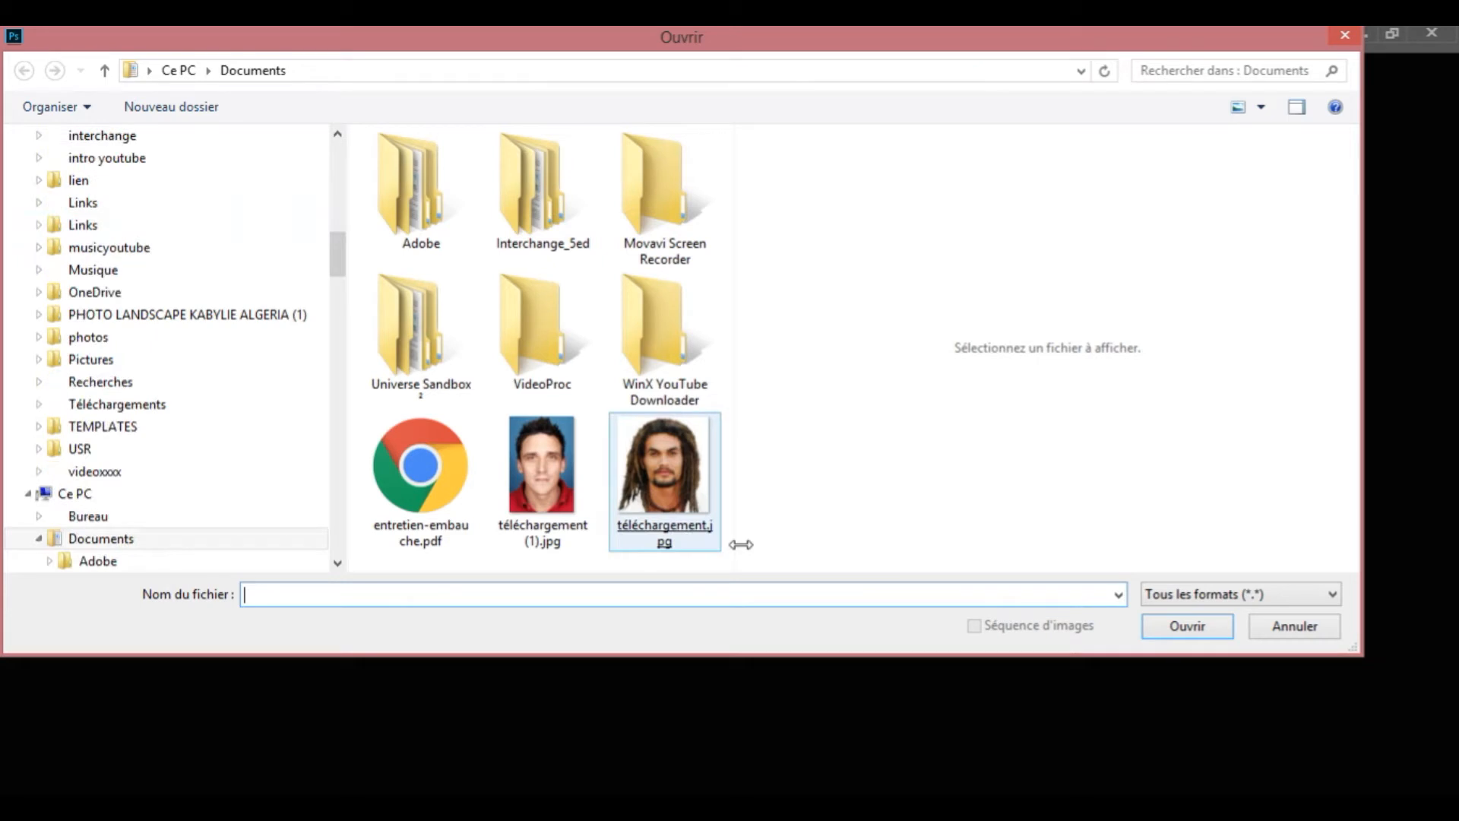
Open the two portrait photos téléchargement (1).jpg and téléchargement.jpg together from the Documents folder.
drag(735, 553, 498, 424)
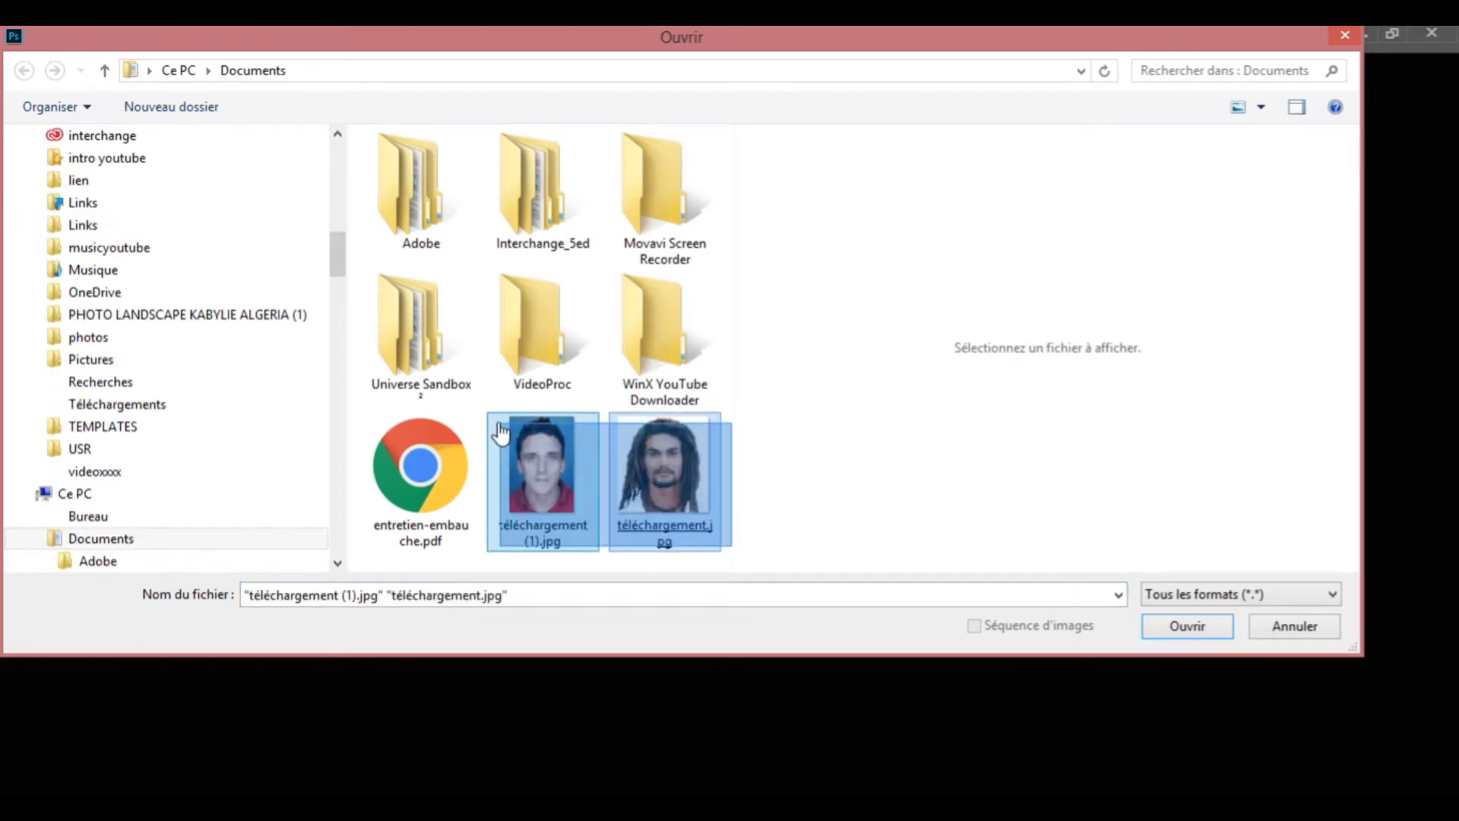
click(1193, 625)
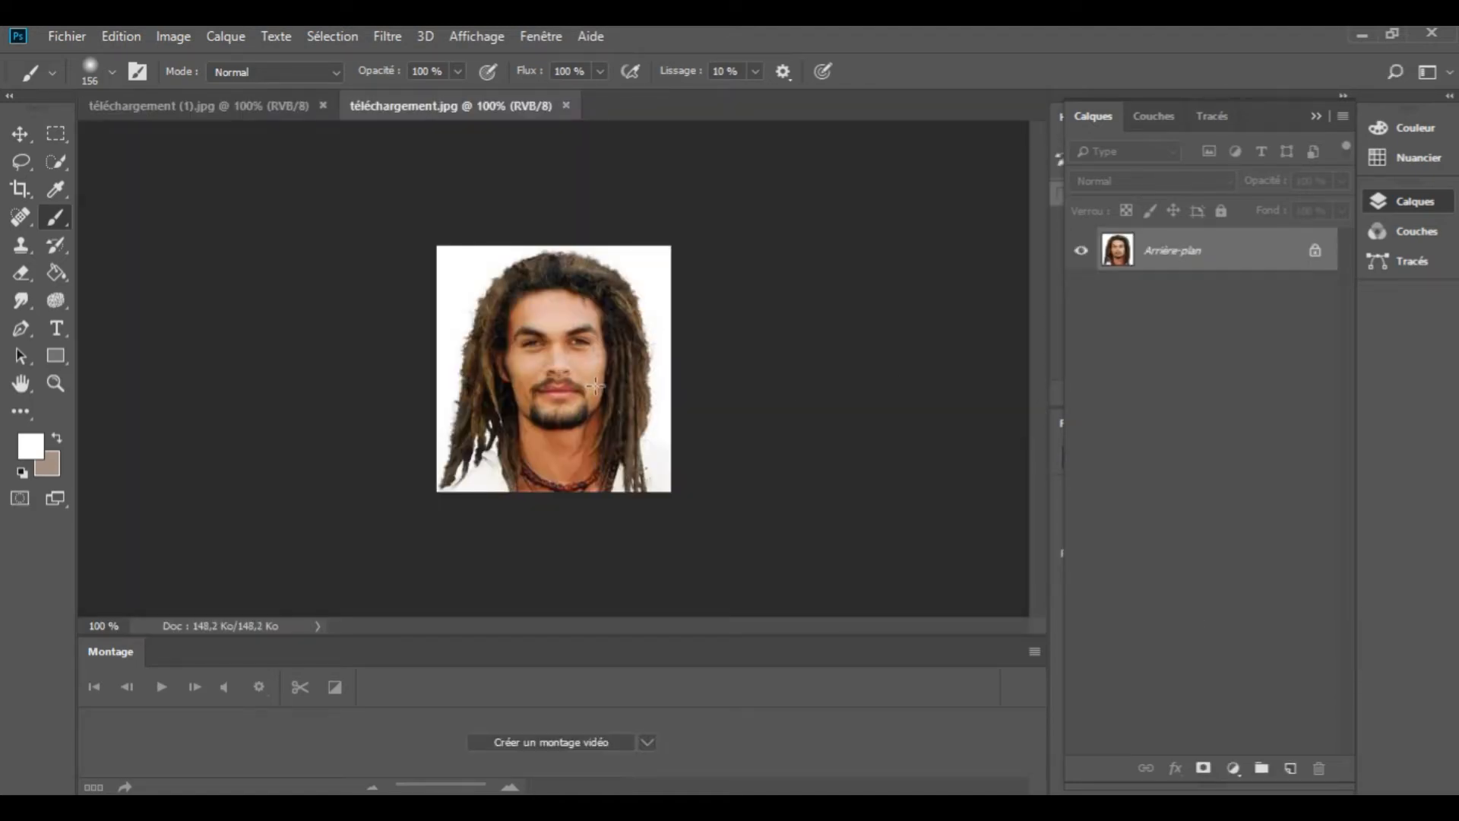
Check the pixel dimensions of the dreadlocks portrait téléchargement.jpg.
click(253, 110)
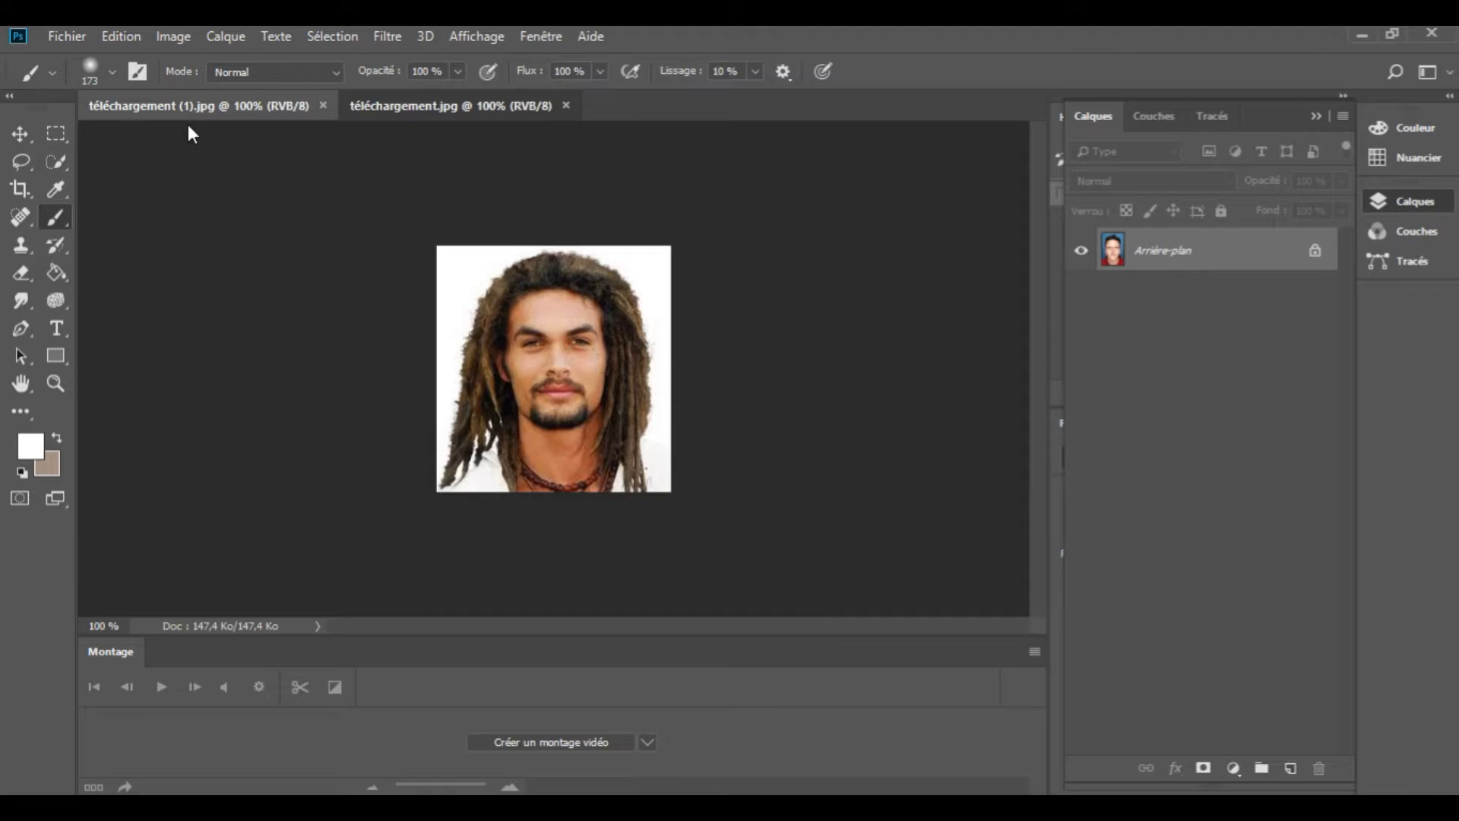
click(173, 36)
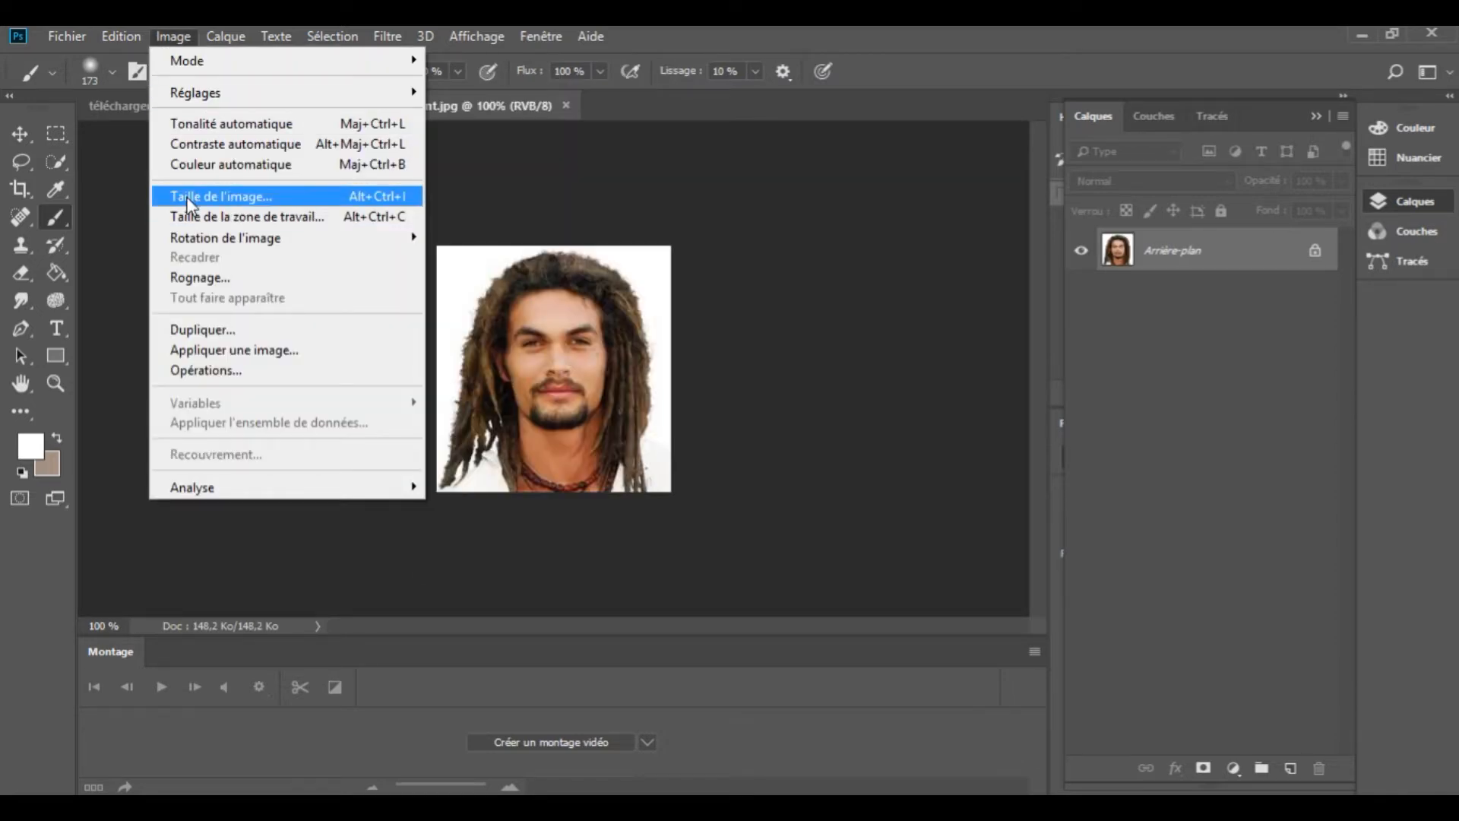
click(187, 197)
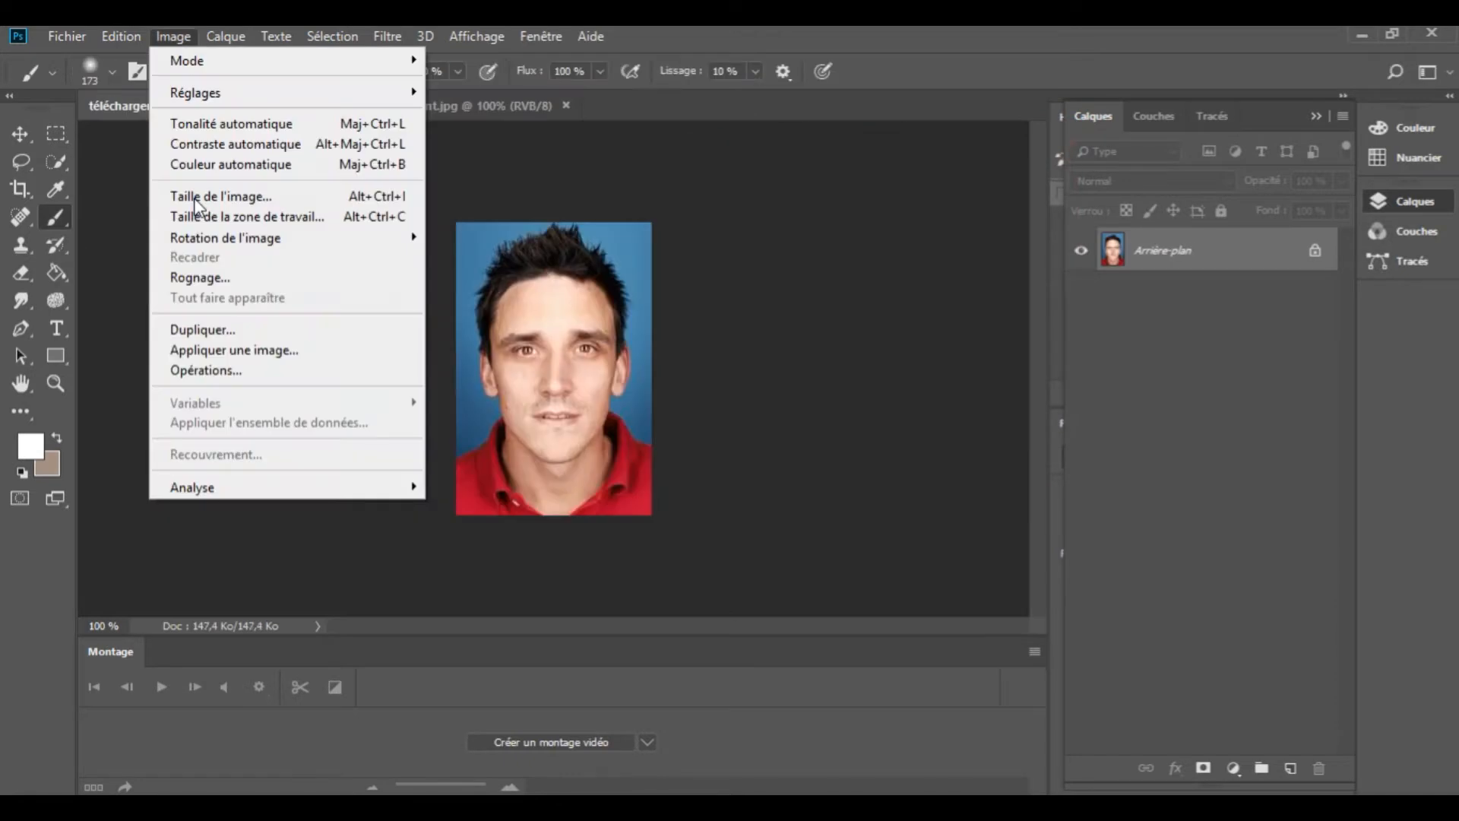
Resize téléchargement (1).jpg to 219 pixels wide by 231 pixels high.
click(196, 198)
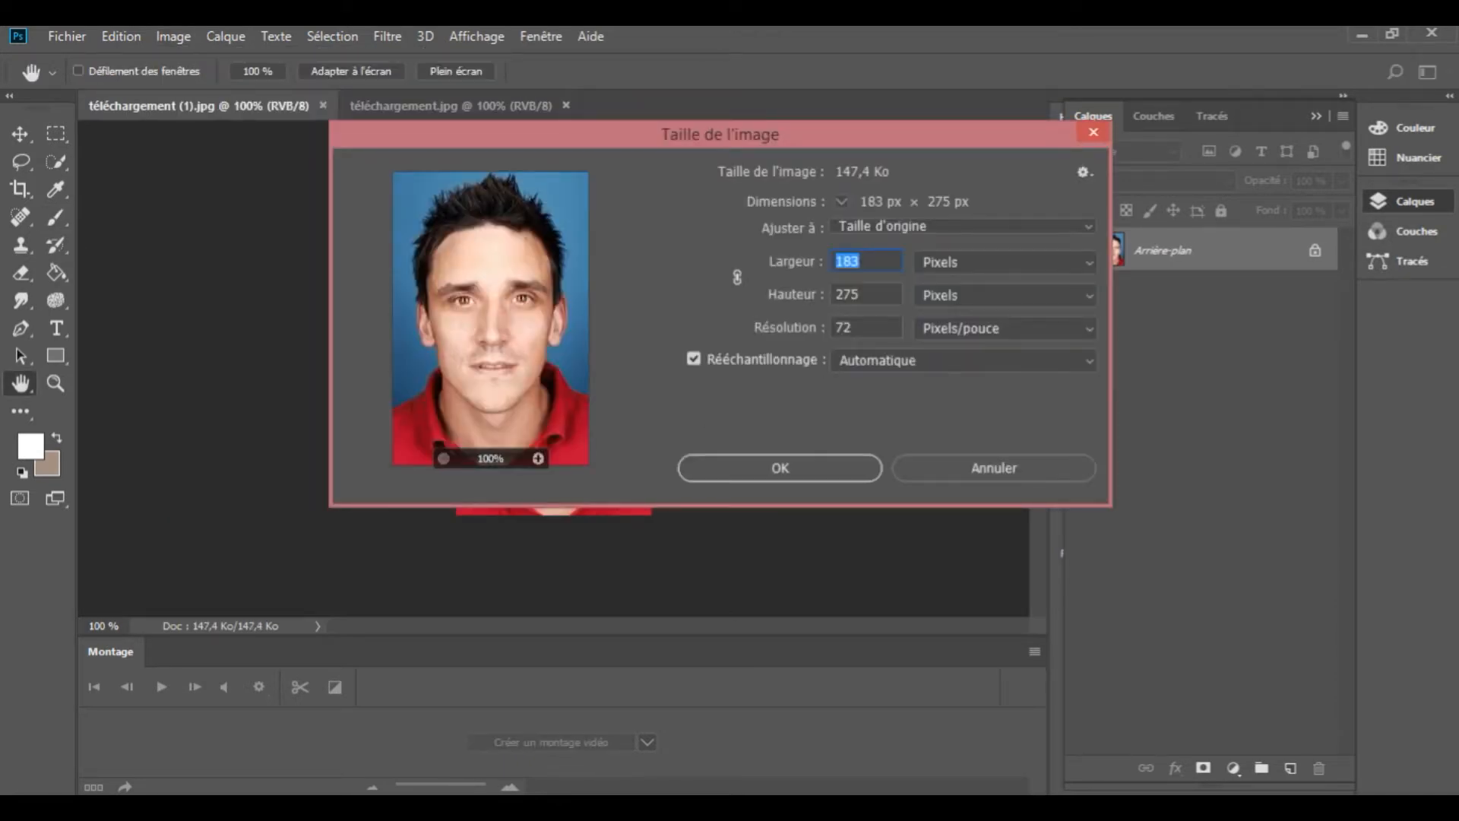
text(21)
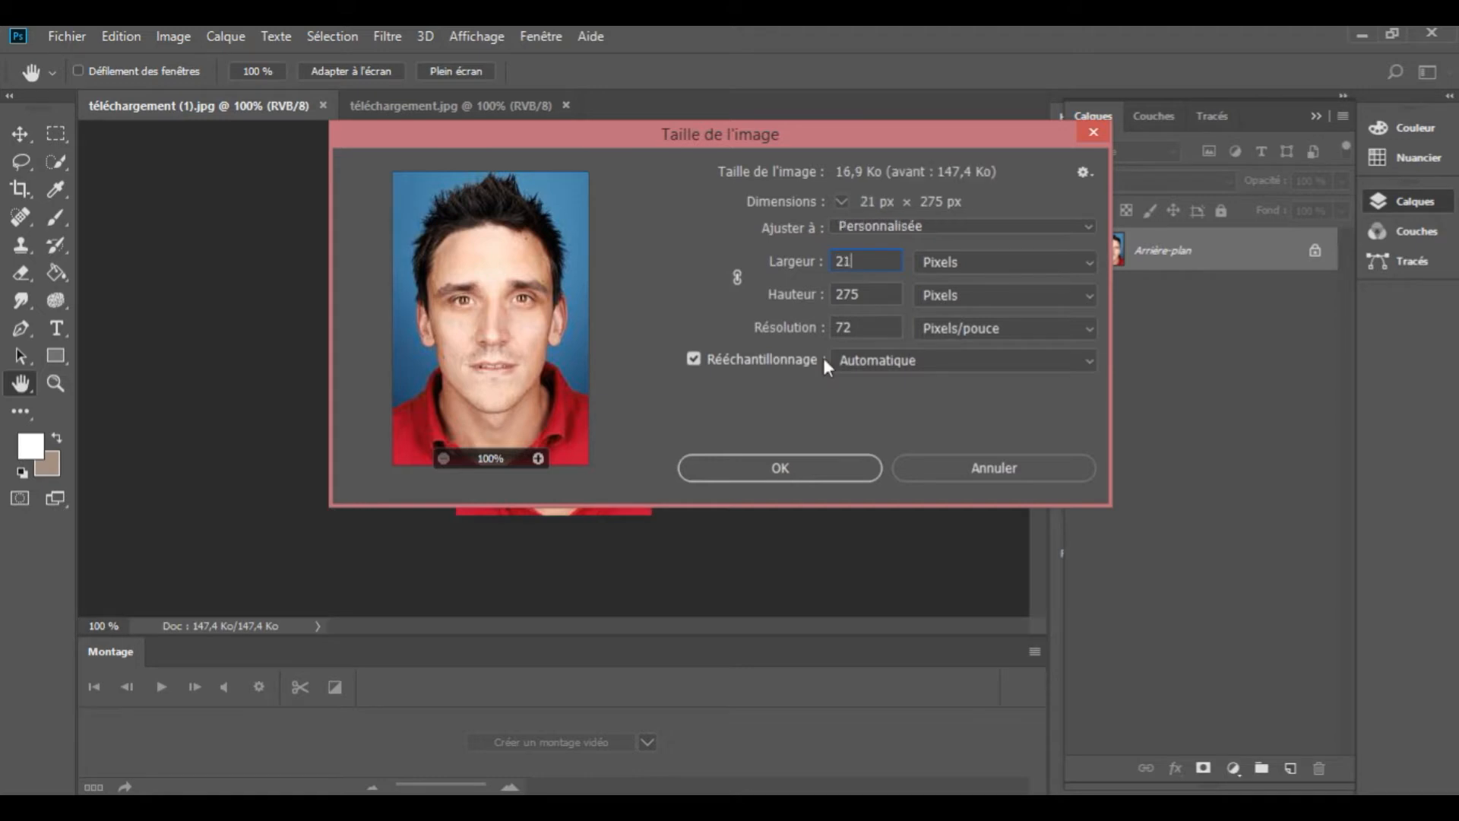
text(9)
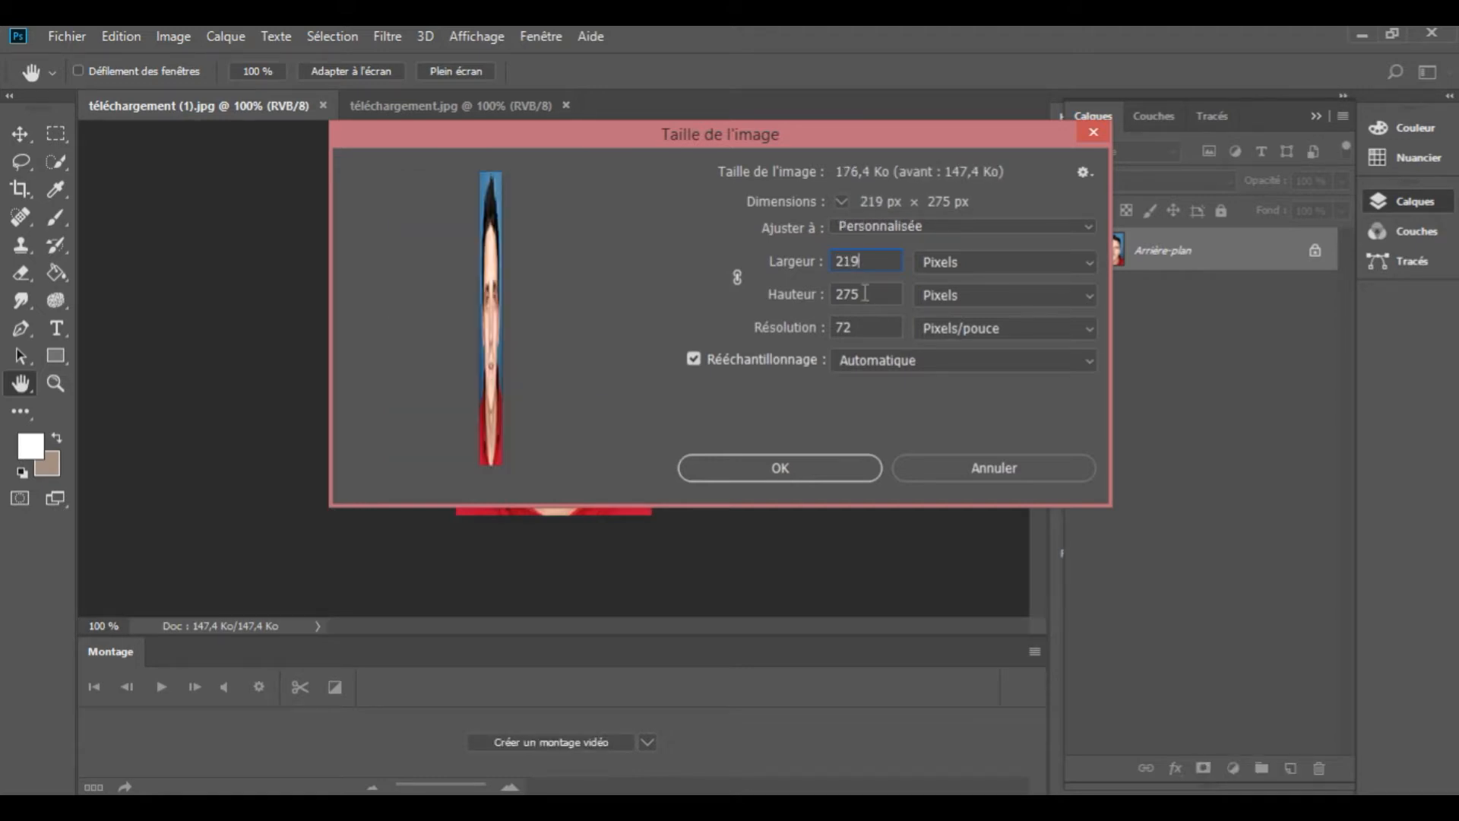
double_click(865, 293)
text(231)
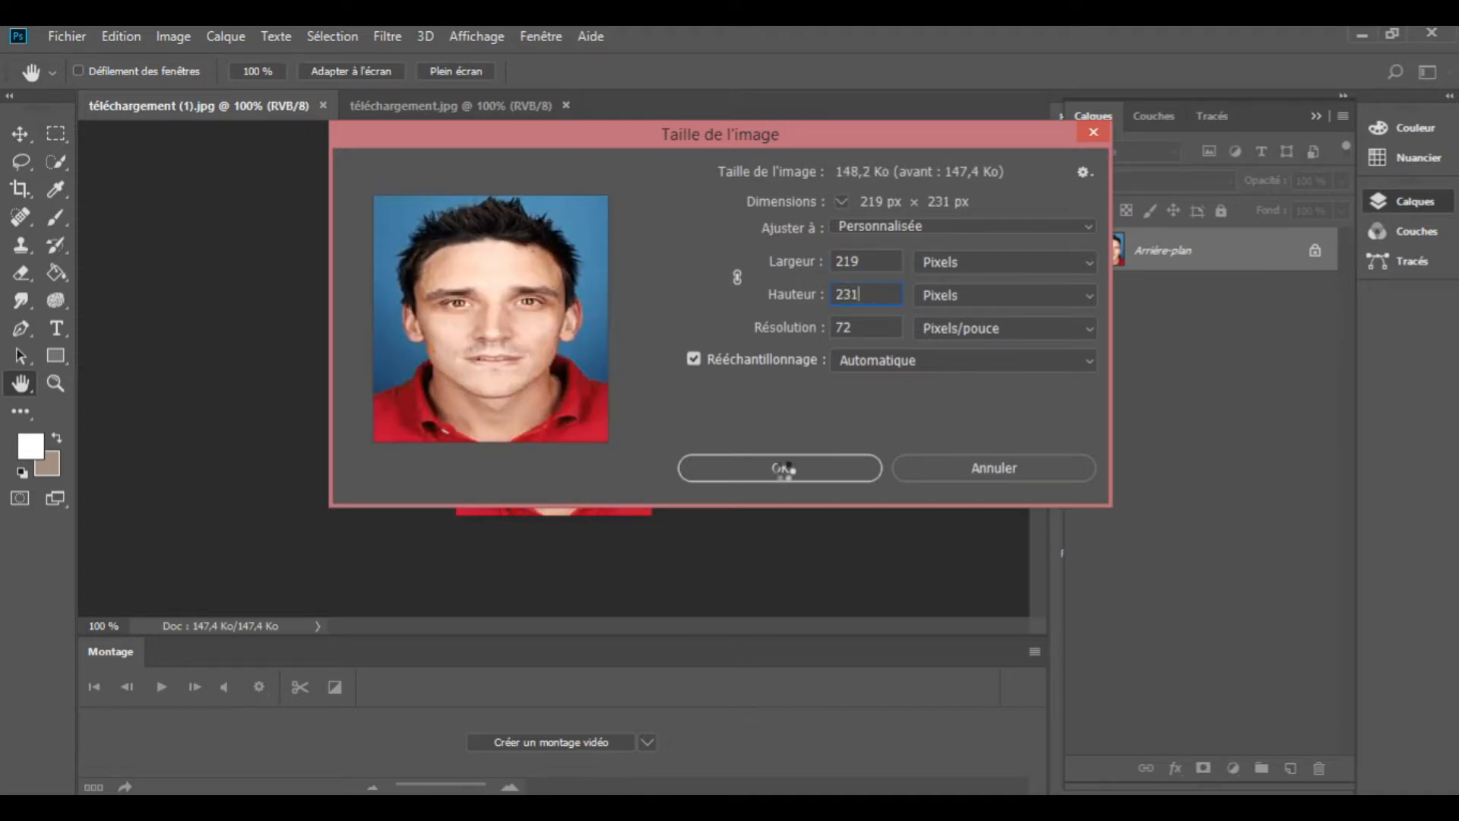
text(b)
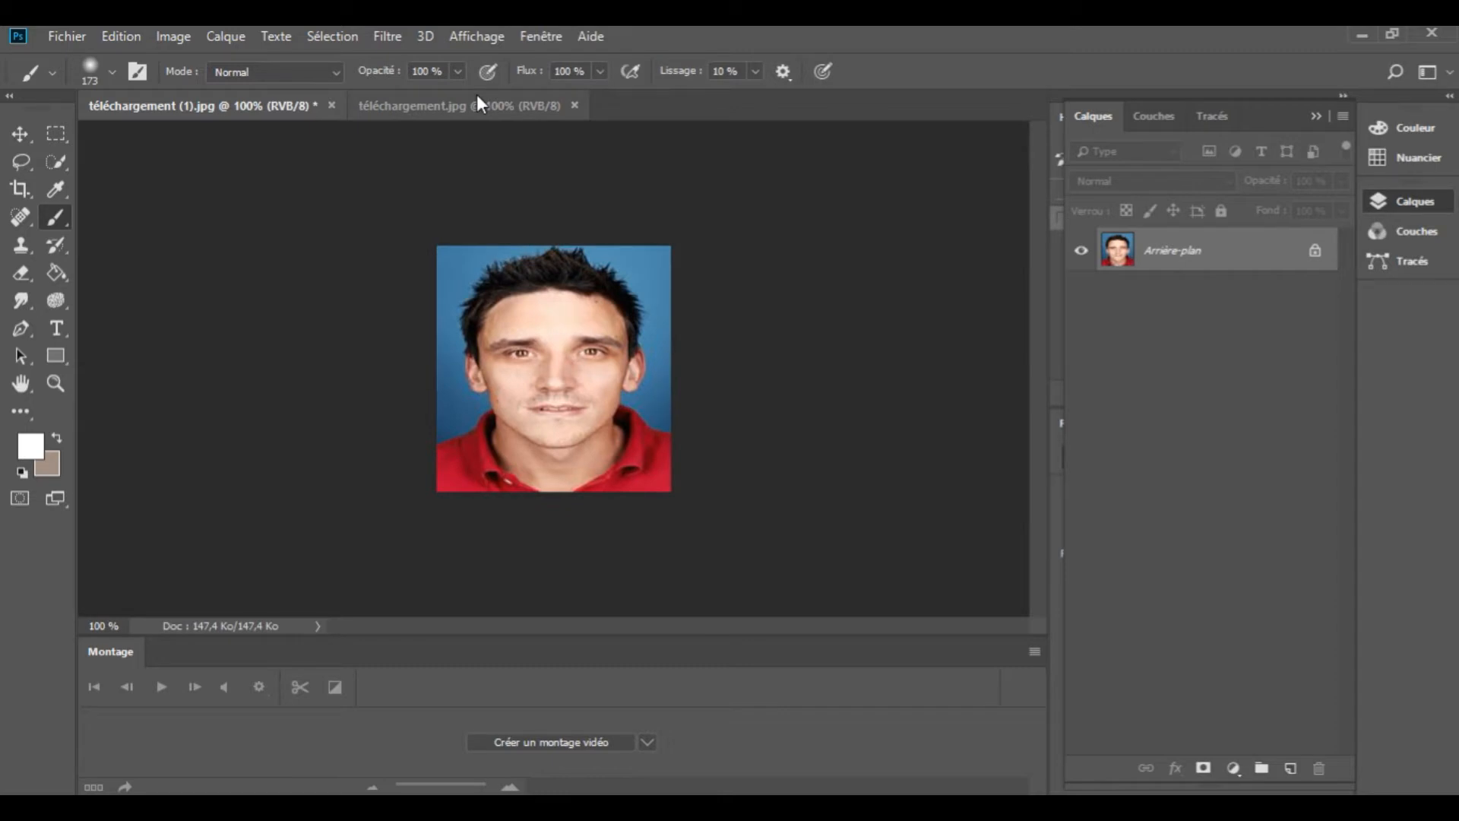
Outline the face in téléchargement.jpg with a freehand Lasso selection from the forehead above the eyebrows down to the chin.
click(477, 95)
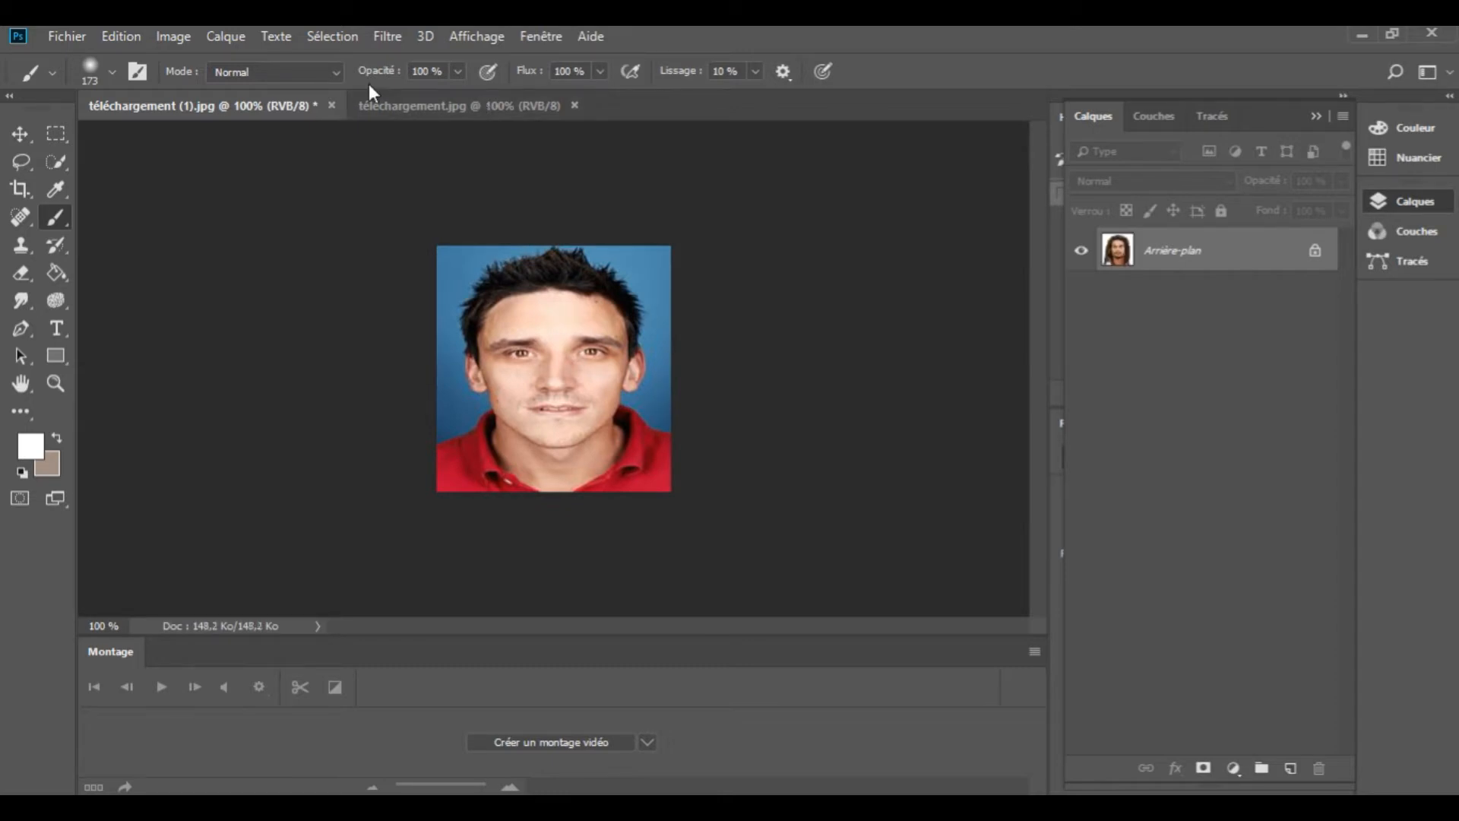
click(468, 32)
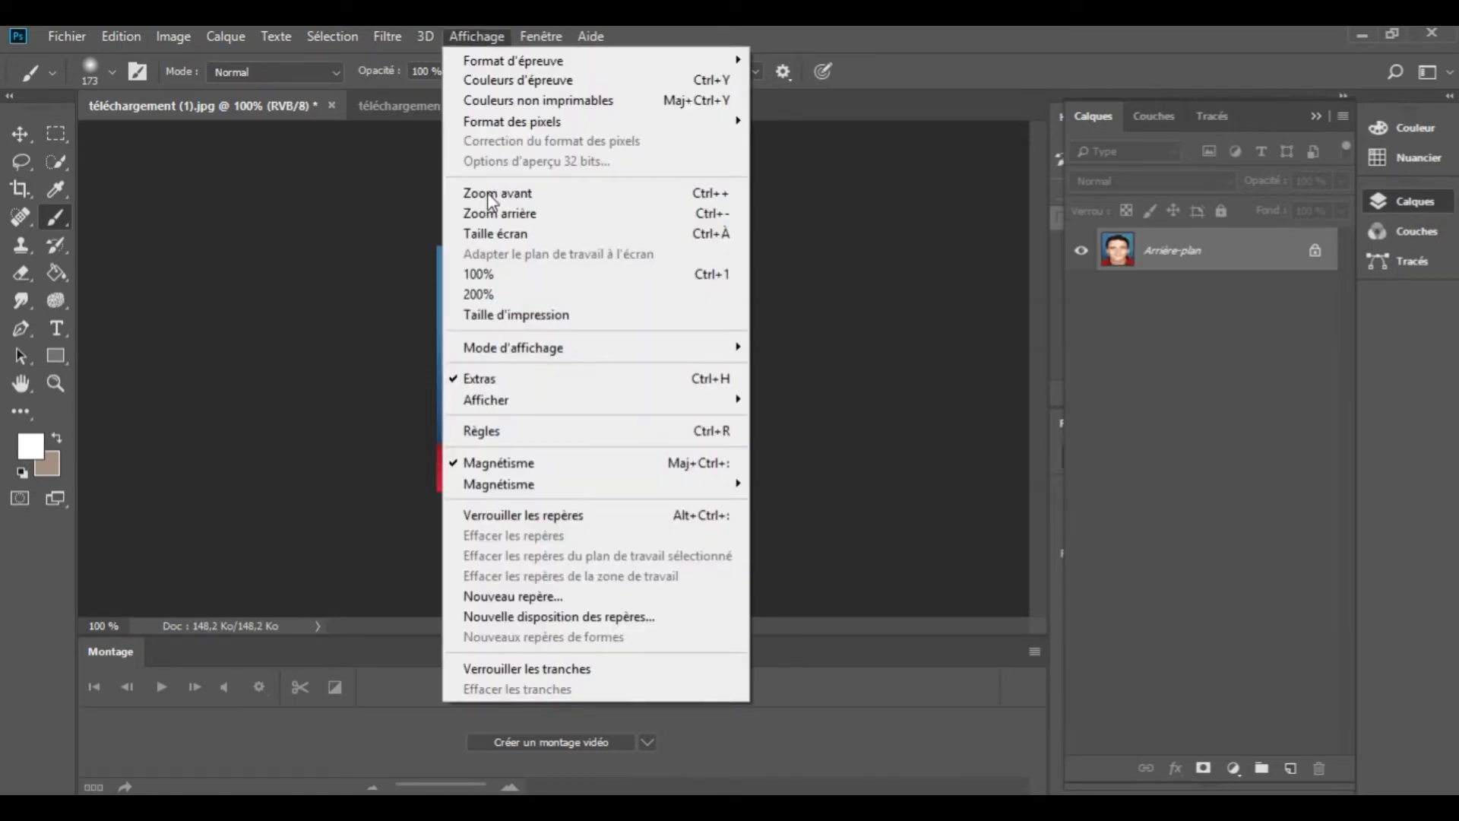
click(490, 37)
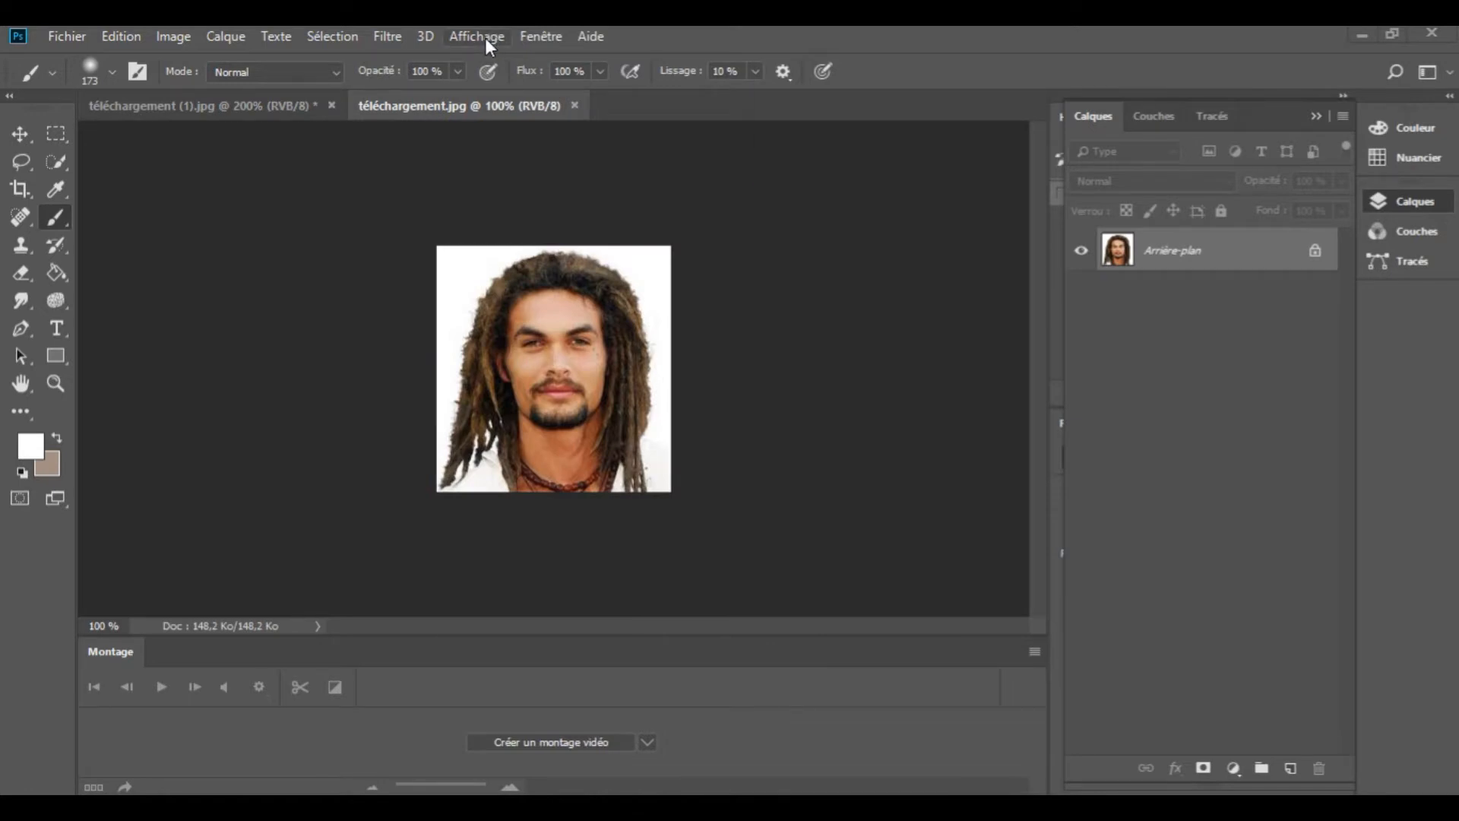
click(485, 38)
click(498, 194)
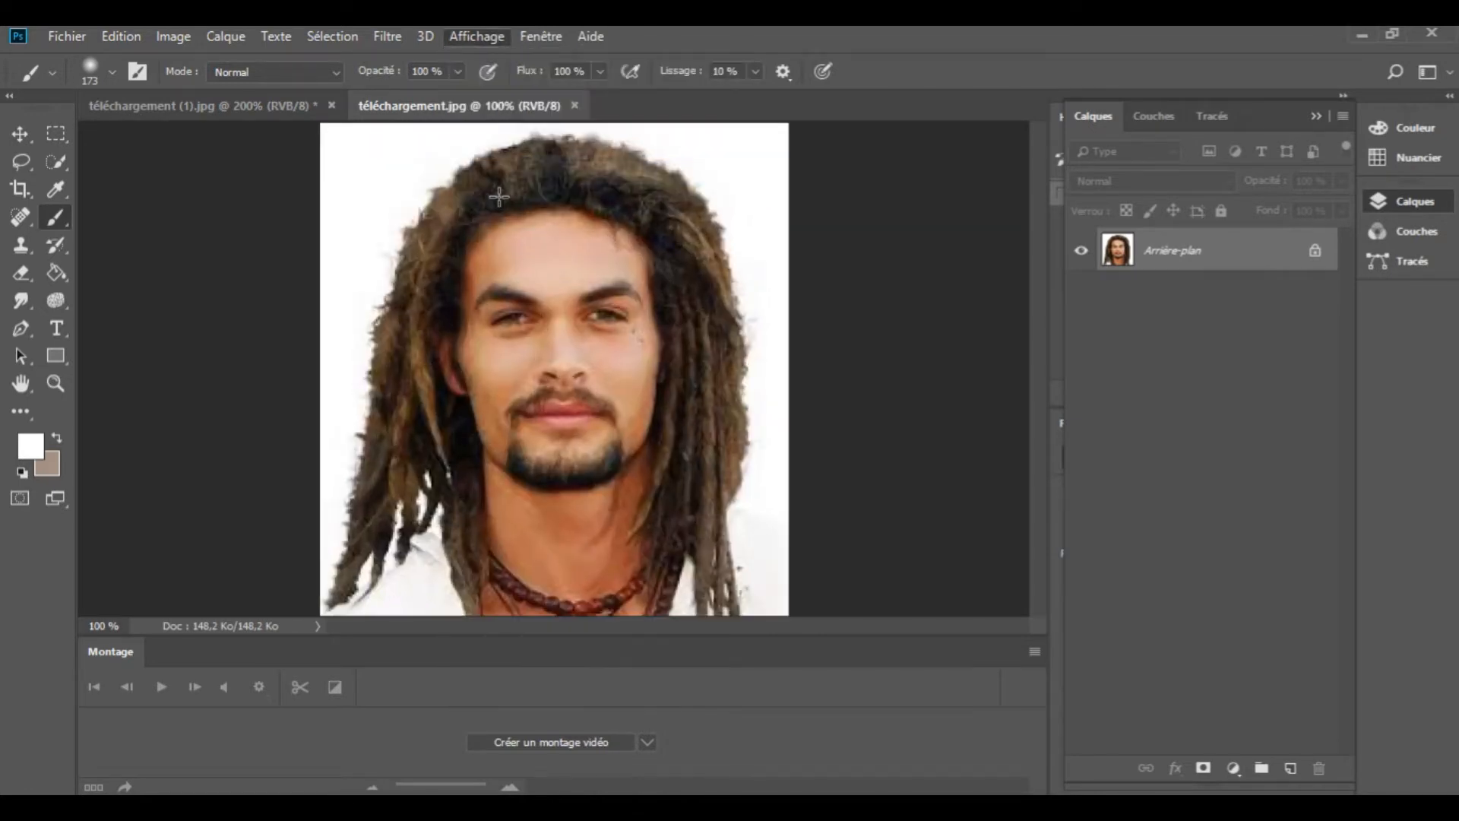
click(23, 163)
click(114, 158)
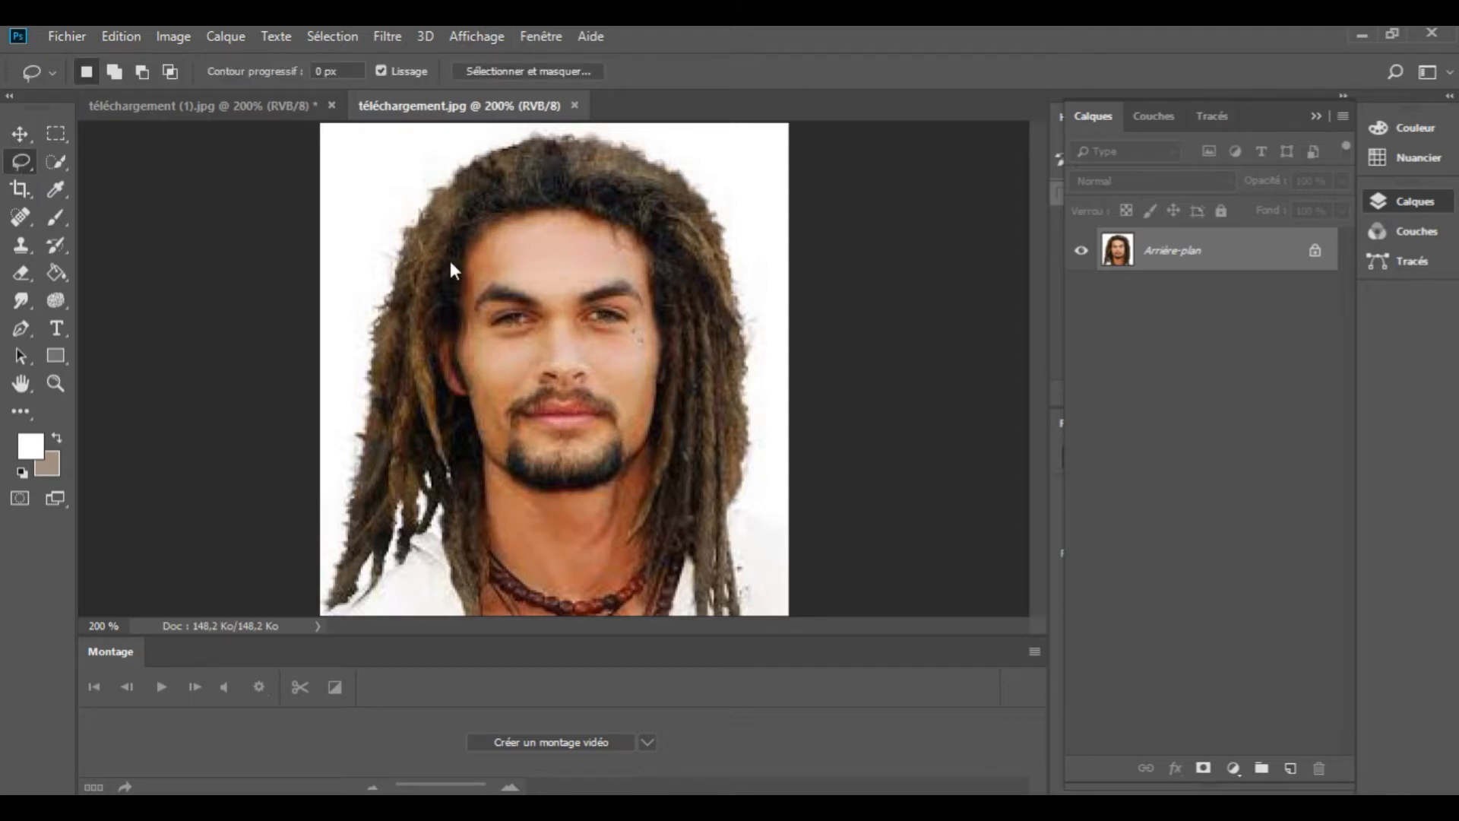
mouse_move(481, 265)
mouse_down()
mouse_move(470, 318)
mouse_move(499, 456)
mouse_move(526, 478)
mouse_move(616, 473)
mouse_up()
mouse_move(616, 472)
mouse_down()
mouse_move(650, 319)
mouse_move(634, 262)
mouse_move(540, 248)
mouse_move(481, 267)
mouse_up()
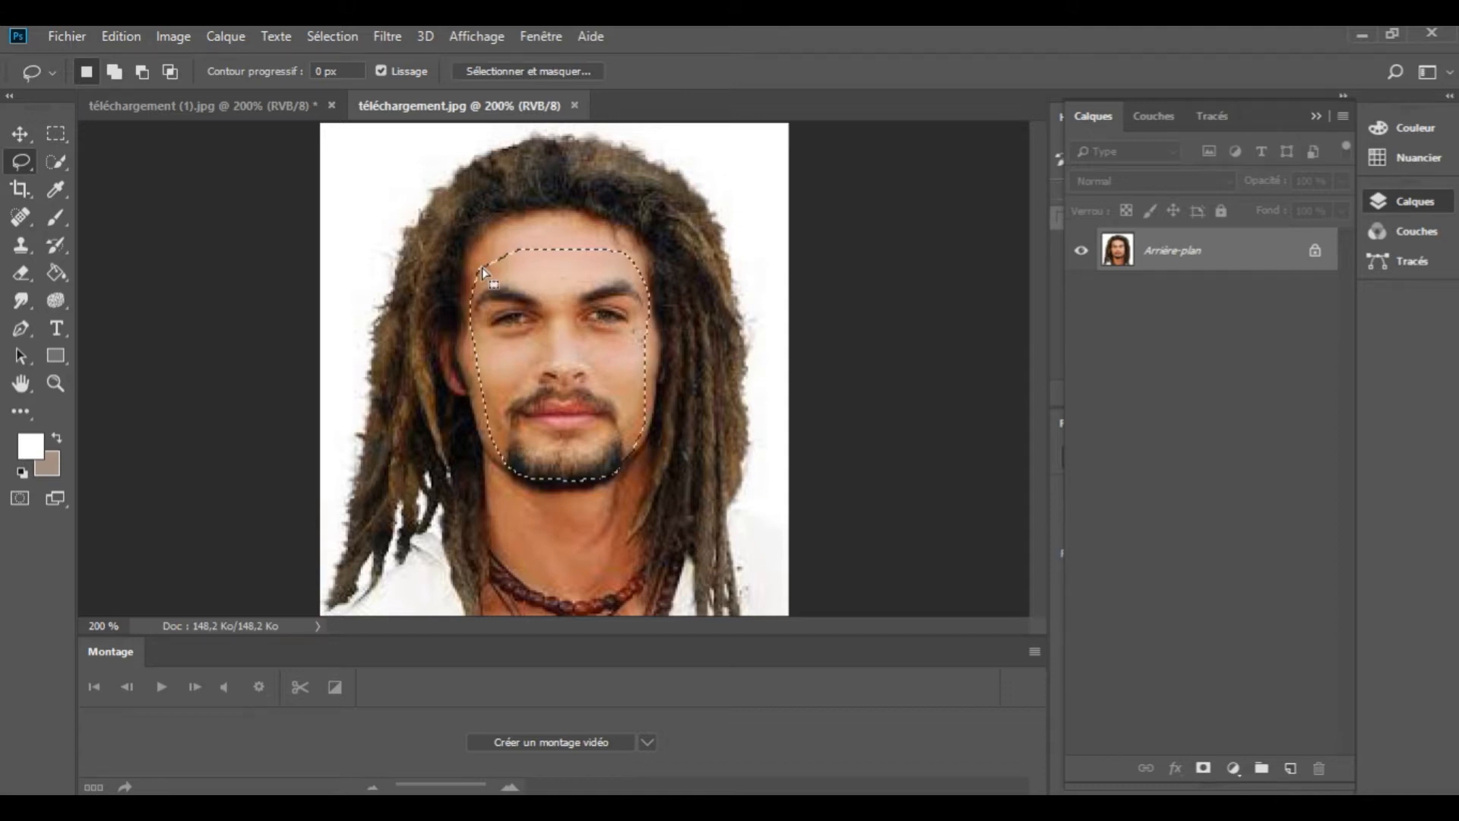
Copy the selected face and paste it as a new layer into téléchargement (1).jpg.
click(122, 38)
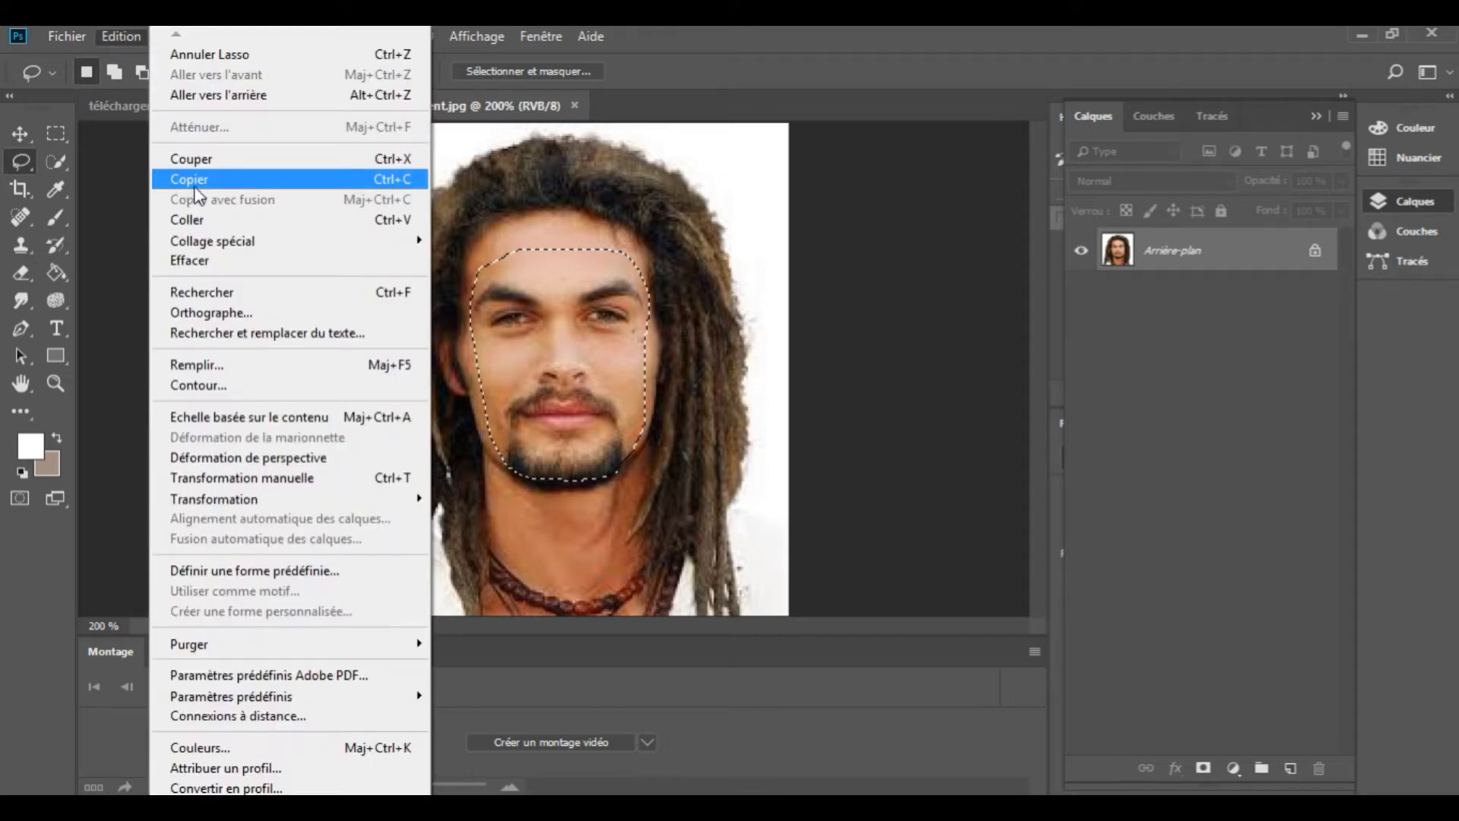
click(193, 179)
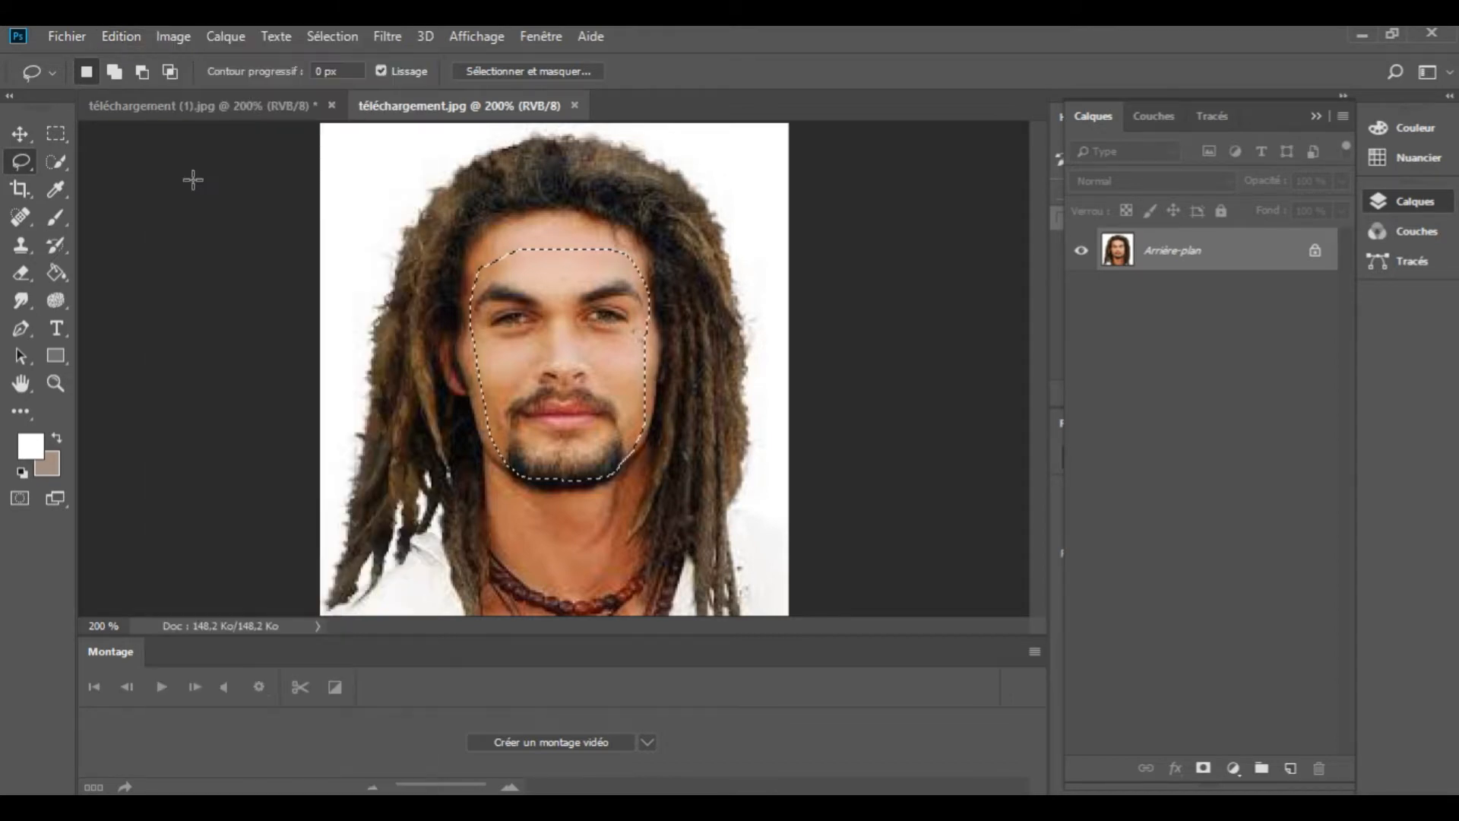
click(188, 105)
click(122, 36)
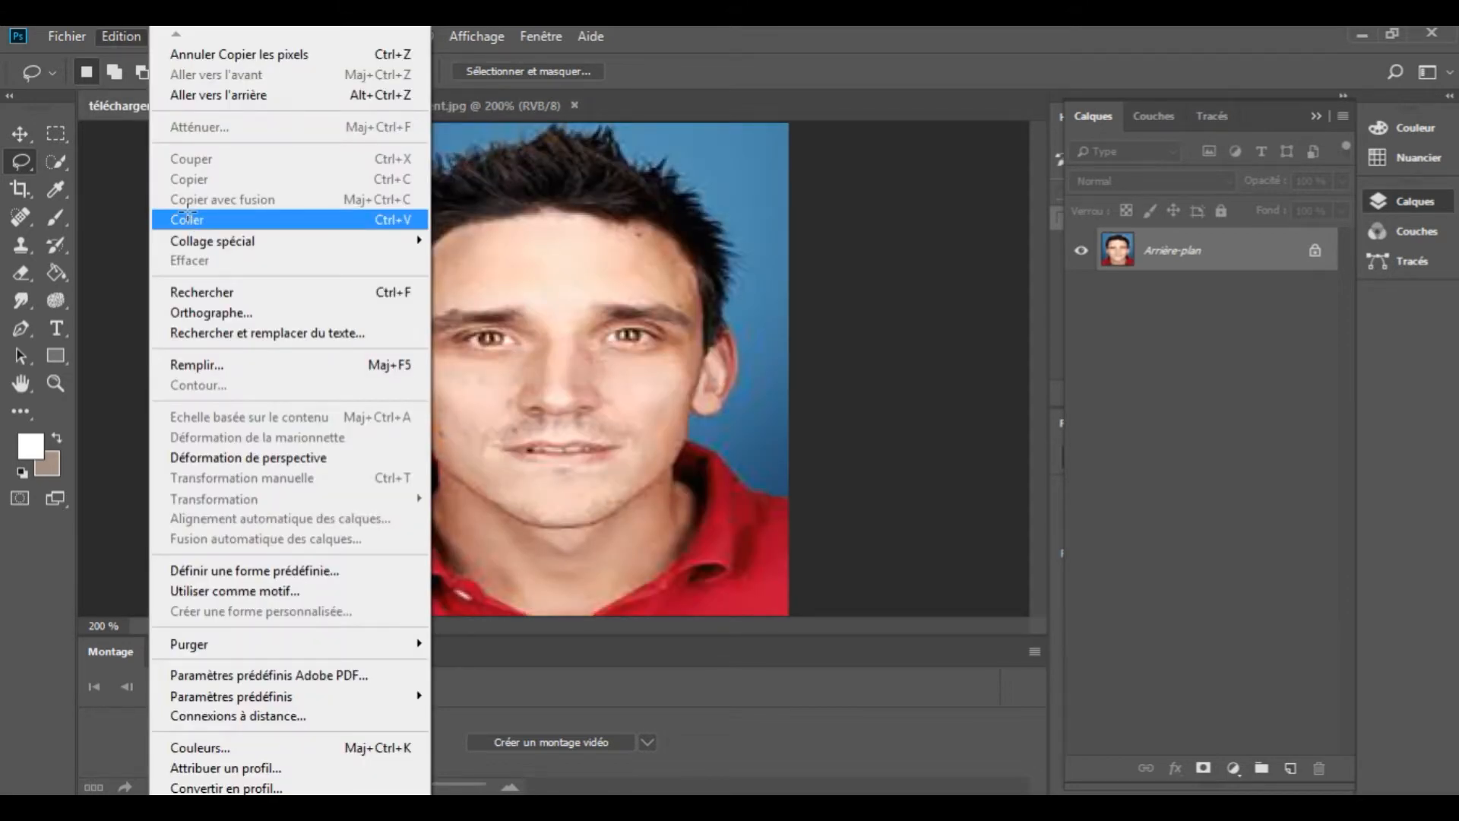
click(190, 219)
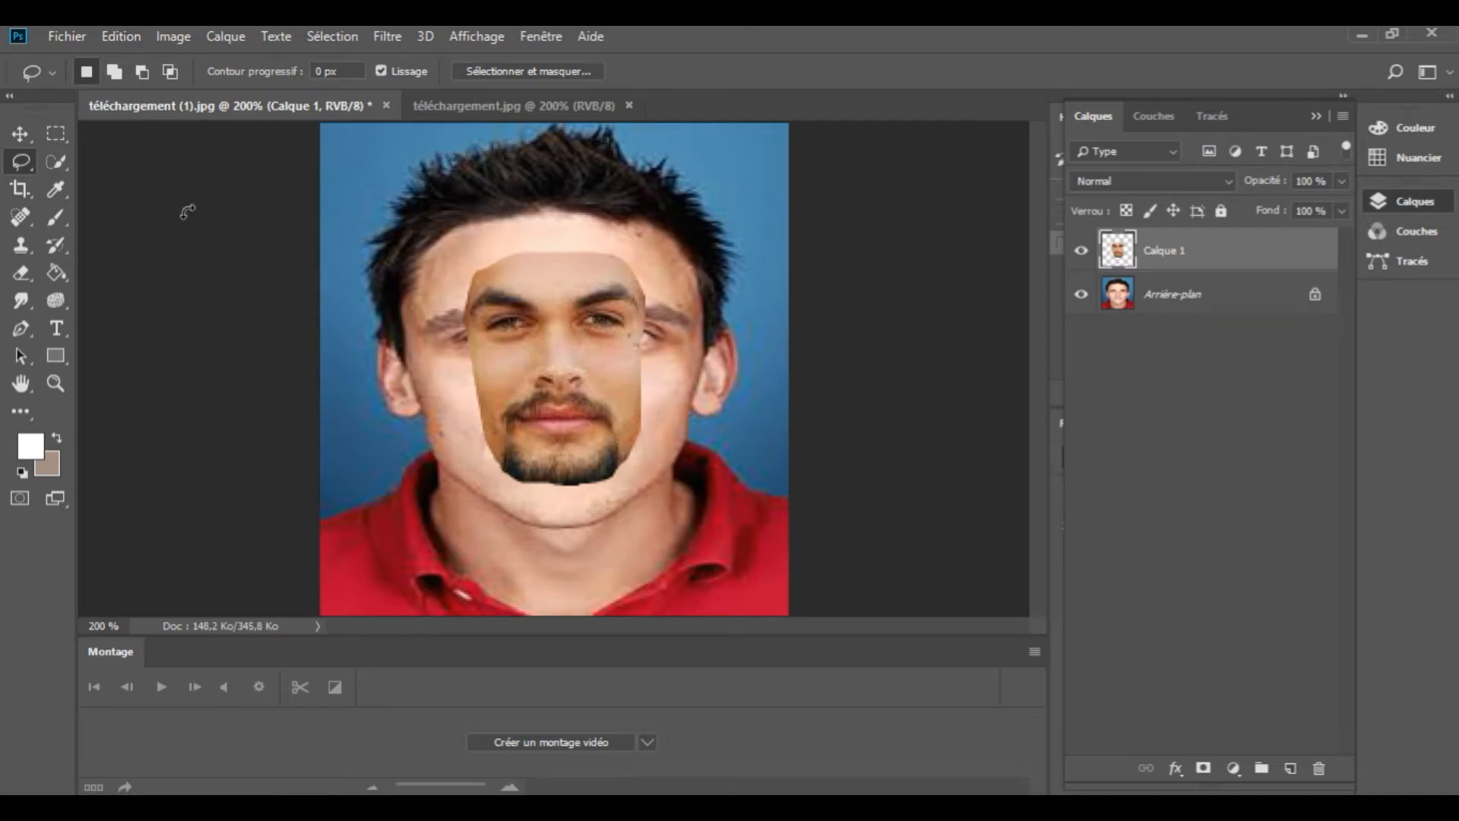
Lower the pasted face layer's opacity to 67% and scale it with Free Transform to match the features of the face underneath.
key(ctrl+t)
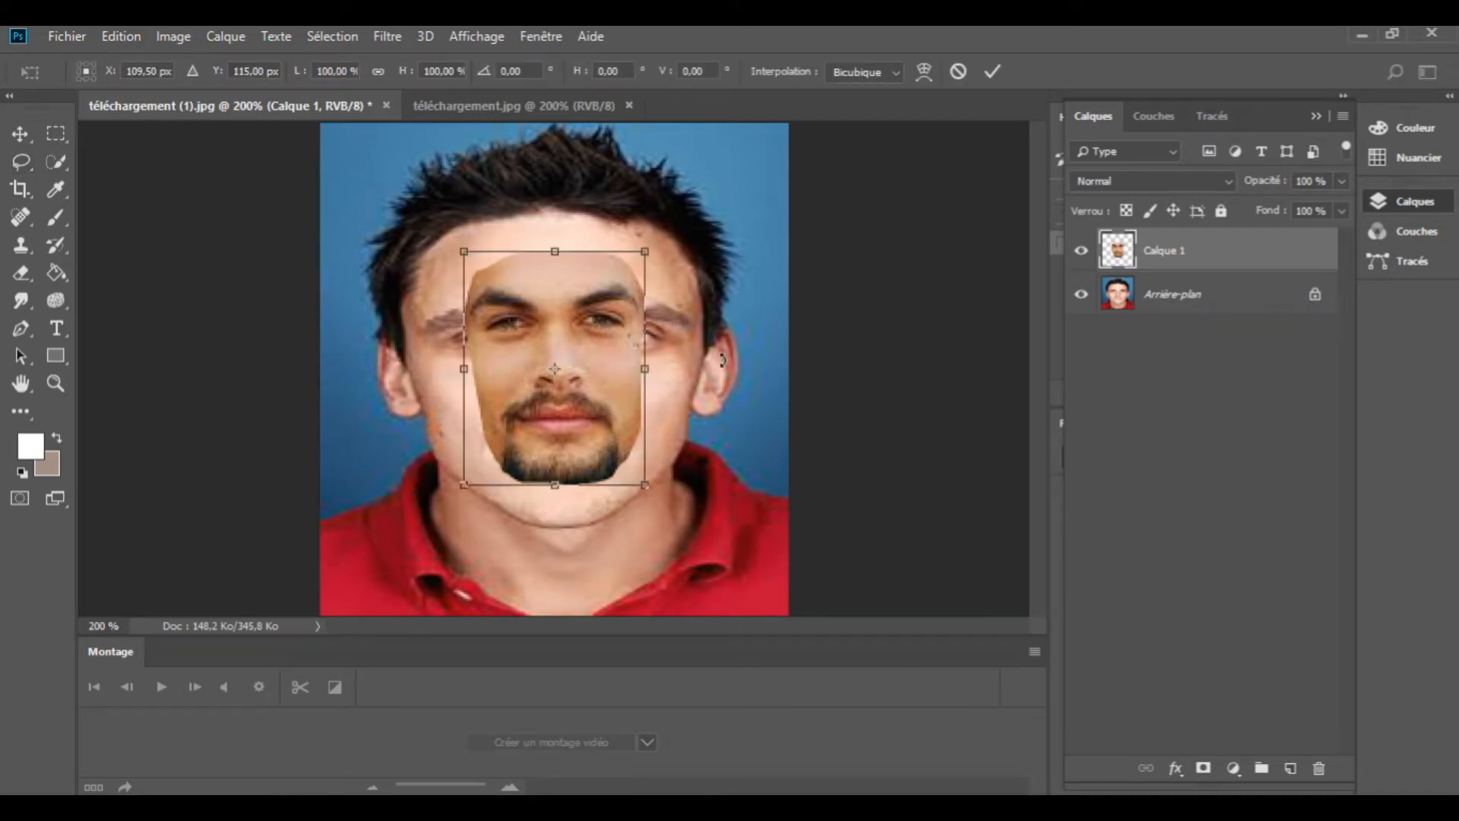
click(1341, 182)
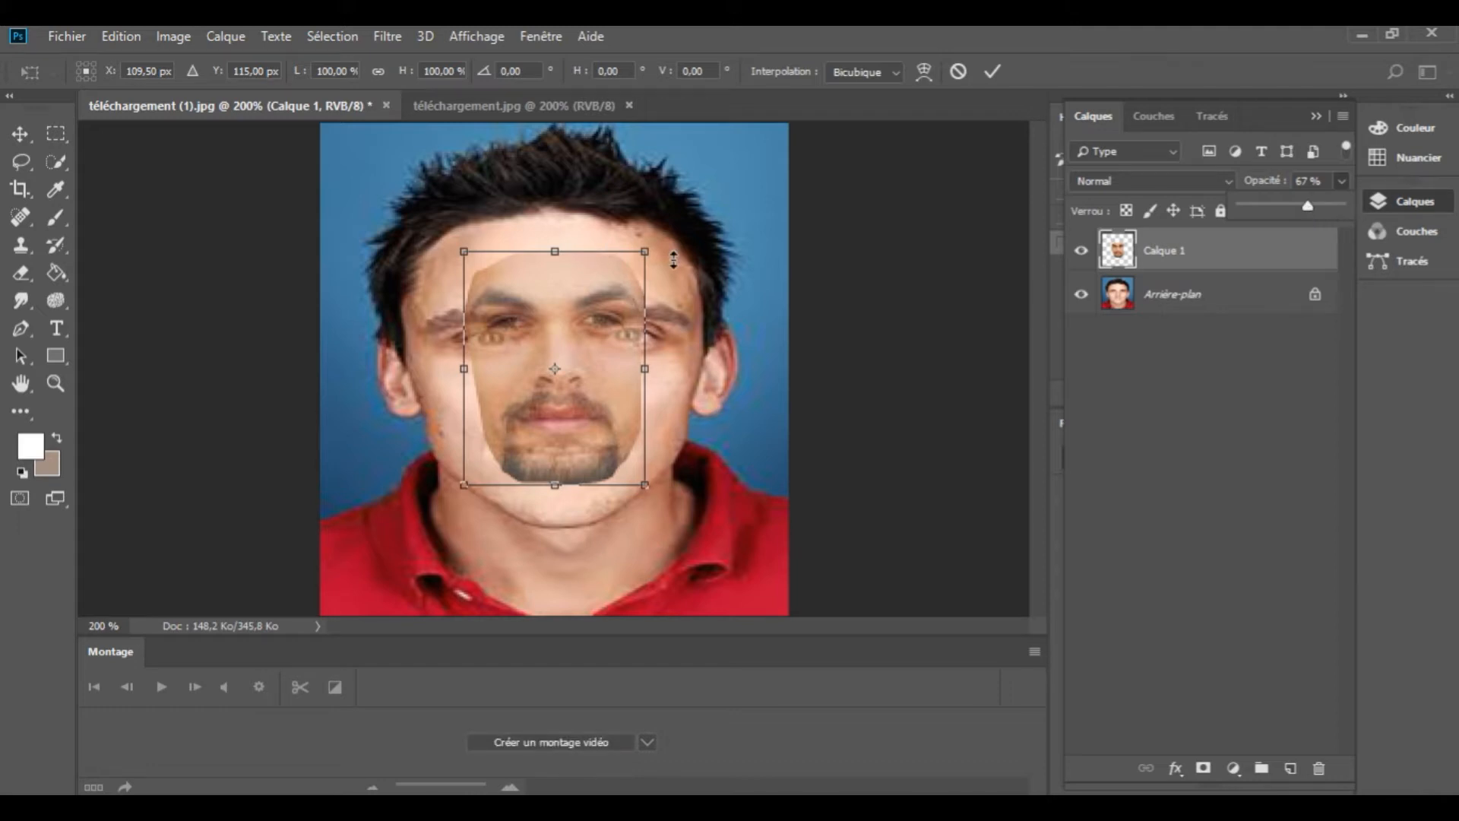
drag(645, 251, 689, 272)
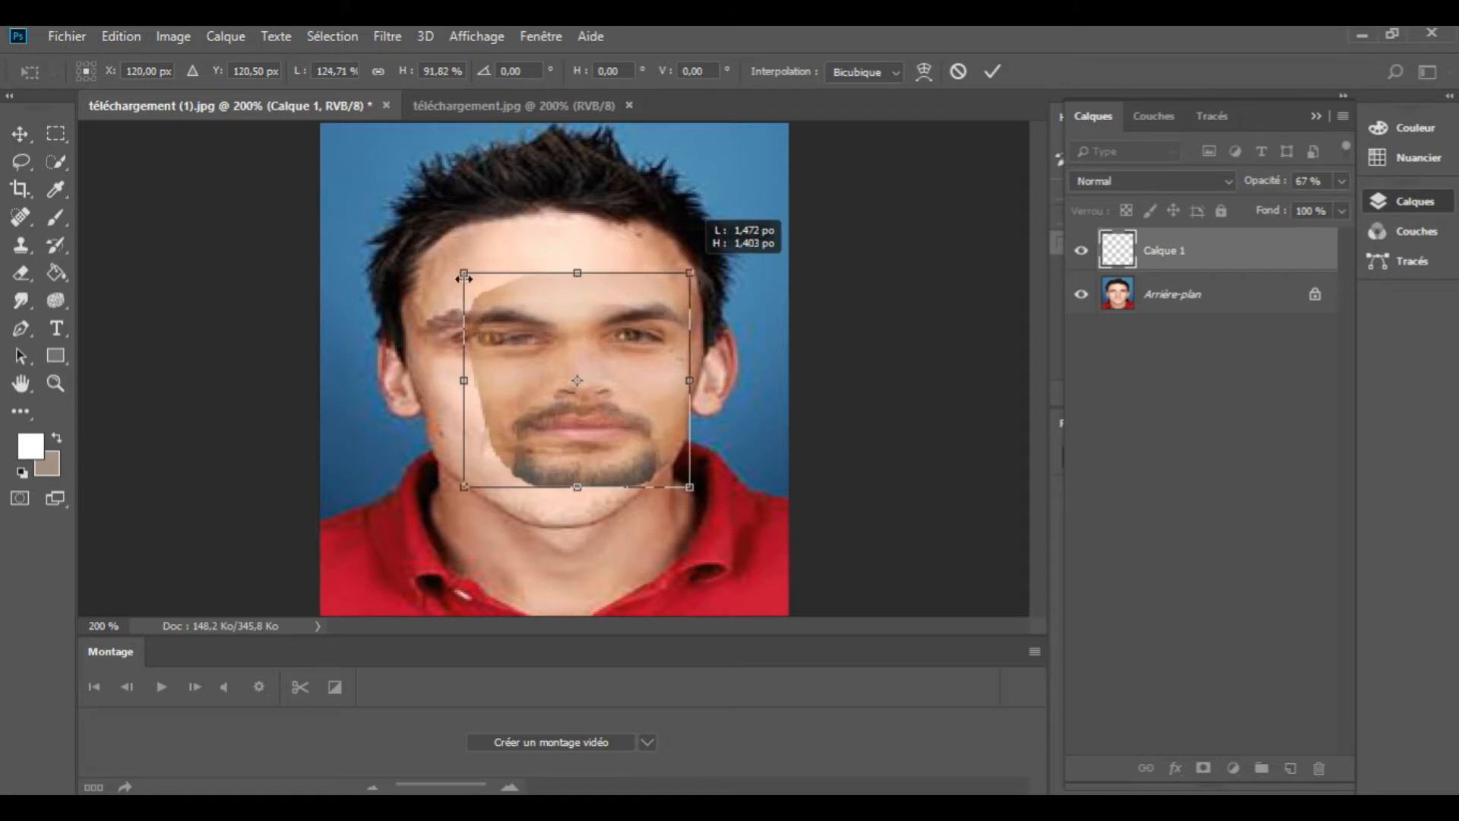
drag(446, 281, 412, 273)
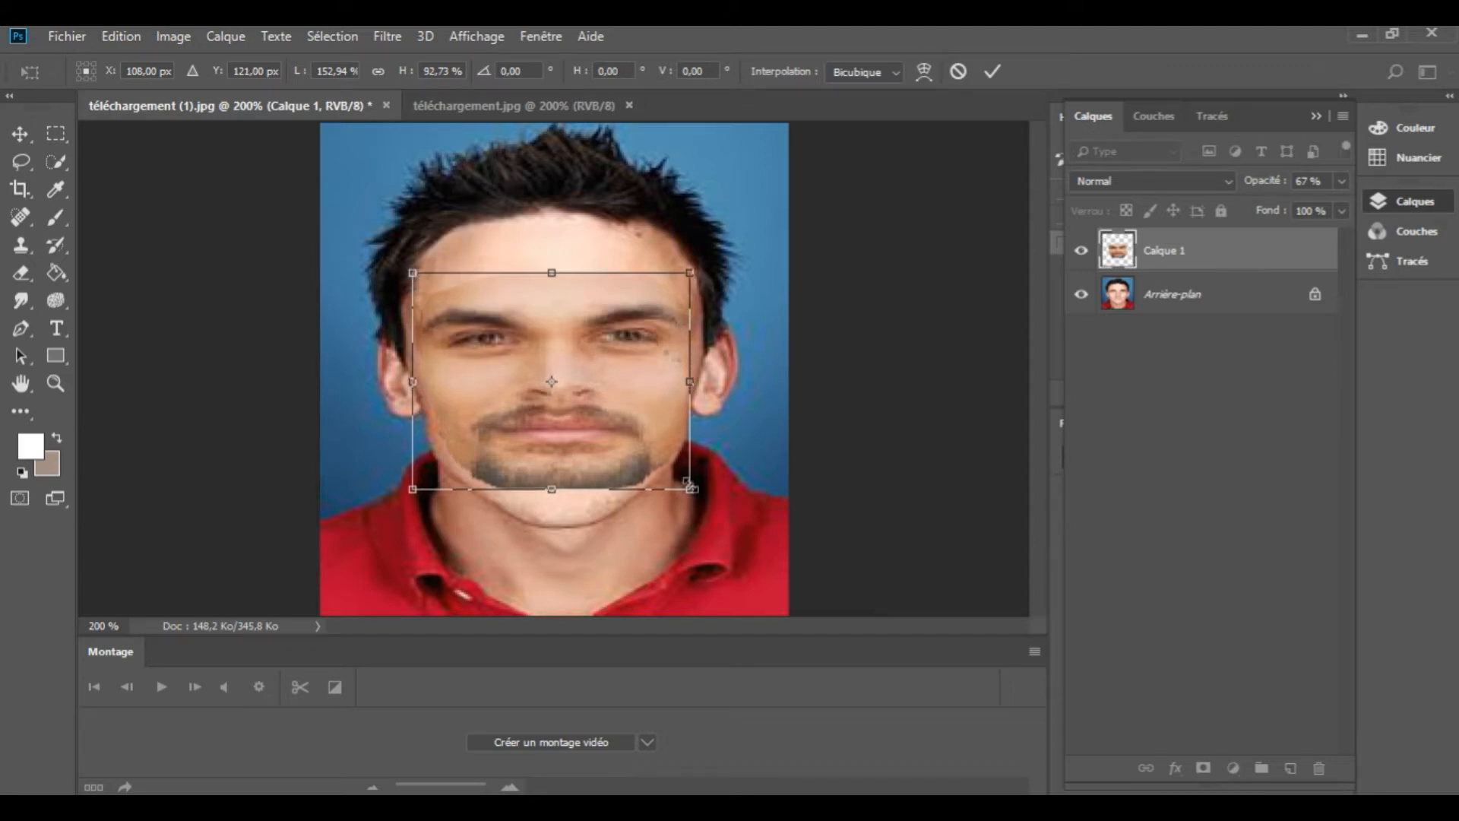
drag(690, 487, 690, 528)
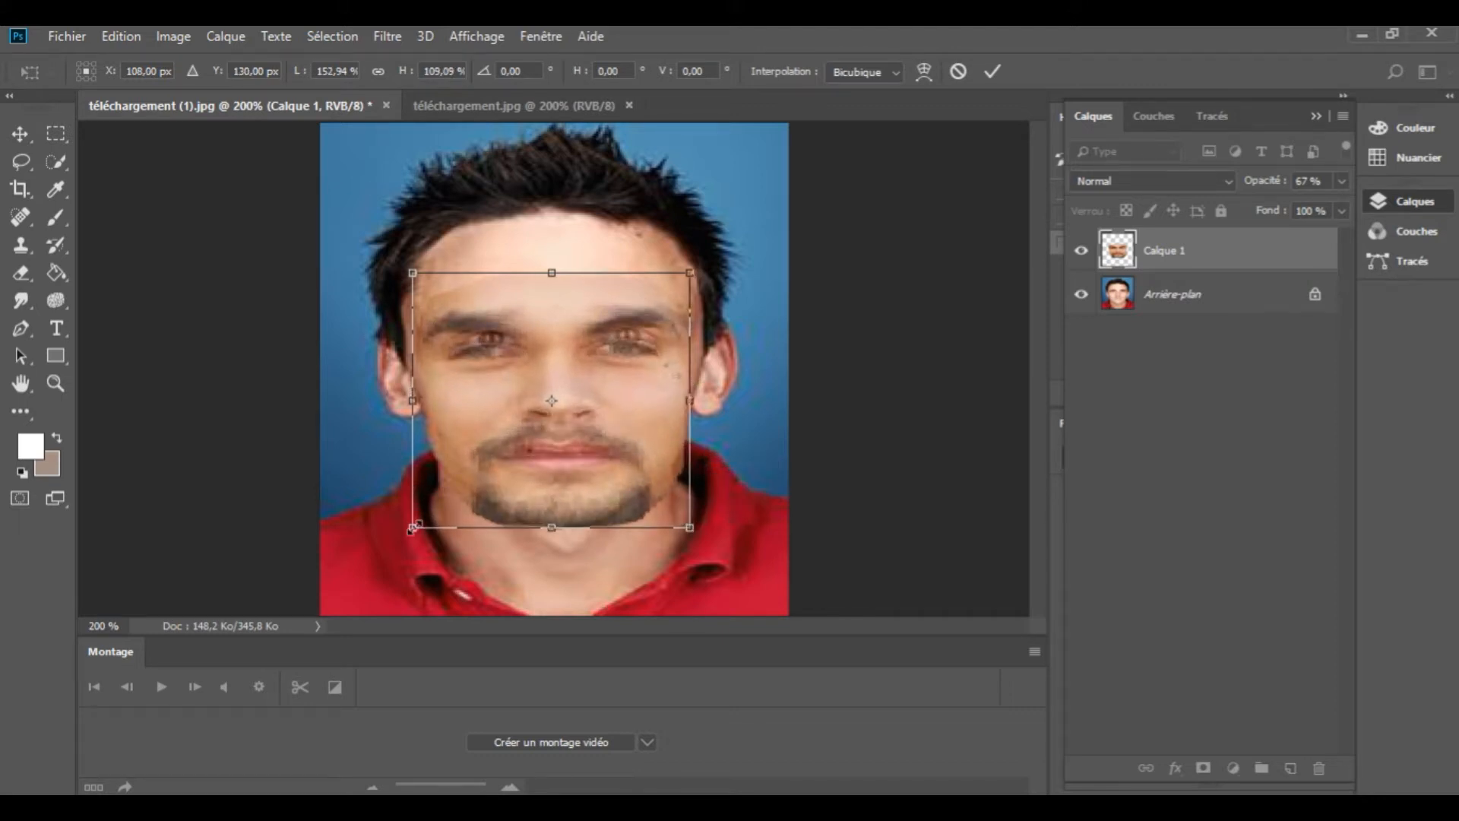
drag(411, 527, 438, 521)
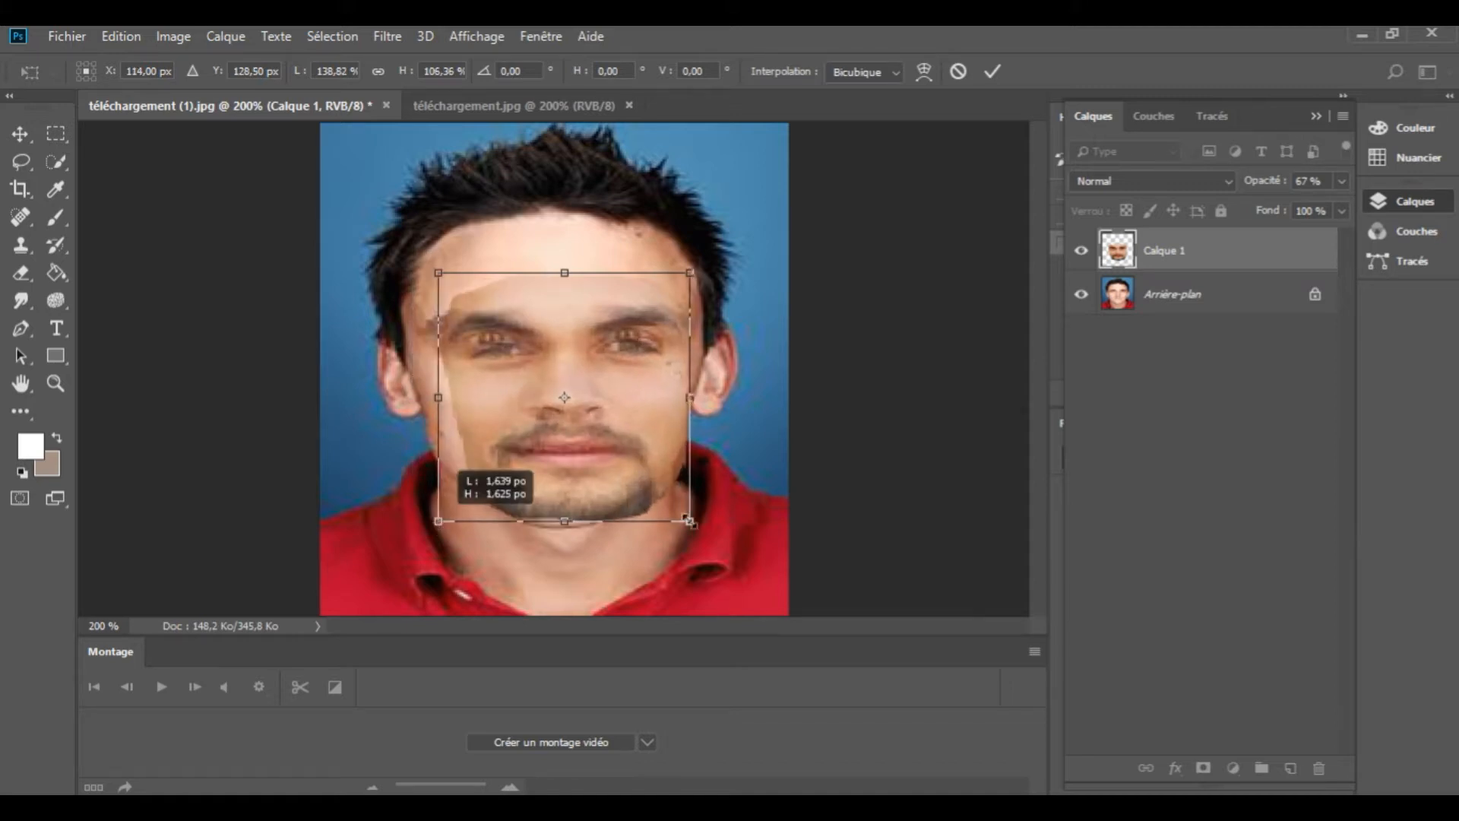
drag(689, 521, 657, 522)
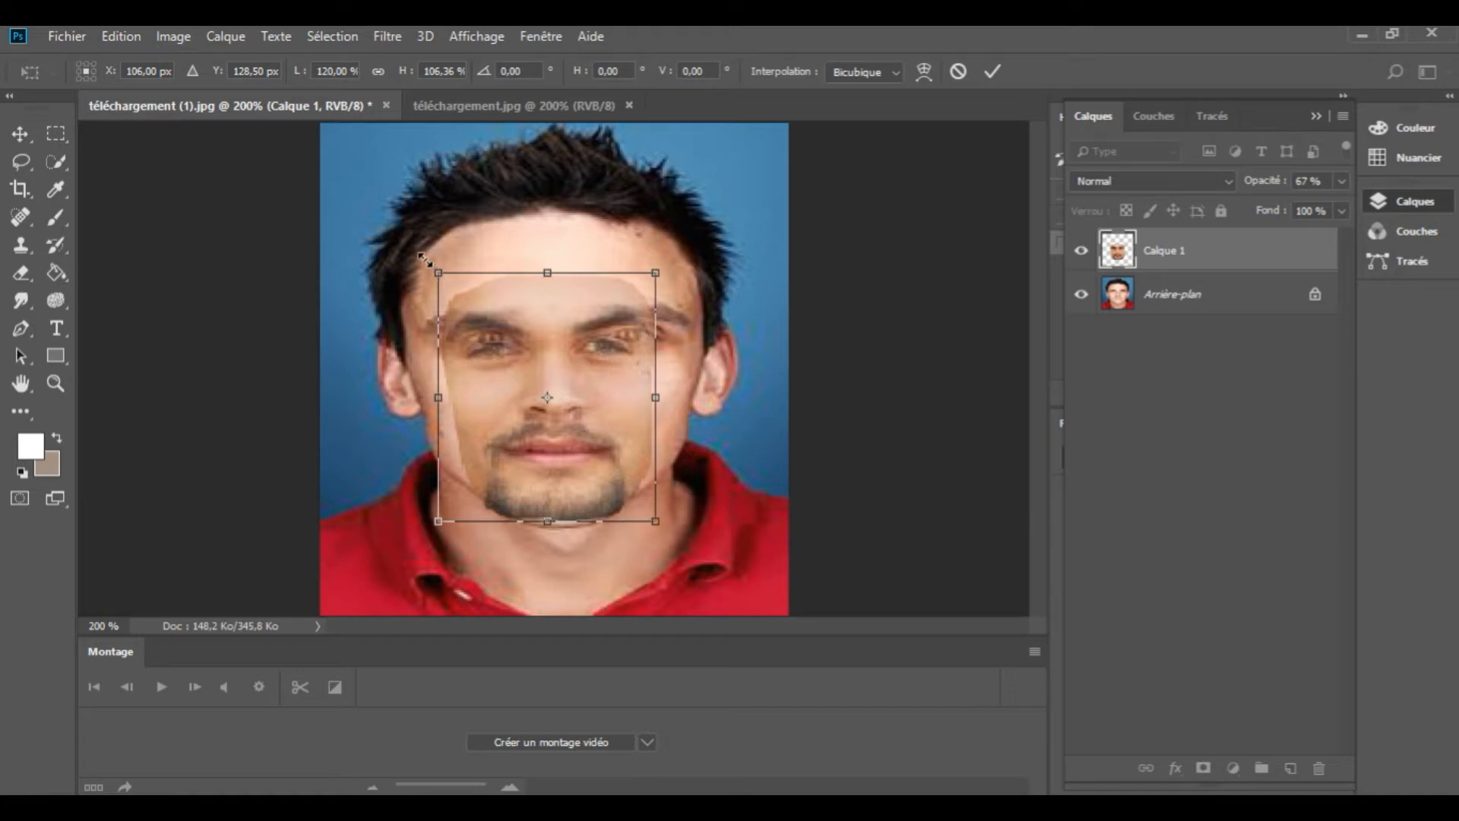
drag(437, 272, 424, 247)
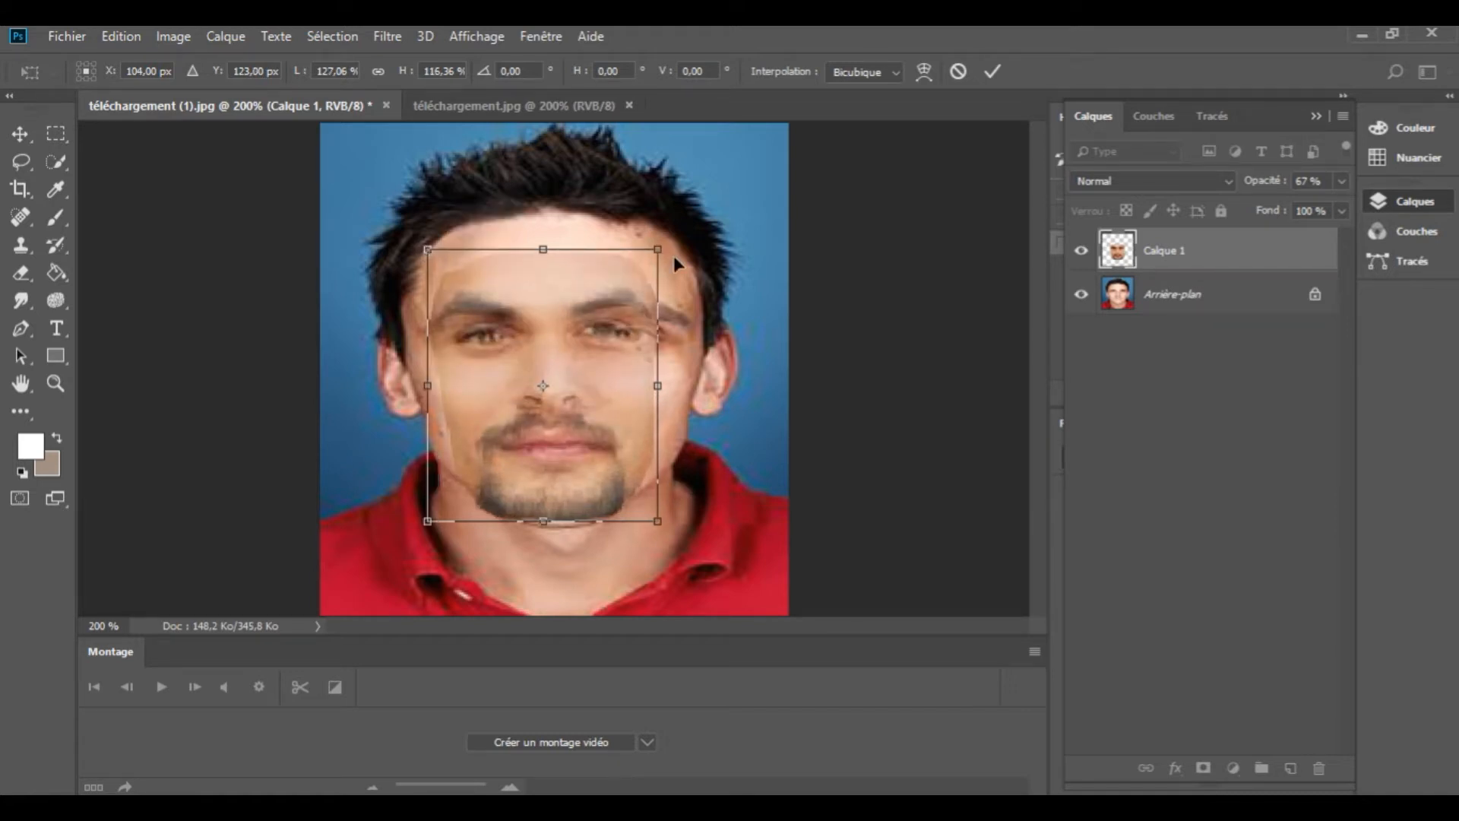
drag(657, 250, 691, 248)
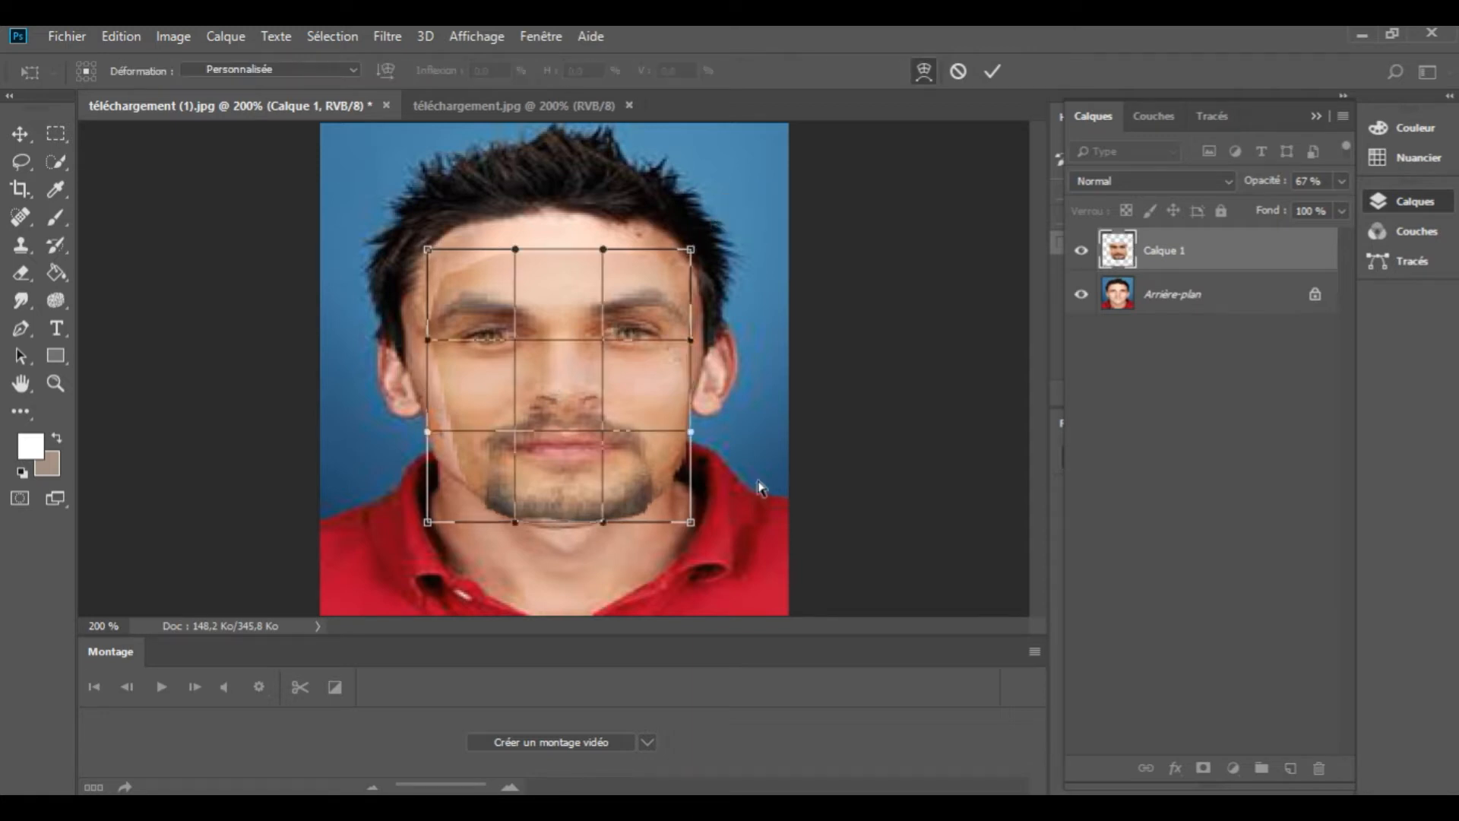
Warp the pasted face to follow the jaw, chin and temples of the face underneath, and set the layer's opacity to 100%.
drag(690, 525, 673, 520)
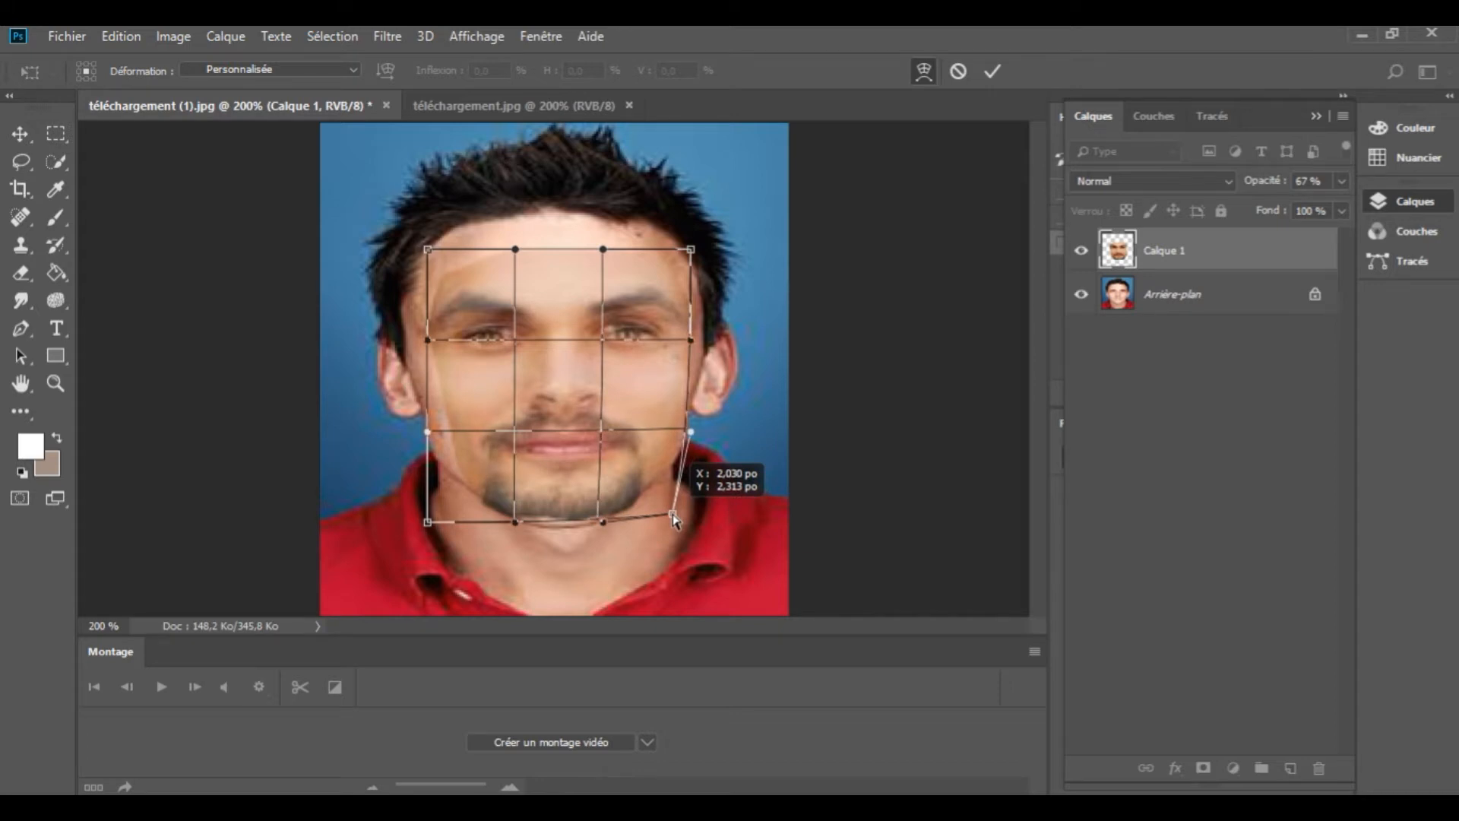
drag(430, 522, 457, 518)
drag(602, 523, 597, 535)
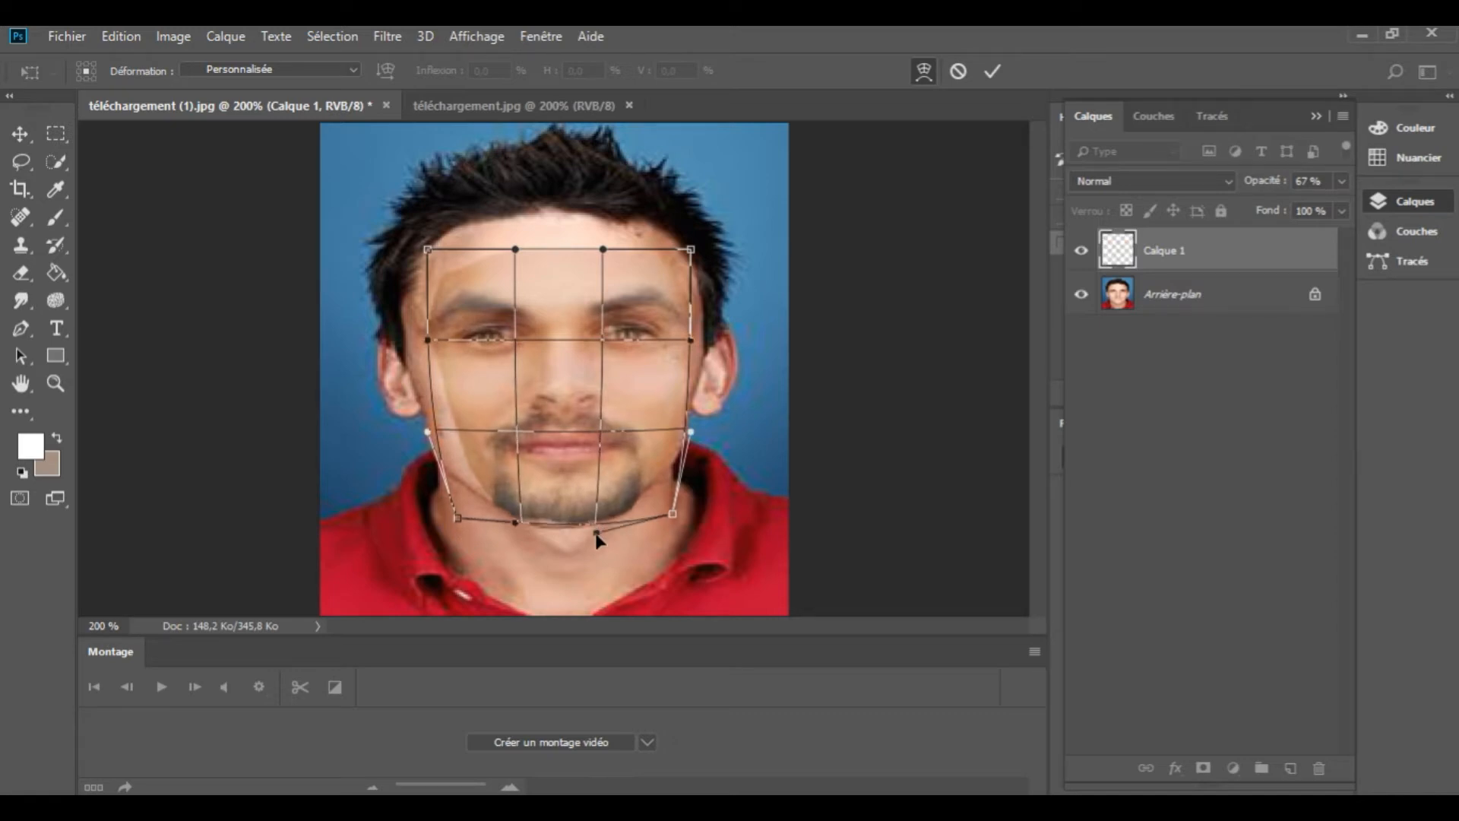
drag(597, 543, 581, 549)
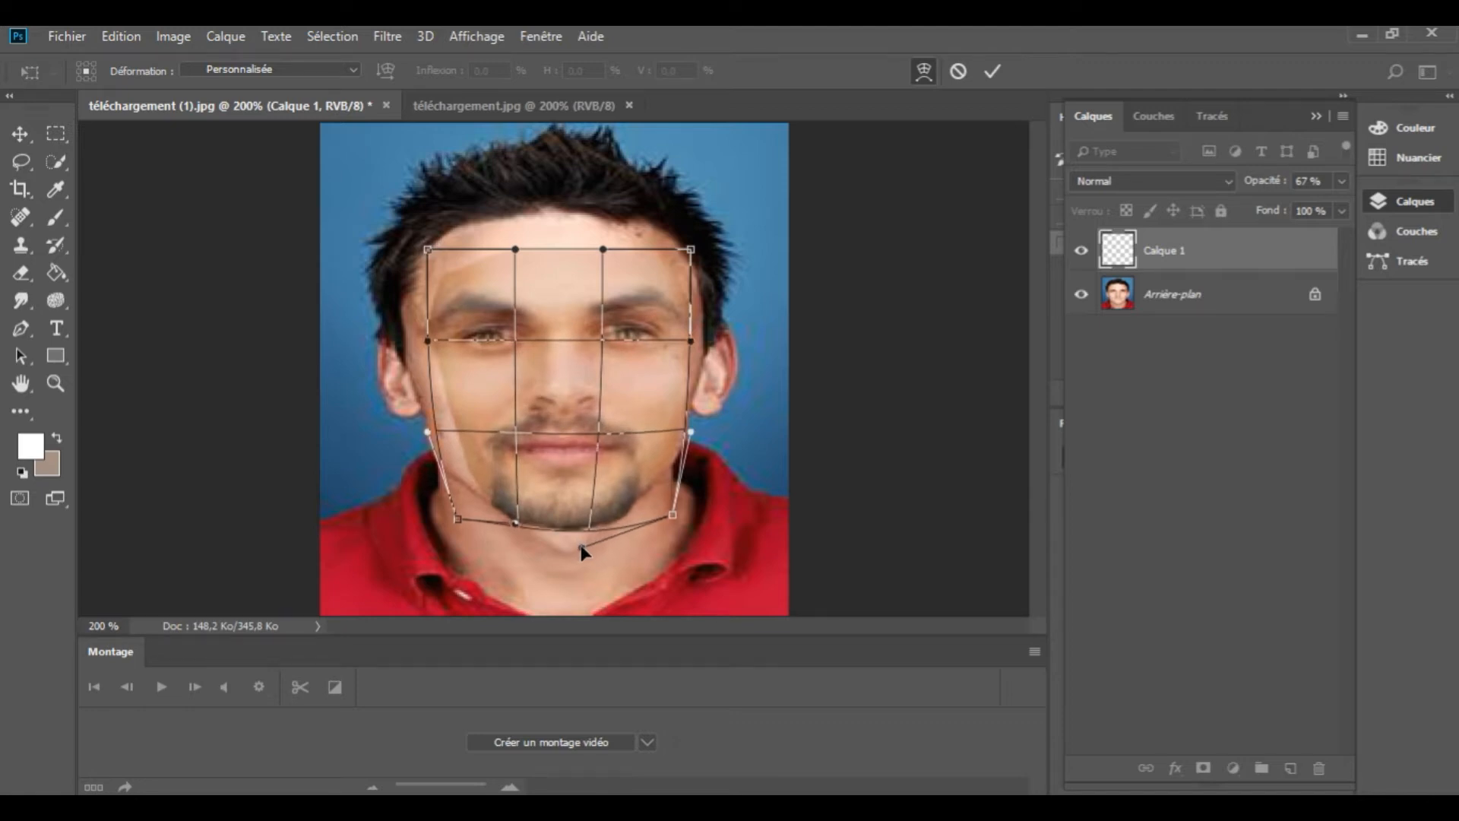
drag(516, 524, 535, 526)
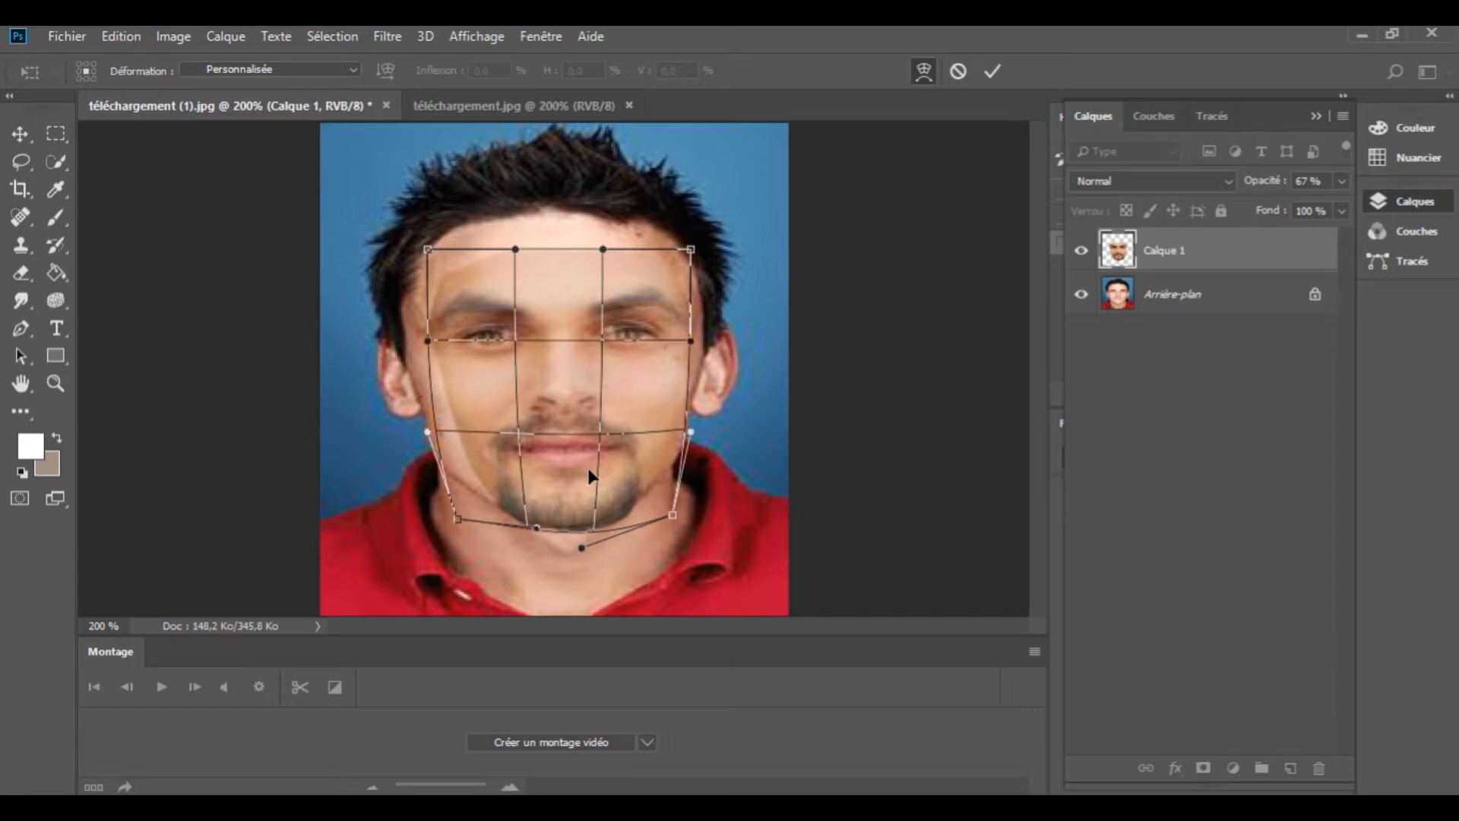
drag(690, 250, 685, 272)
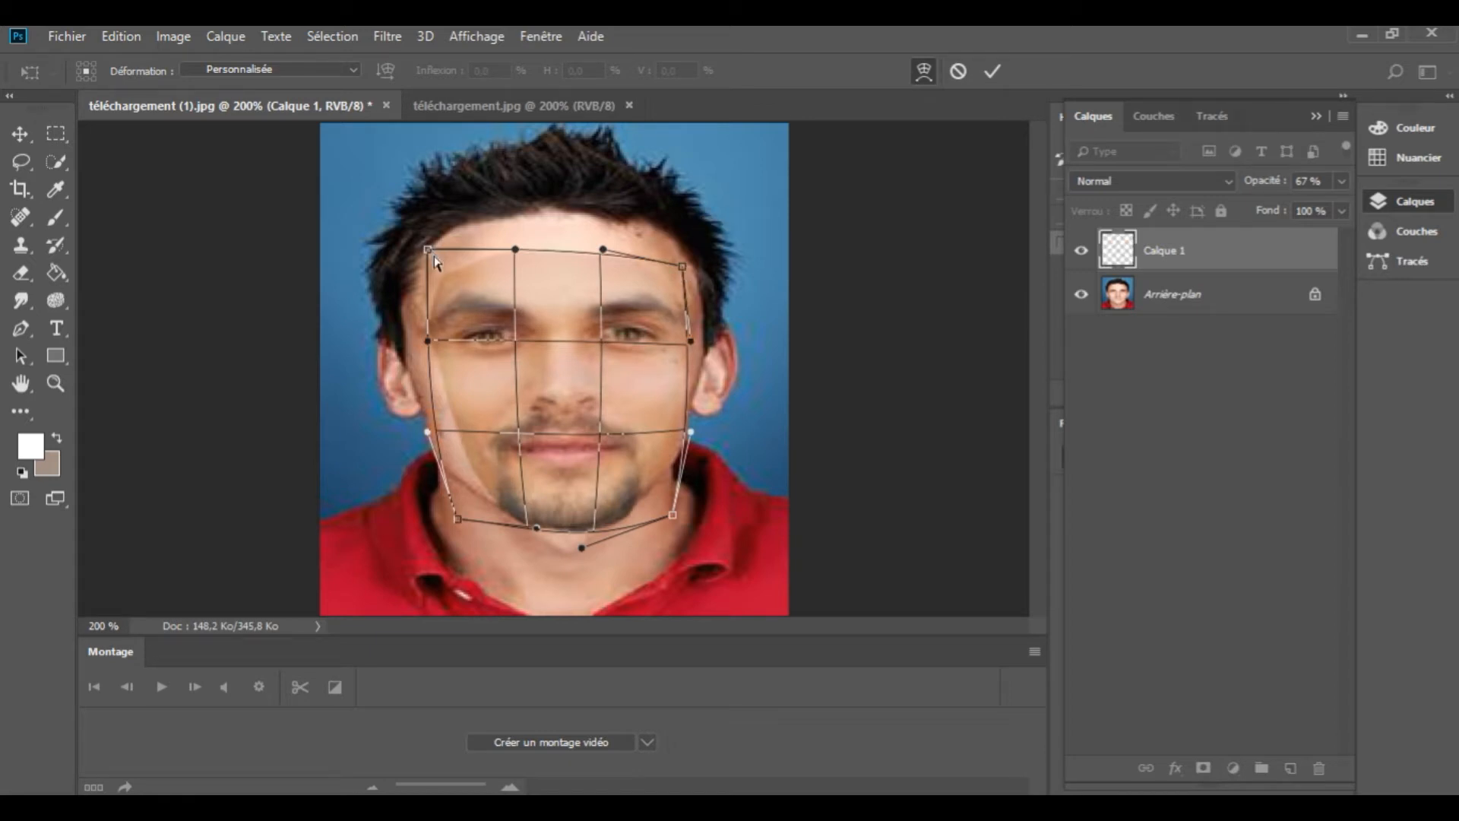
drag(428, 250, 411, 280)
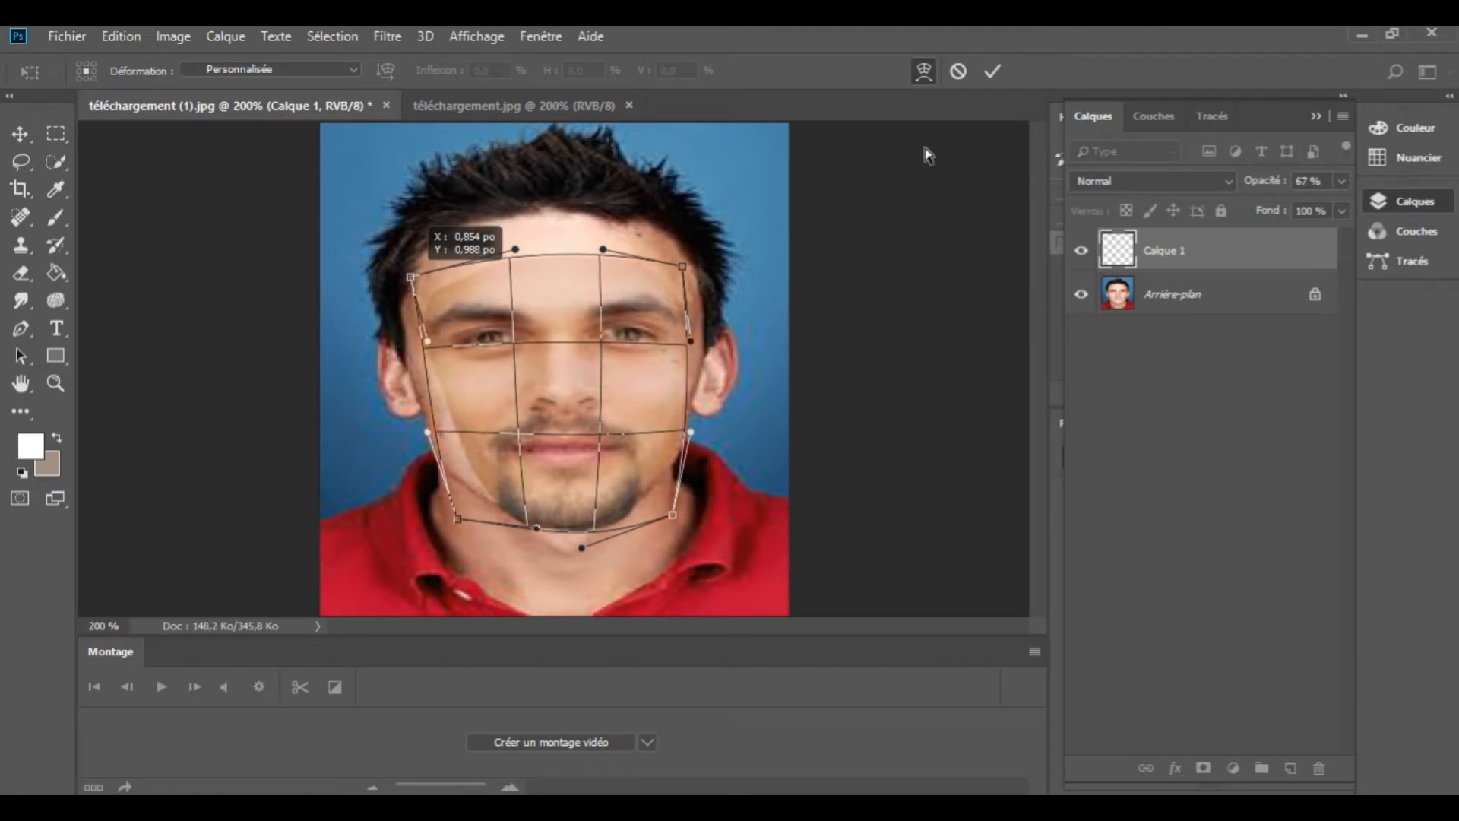
click(993, 73)
click(1341, 181)
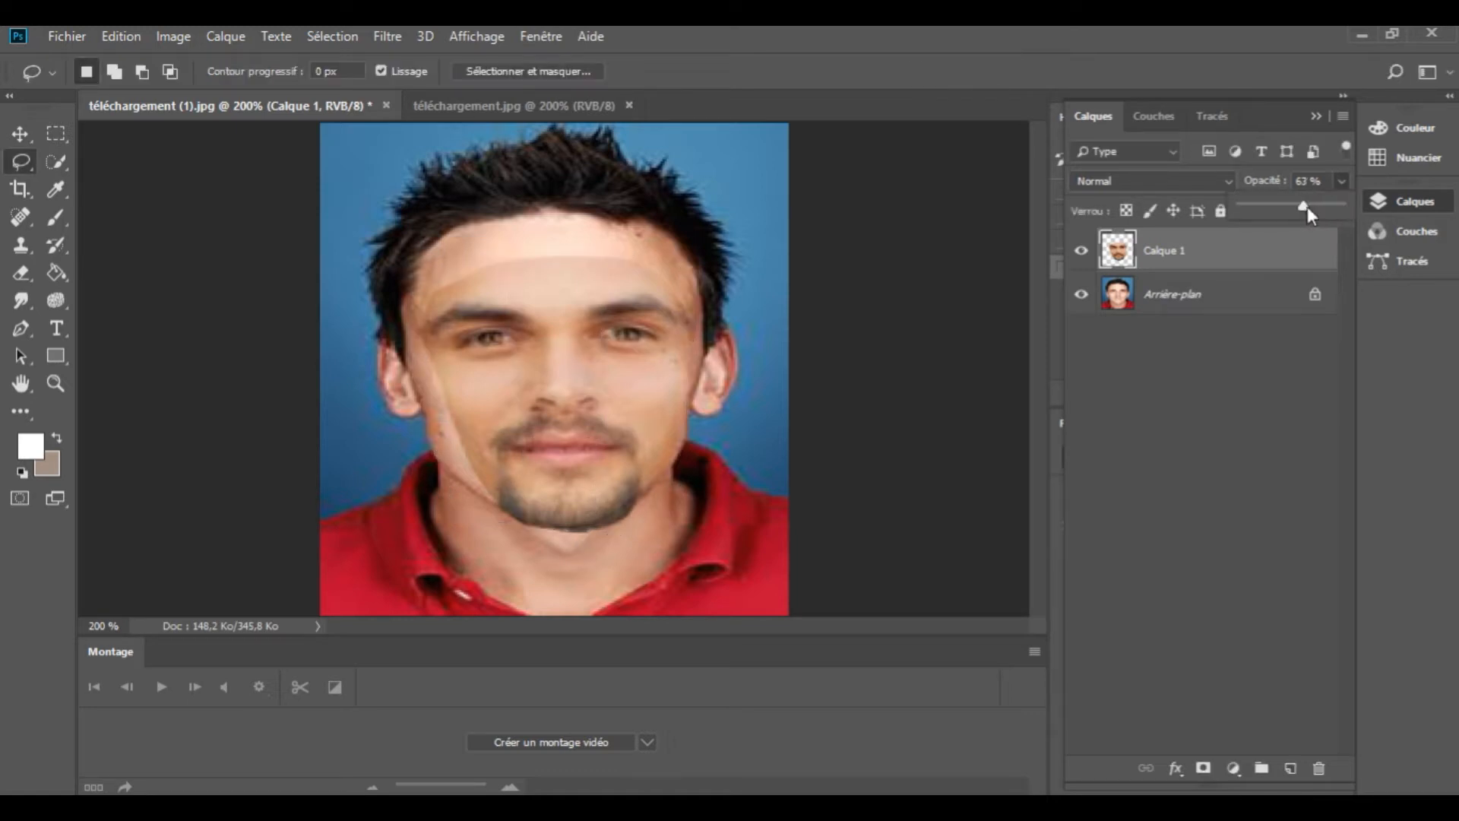
drag(1307, 206, 1376, 202)
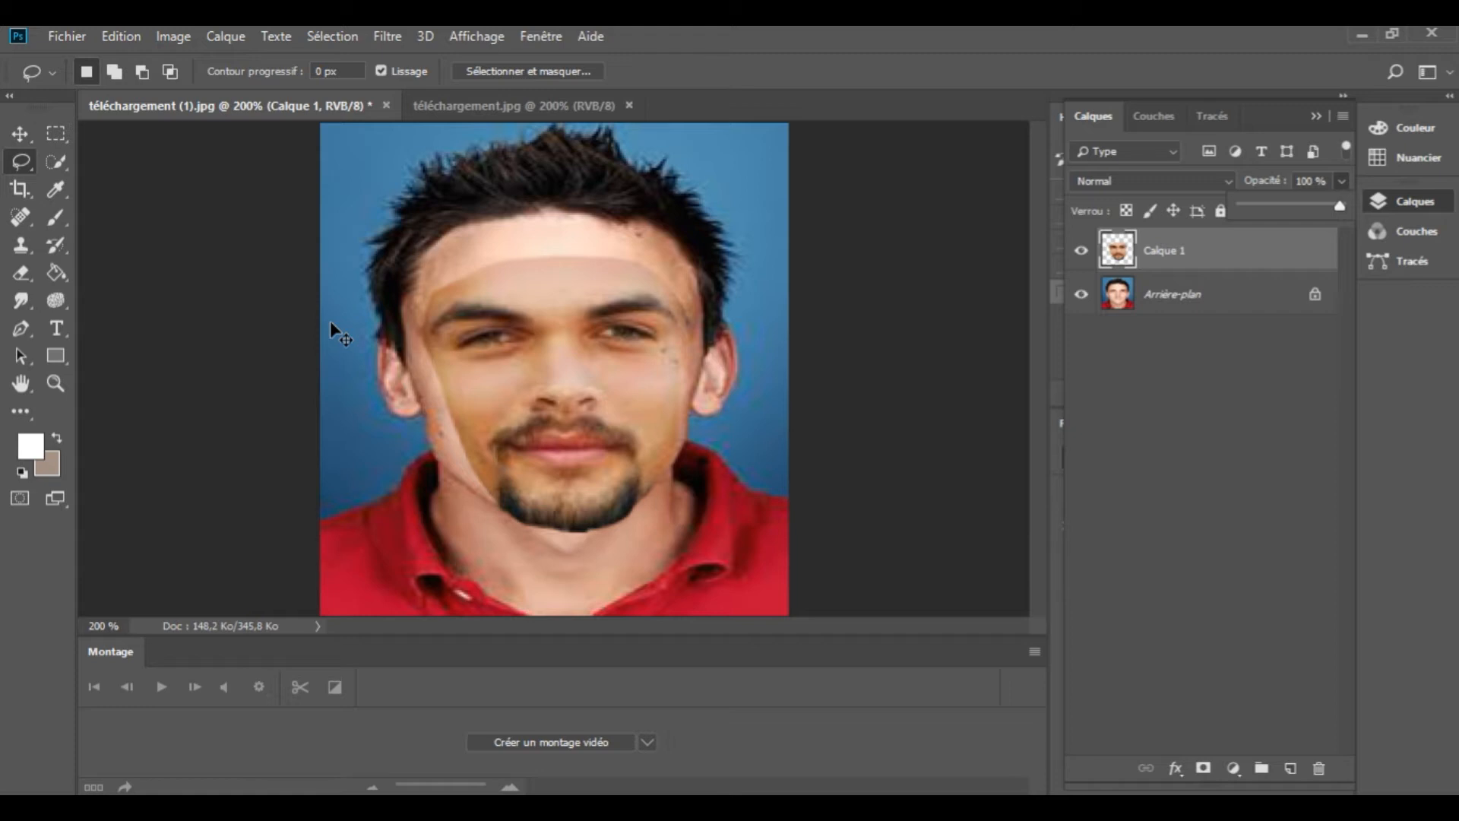
Refine the warp of the pasted face along the temple and forehead corner on the image's left side.
key(ctrl+t)
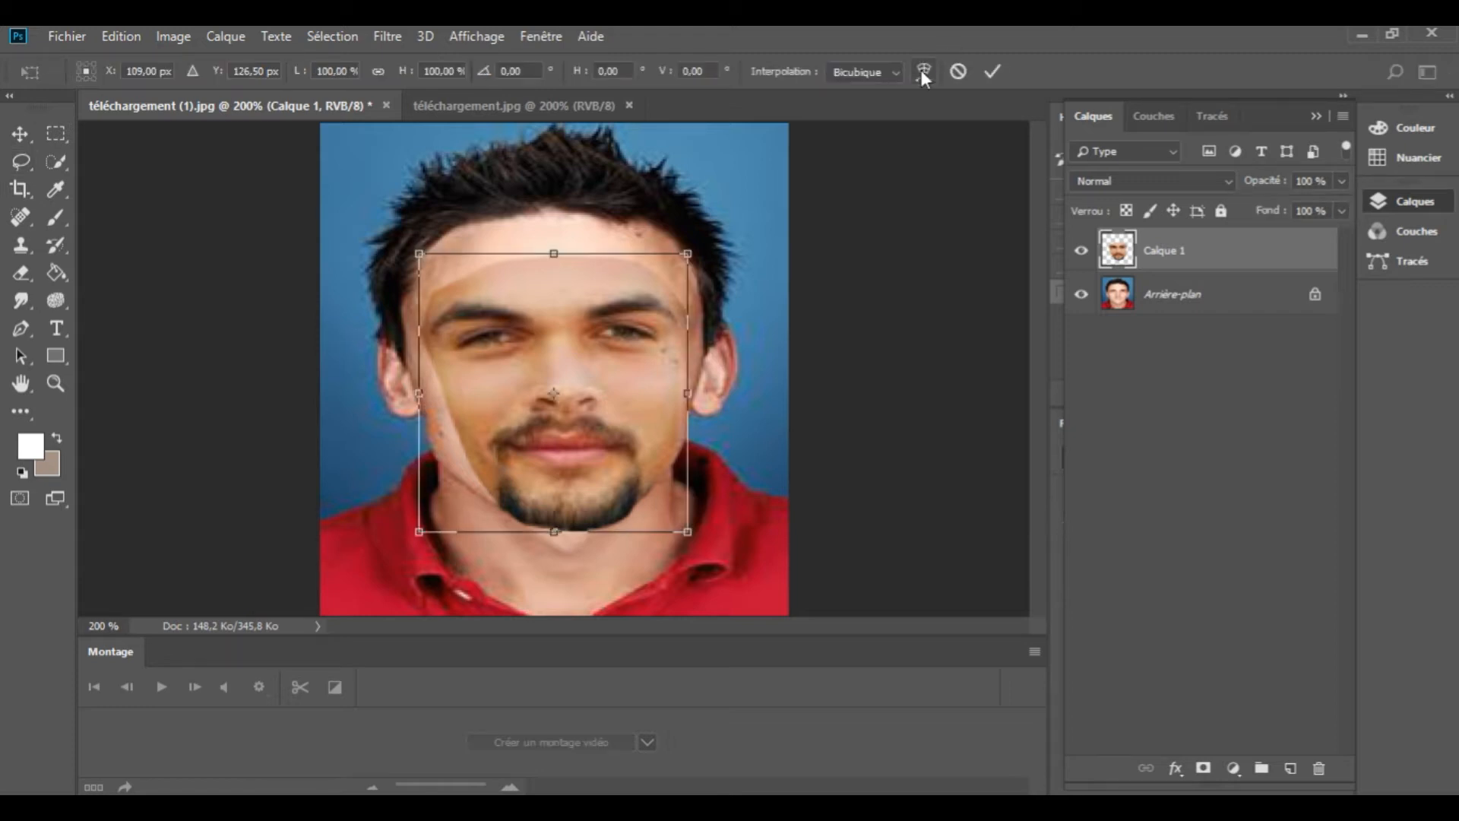
click(923, 72)
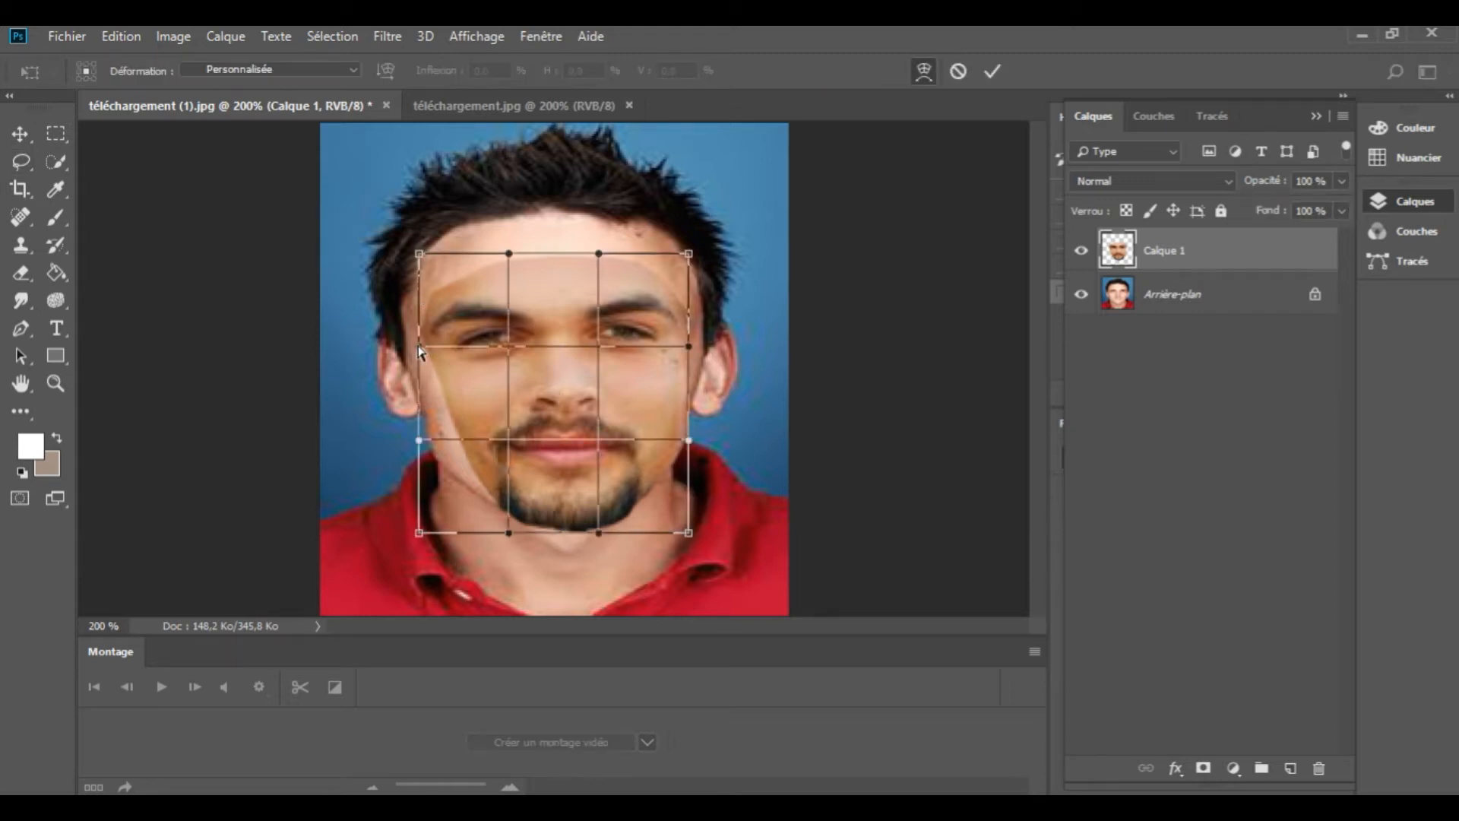
drag(437, 352, 432, 359)
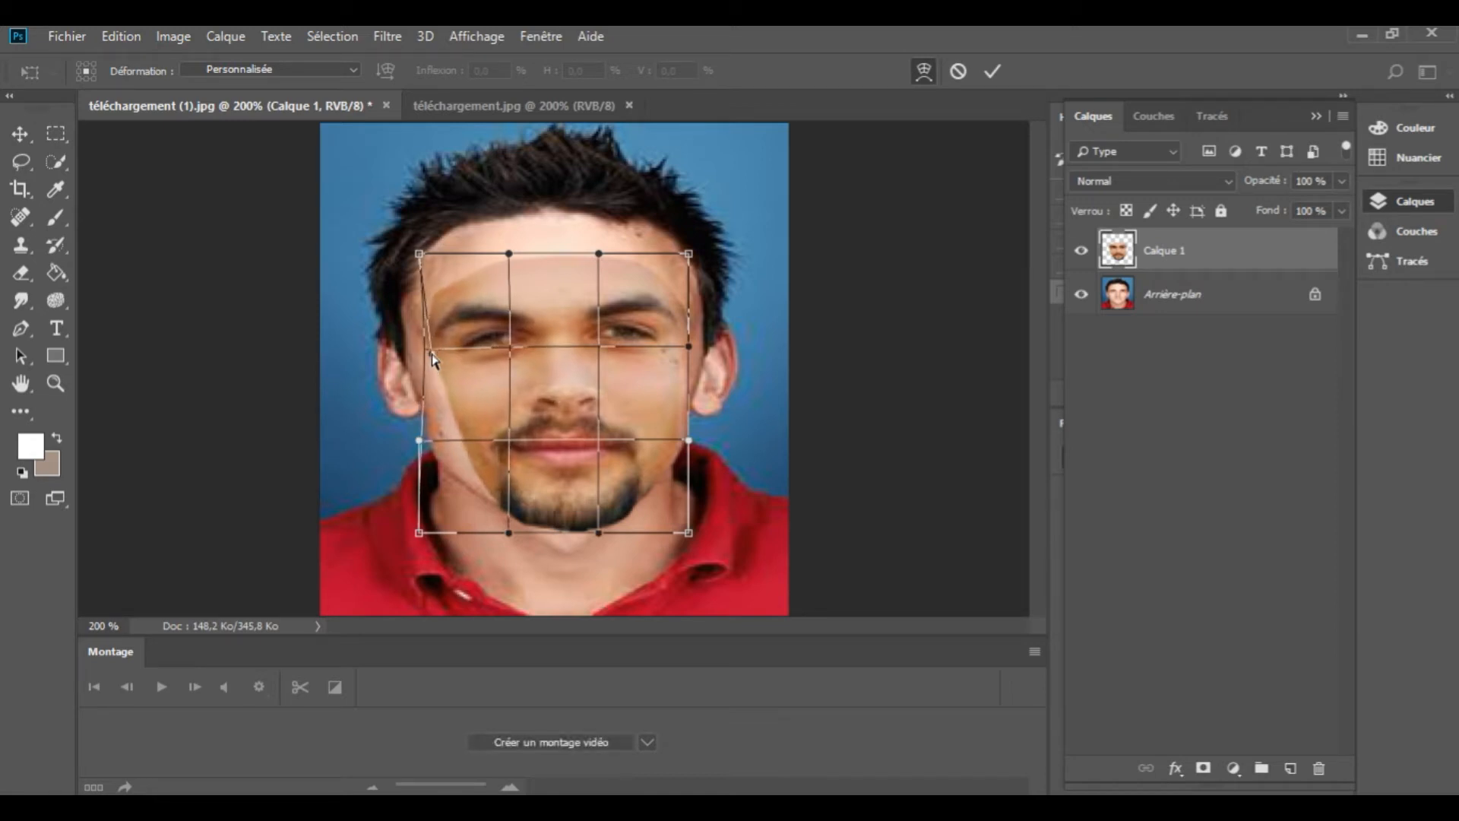
drag(419, 254, 439, 277)
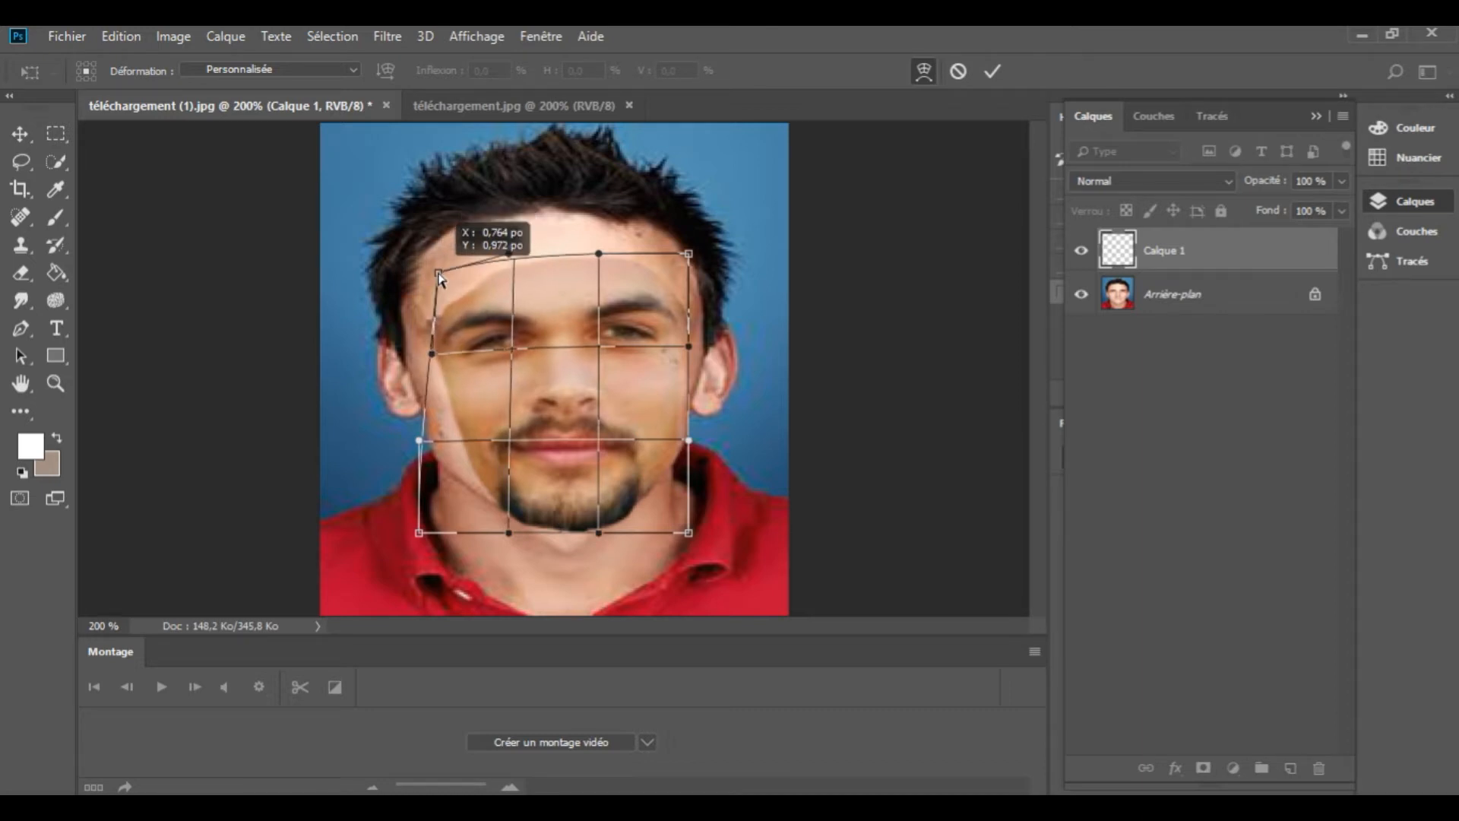
drag(440, 279, 440, 279)
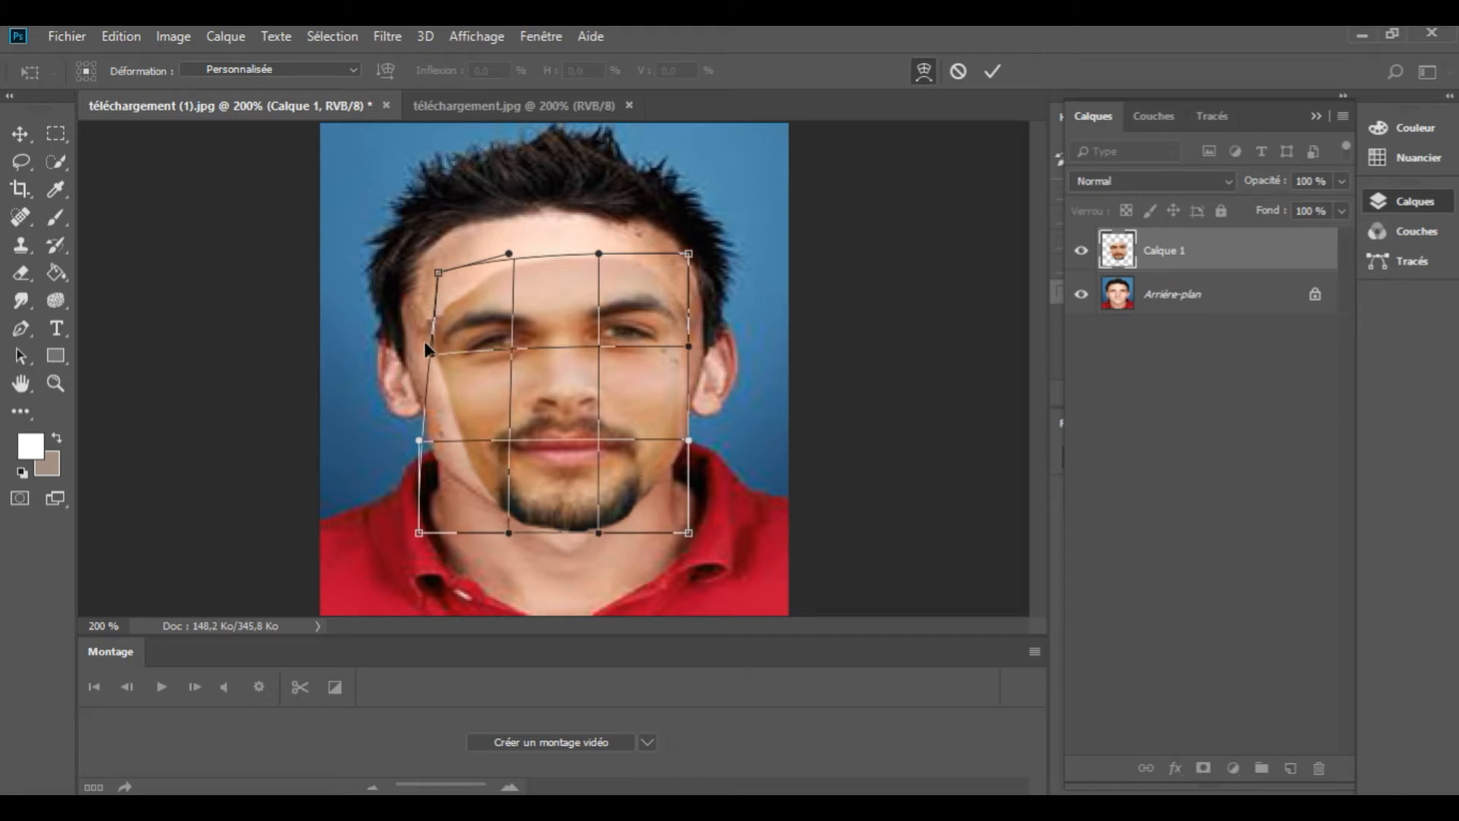
drag(422, 337, 419, 330)
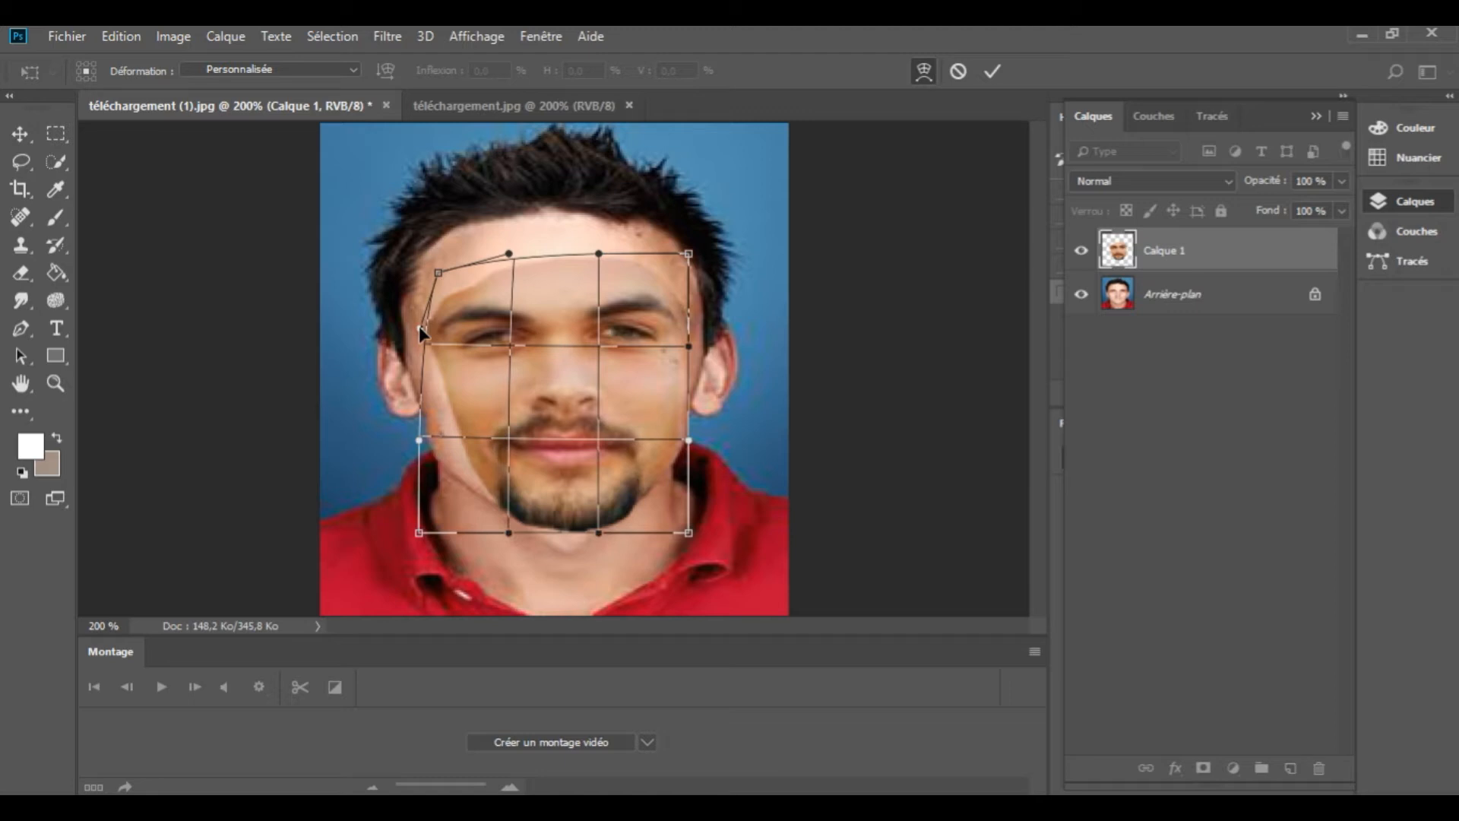
drag(440, 269, 420, 248)
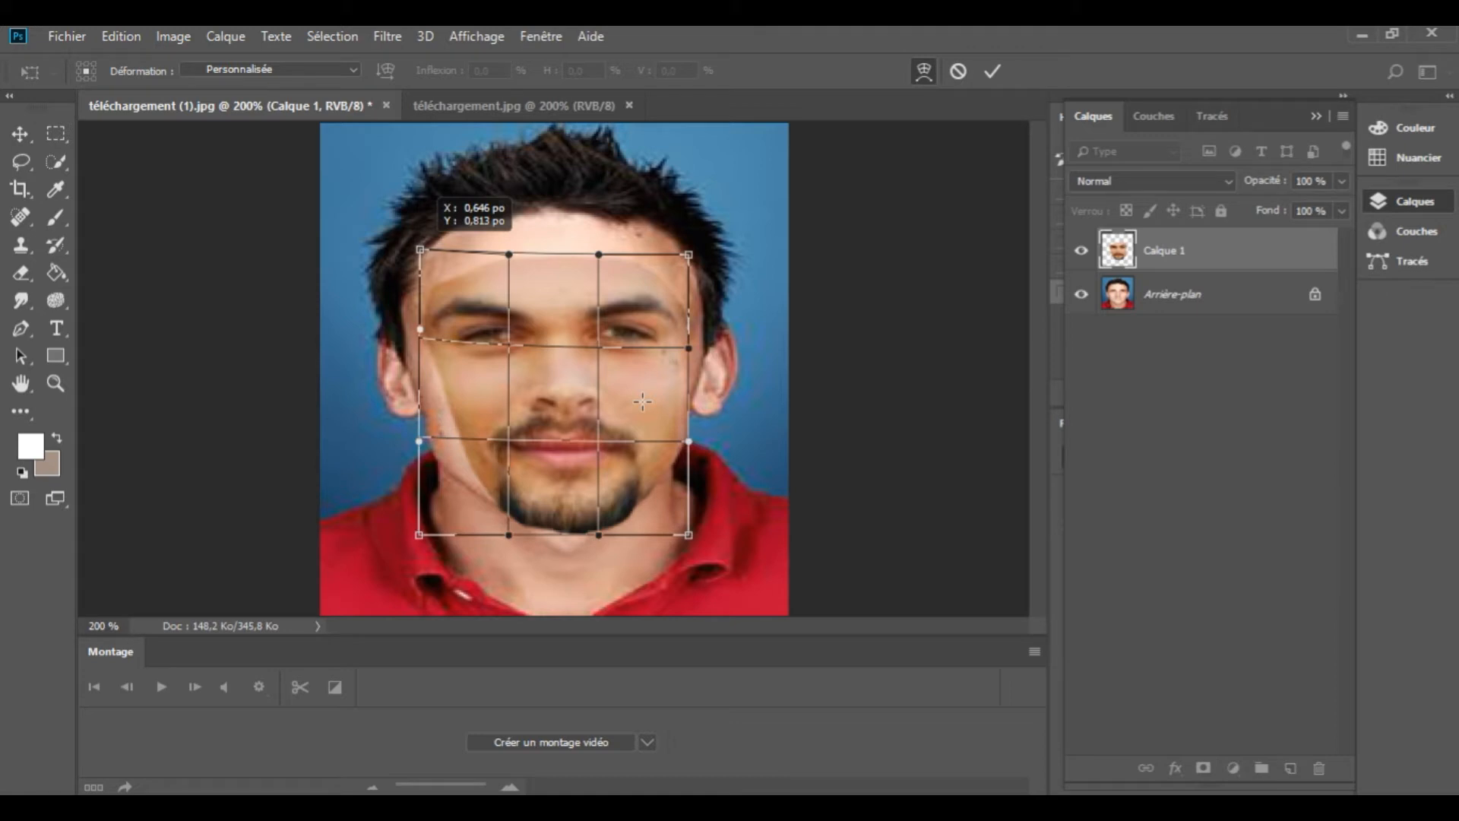
key(Return)
key(l)
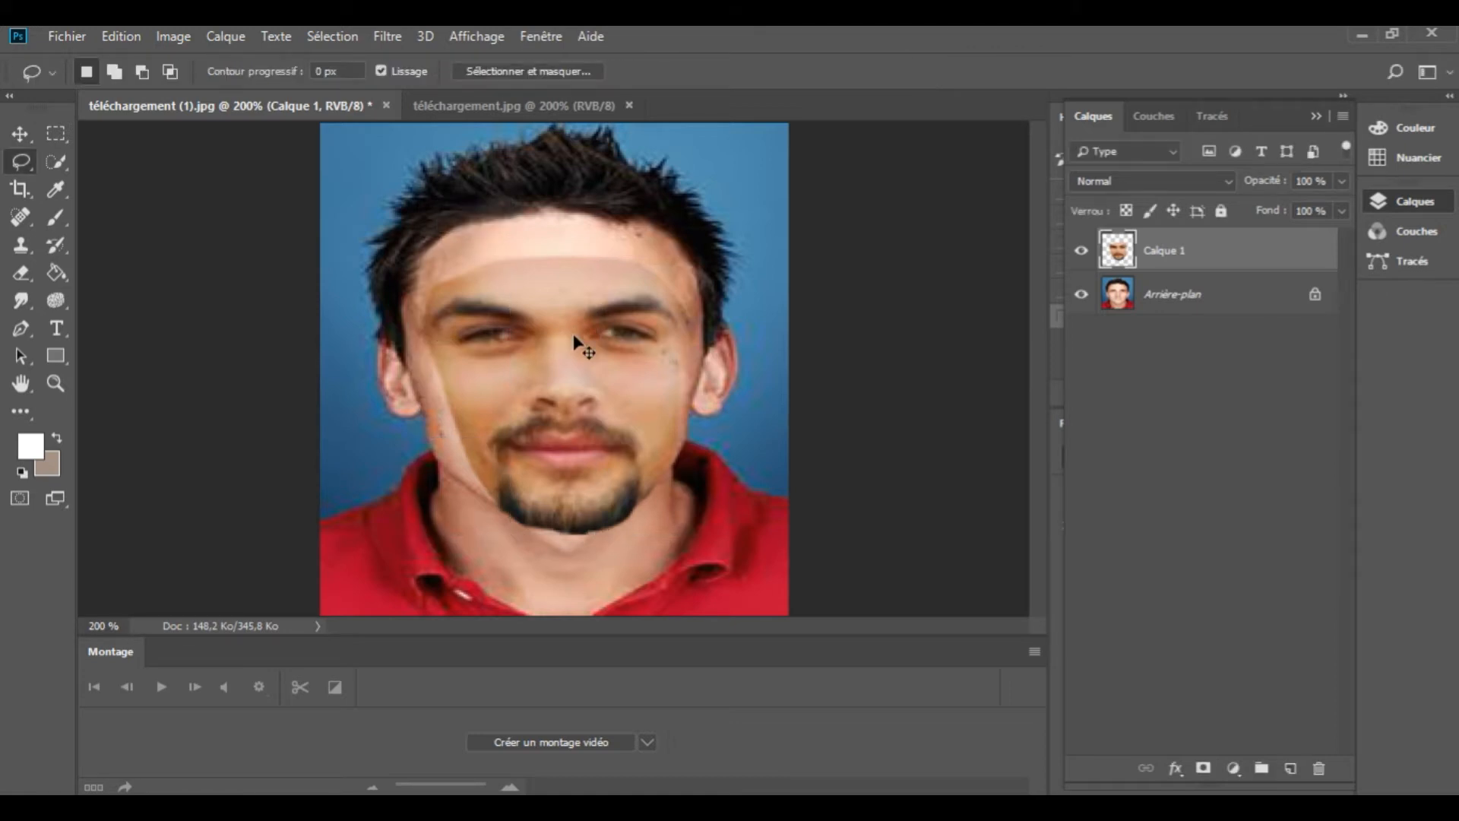
Scale the pasted face to about 97% and rotate it about 1.4° with Free Transform.
key(ctrl+t)
drag(690, 563, 694, 549)
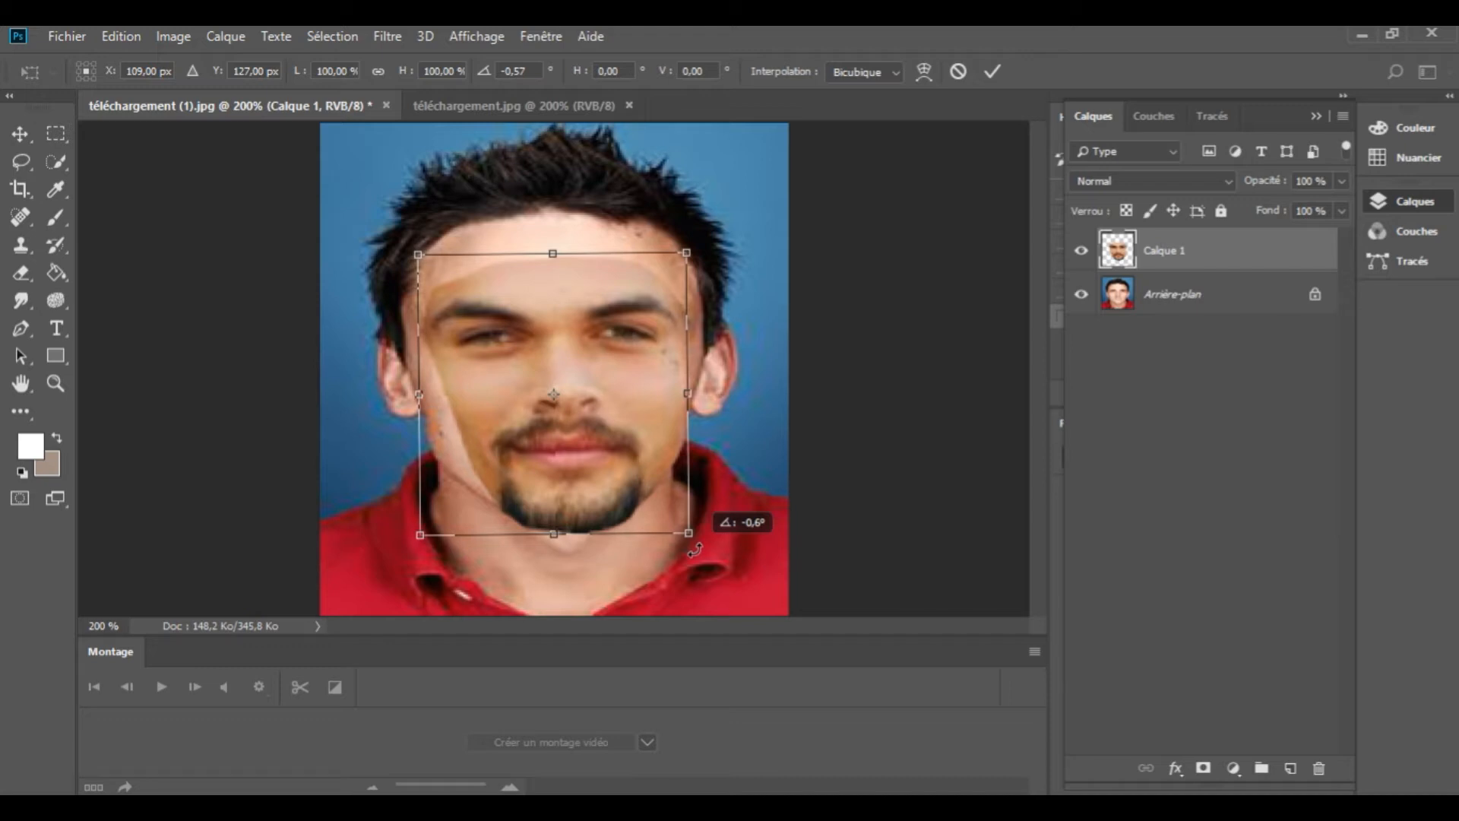
drag(688, 533, 681, 525)
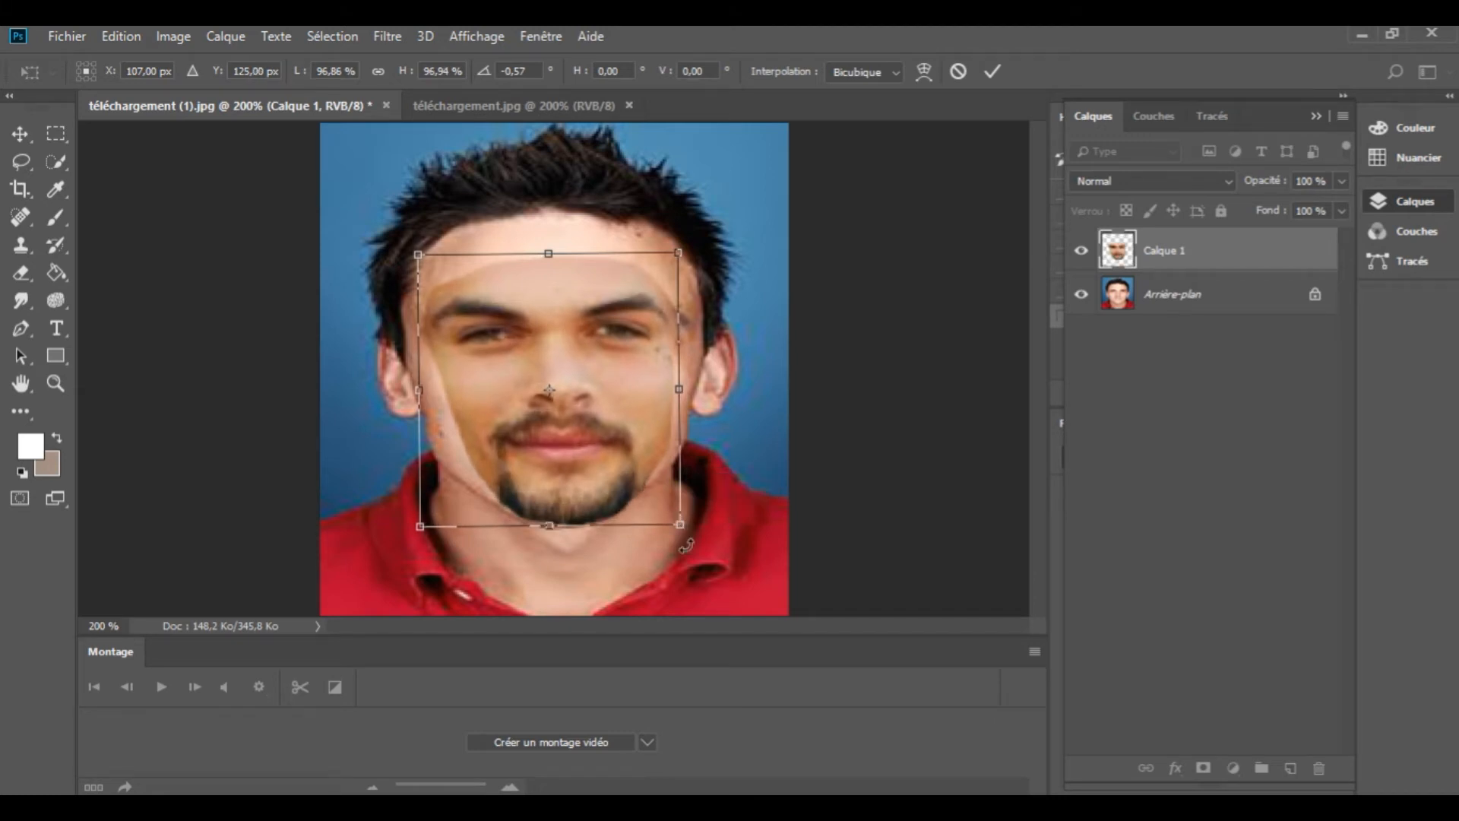
drag(682, 547, 680, 549)
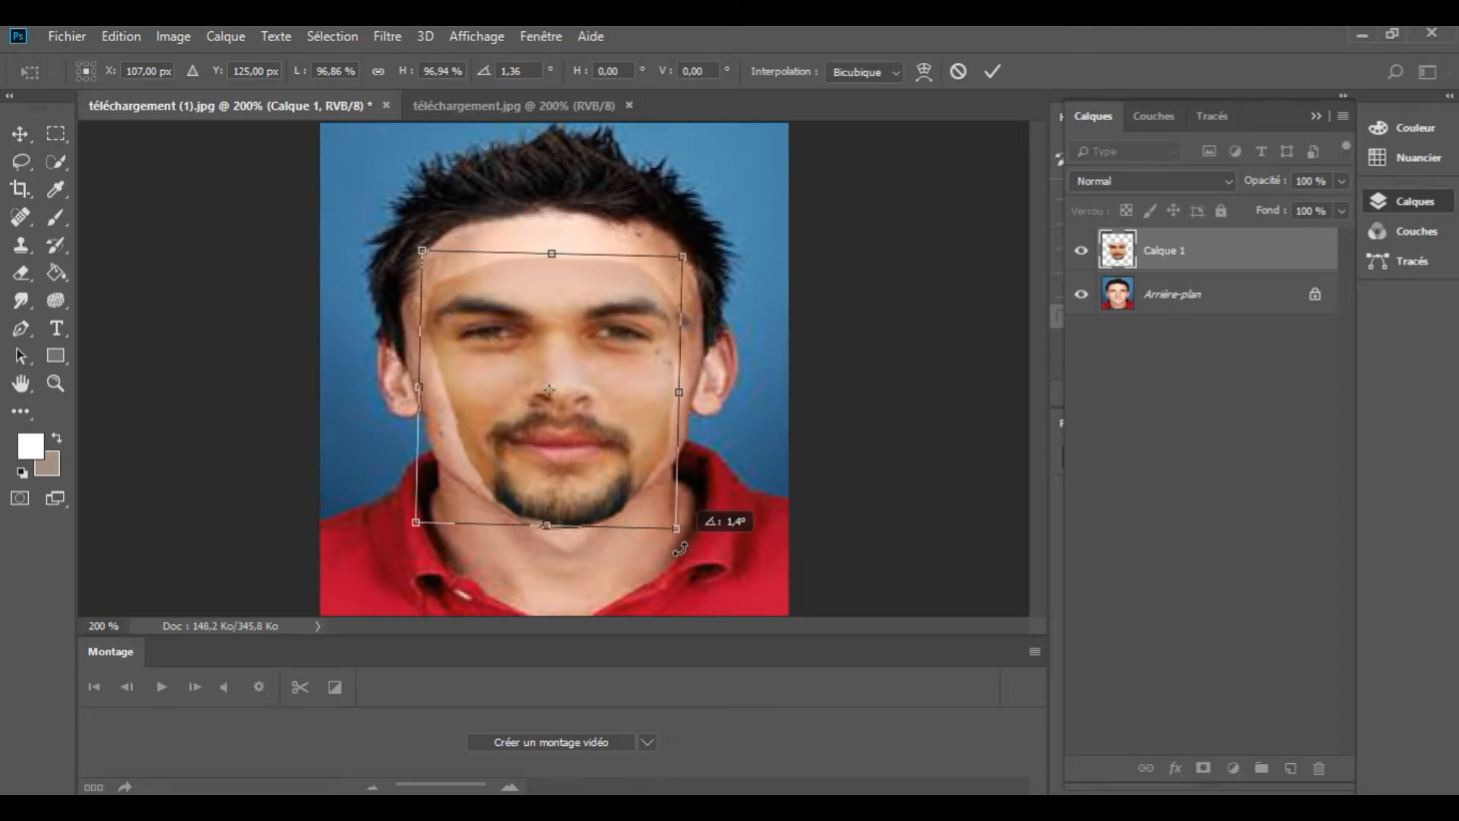
drag(680, 549, 680, 549)
click(990, 68)
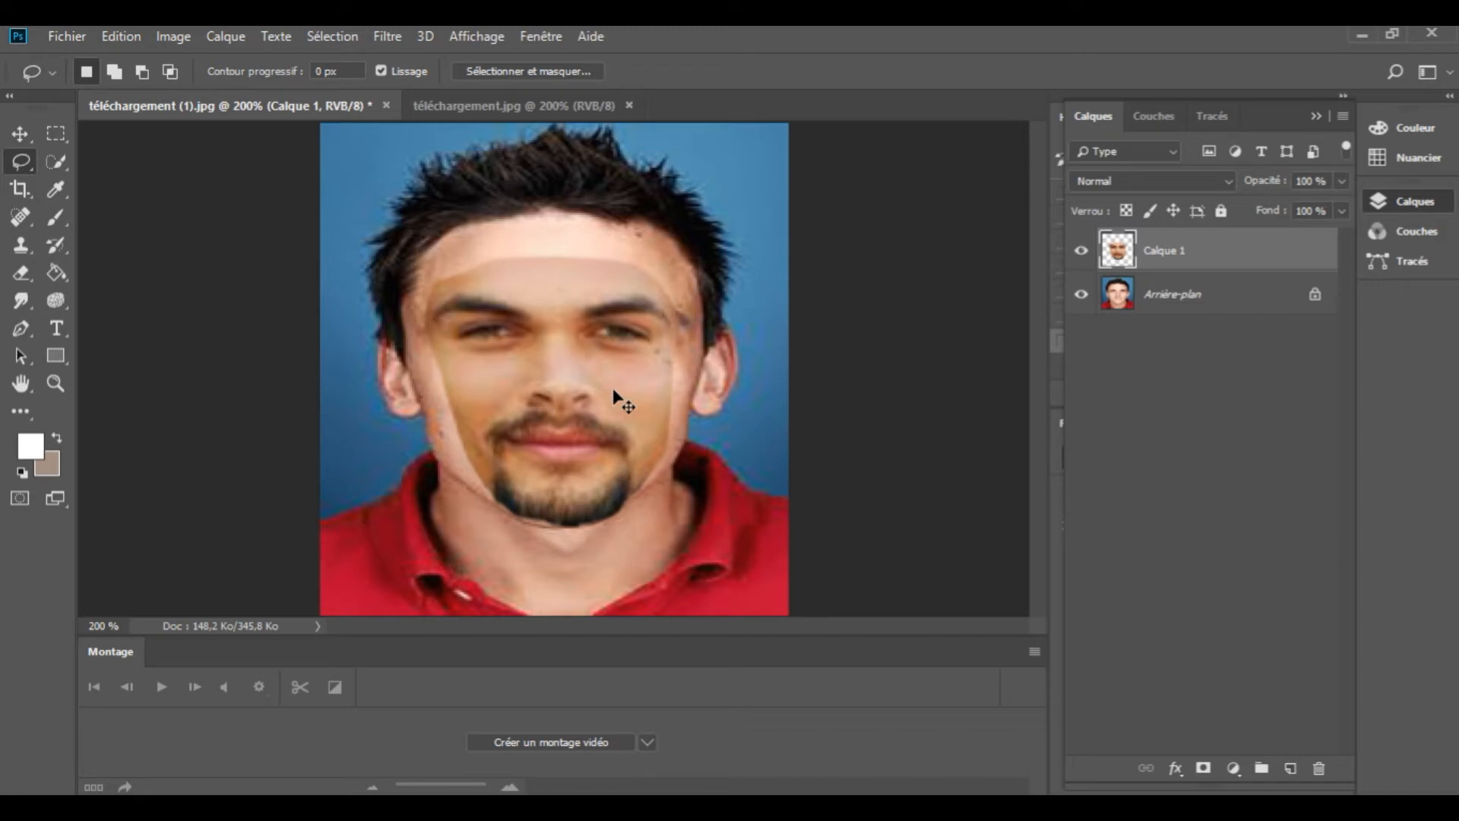
Stretch the pasted face towards both temples with Free Transform to about 111% width and 99% height.
key(ctrl+t)
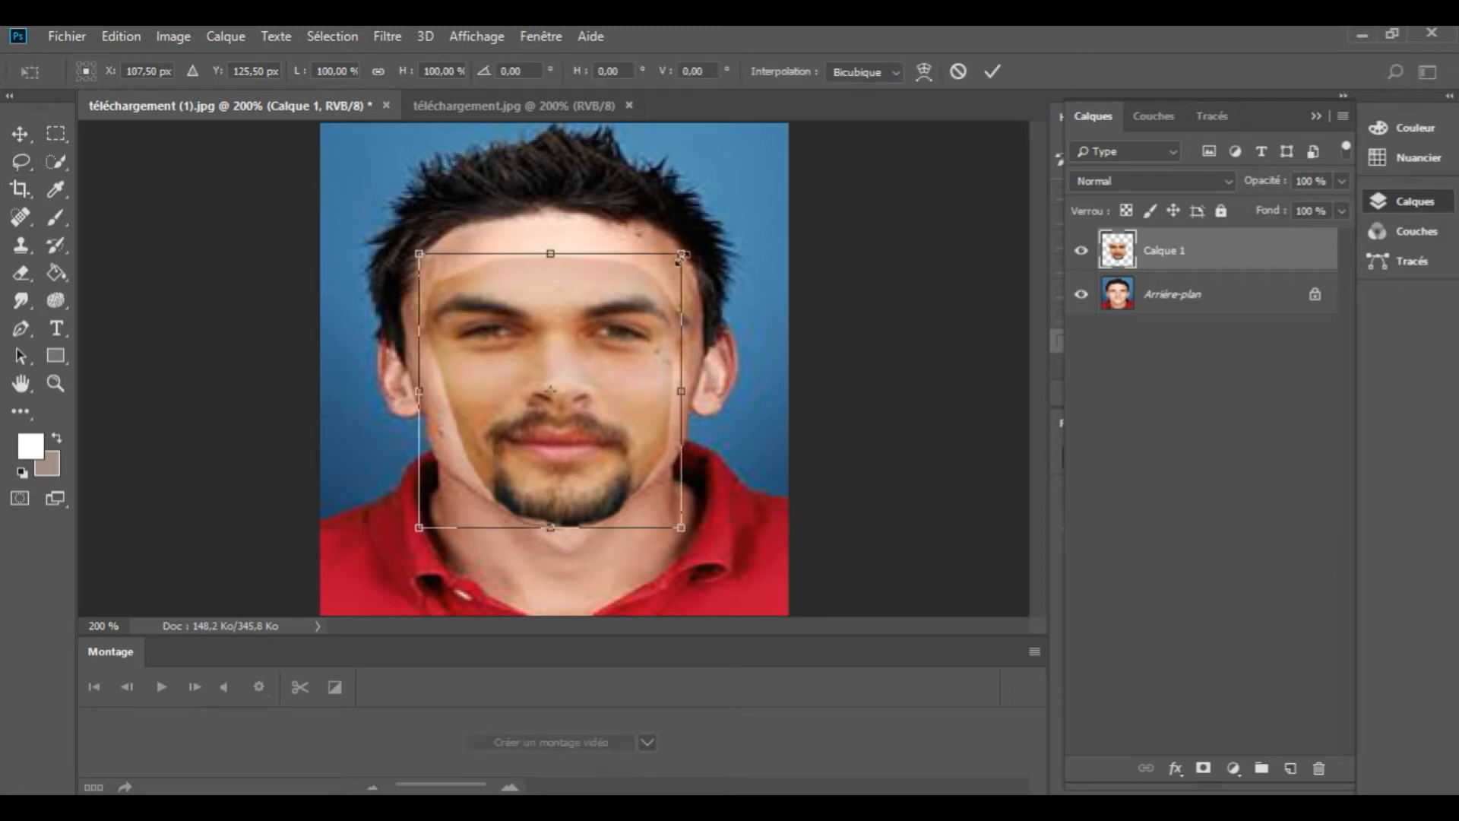
drag(688, 259, 694, 256)
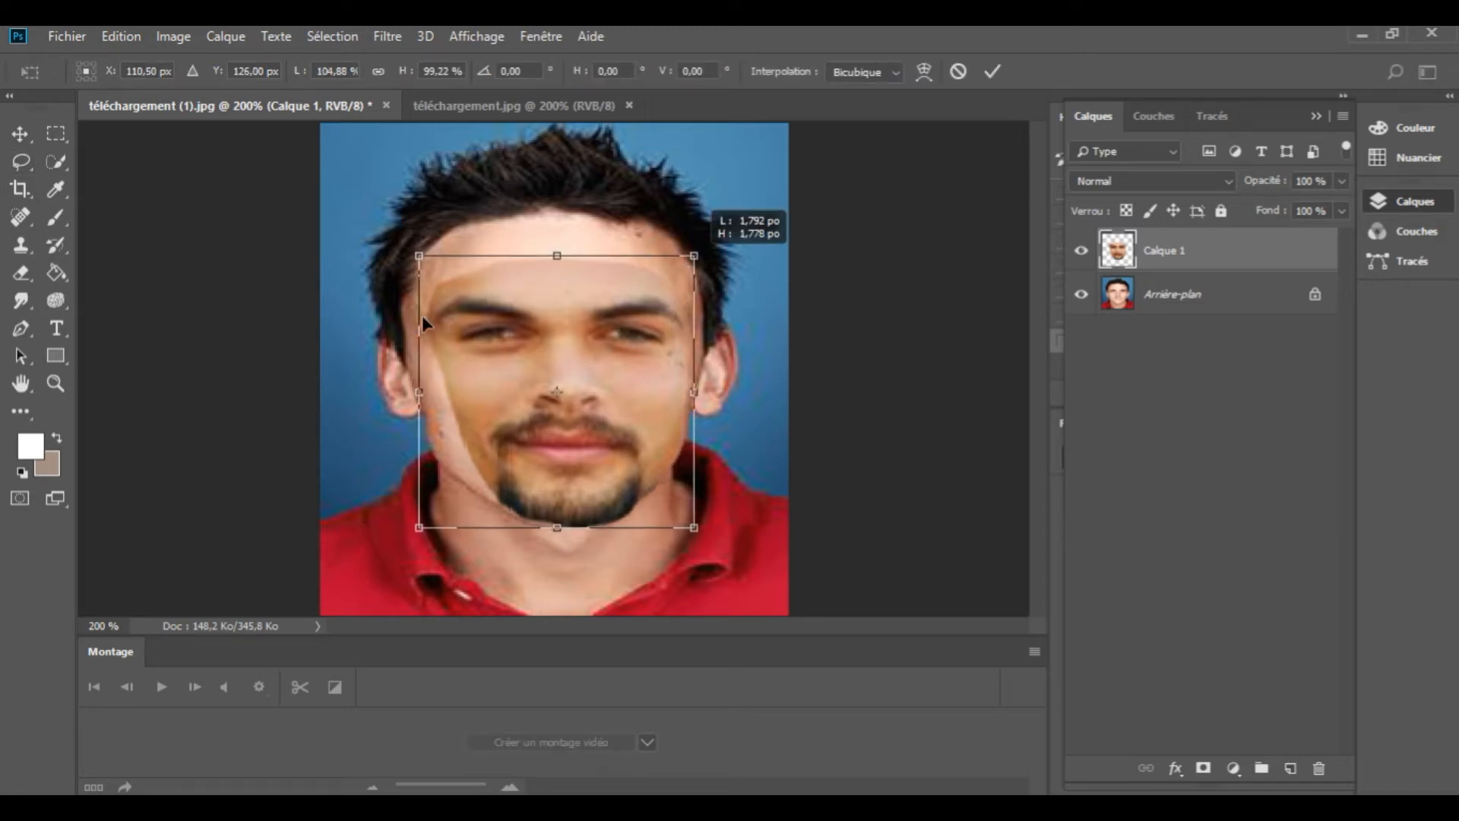
drag(418, 256, 399, 261)
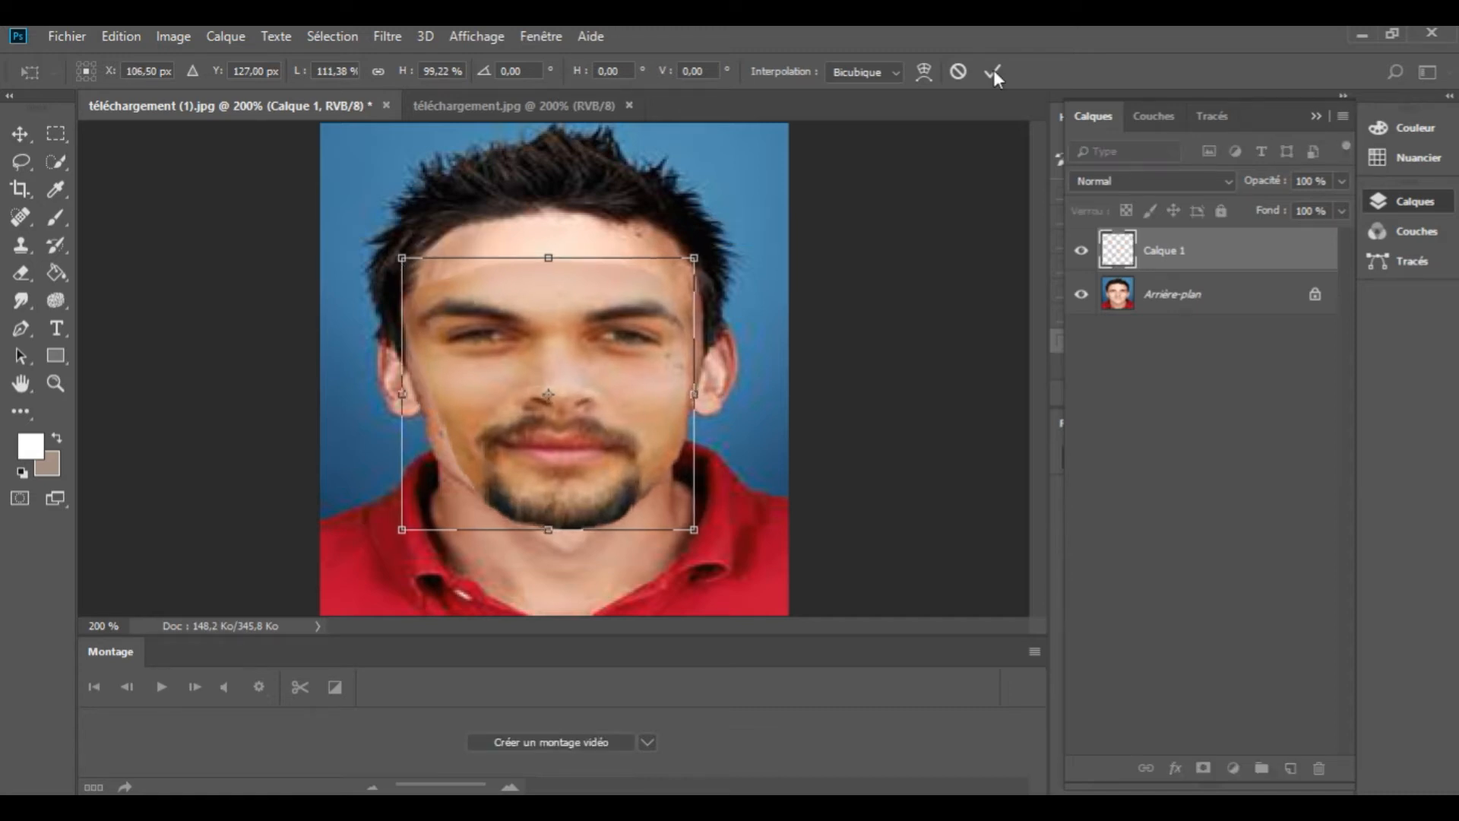
click(992, 70)
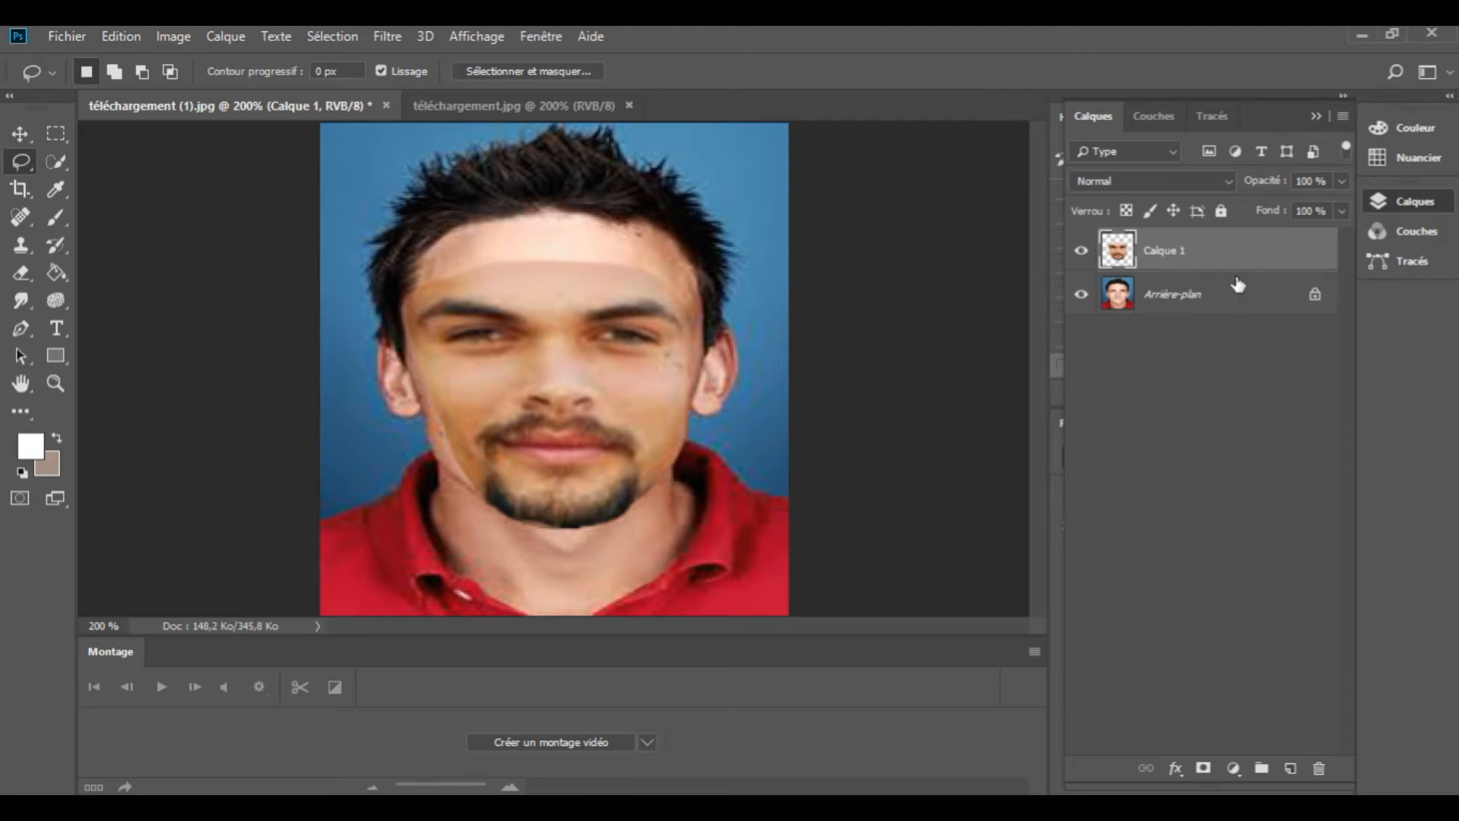
Duplicate the Arrière-plan layer and load the outline of Calque 1 as a selection, keeping the duplicate as the active layer.
click(1238, 296)
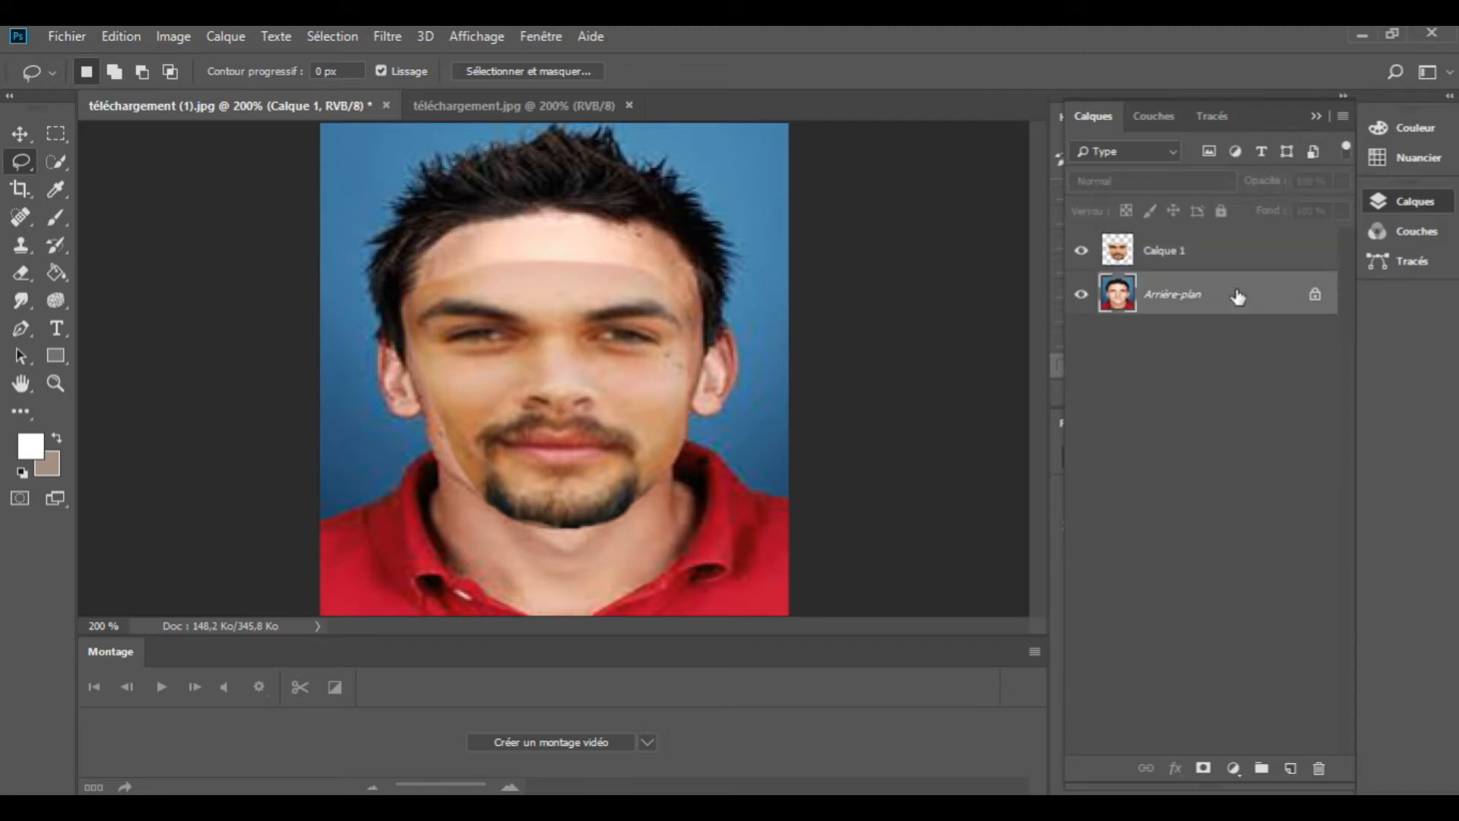
drag(1238, 296, 1292, 769)
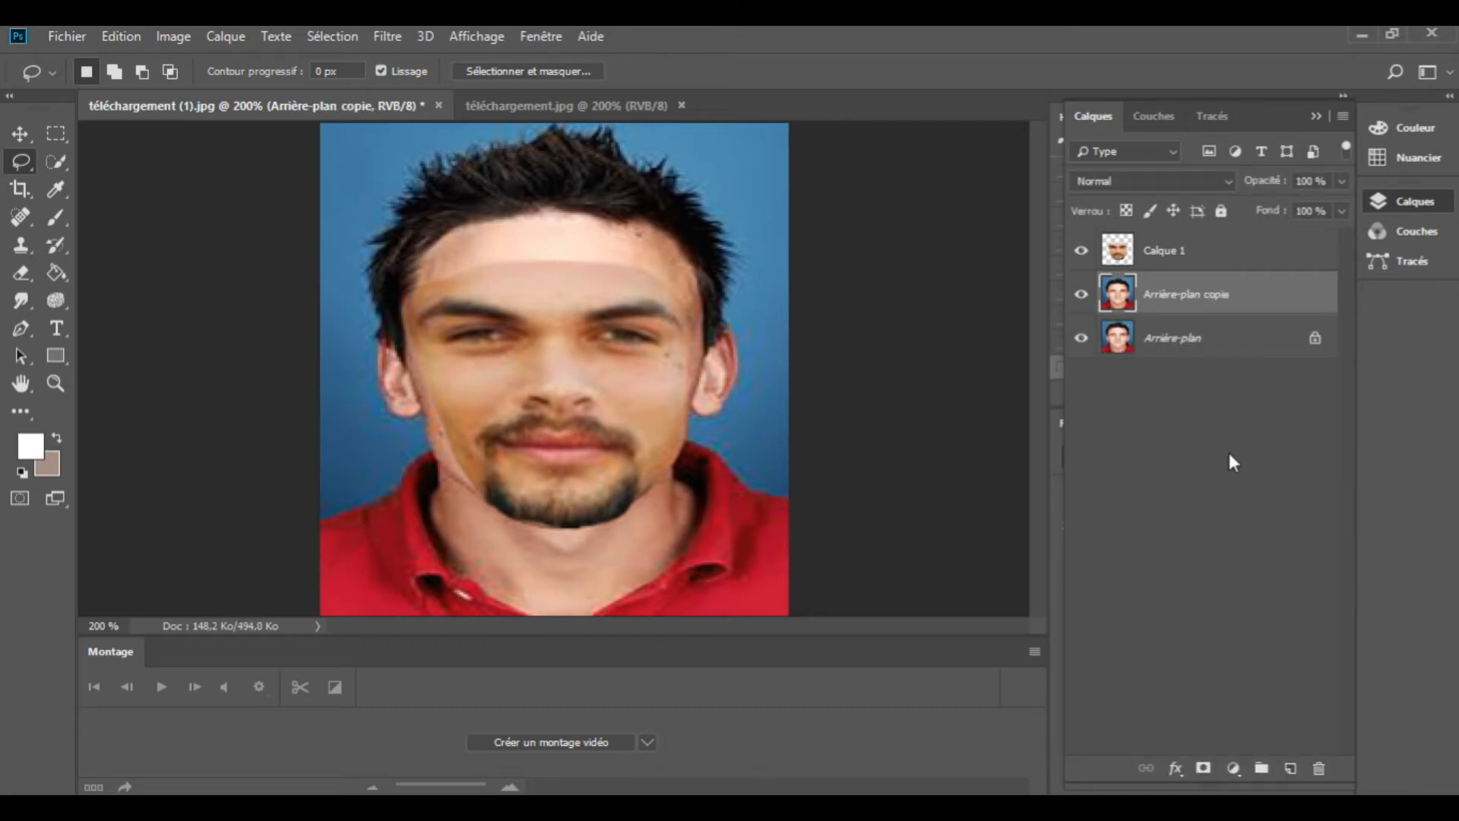
ctrl+click(1122, 258)
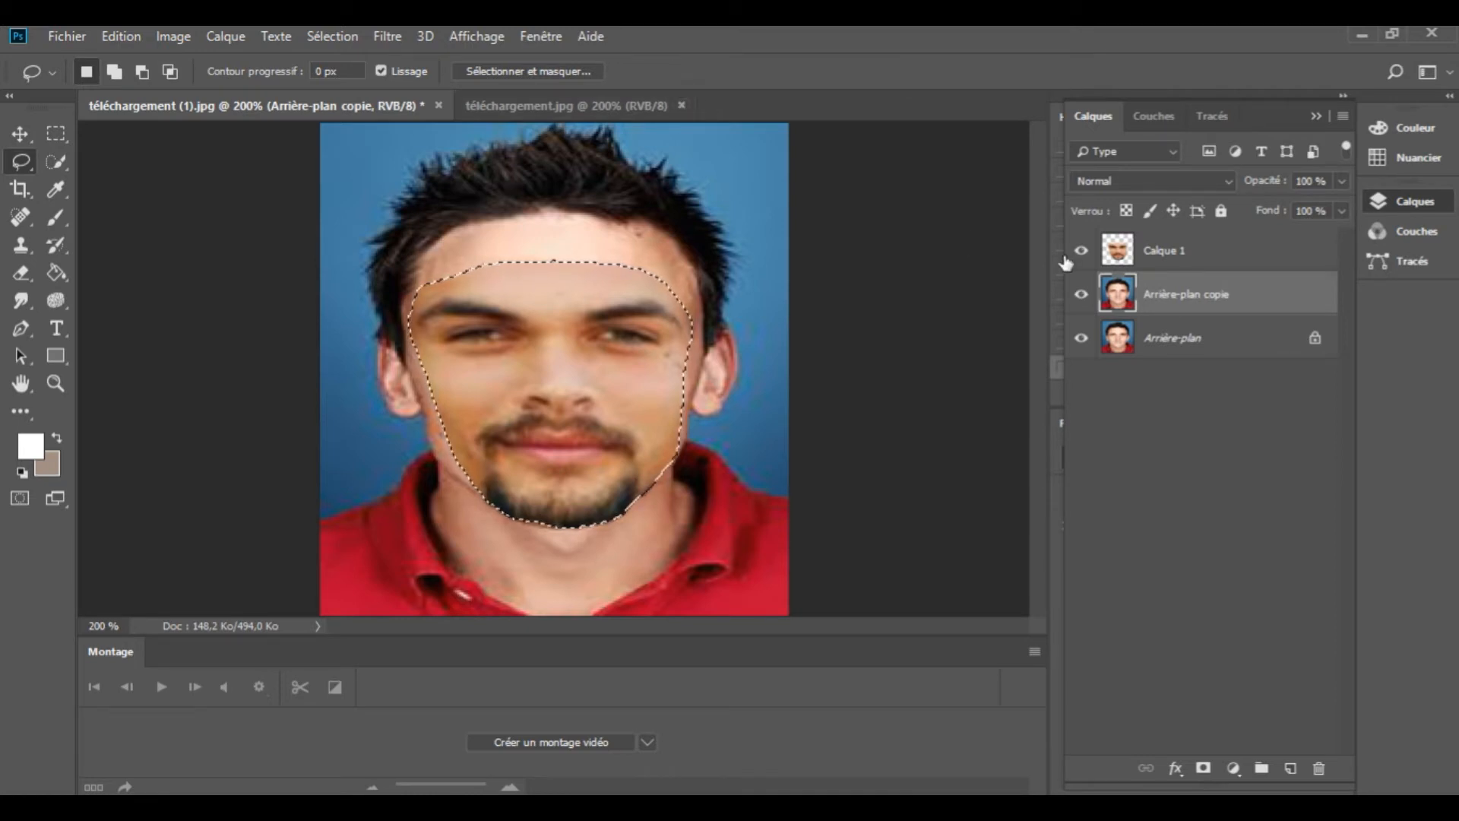
click(1206, 262)
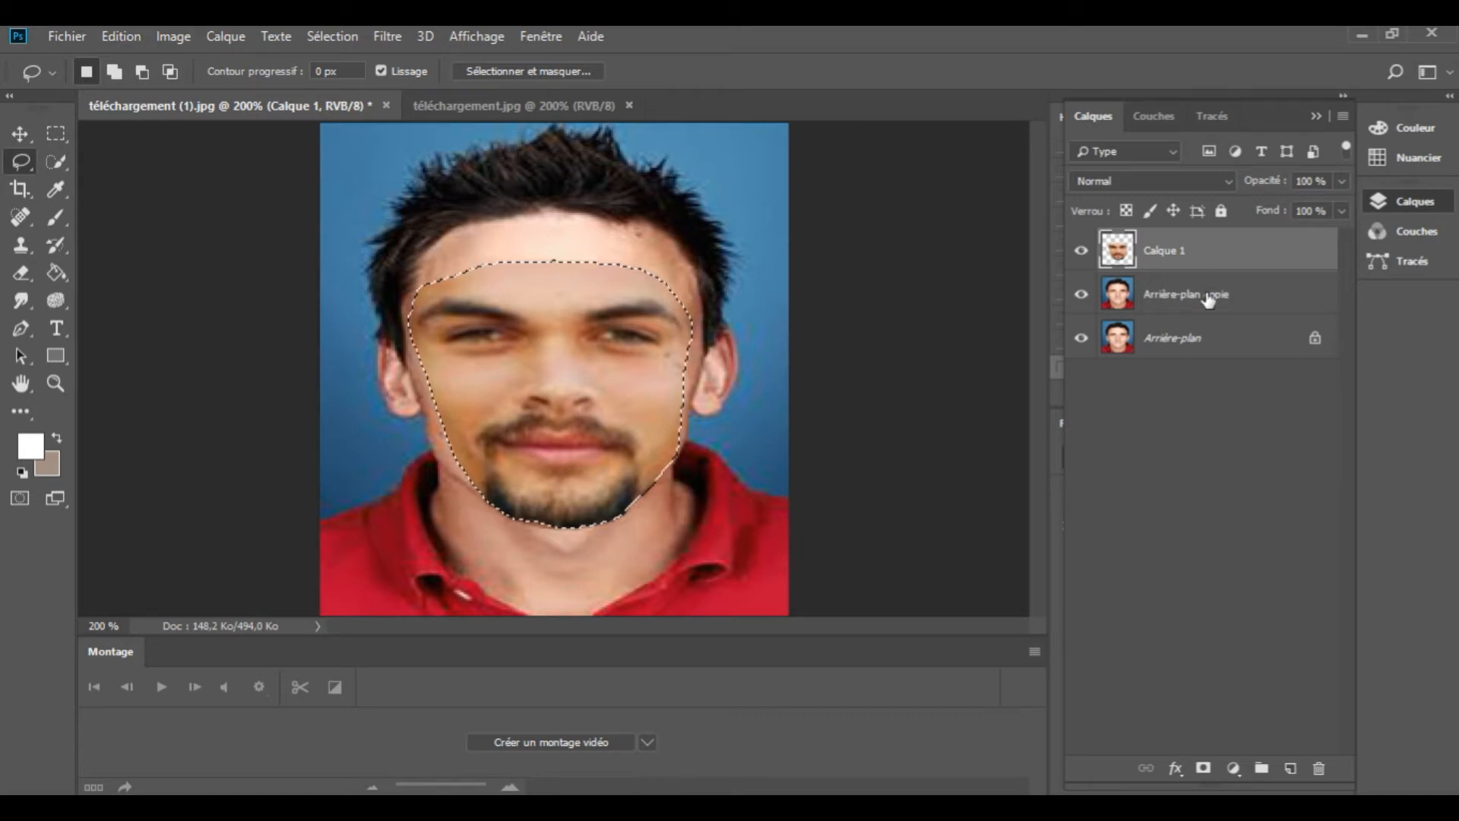
click(1209, 300)
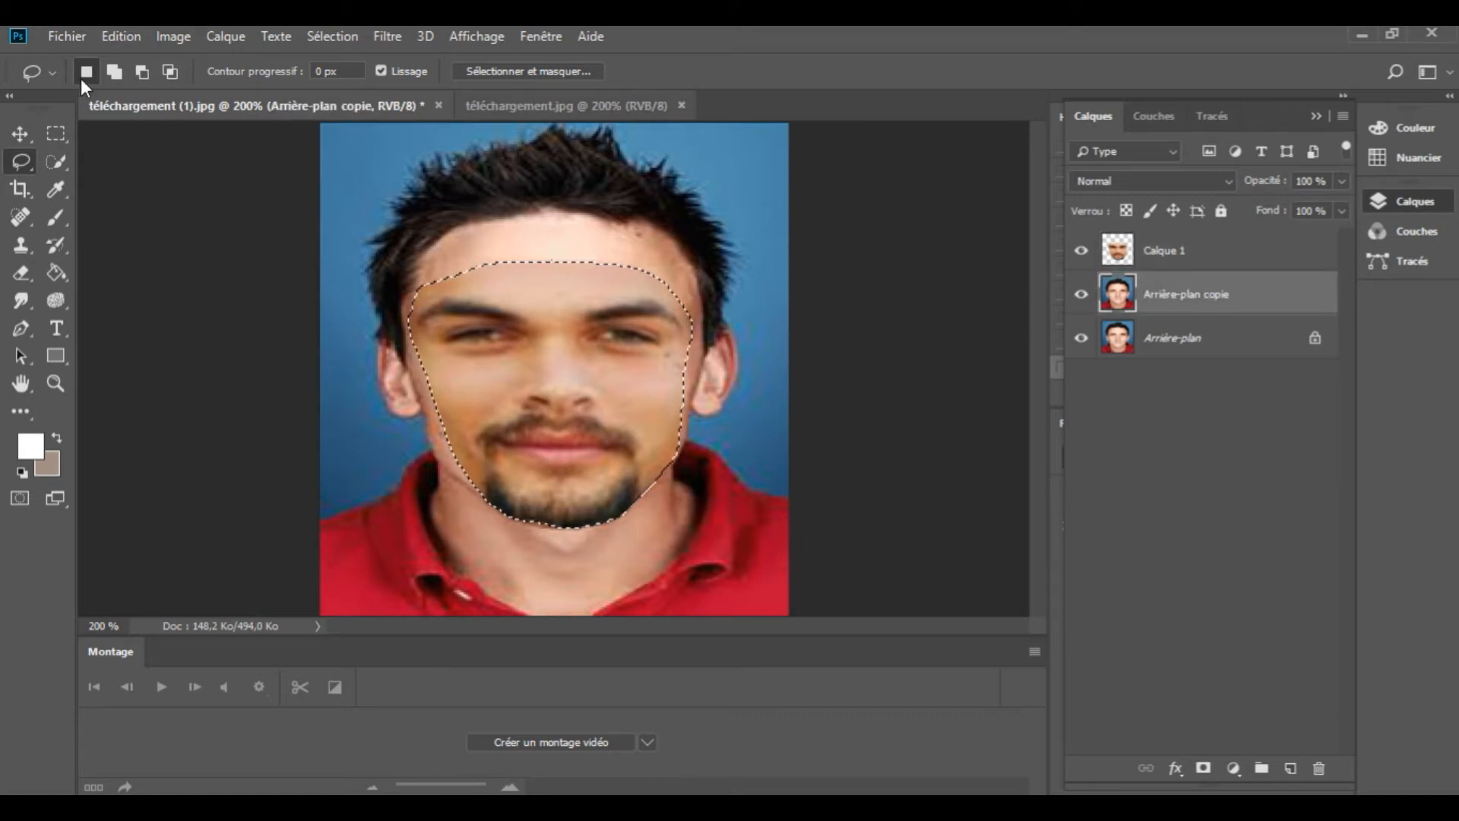
click(172, 36)
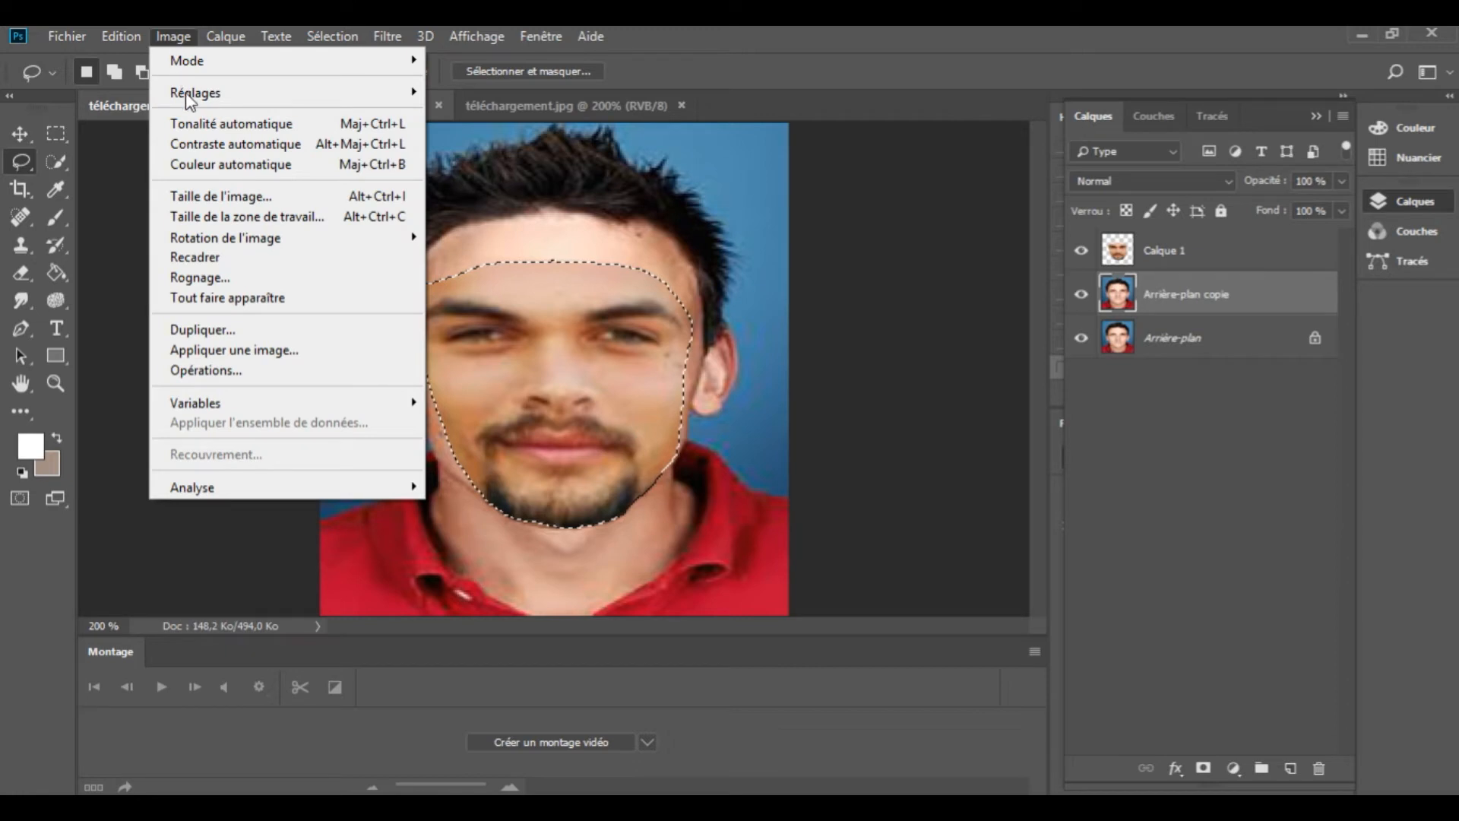
mouse_move(194, 98)
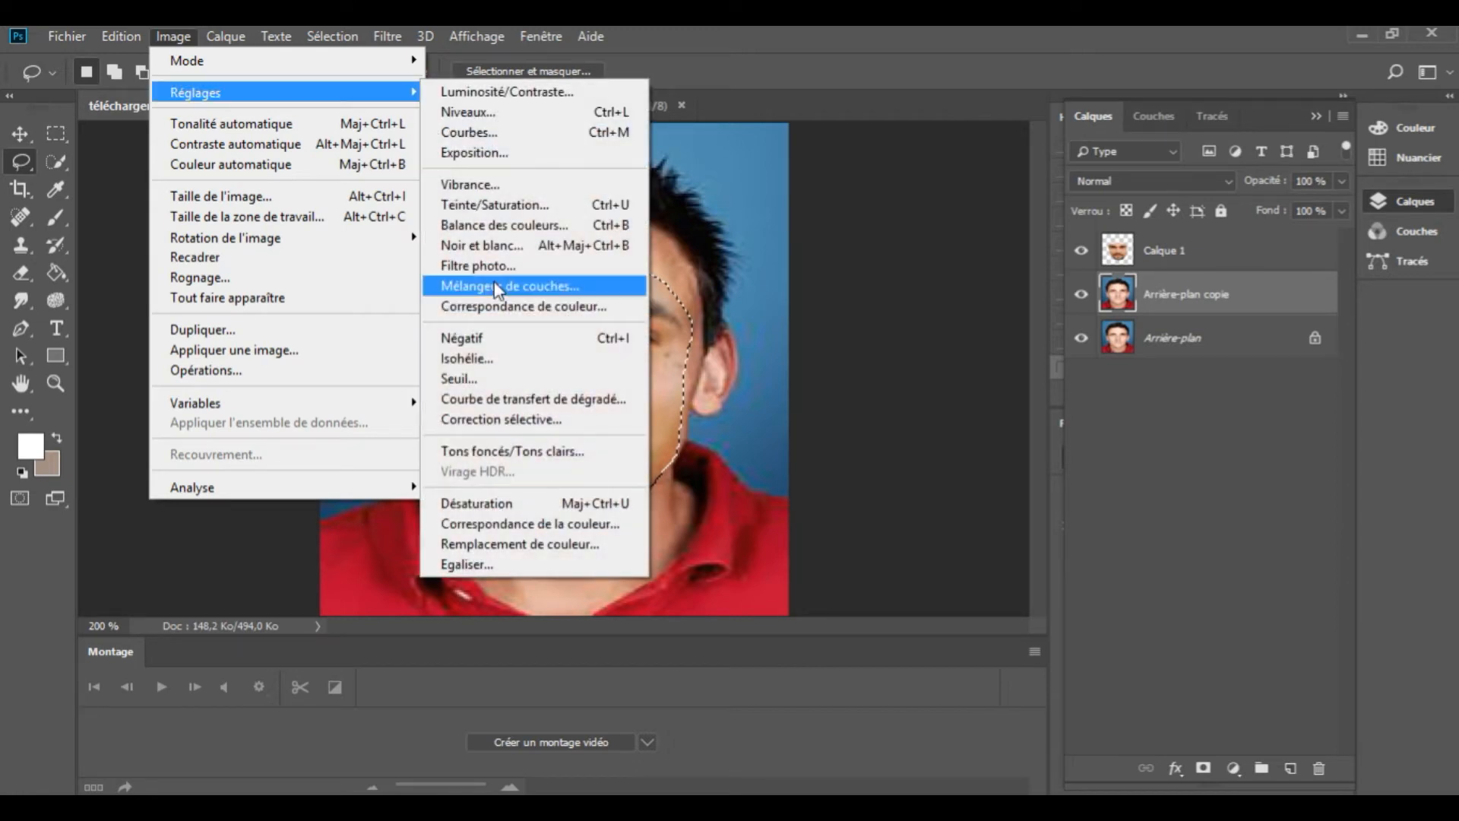
click(529, 524)
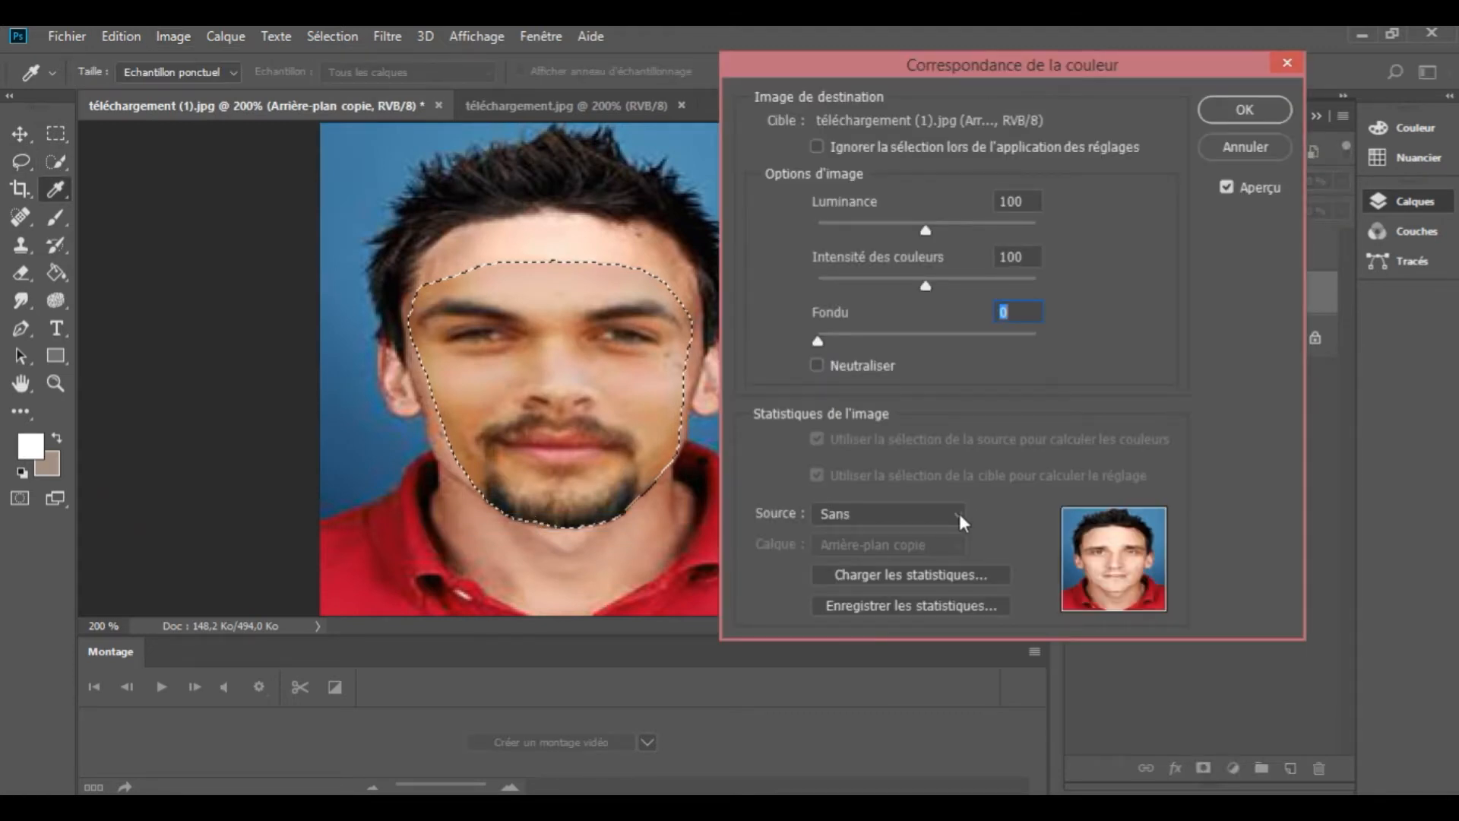
click(959, 513)
click(939, 554)
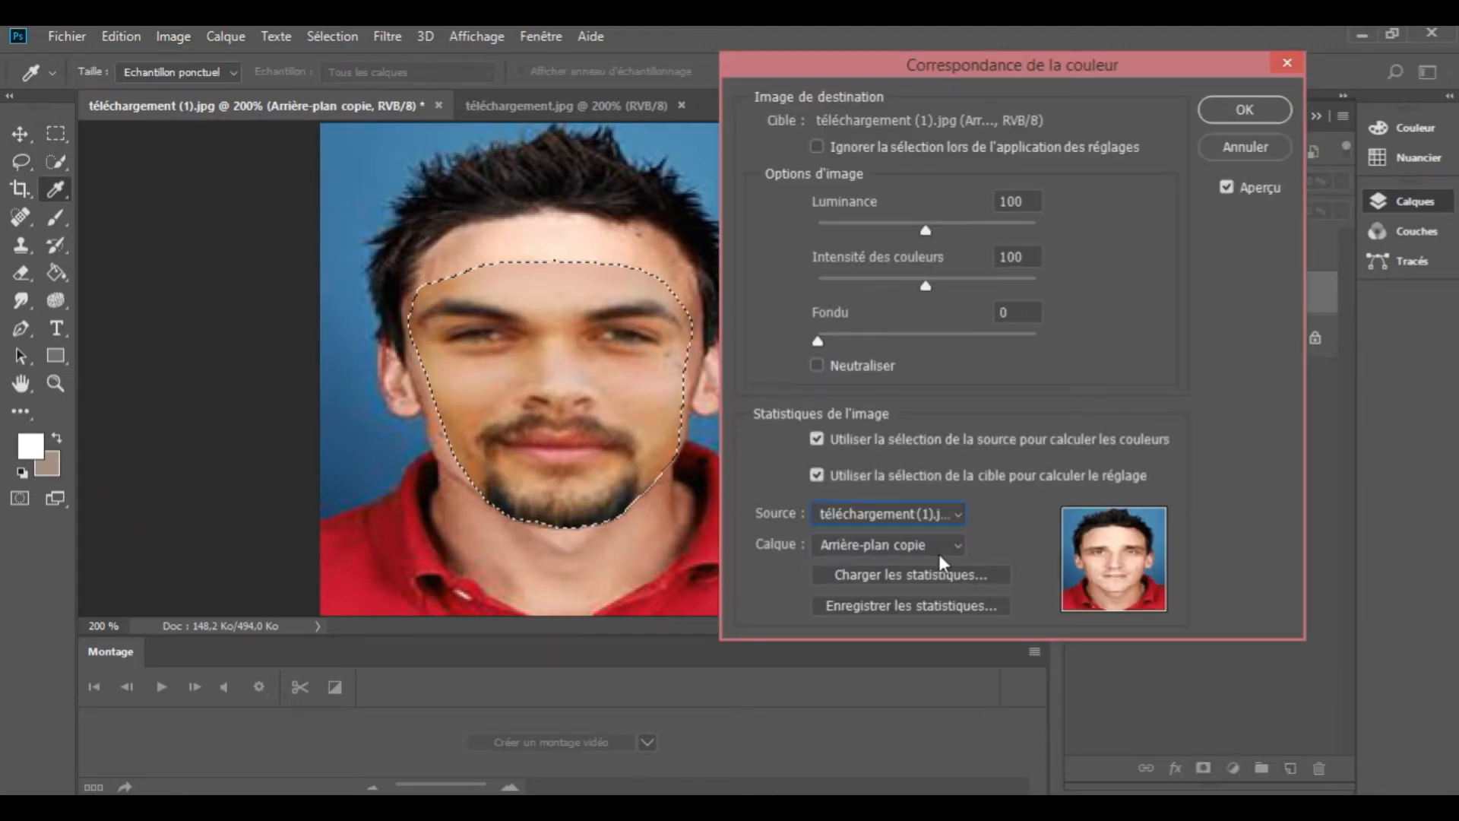
click(958, 544)
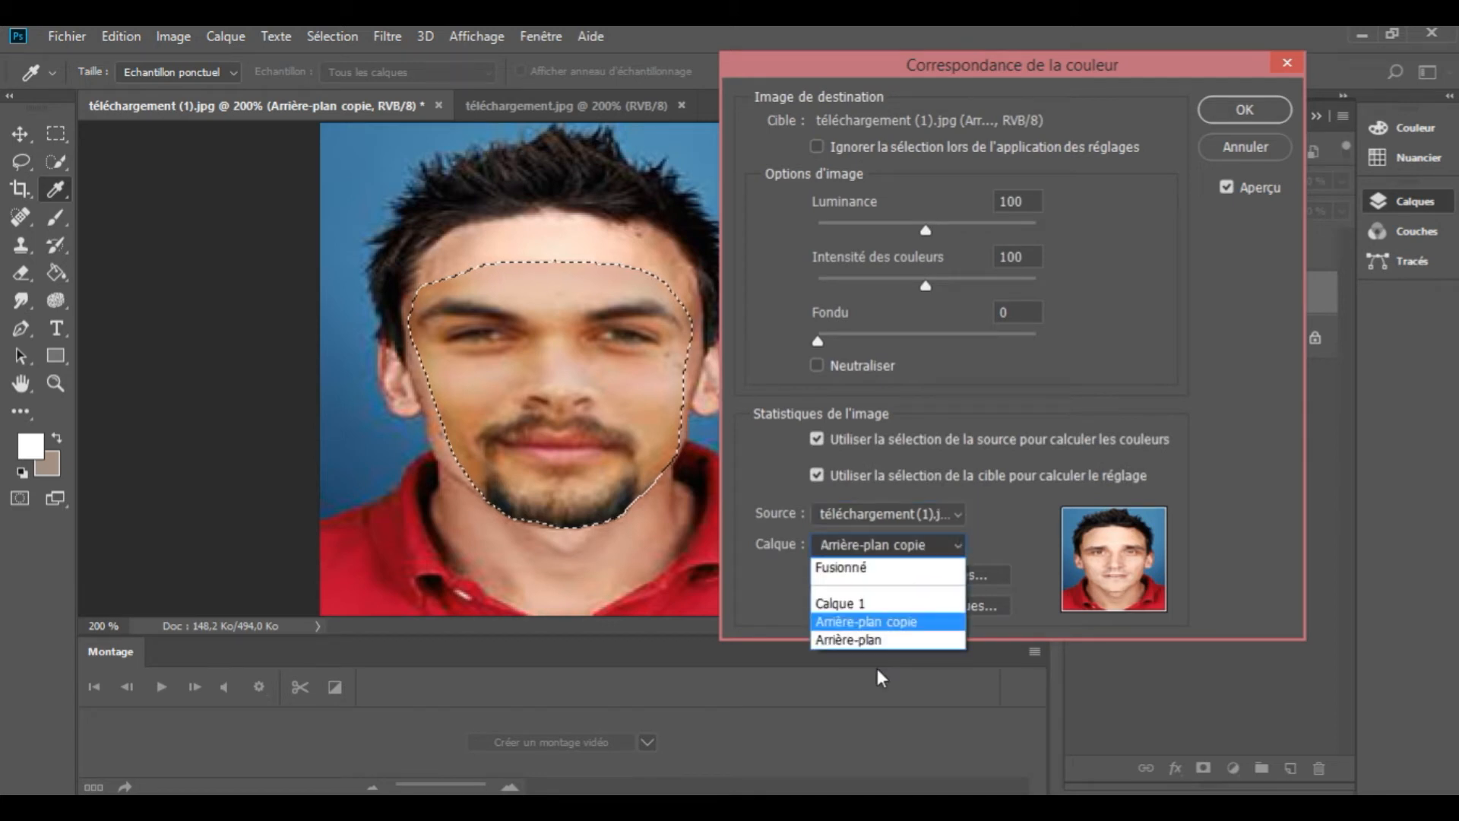
click(873, 638)
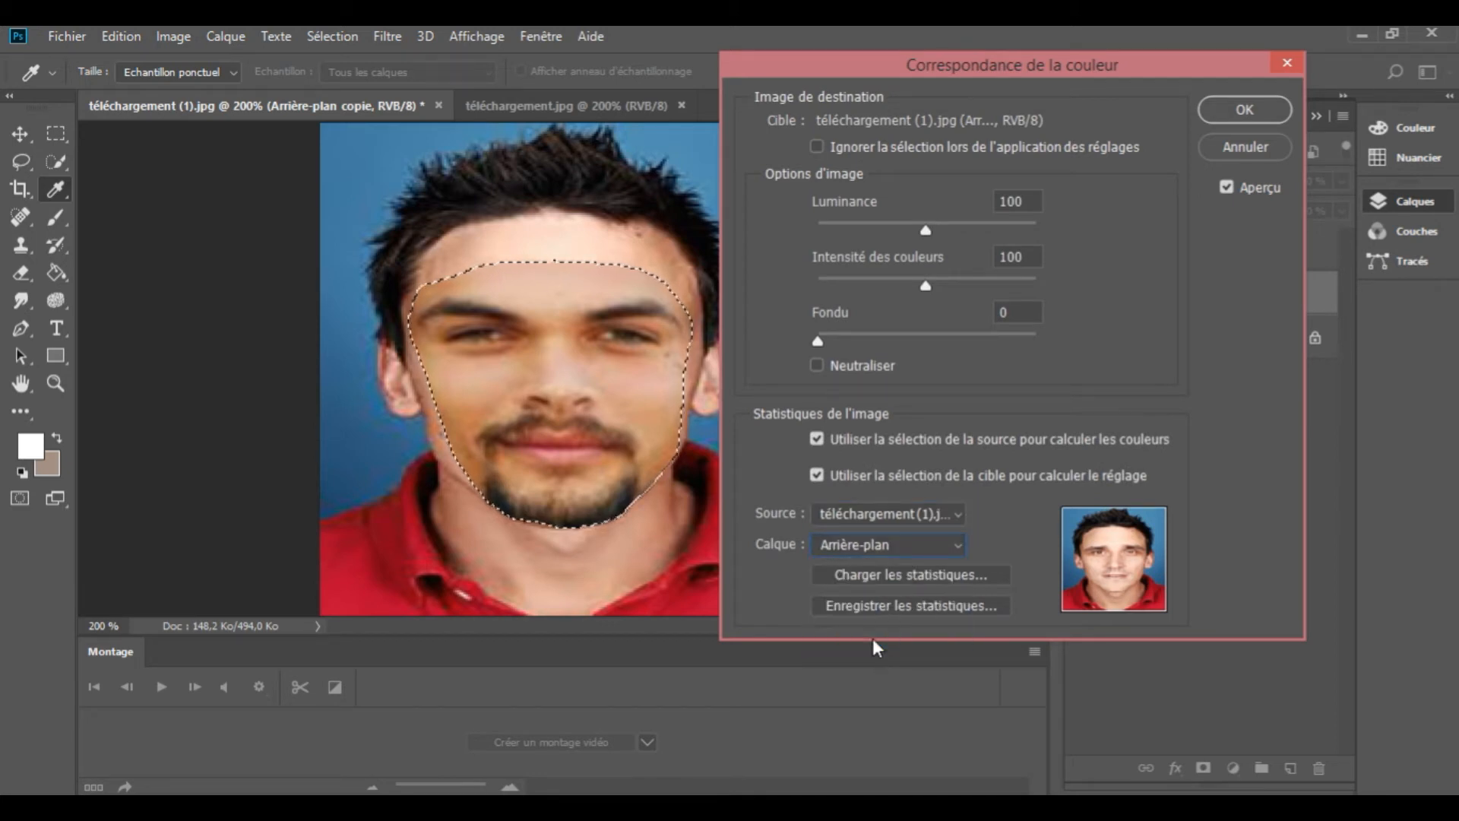
click(959, 513)
click(922, 576)
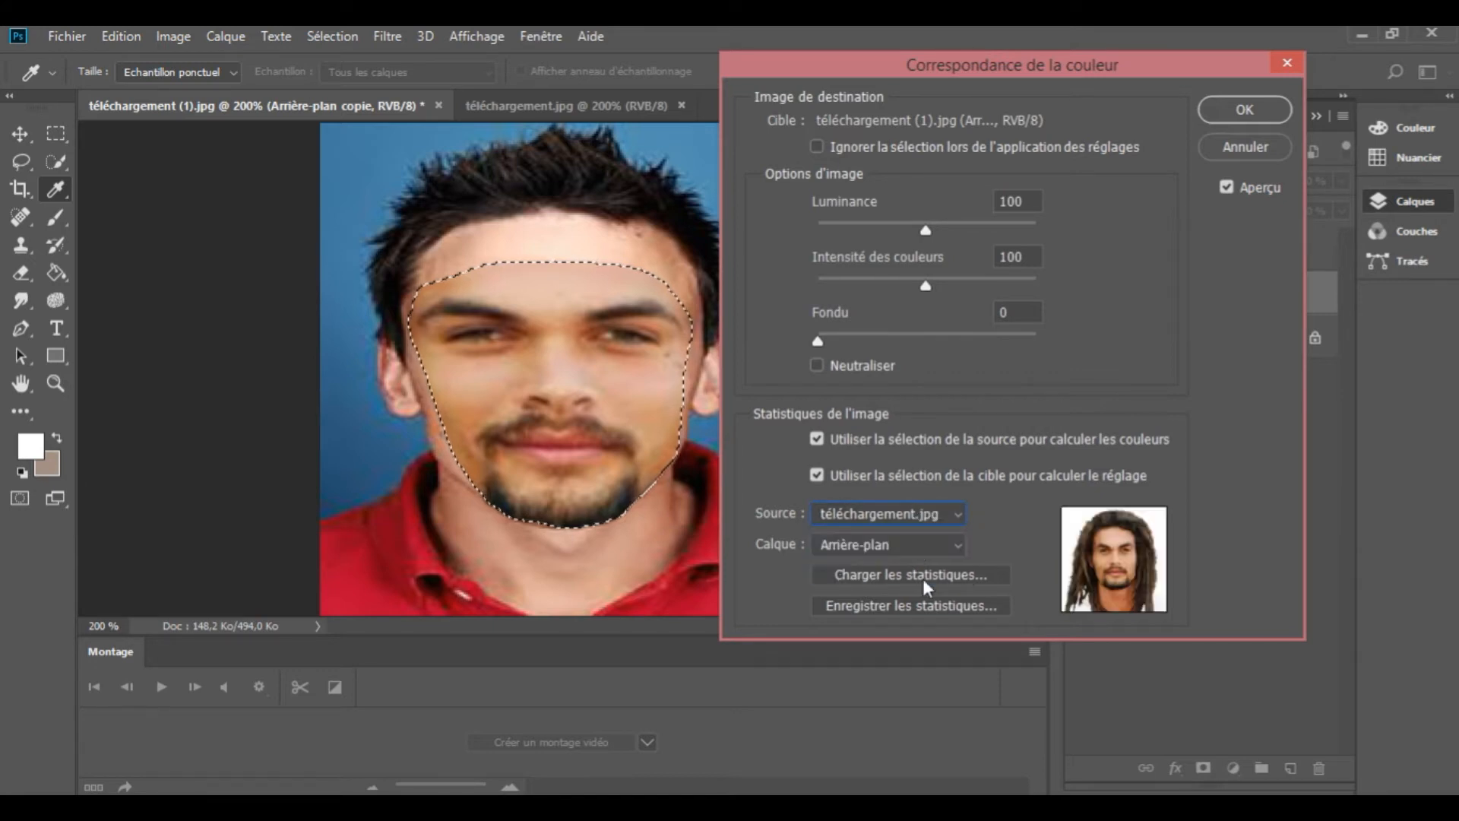
click(959, 515)
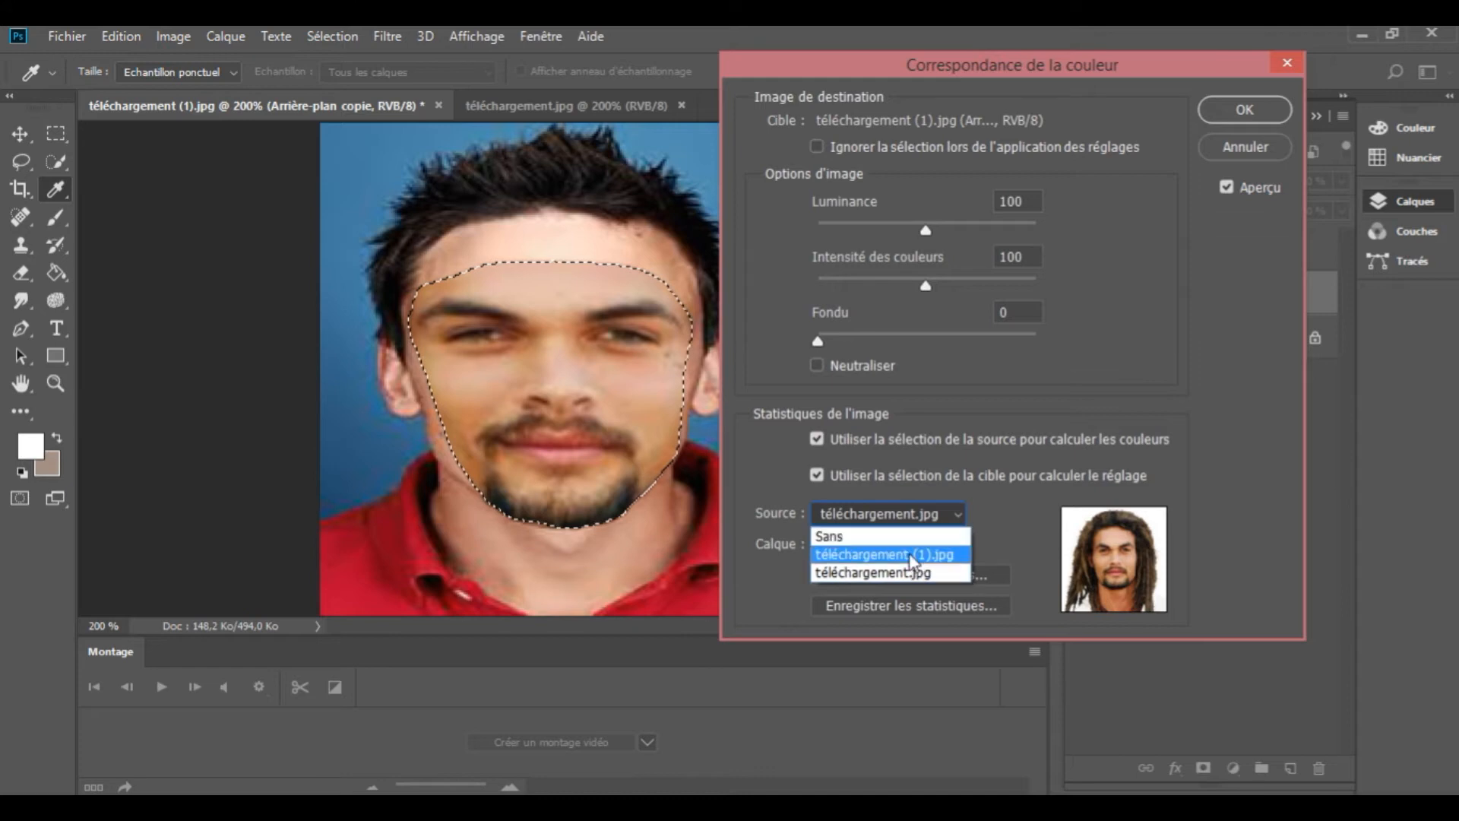
click(909, 553)
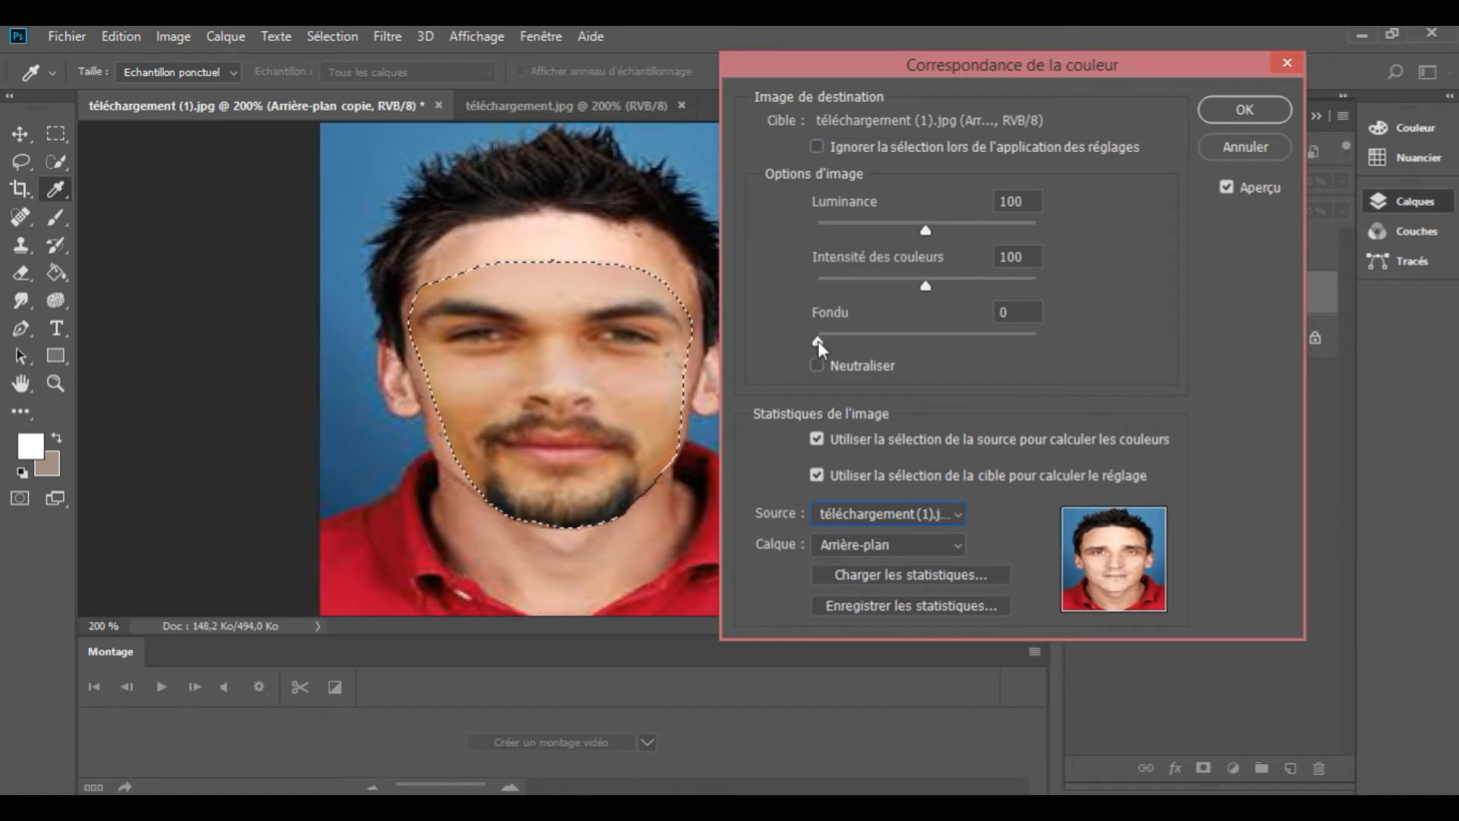
drag(818, 341, 915, 331)
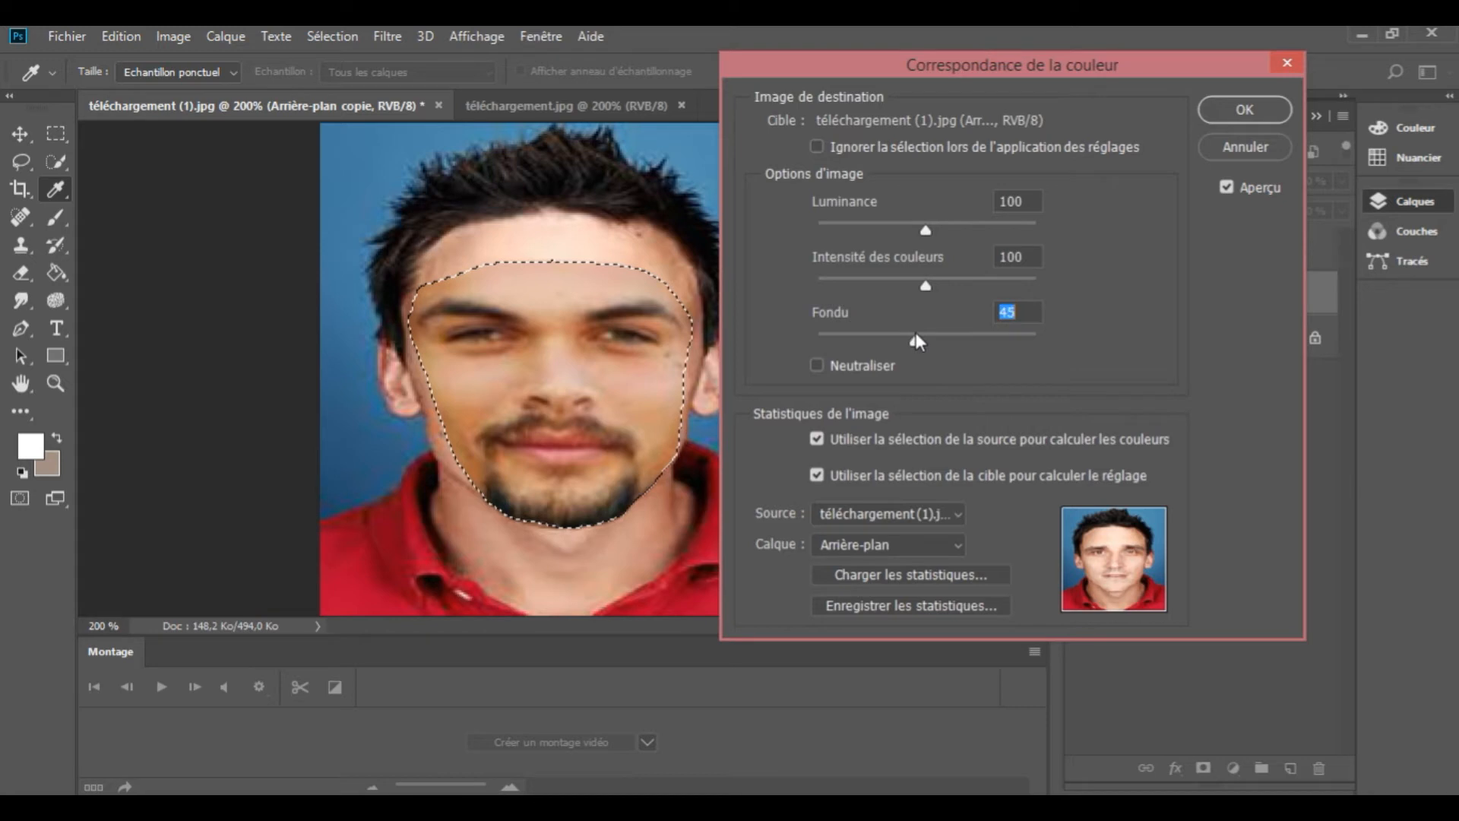
drag(825, 336, 791, 339)
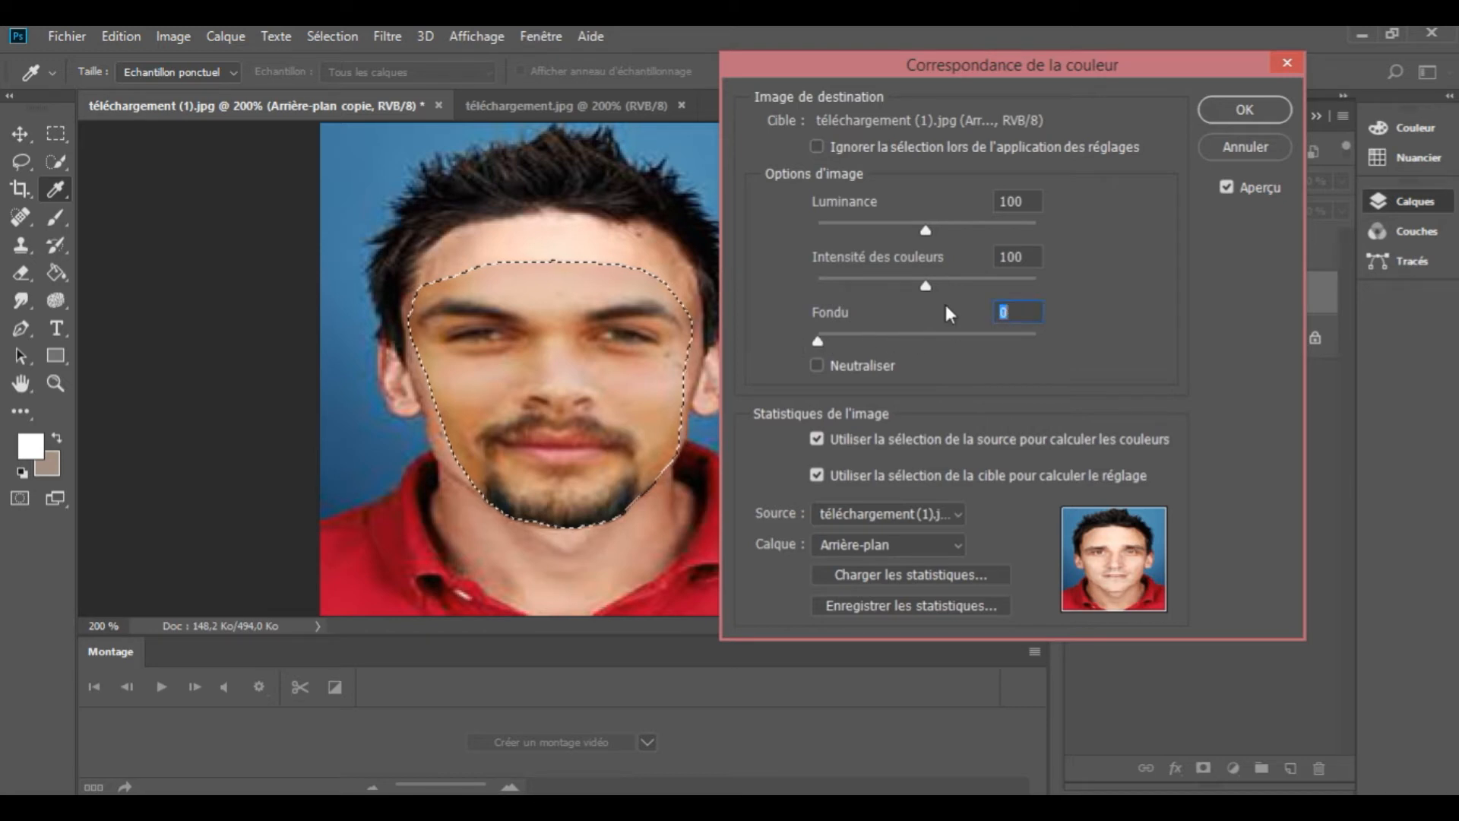
mouse_move(924, 286)
mouse_down()
mouse_move(993, 285)
mouse_move(907, 288)
mouse_up()
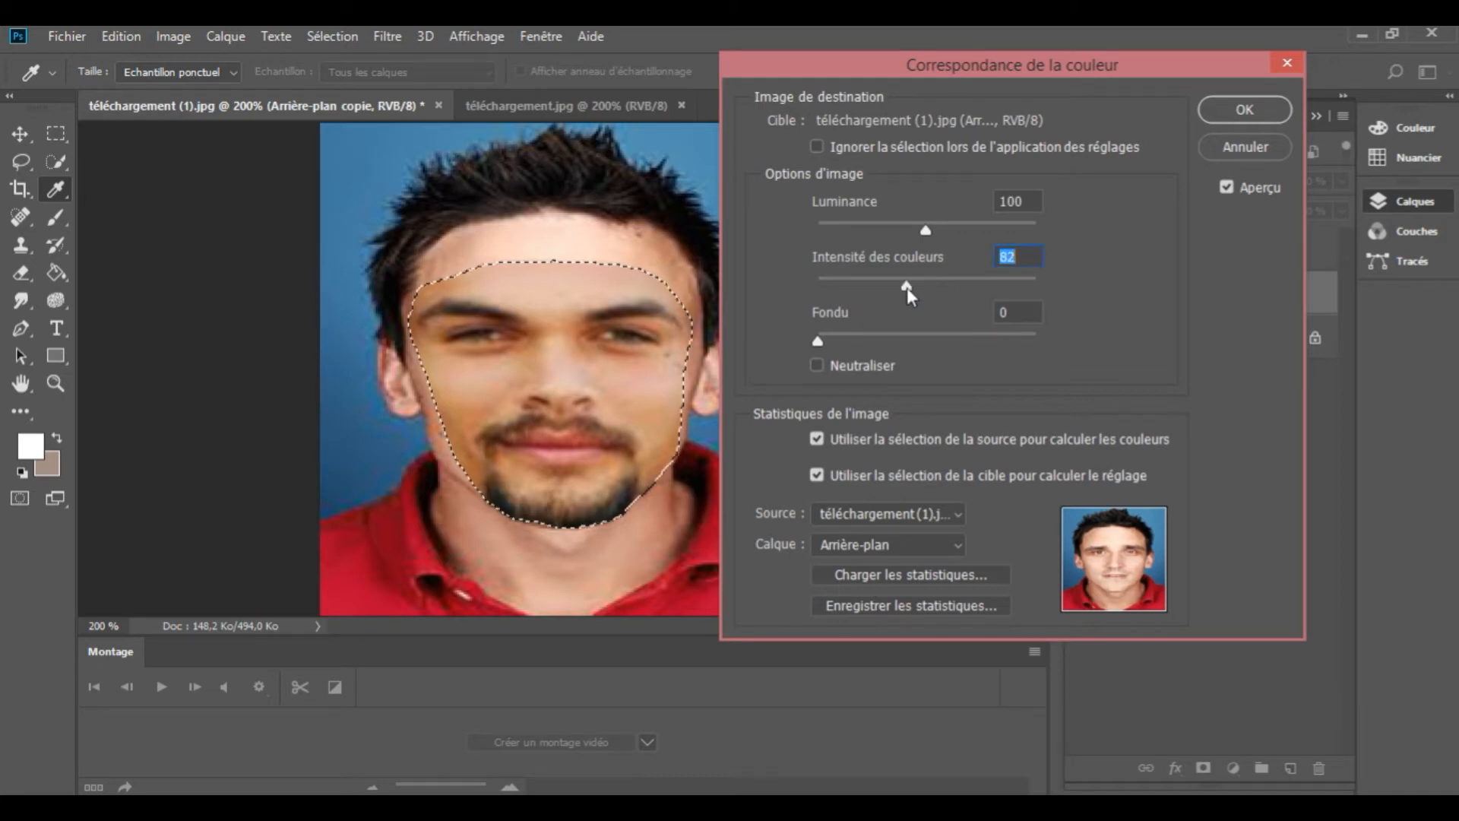
key(Return)
key(l)
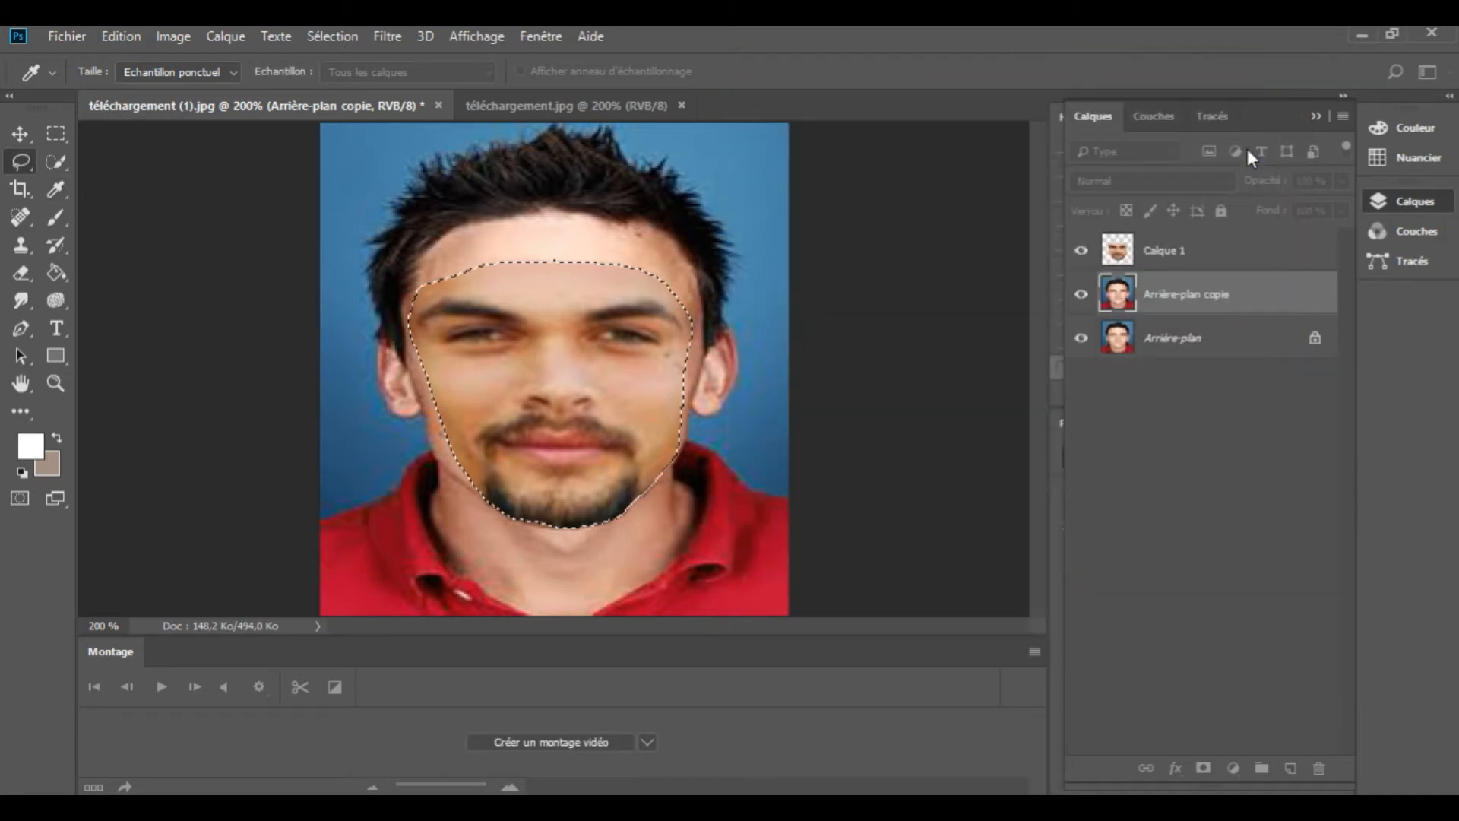
click(173, 38)
mouse_move(183, 101)
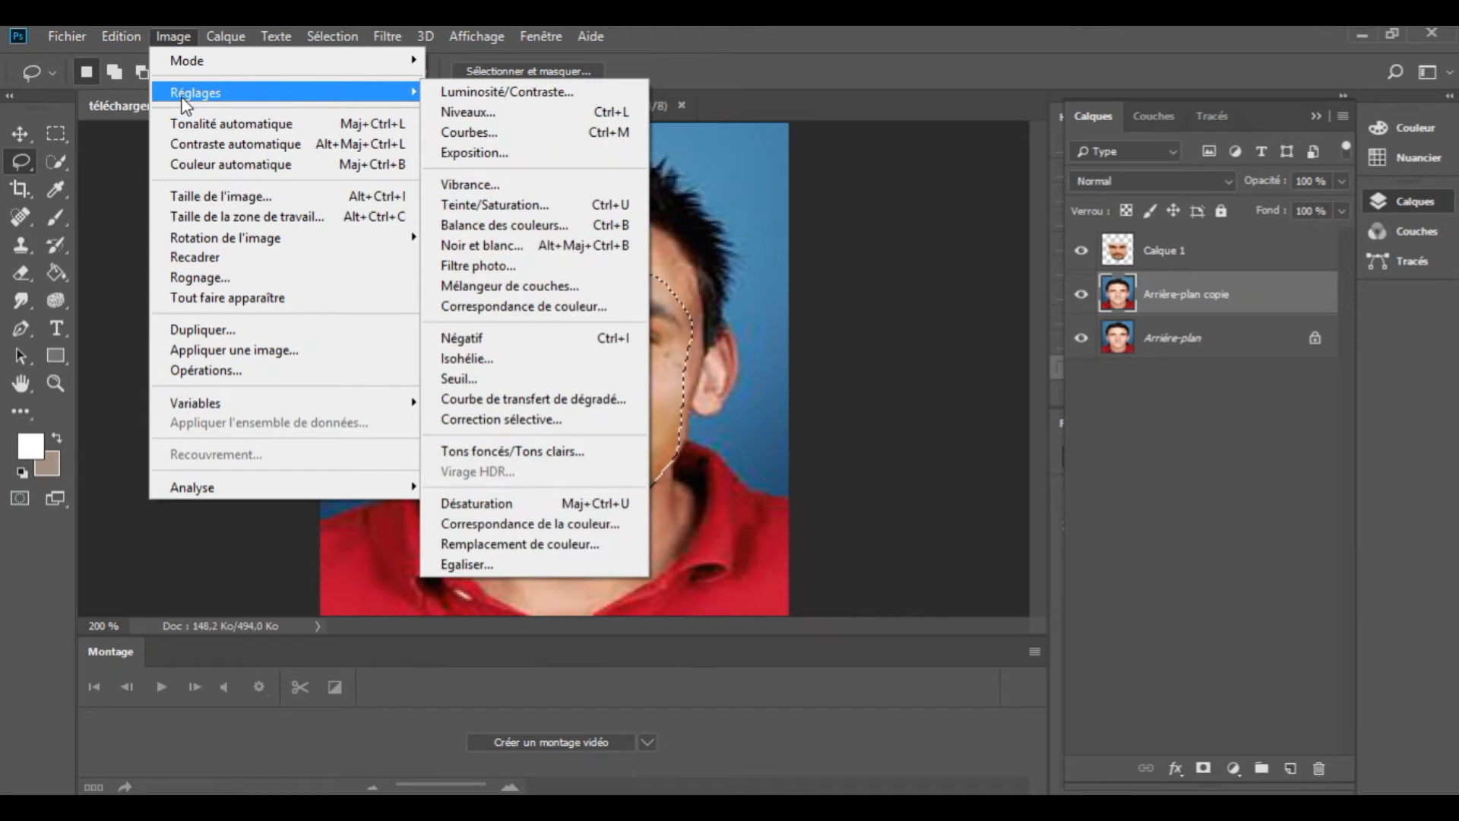
click(879, 68)
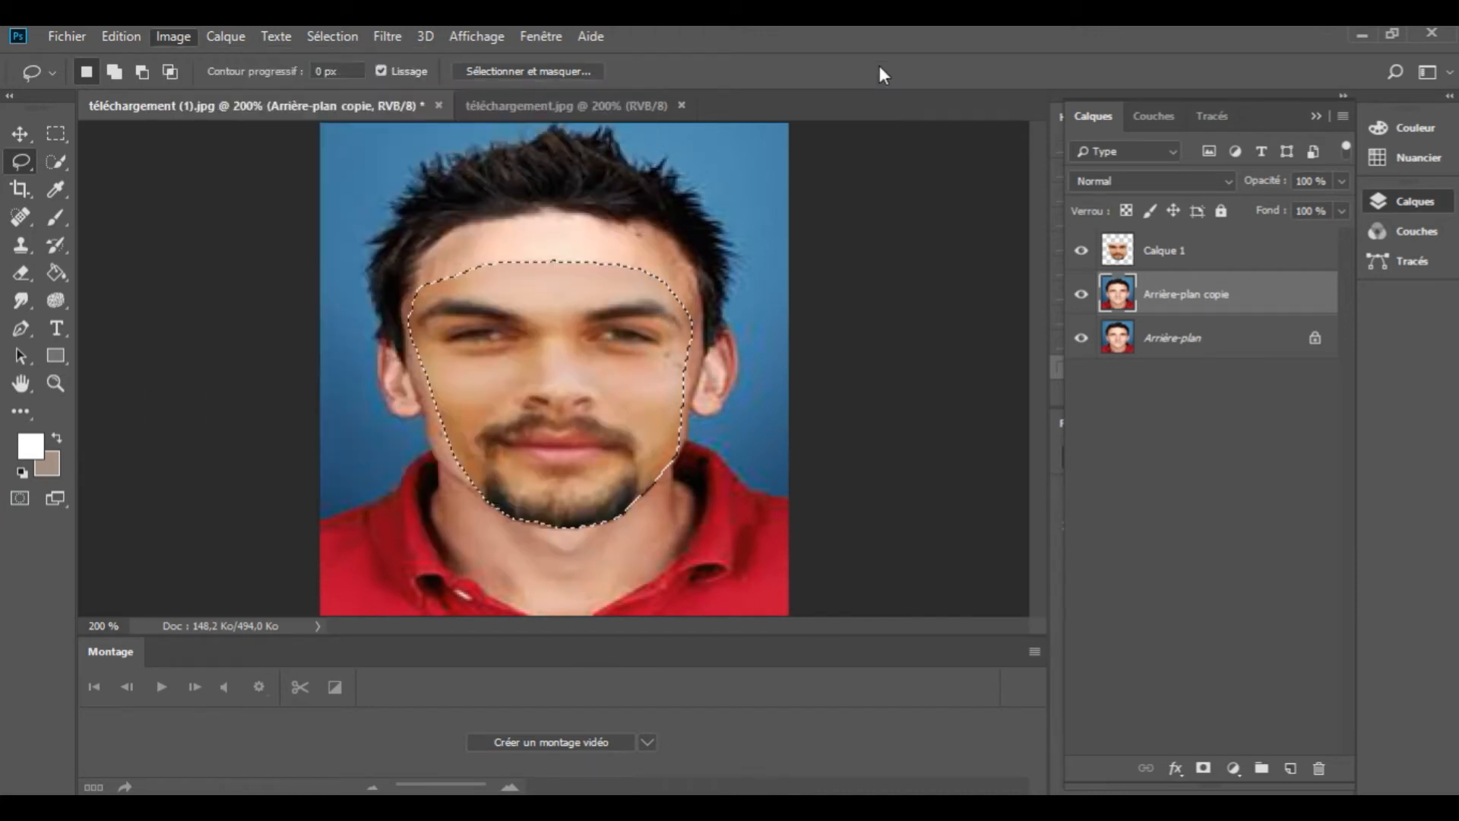
Match the colours of Calque 1 to the Arrière-plan layer of téléchargement (1).jpg with Match Color (Correspondance de la couleur).
click(1191, 262)
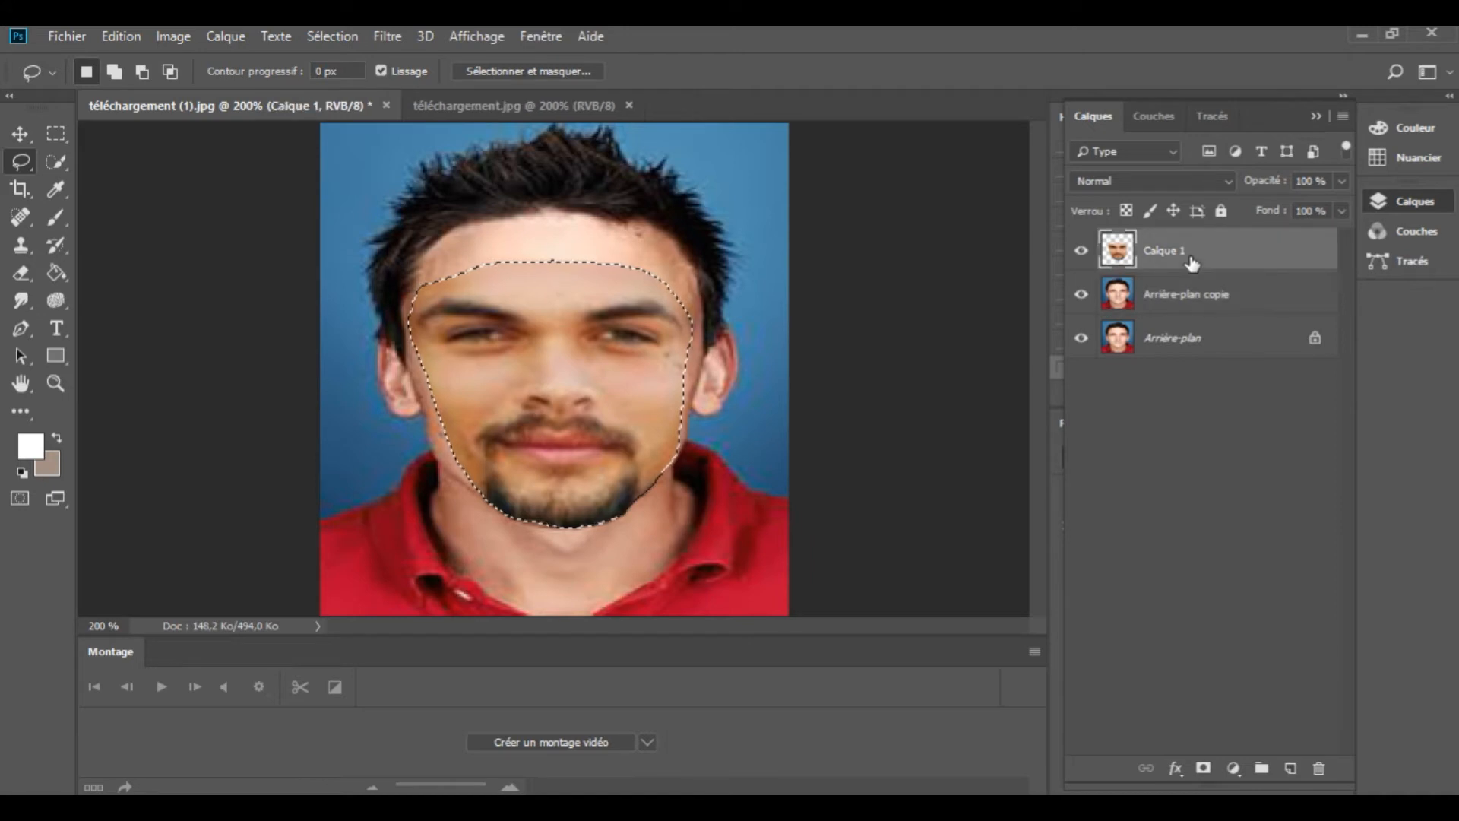
click(174, 38)
mouse_move(182, 93)
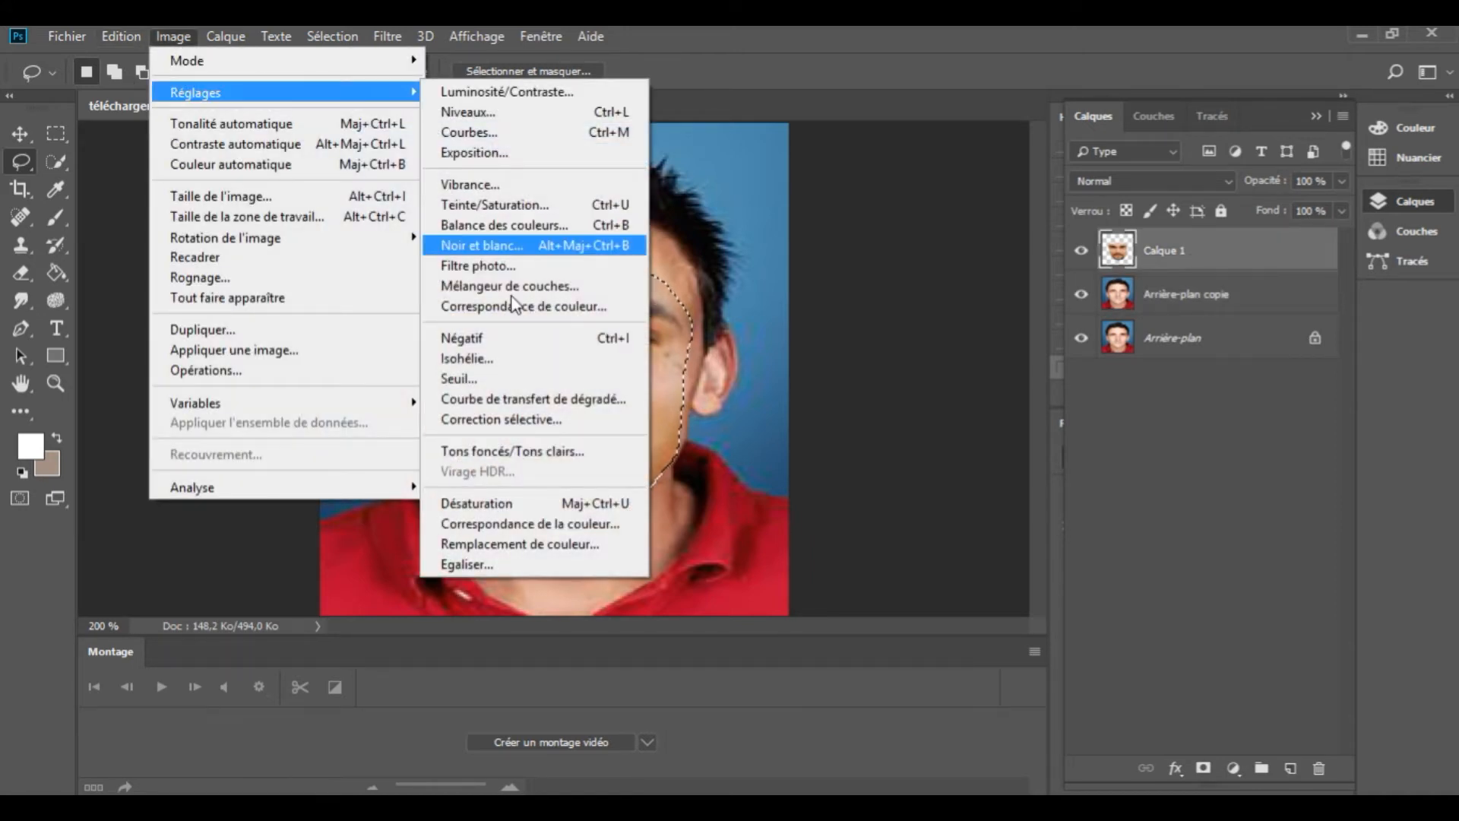
click(499, 522)
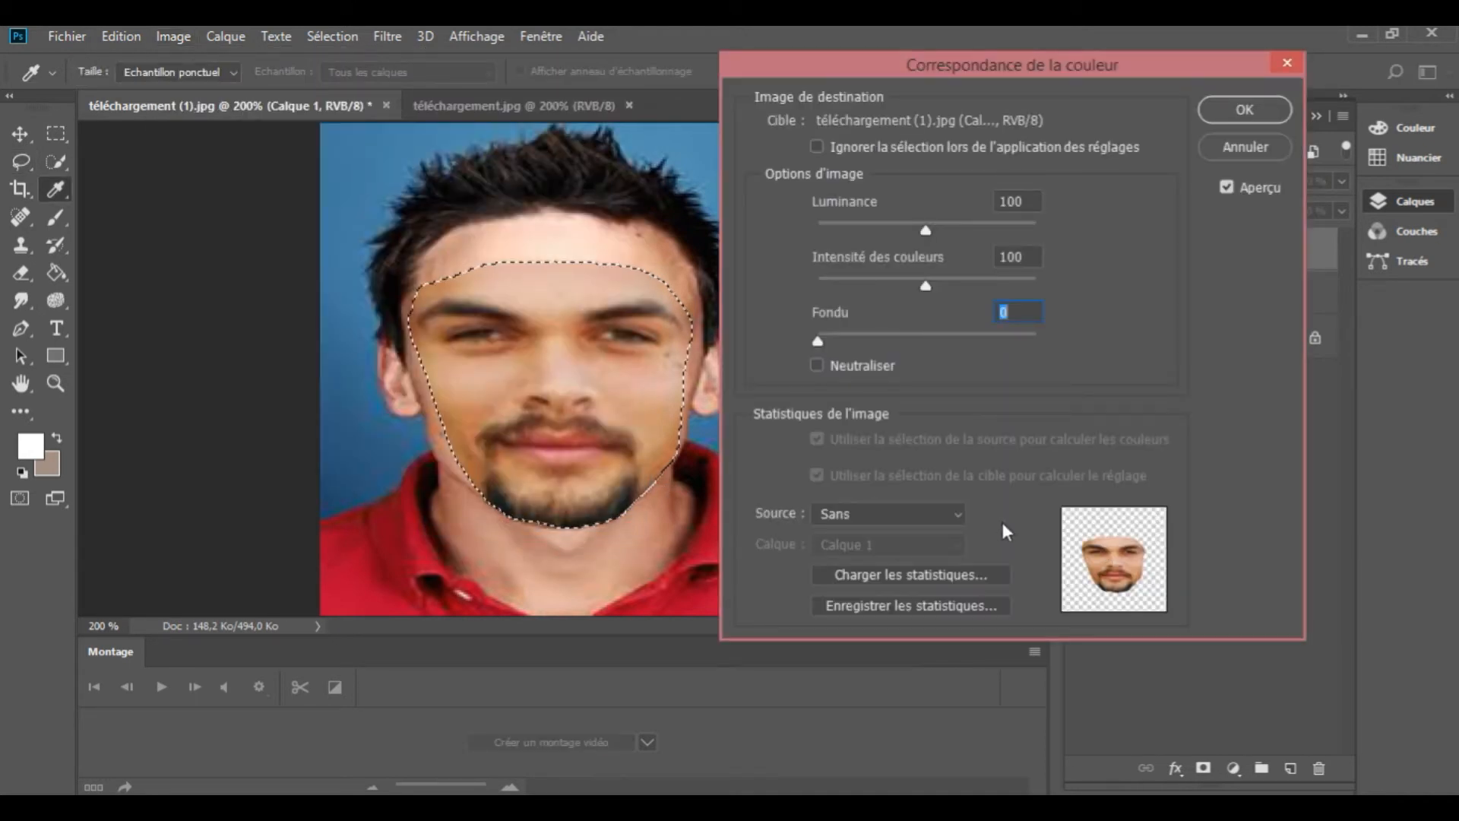
click(955, 511)
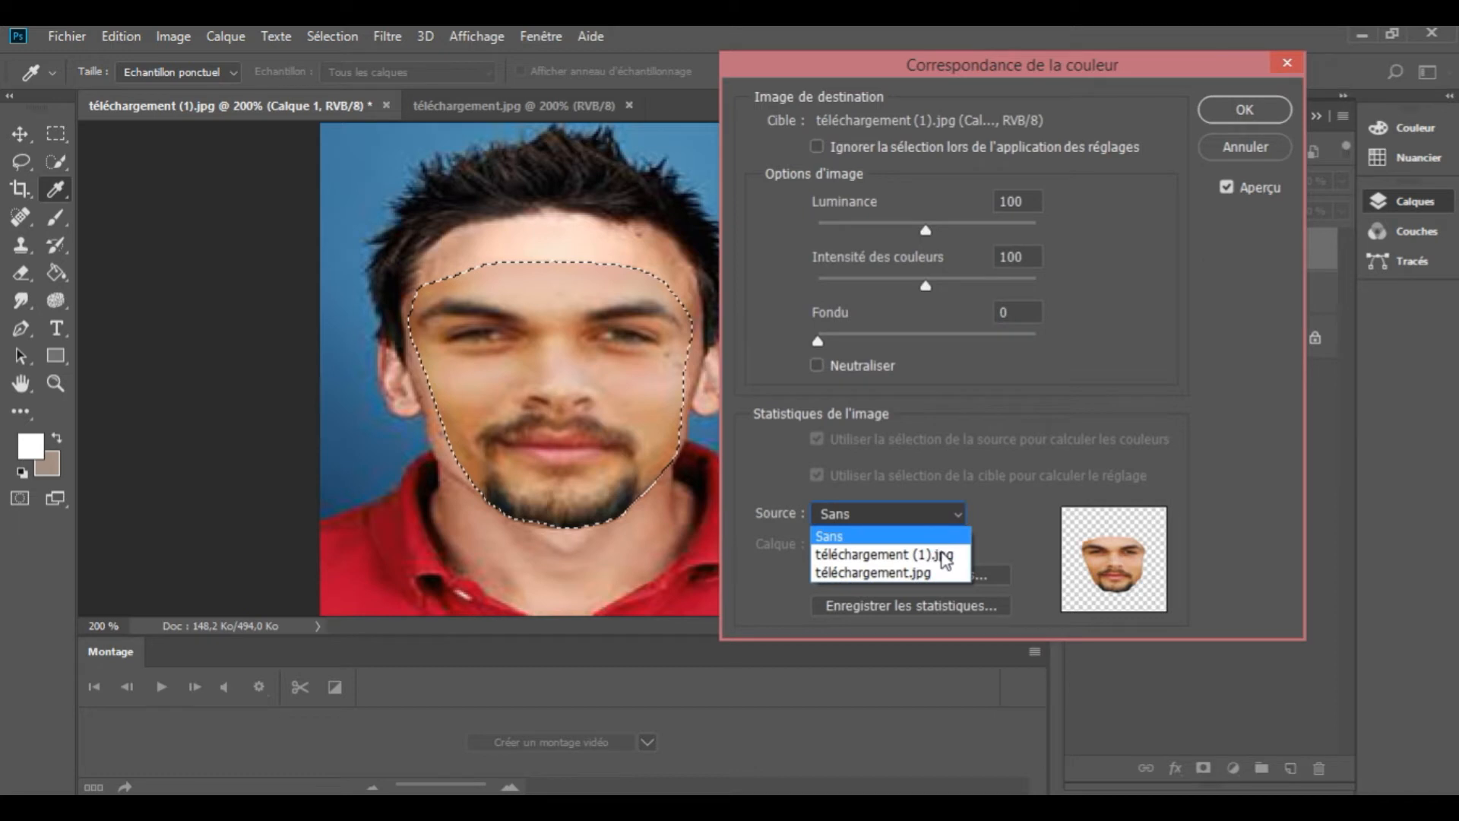
click(942, 554)
click(959, 546)
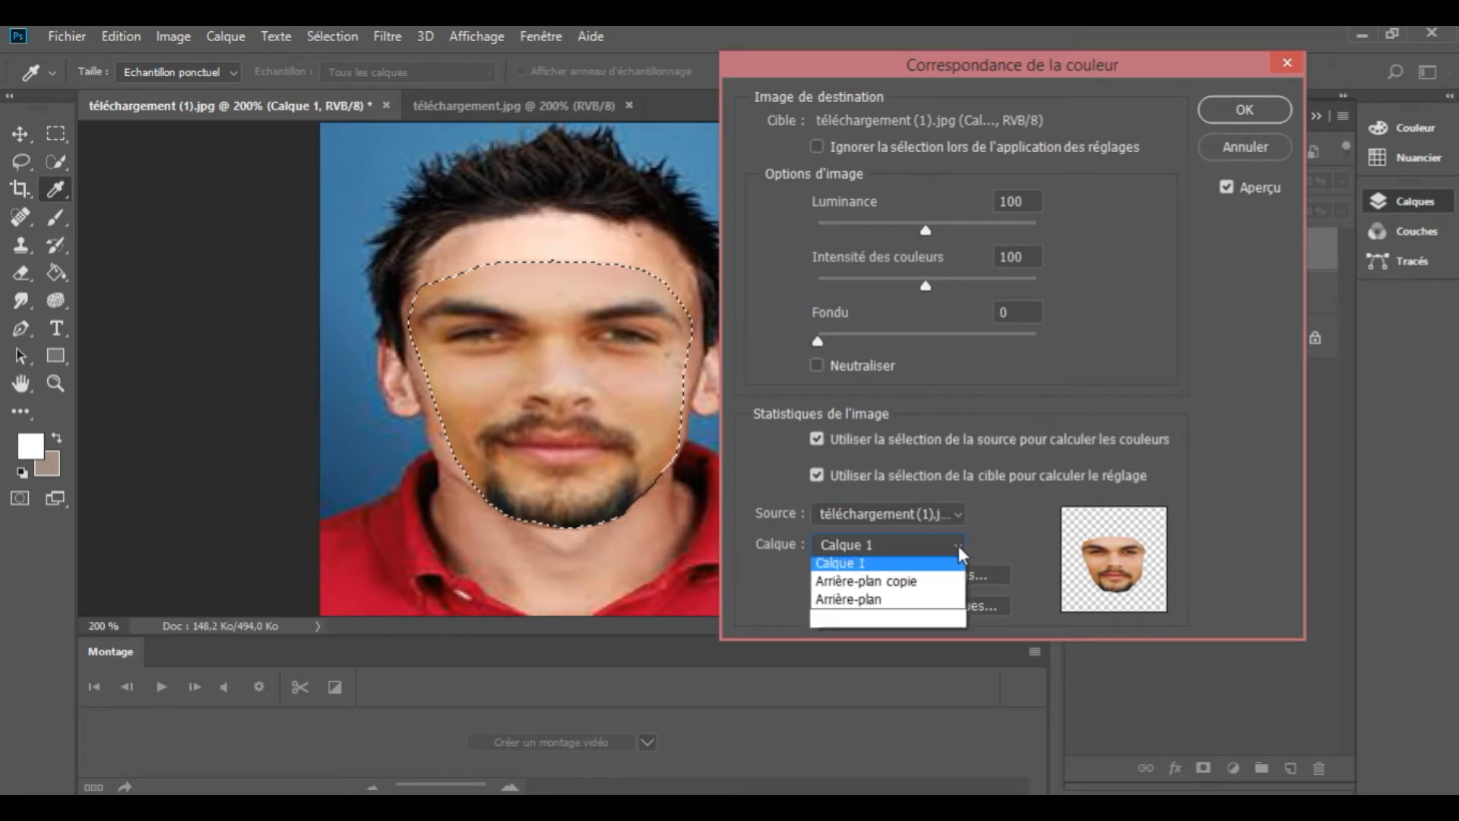
click(868, 639)
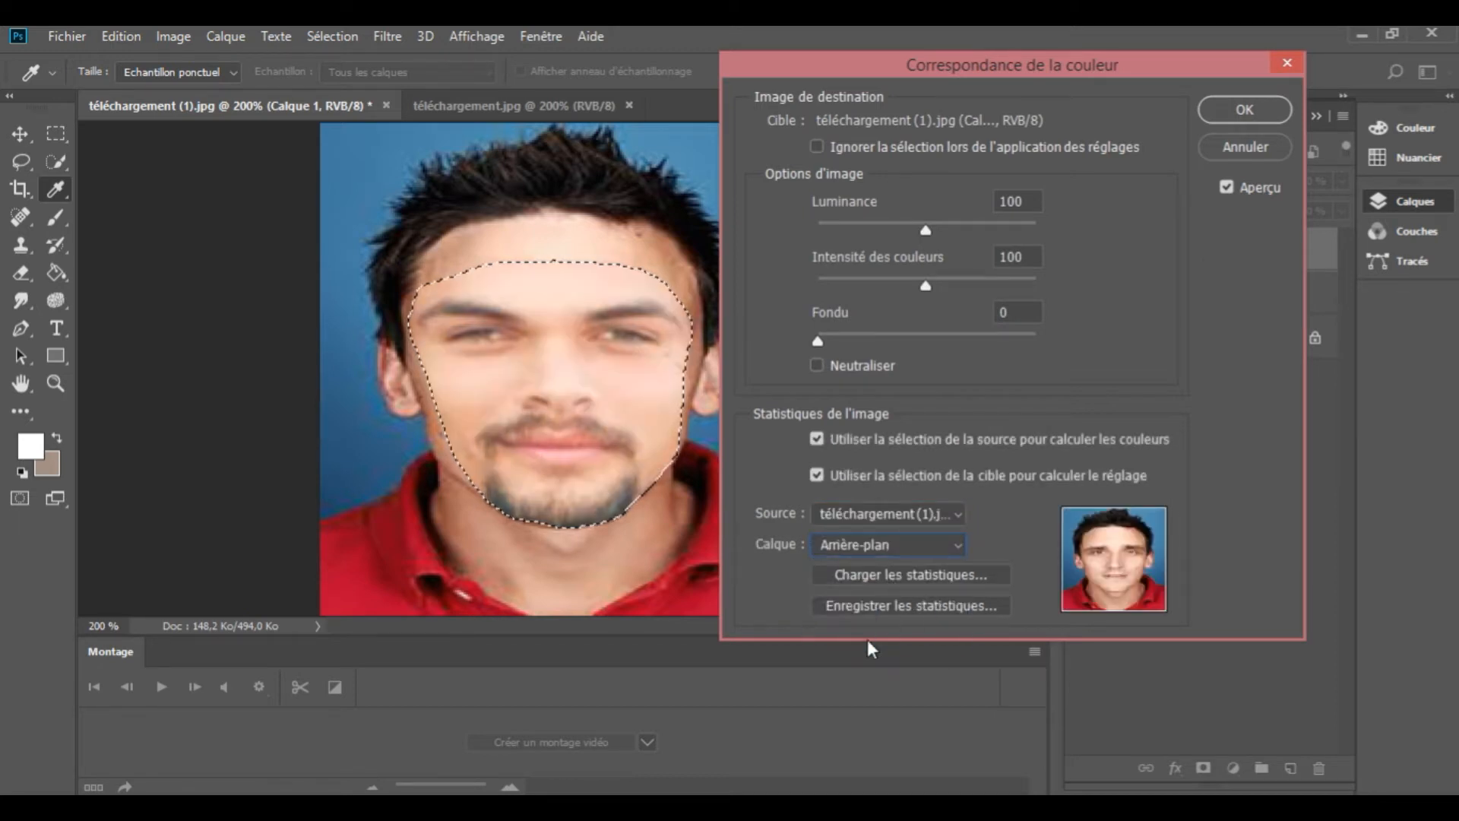
click(1255, 113)
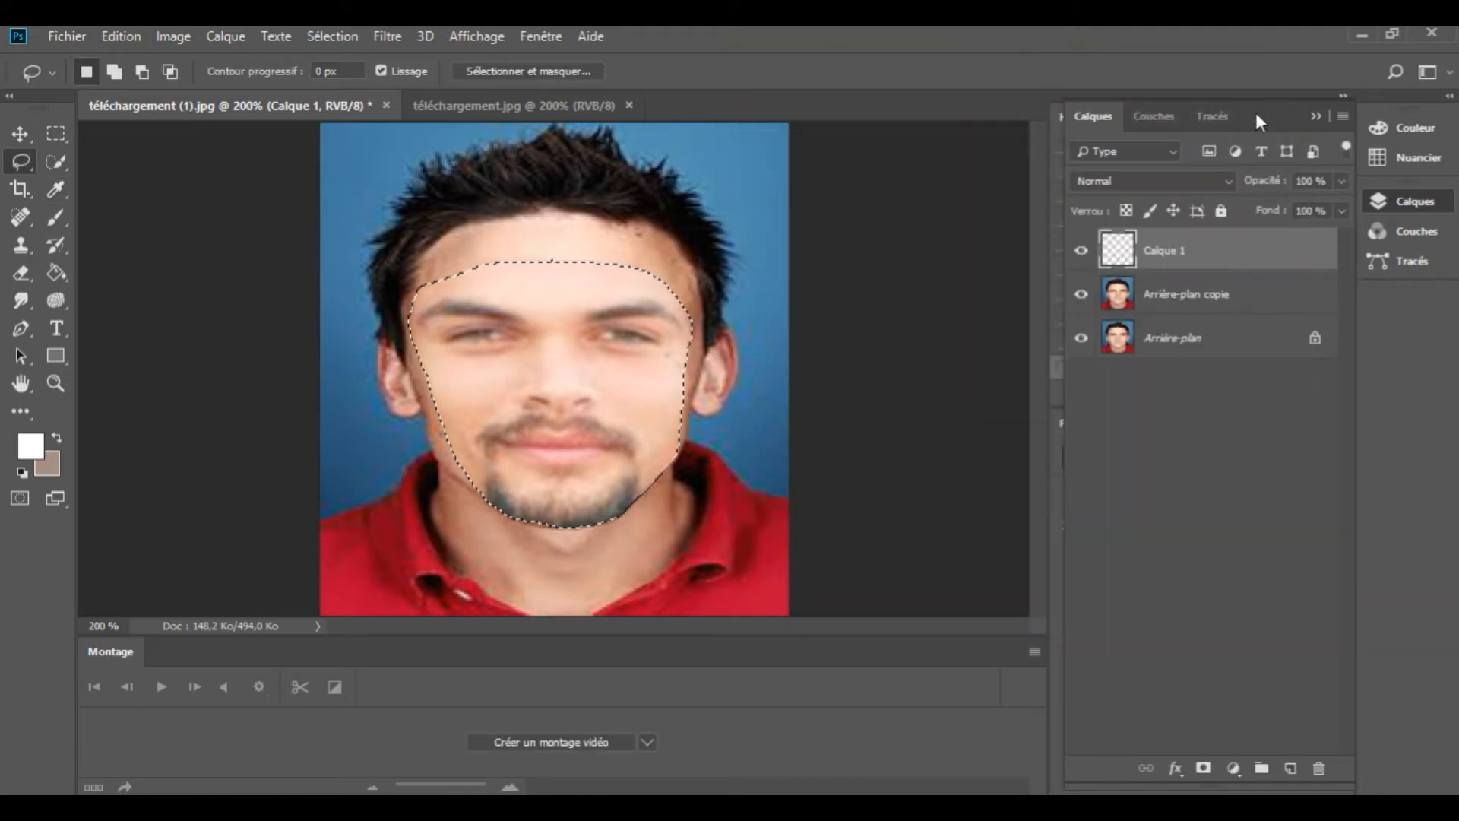
Make Arrière-plan copie the active layer and contract the face selection by 2 pixels.
click(1200, 300)
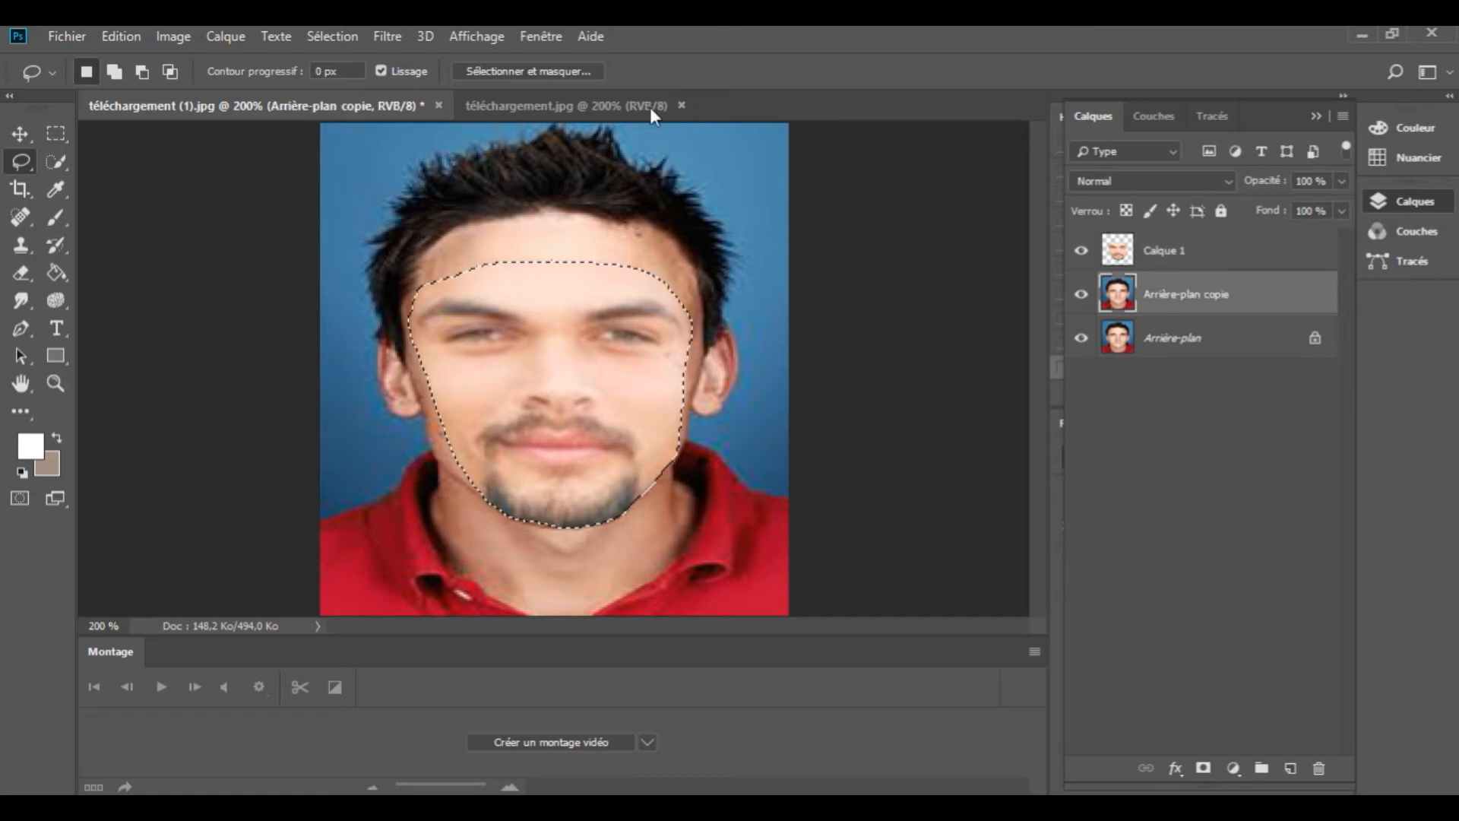
click(344, 34)
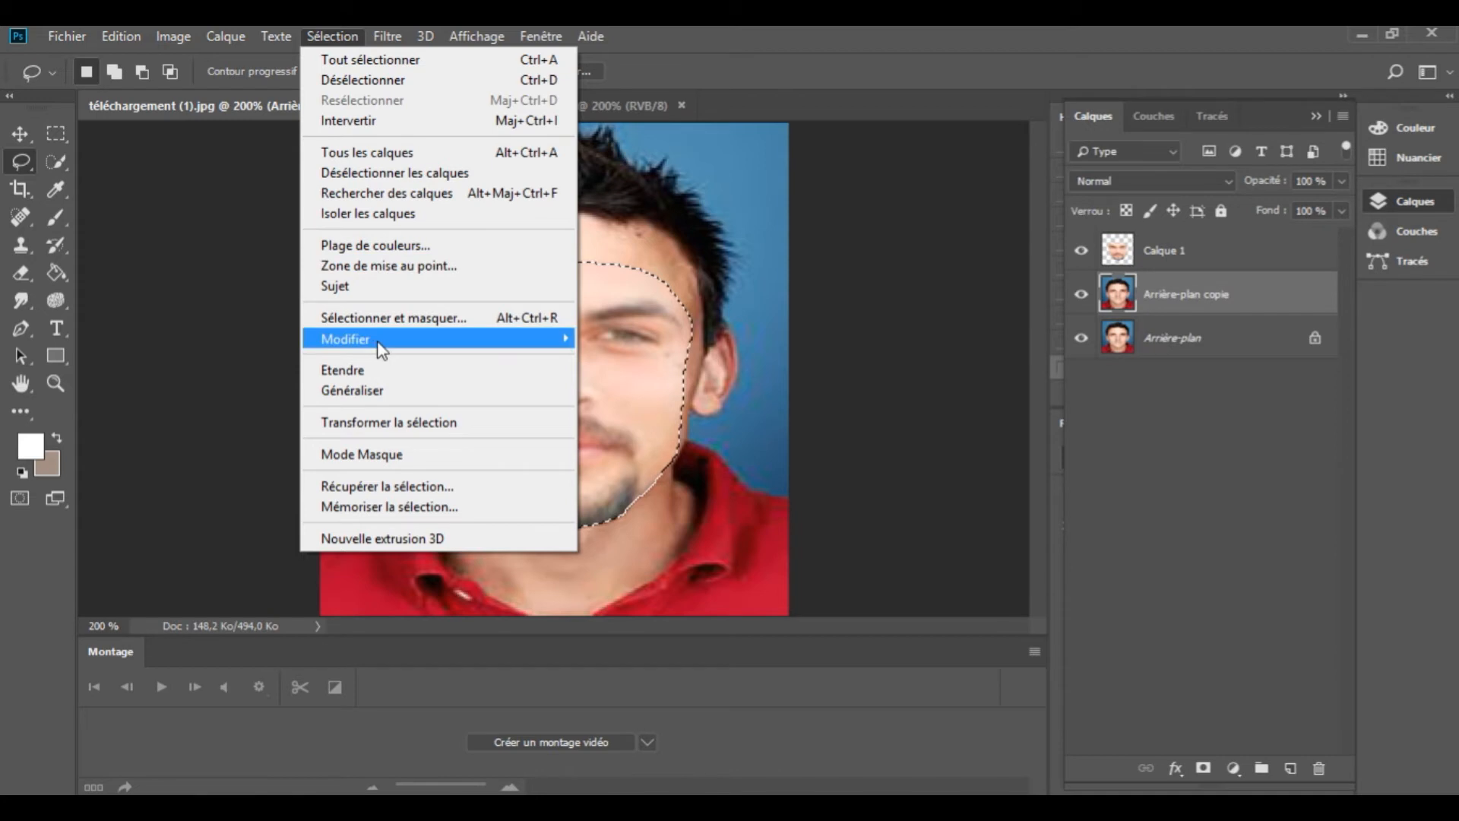
mouse_move(372, 341)
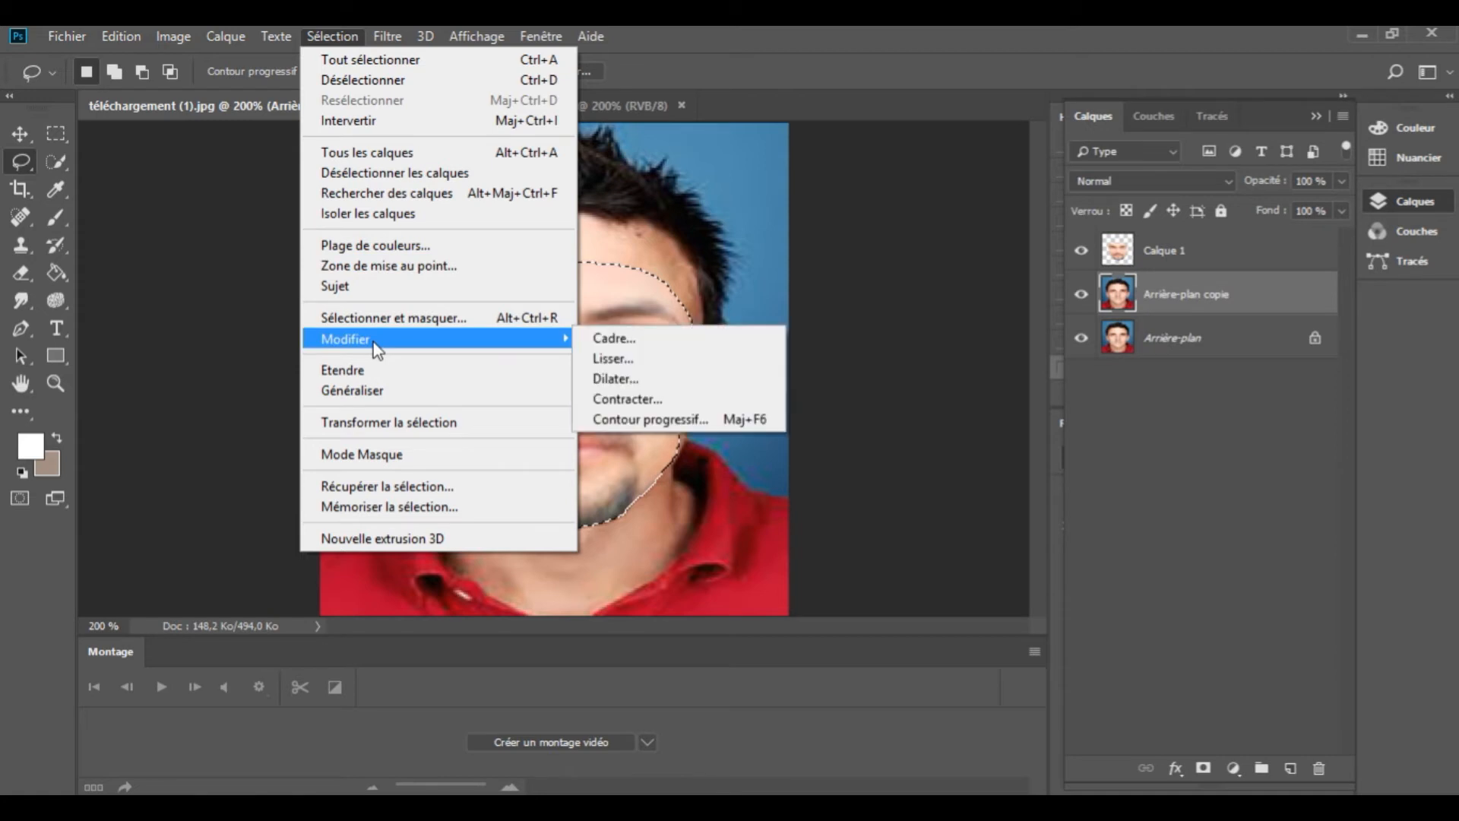
click(650, 400)
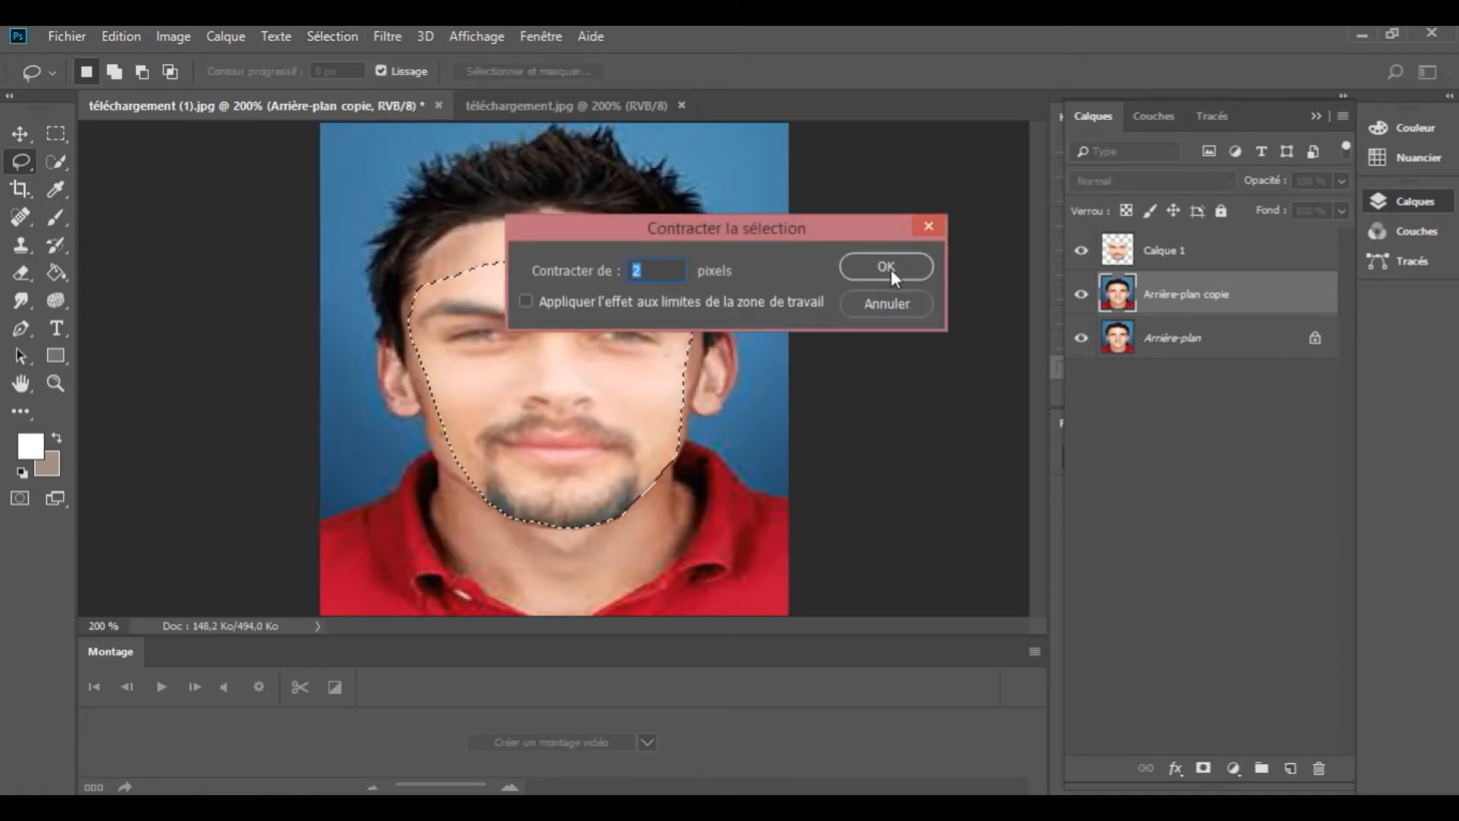
click(889, 268)
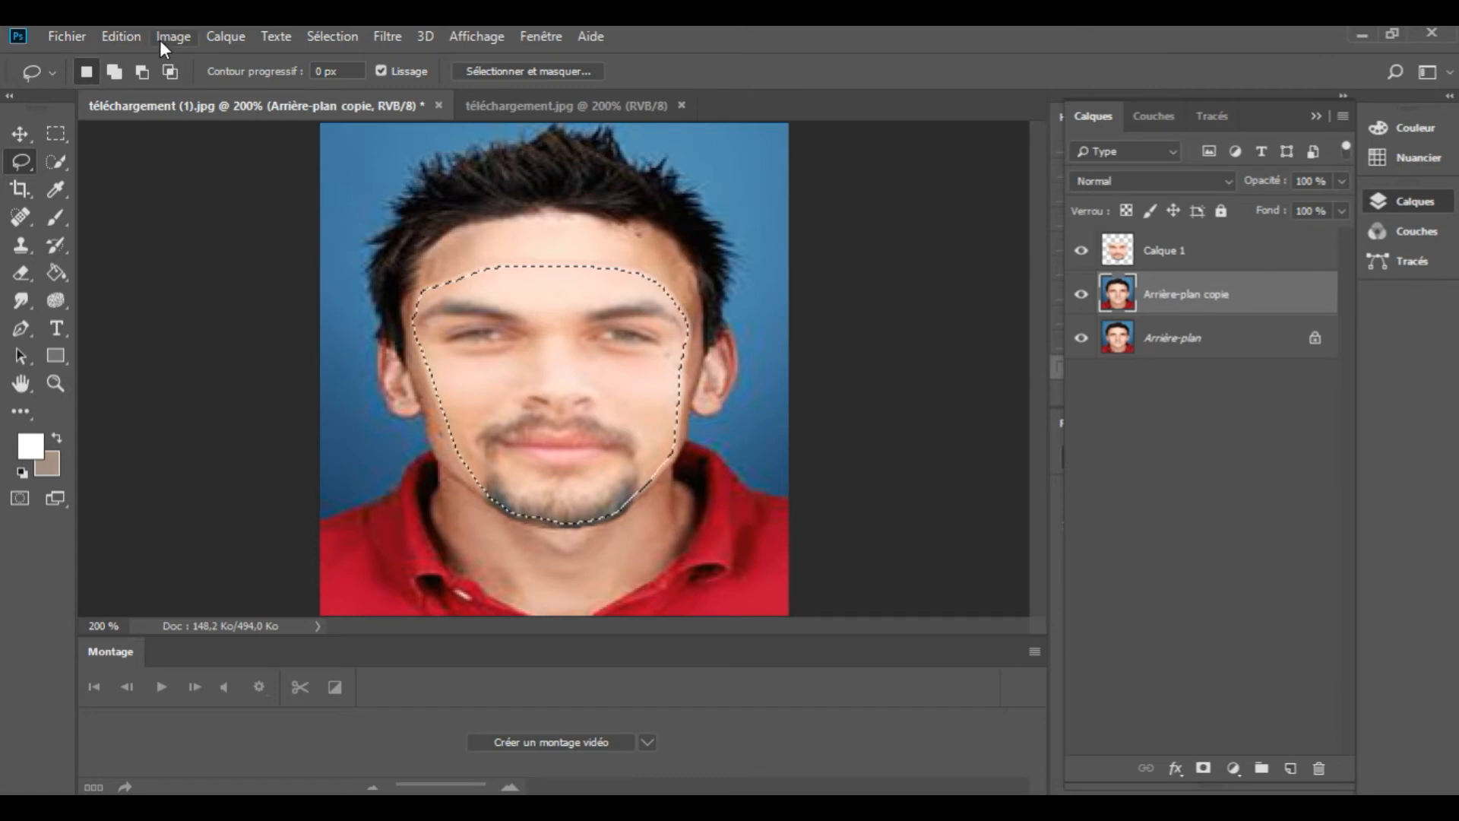
Clear the selected face area from Arrière-plan copie and remove the selection.
click(120, 31)
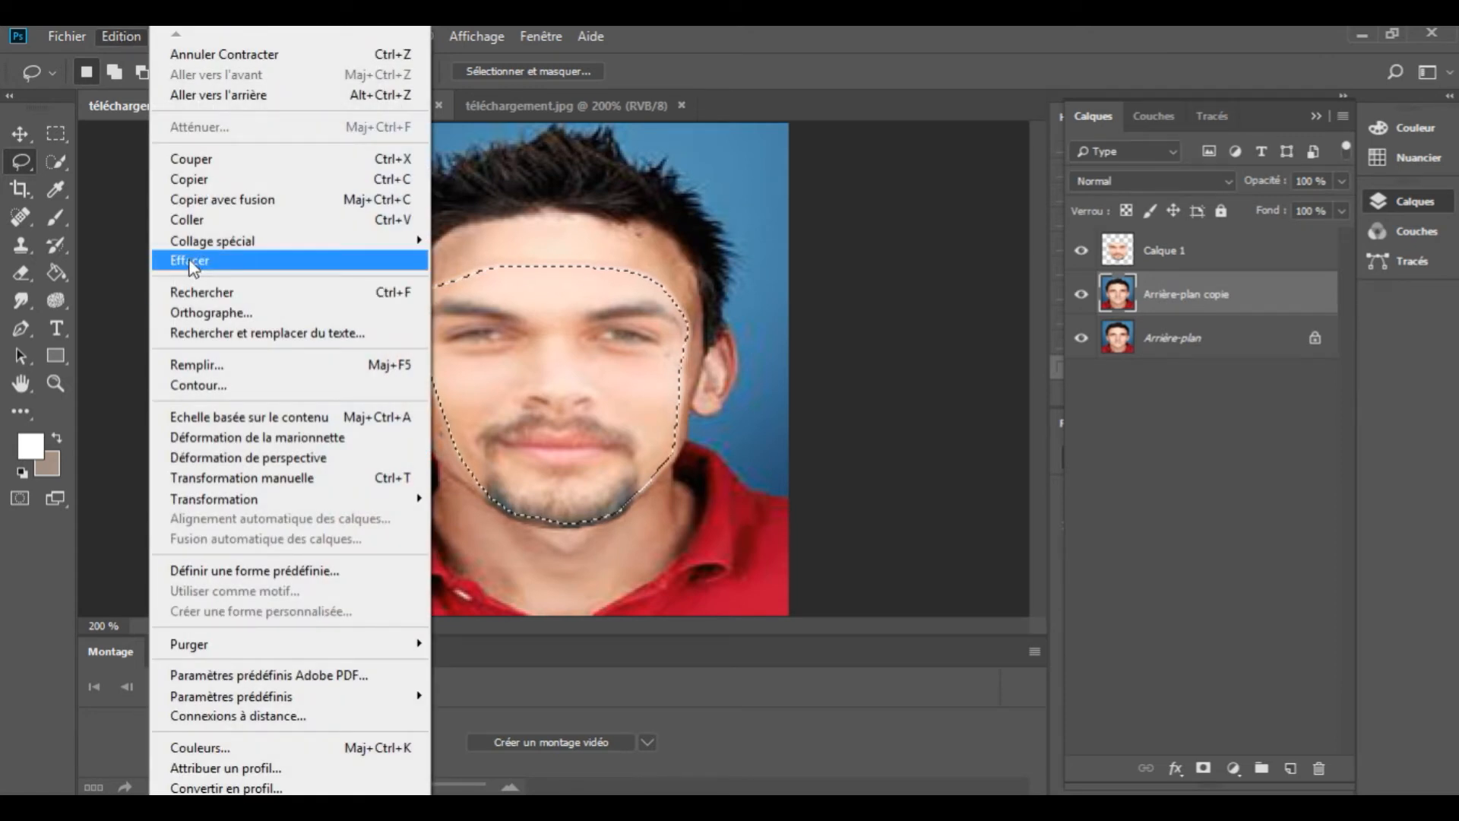
click(191, 264)
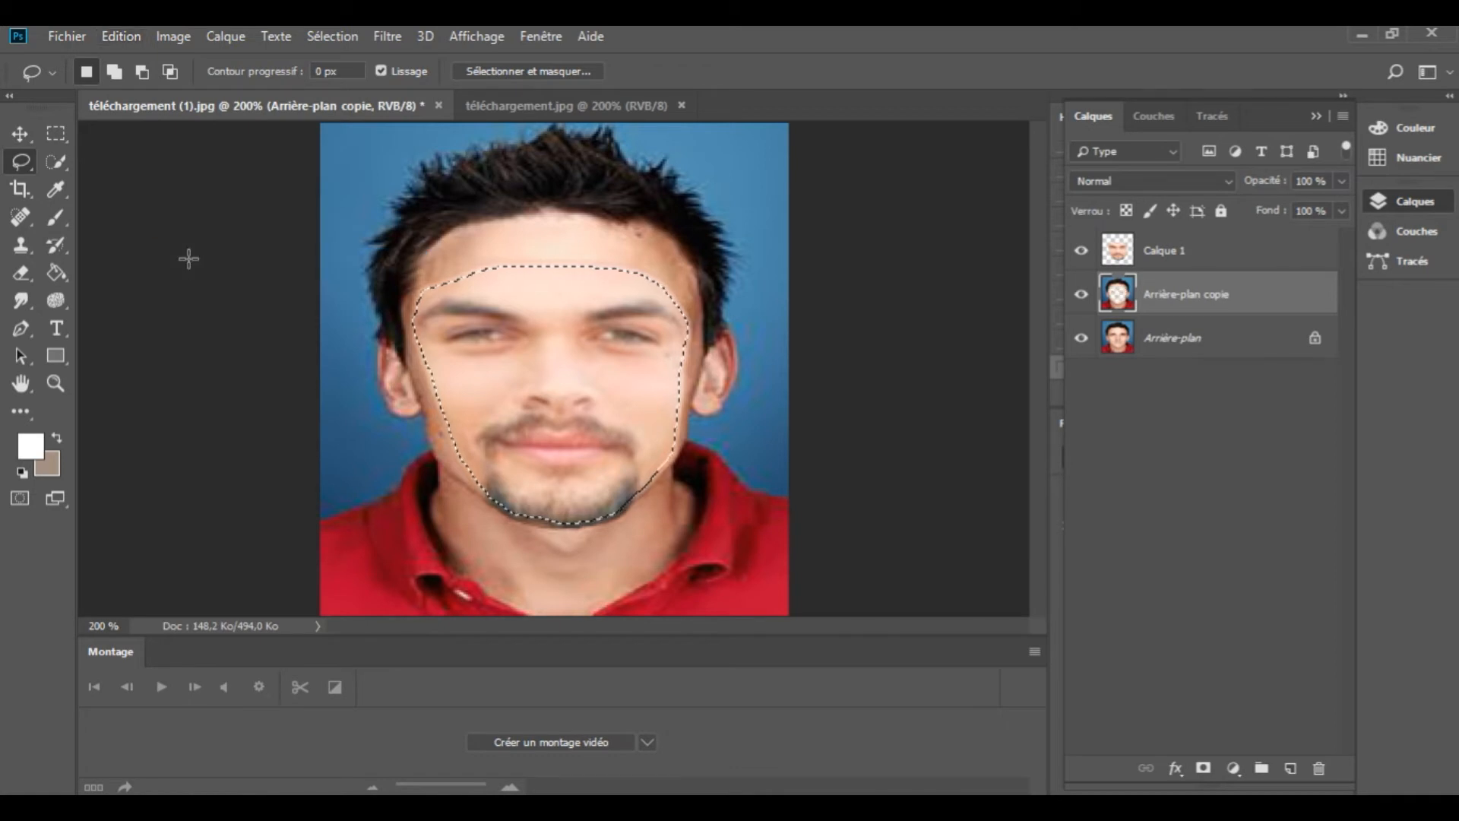
click(324, 35)
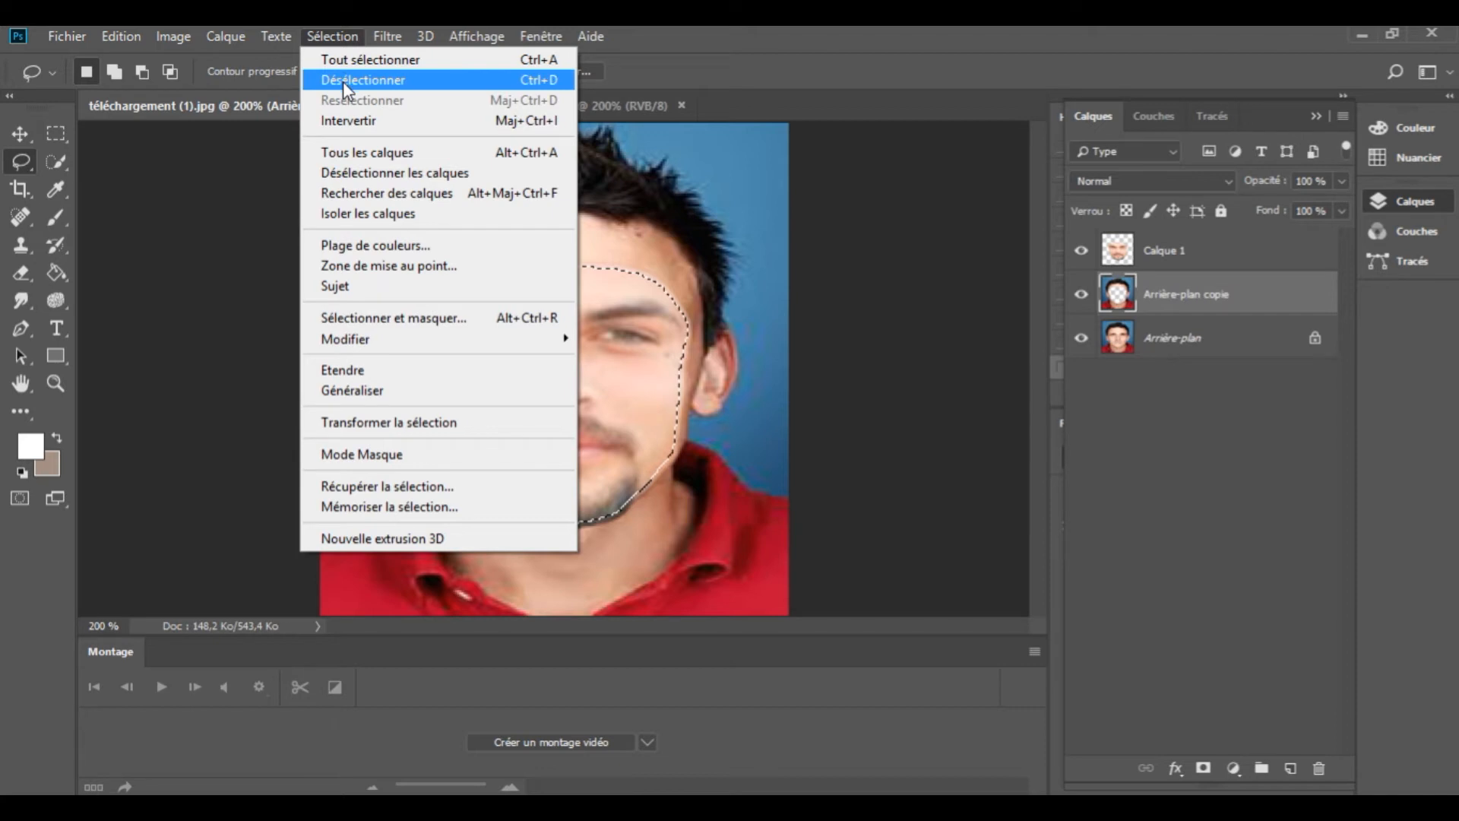
click(343, 81)
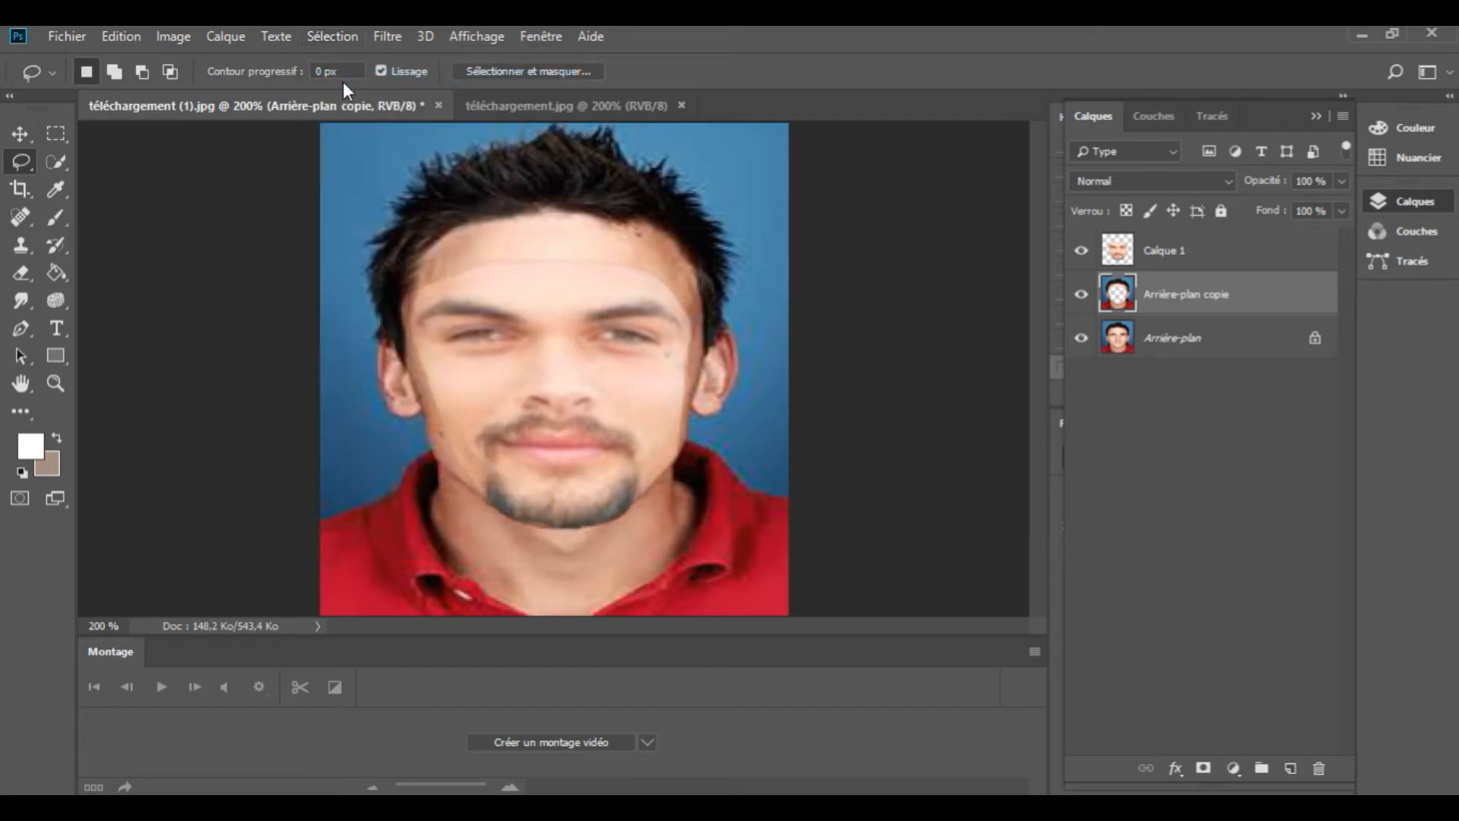
Auto-blend Calque 1 and Arrière-plan copie with the Panorama method, seamless tones and colours, and content-aware fill for transparent areas.
shift+click(1220, 254)
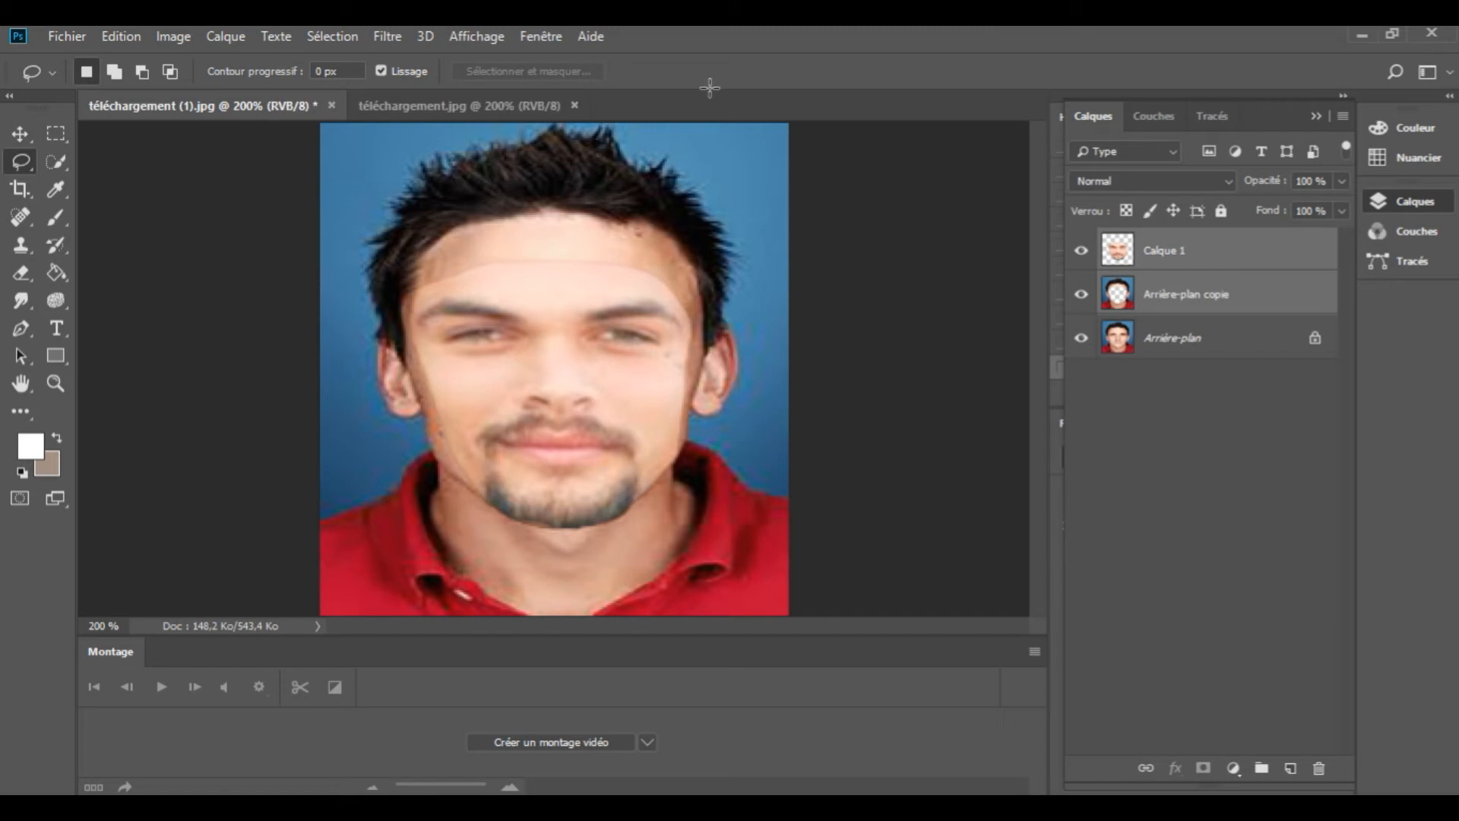
click(120, 35)
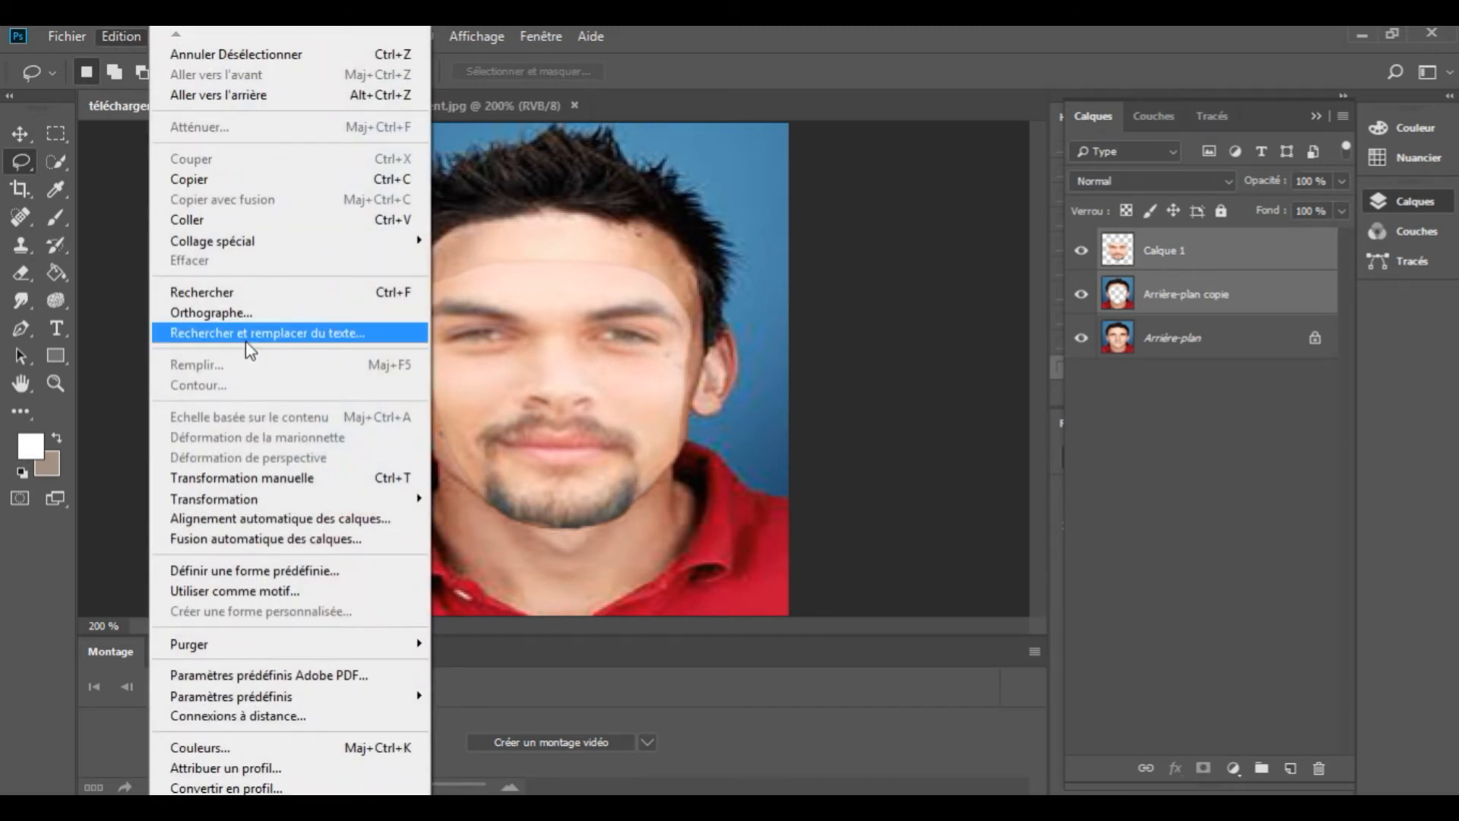
click(214, 539)
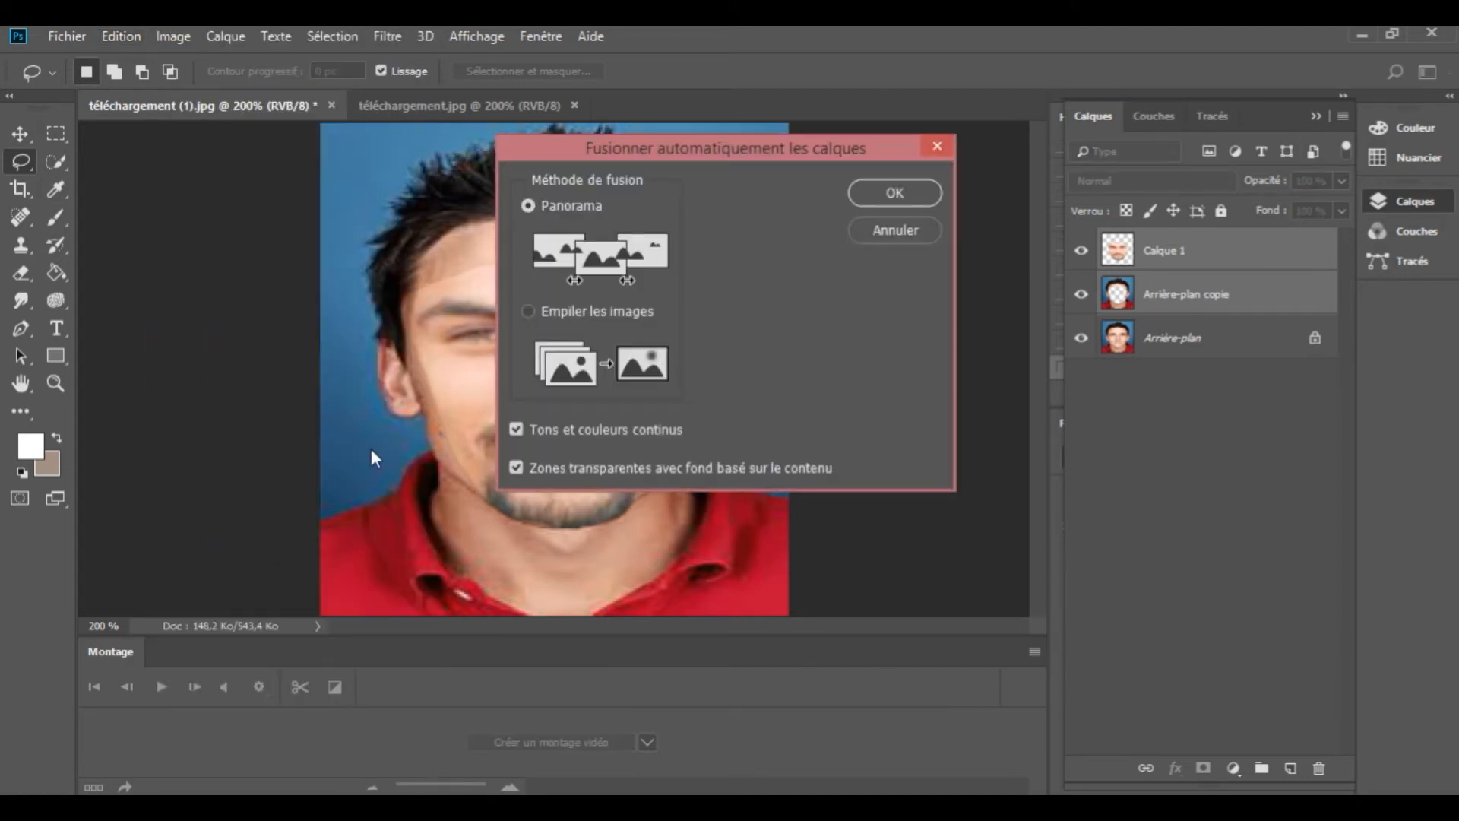
click(895, 192)
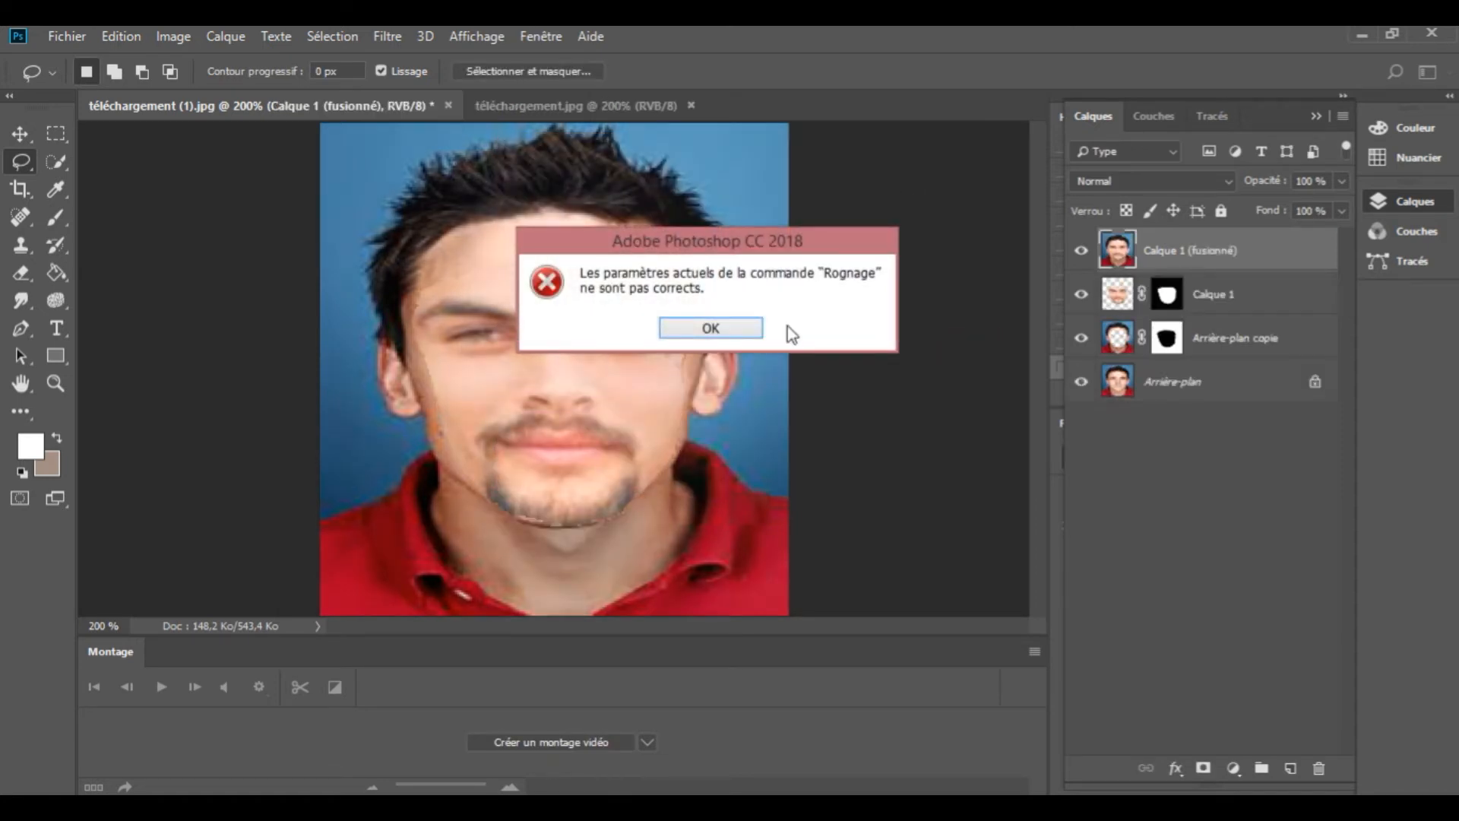
Dismiss the Rognage alert, hide Calque 1 and Arrière-plan copie, and add a layer mask to Calque 1 (fusionné).
click(733, 326)
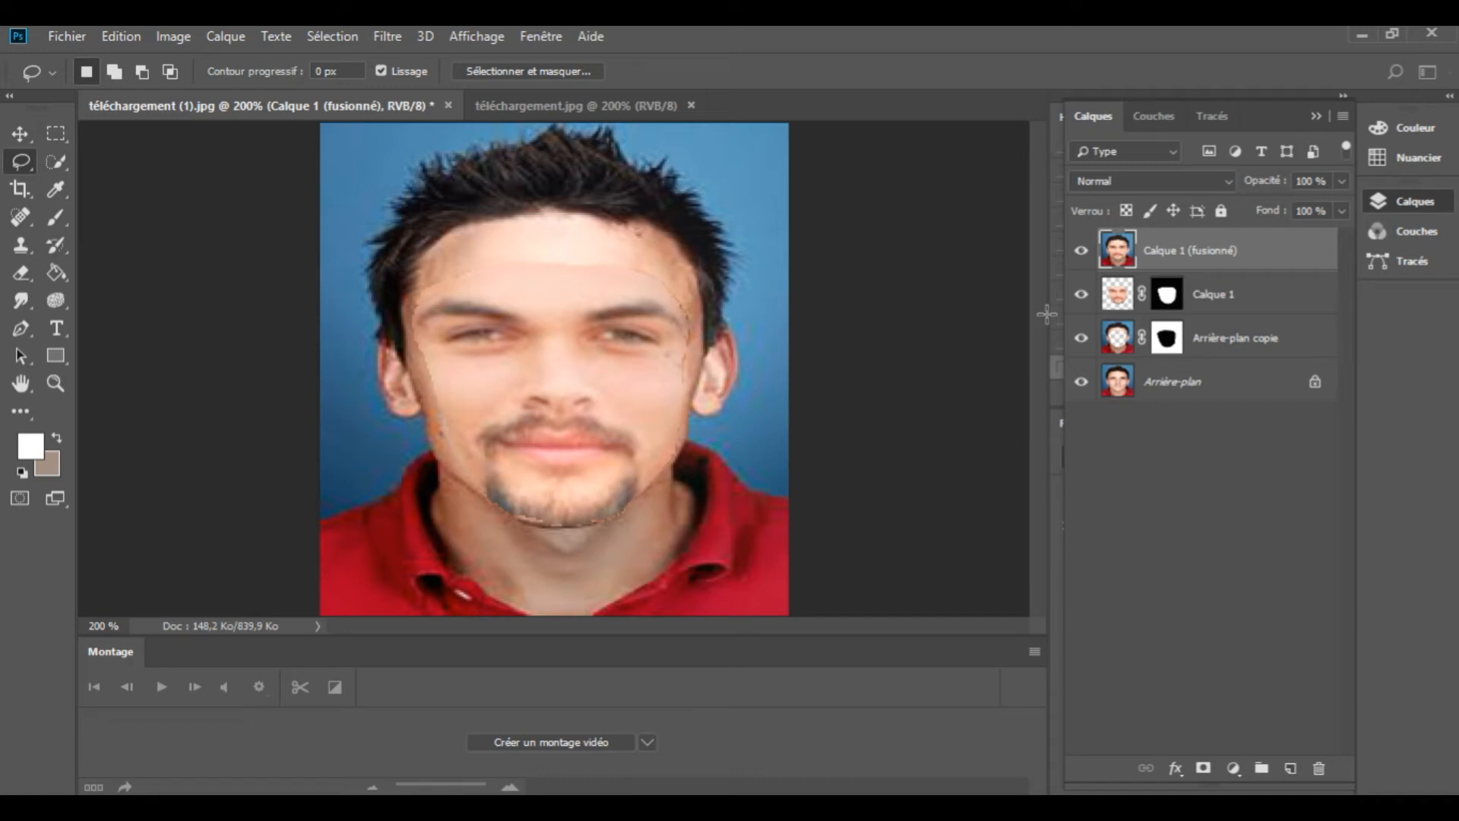
click(1081, 295)
drag(1196, 245, 1203, 769)
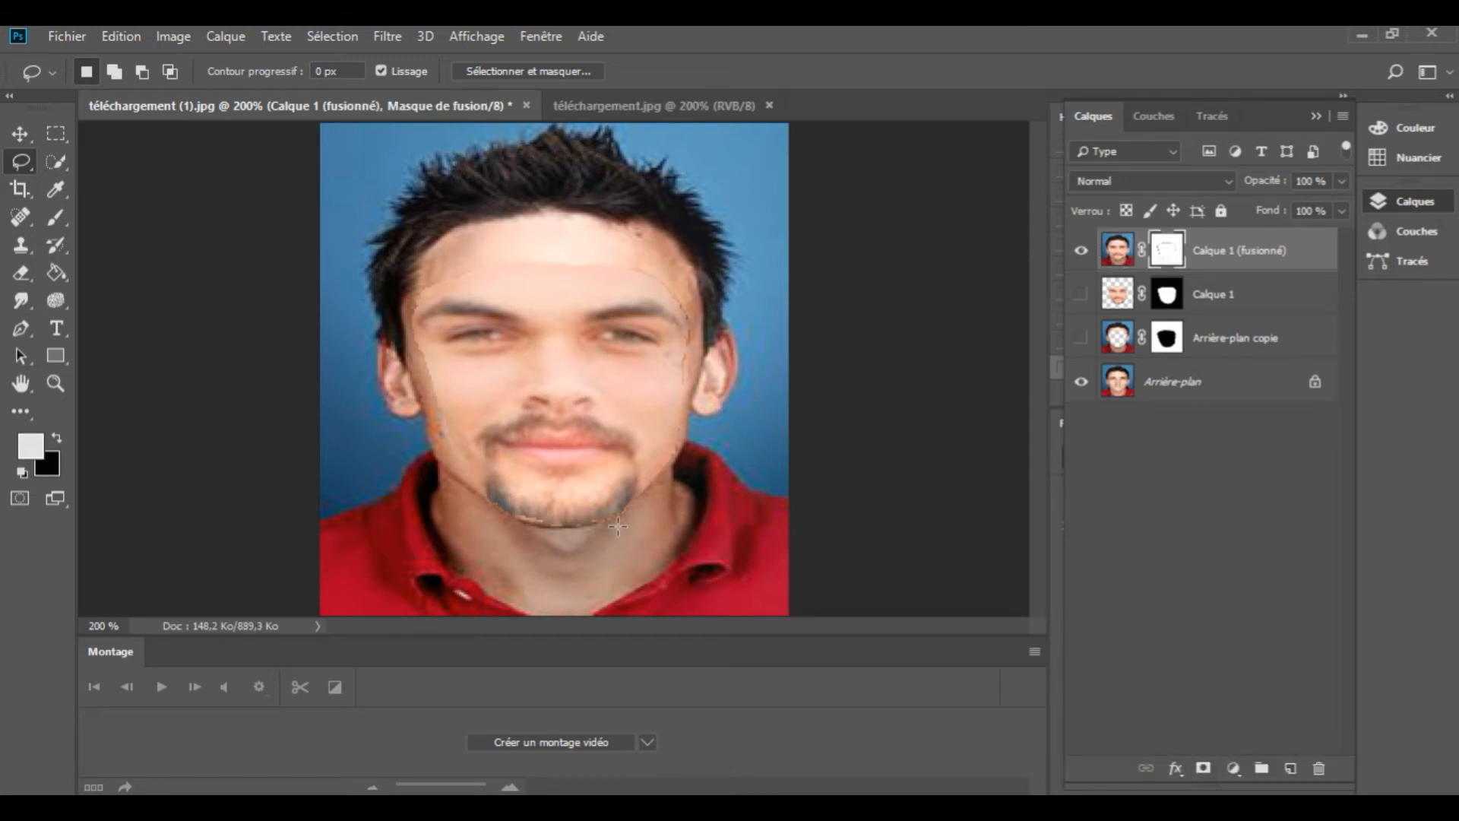
Paint over the blend seams along the forehead and cheeks on the mask with a soft 15 px brush in near-black #0b0a0a.
click(30, 447)
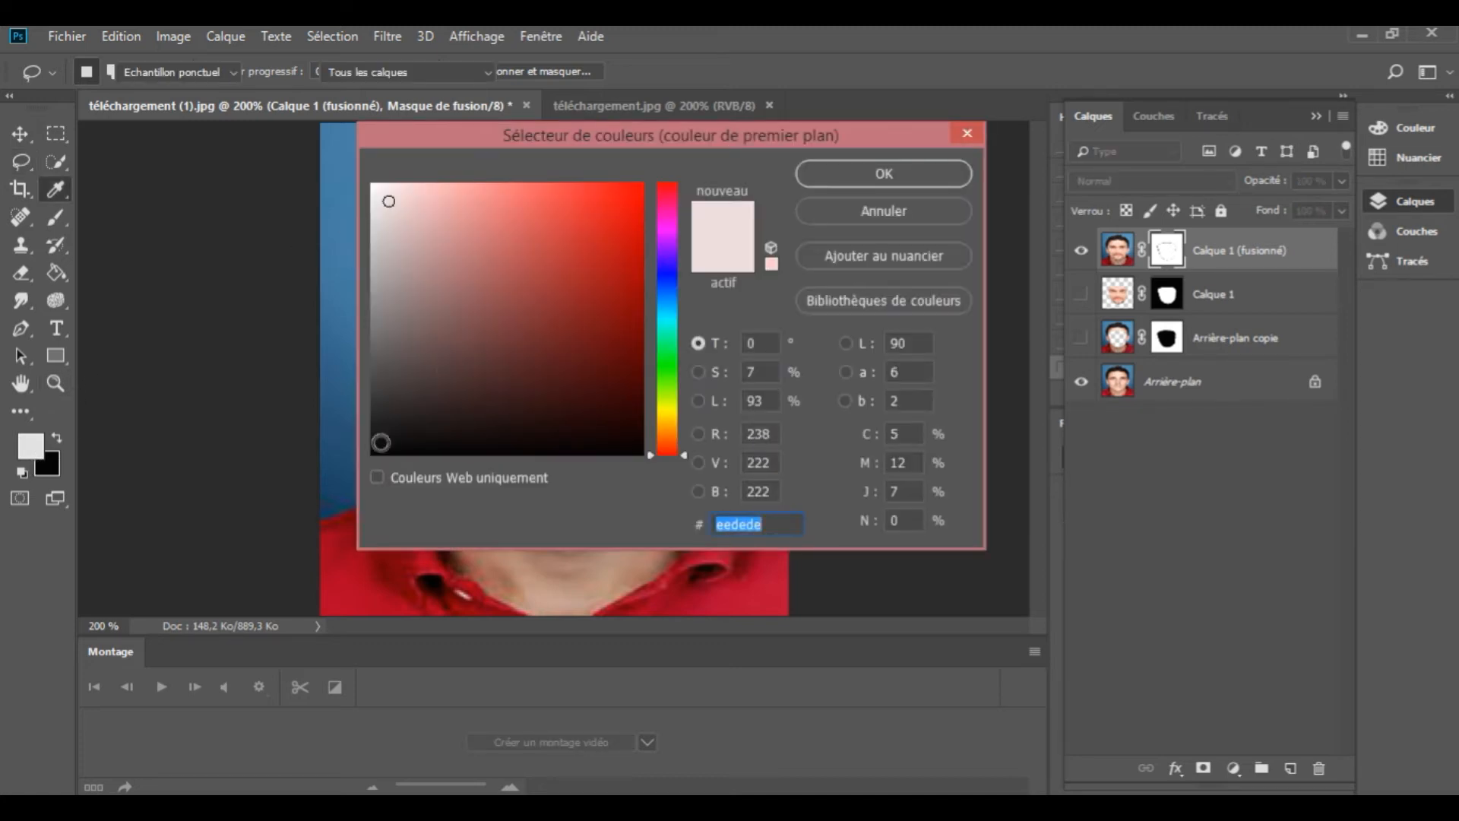
click(386, 443)
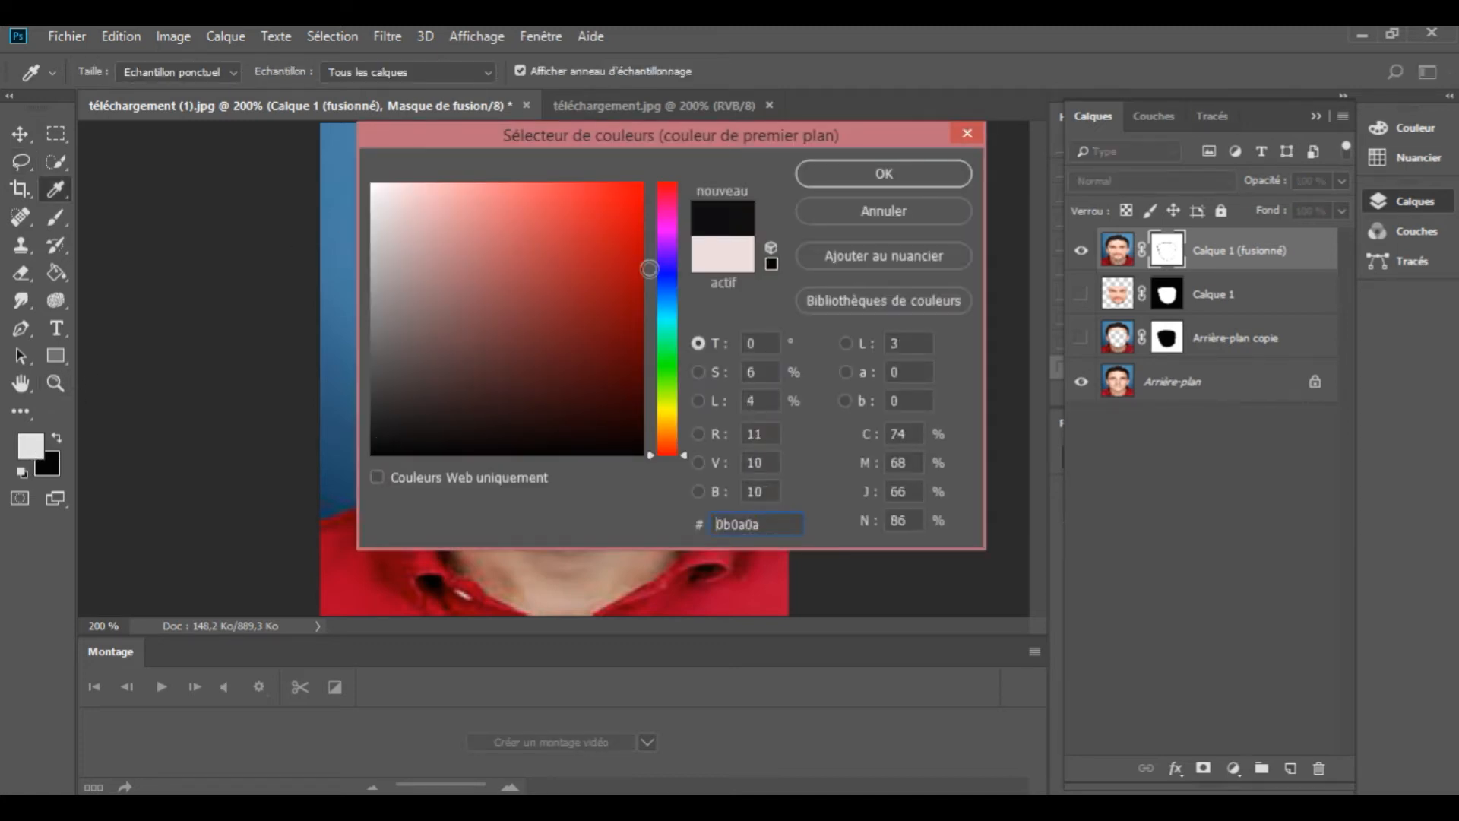
click(884, 175)
key(l)
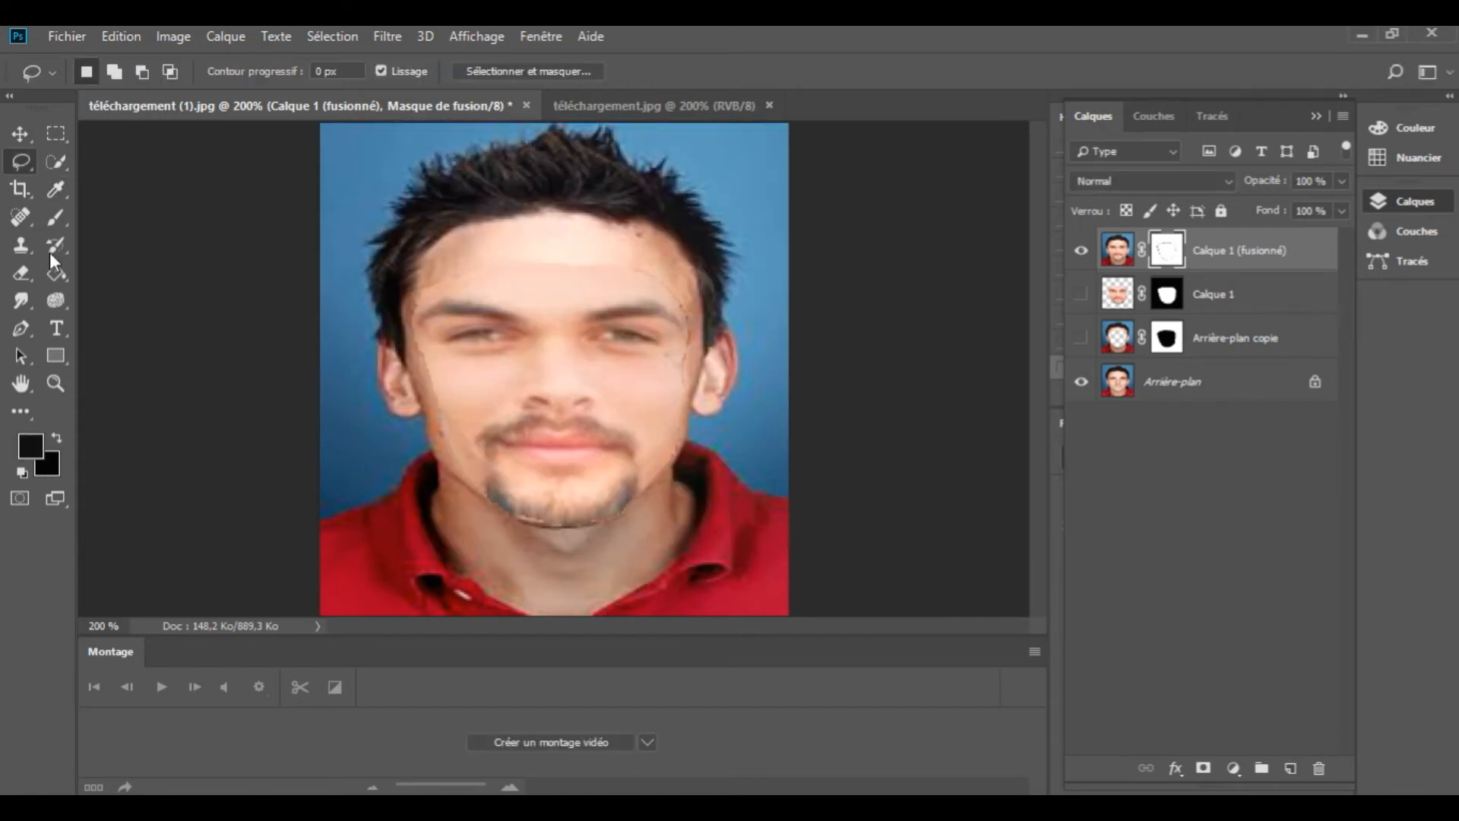
drag(55, 219, 156, 216)
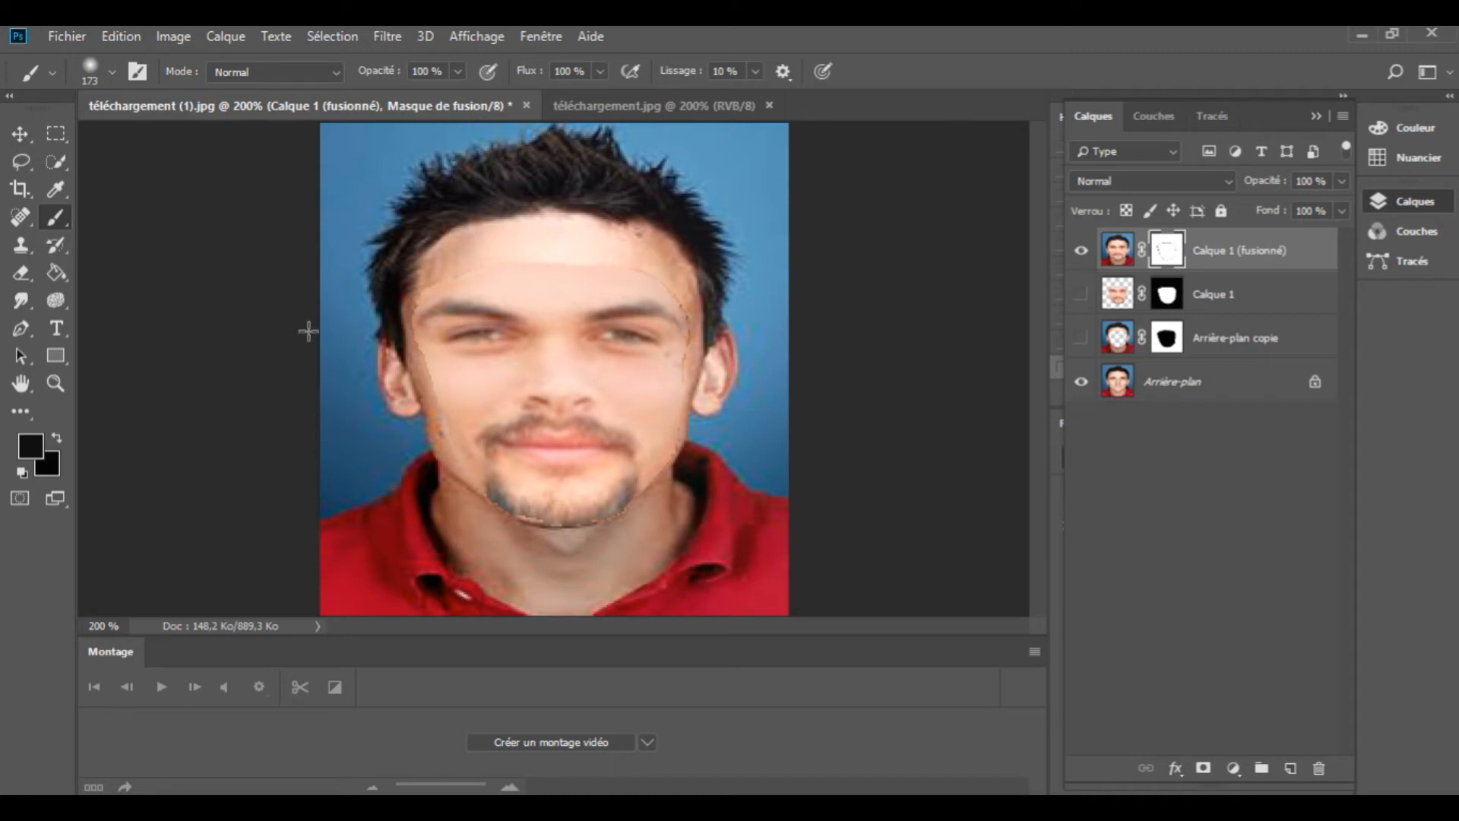
right_click(364, 359)
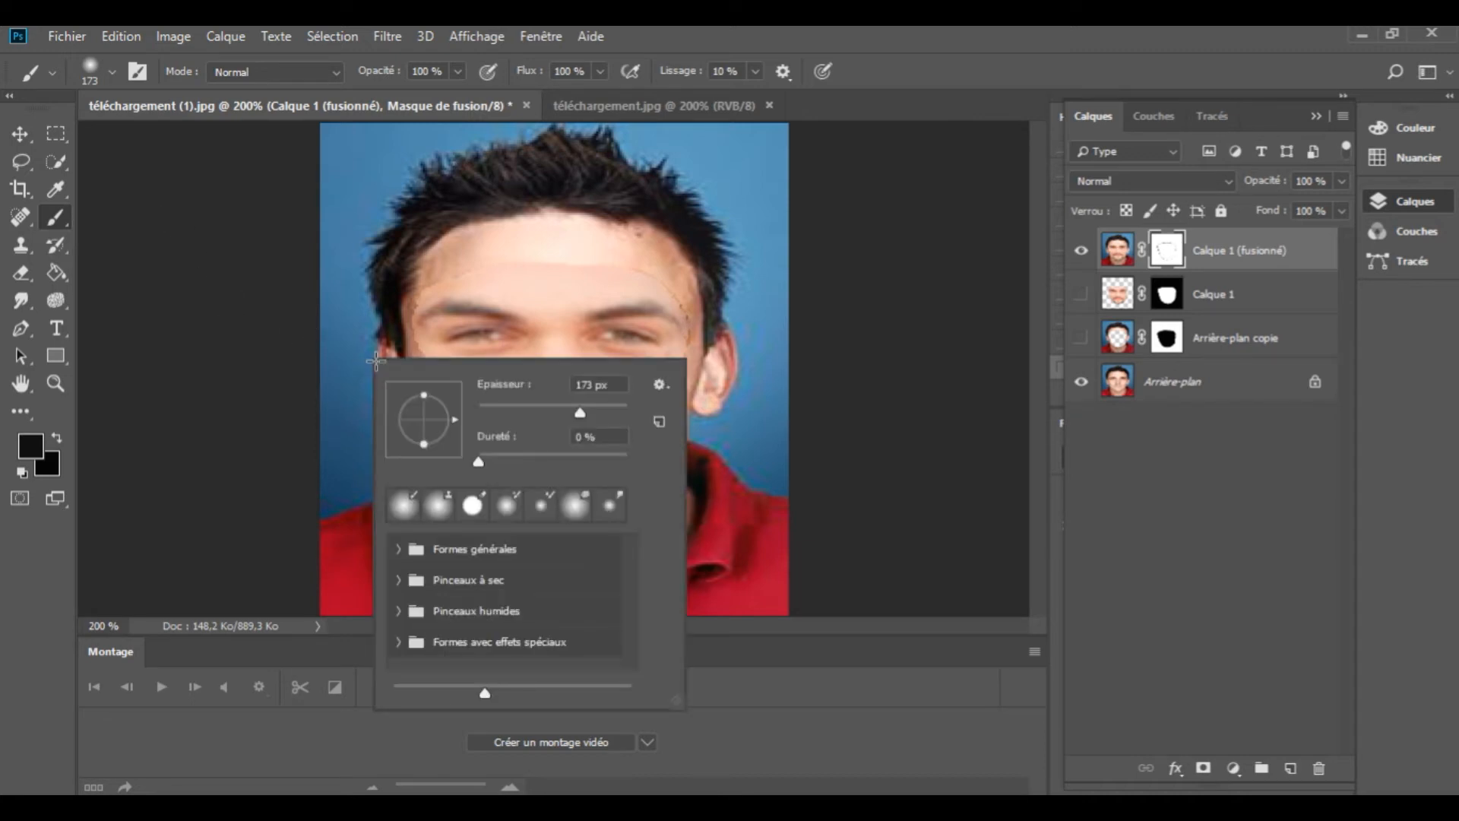
drag(582, 413, 489, 398)
click(437, 269)
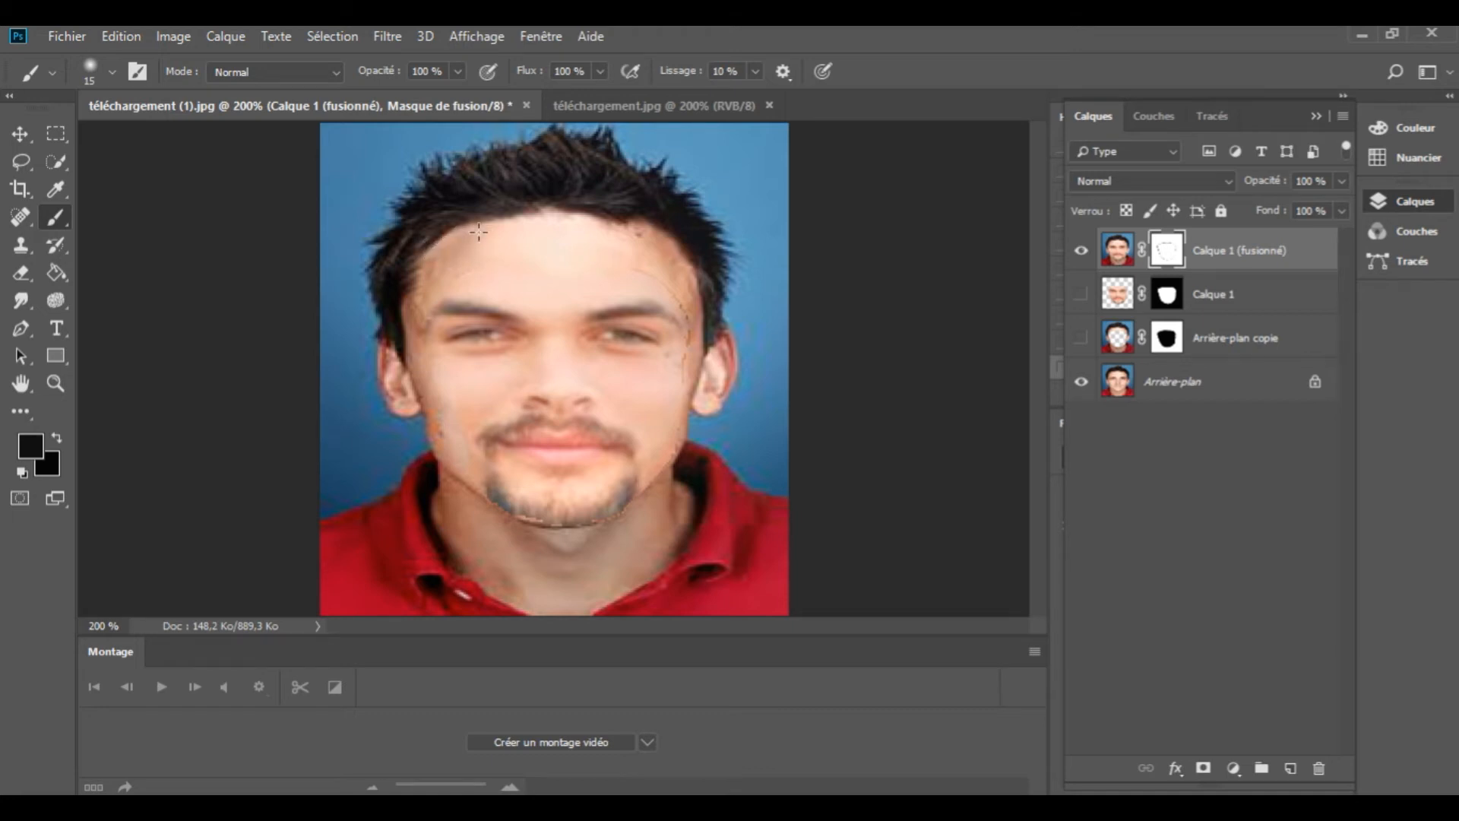
mouse_move(632, 264)
mouse_down()
mouse_move(686, 286)
mouse_move(669, 283)
mouse_move(691, 348)
mouse_move(693, 332)
mouse_move(671, 400)
mouse_up()
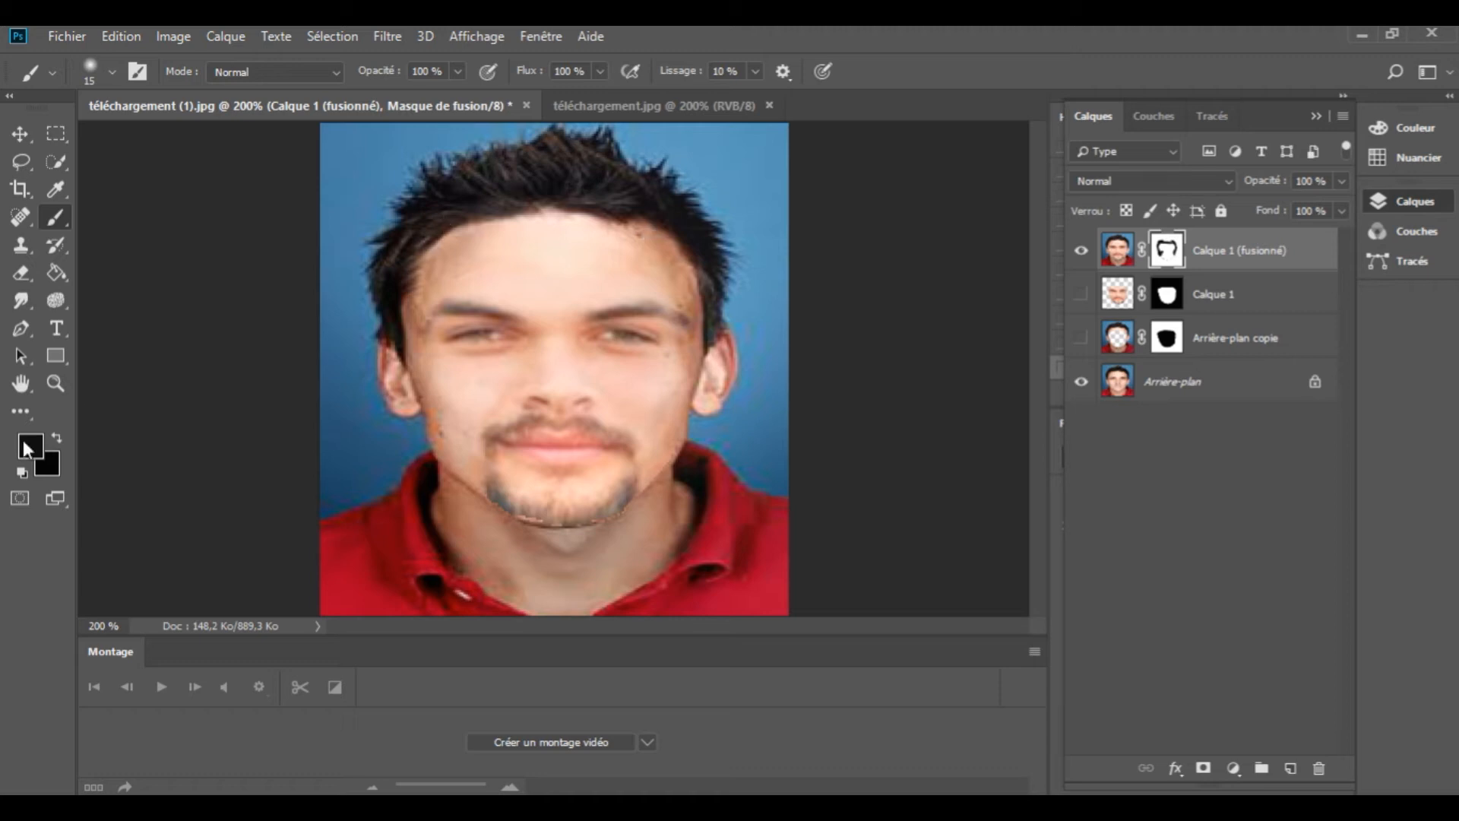
Paint the hidden face edges back in on the mask with near-white #f6ecec, enlarging the soft brush to 70 px.
click(24, 442)
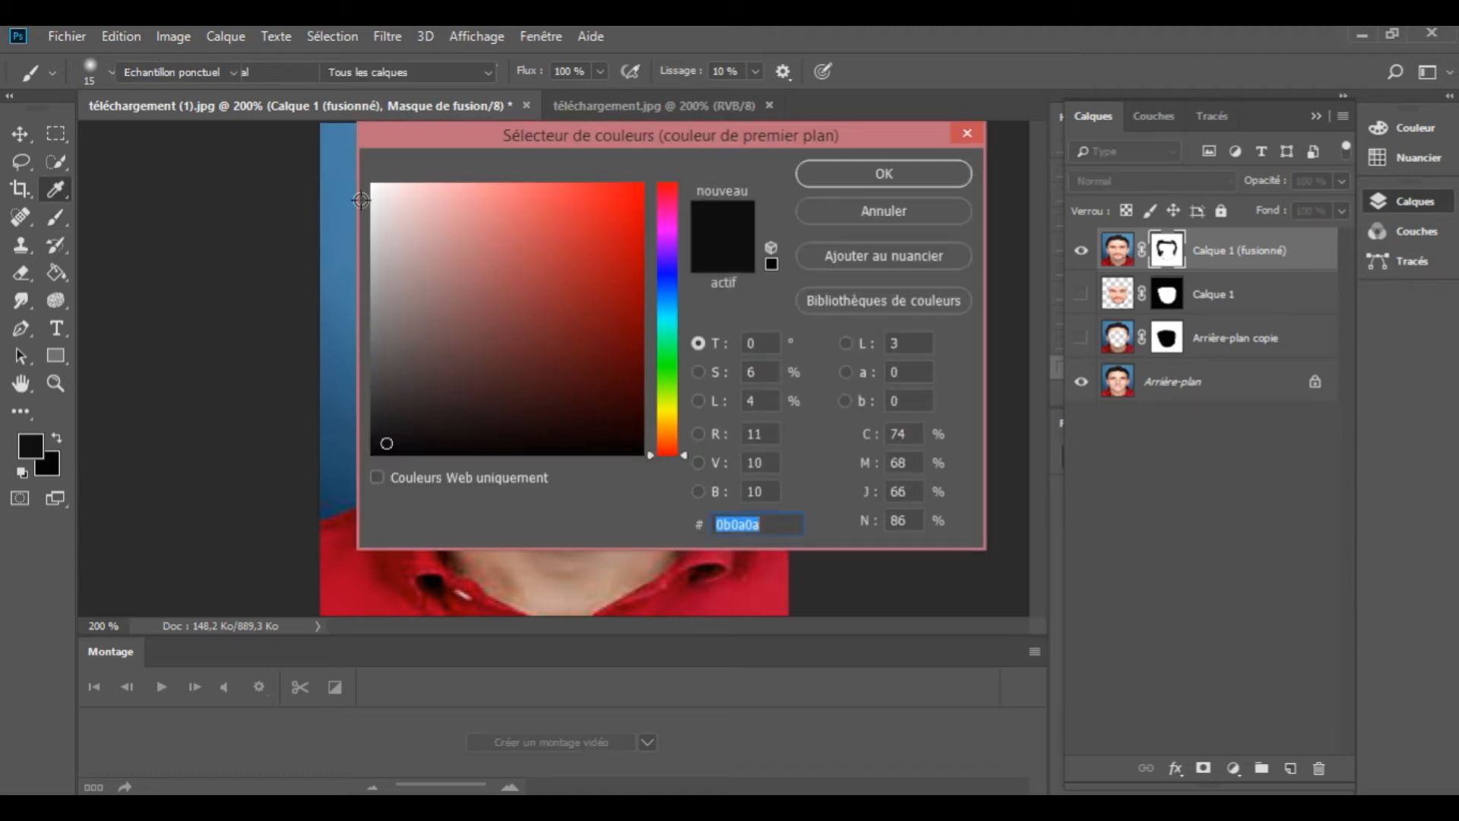
click(381, 193)
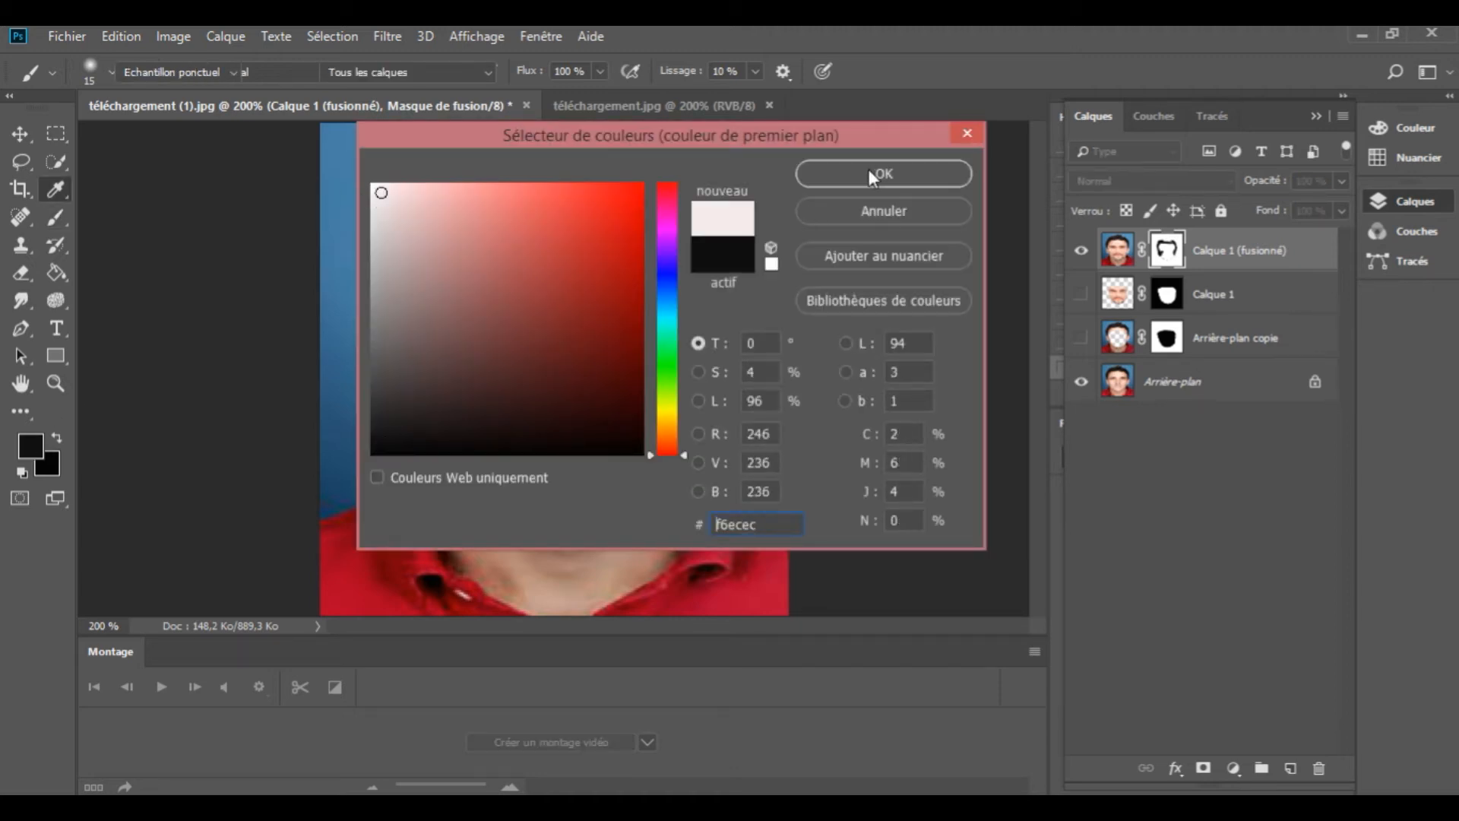
click(879, 172)
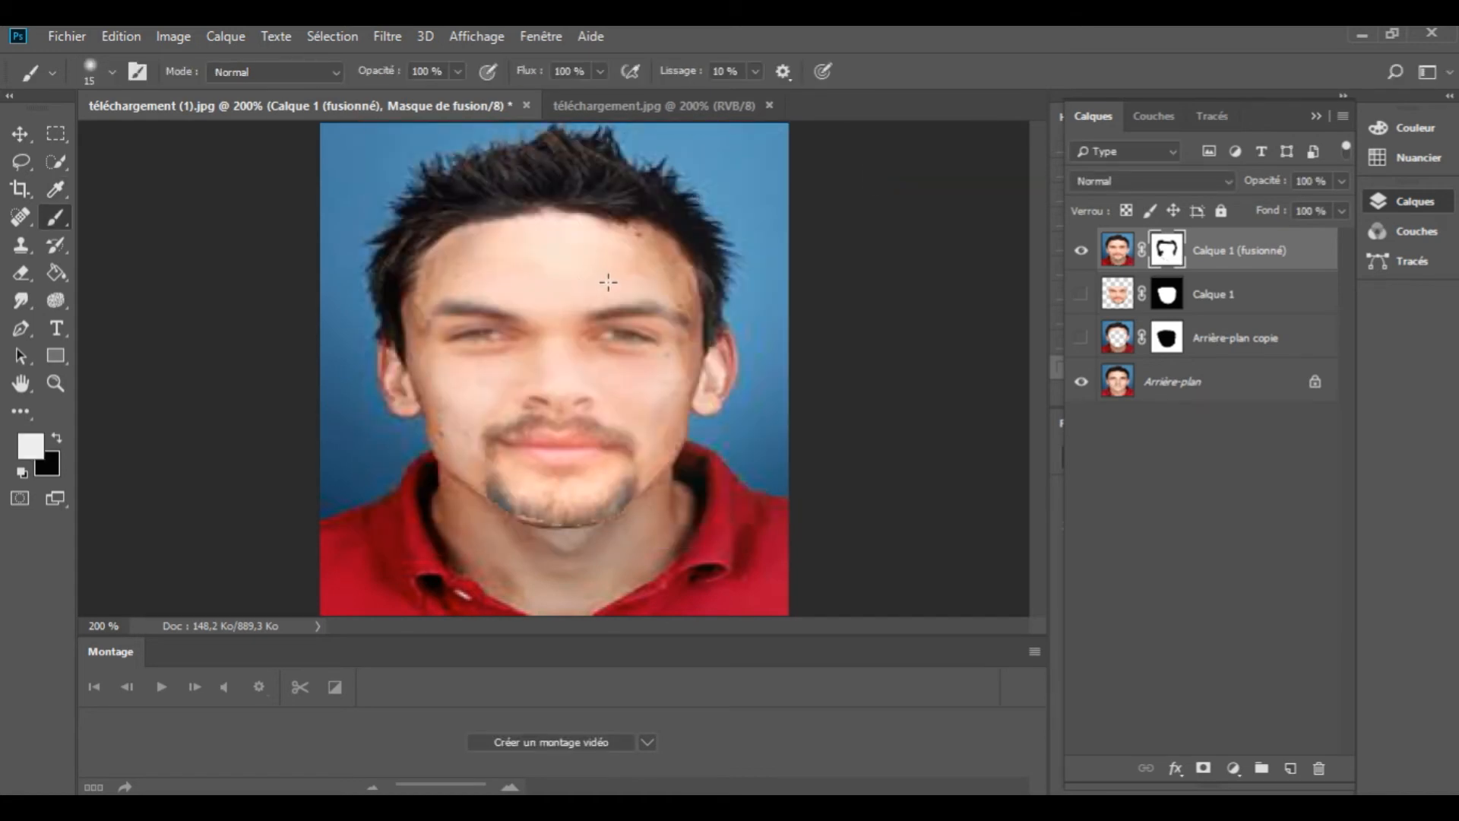
drag(667, 264, 685, 287)
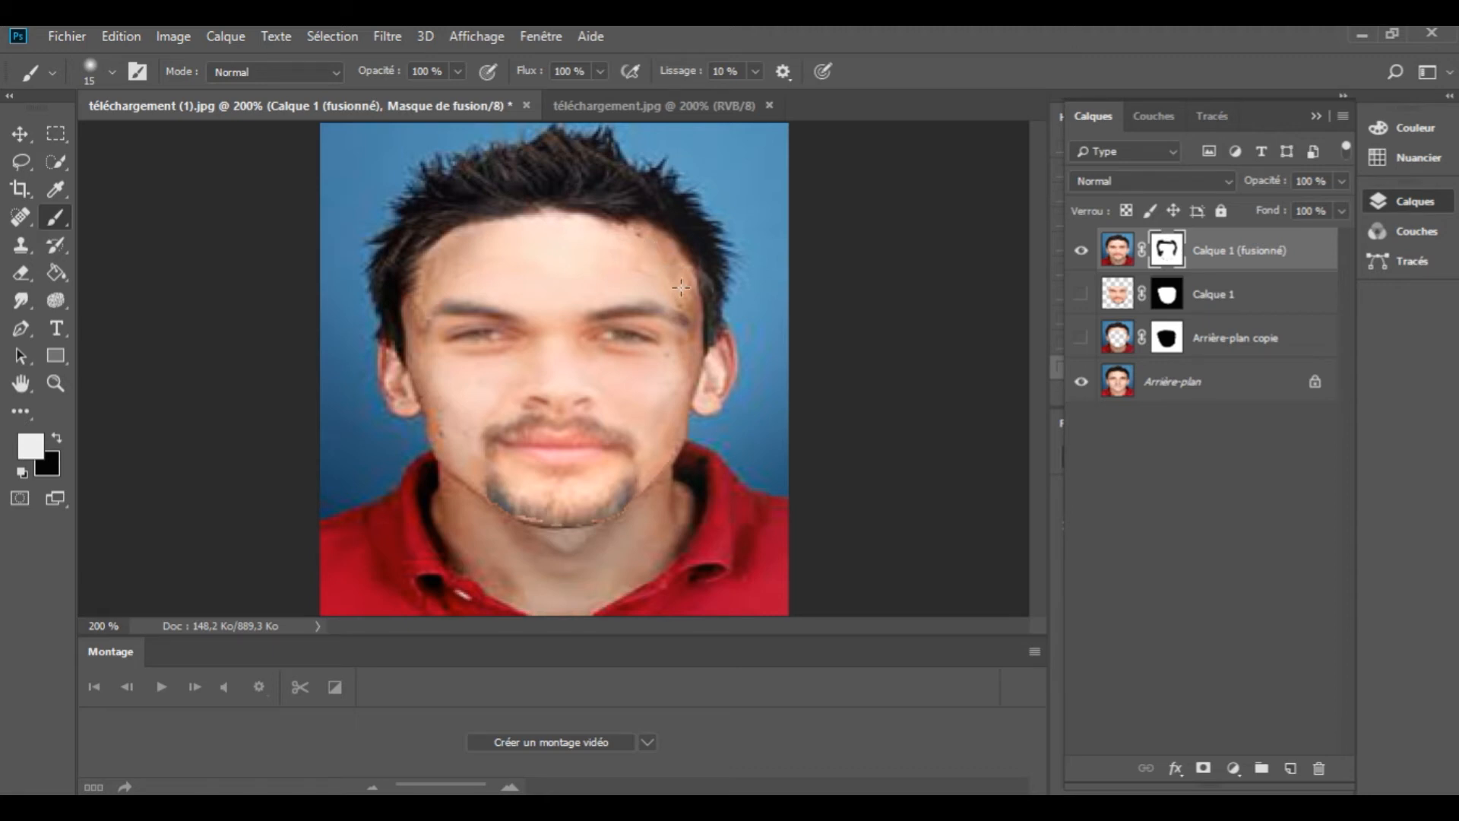
mouse_move(693, 300)
mouse_down()
mouse_move(699, 329)
mouse_move(694, 304)
mouse_up()
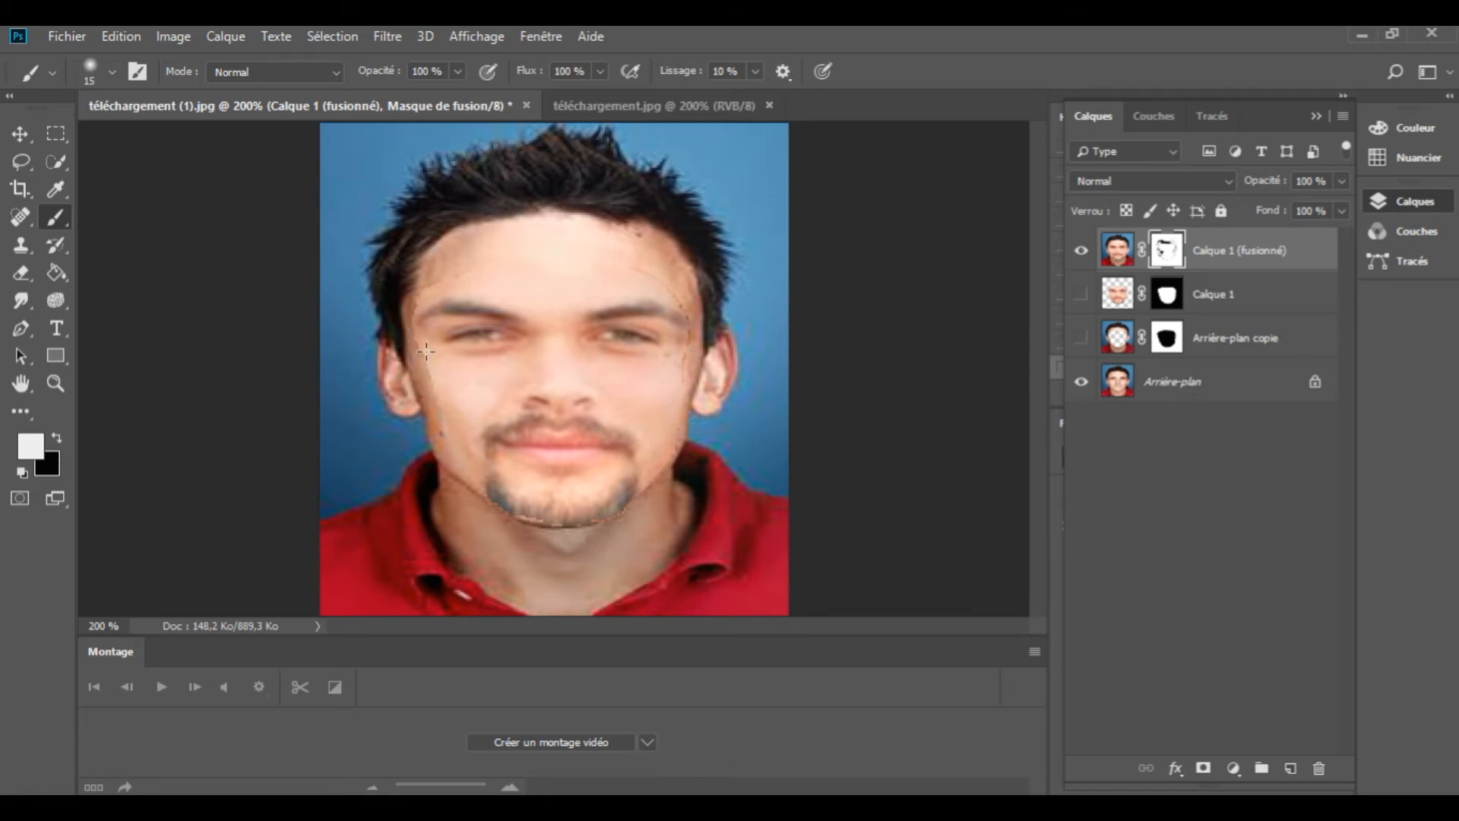
right_click(426, 350)
drag(555, 403, 589, 403)
key(Return)
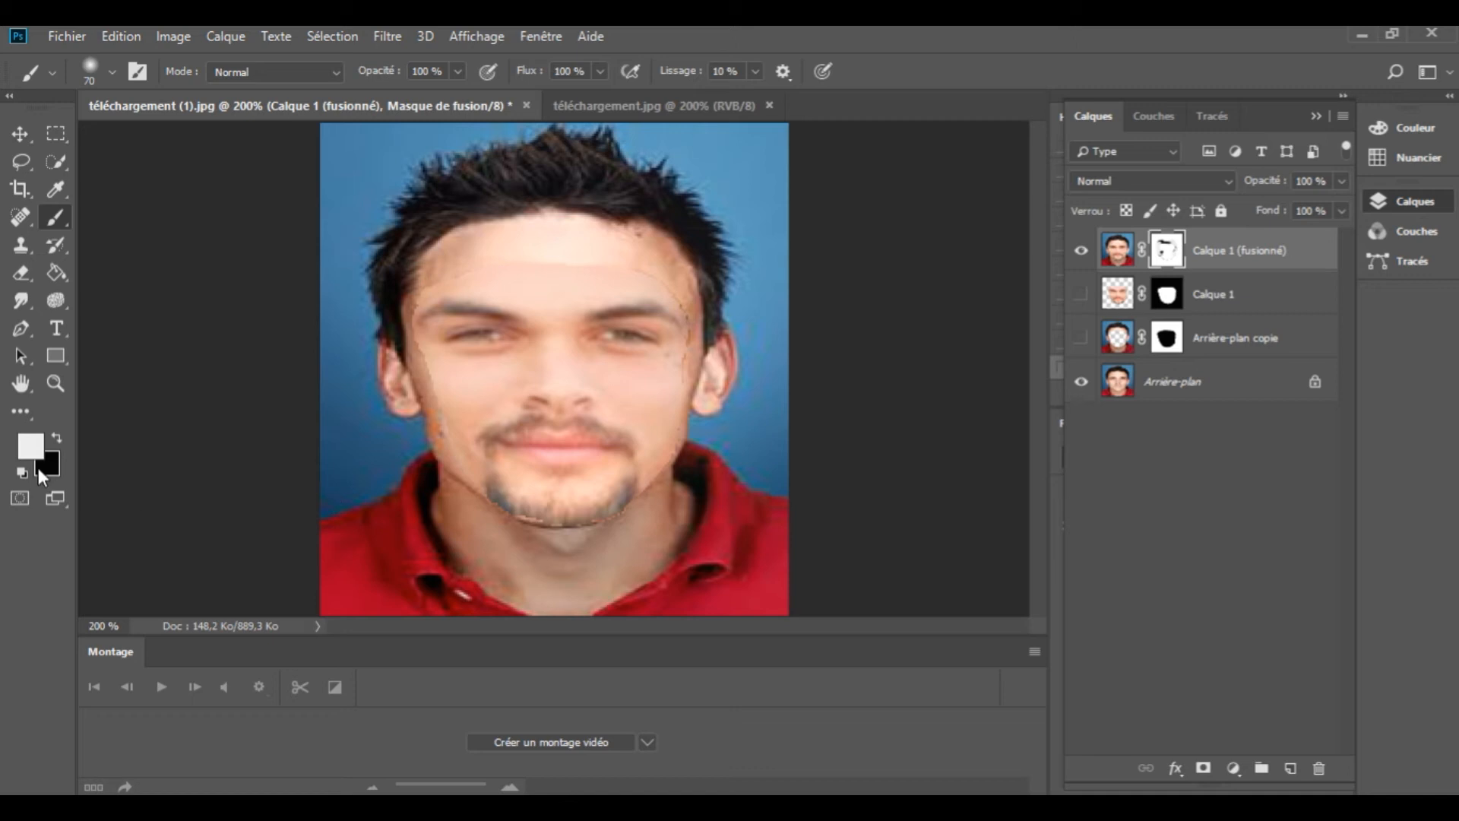
Mask out the whole swapped face with the brush in near-black #0b0a0a to reveal the original face.
click(35, 448)
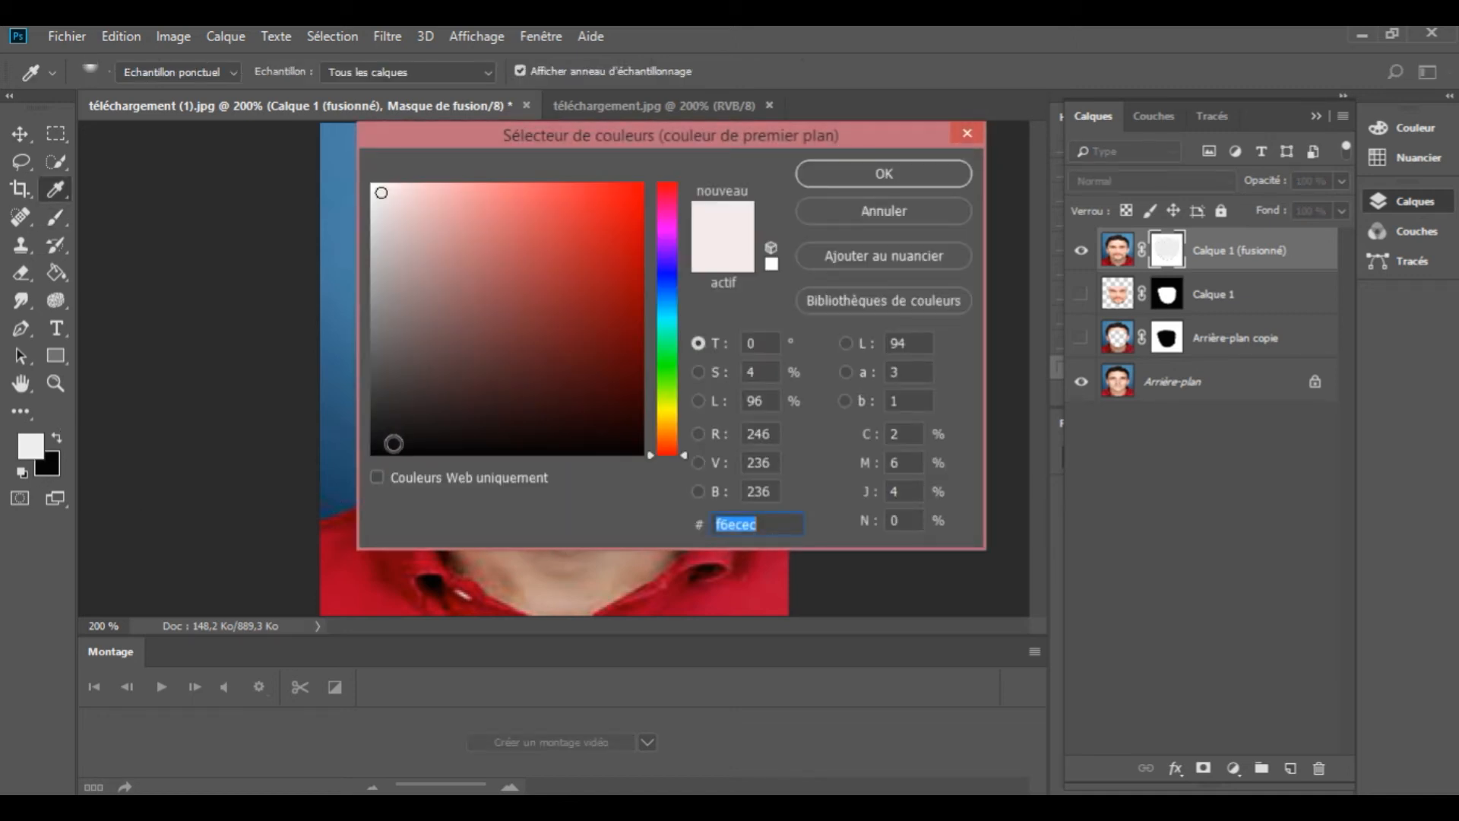
click(393, 444)
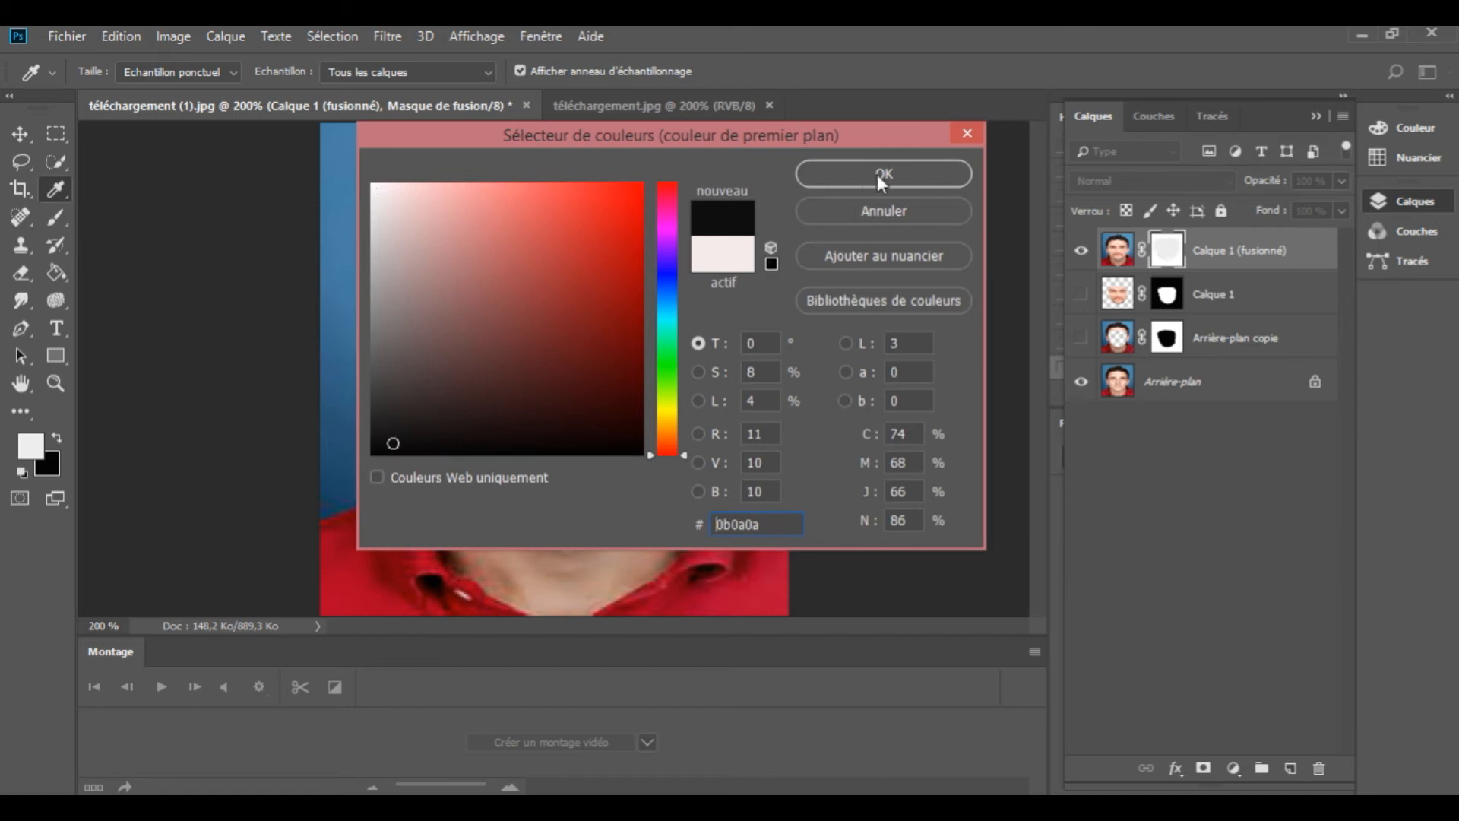
click(881, 174)
key(b)
mouse_move(550, 393)
mouse_down()
mouse_move(528, 424)
mouse_move(492, 321)
mouse_move(471, 396)
mouse_move(452, 323)
mouse_move(491, 443)
mouse_move(435, 387)
mouse_move(440, 309)
mouse_move(510, 264)
mouse_move(641, 277)
mouse_move(681, 293)
mouse_move(687, 339)
mouse_move(688, 304)
mouse_move(622, 237)
mouse_move(671, 356)
mouse_move(650, 470)
mouse_move(574, 489)
mouse_move(466, 443)
mouse_up()
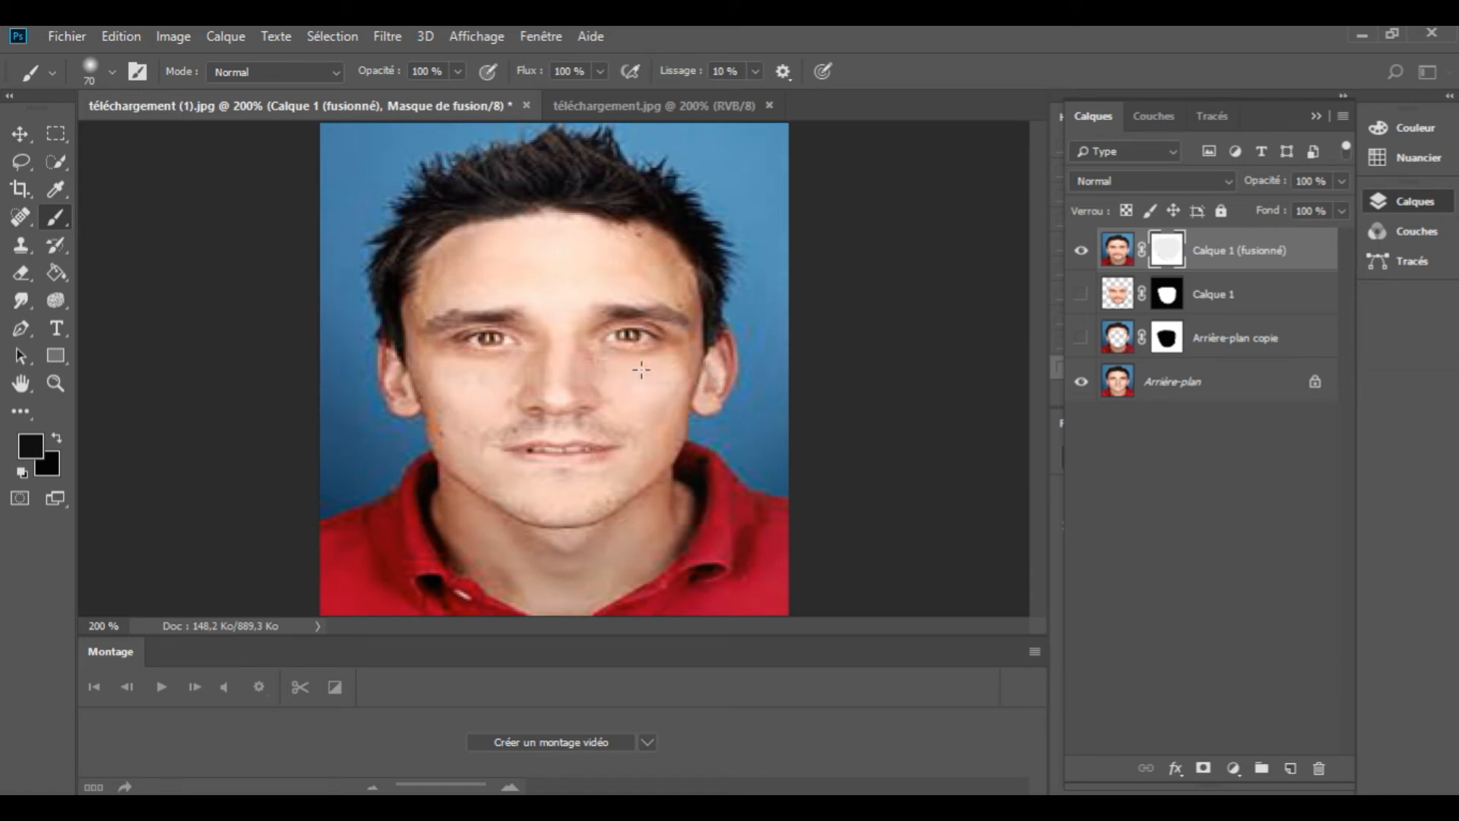
key(ctrl+i)
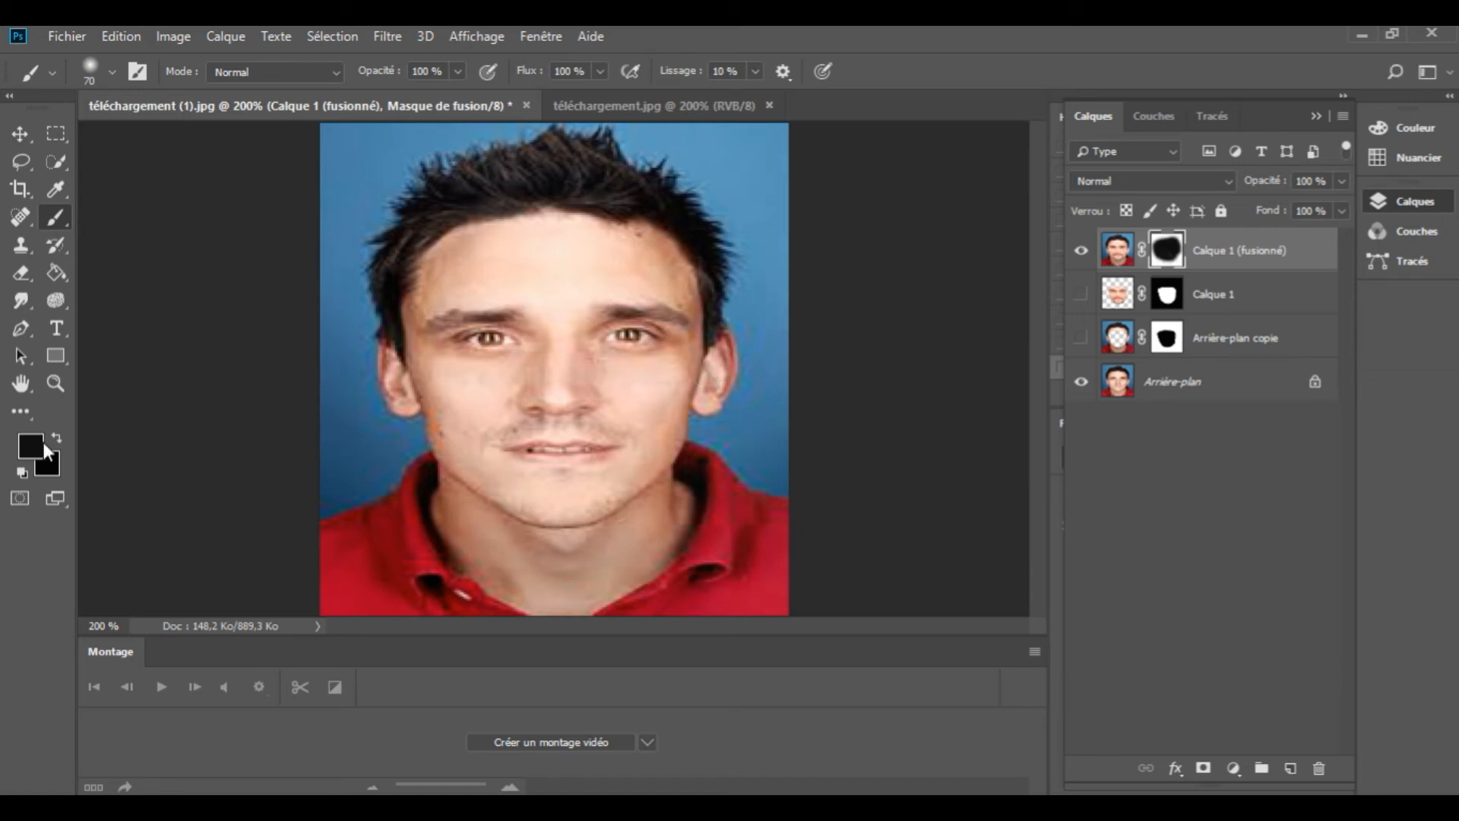
Restore the swapped face on the mask from eyes to chin by painting with near-white #f3e9e9.
click(34, 442)
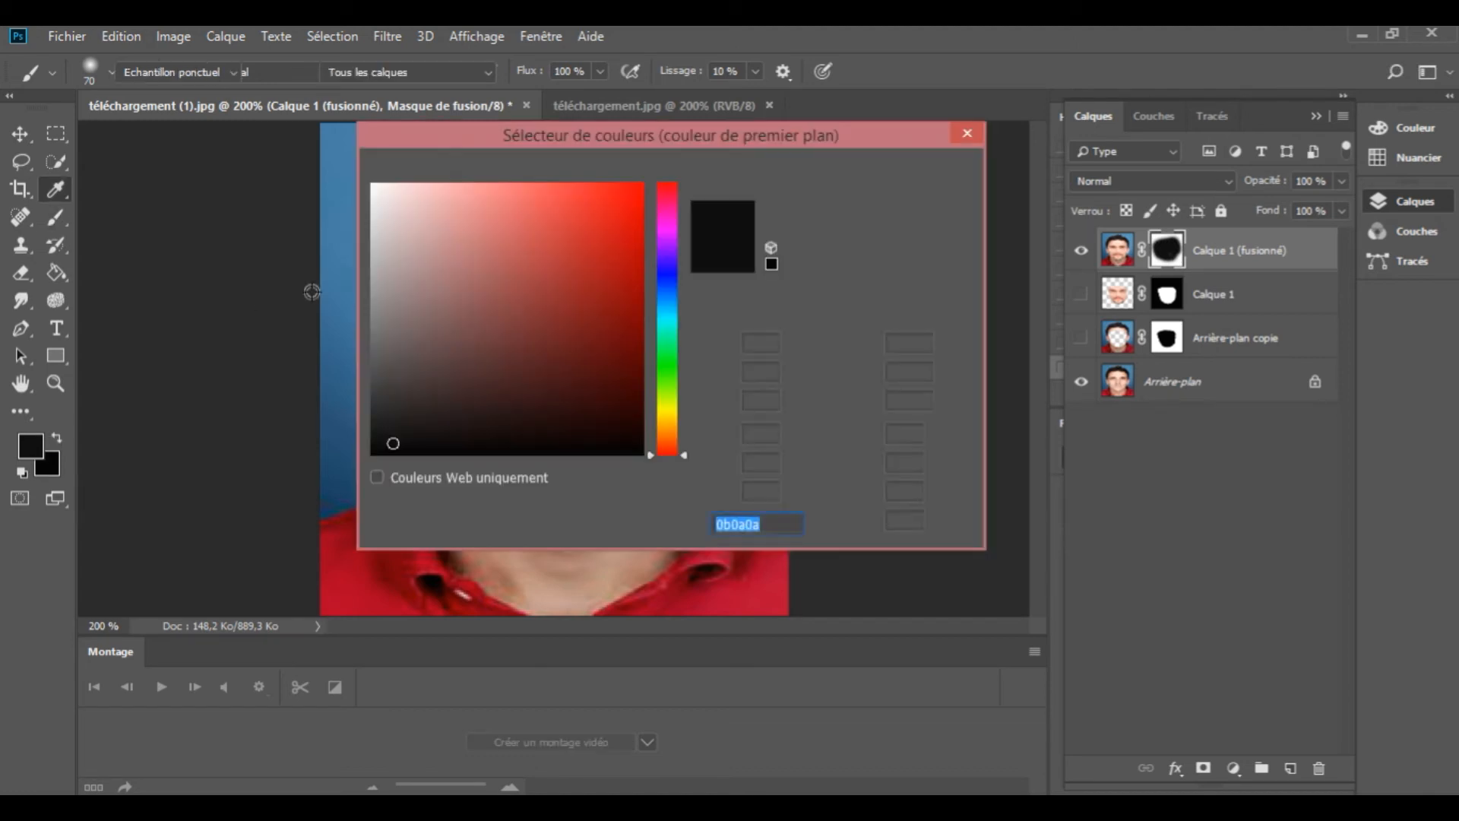
text(ffffff)
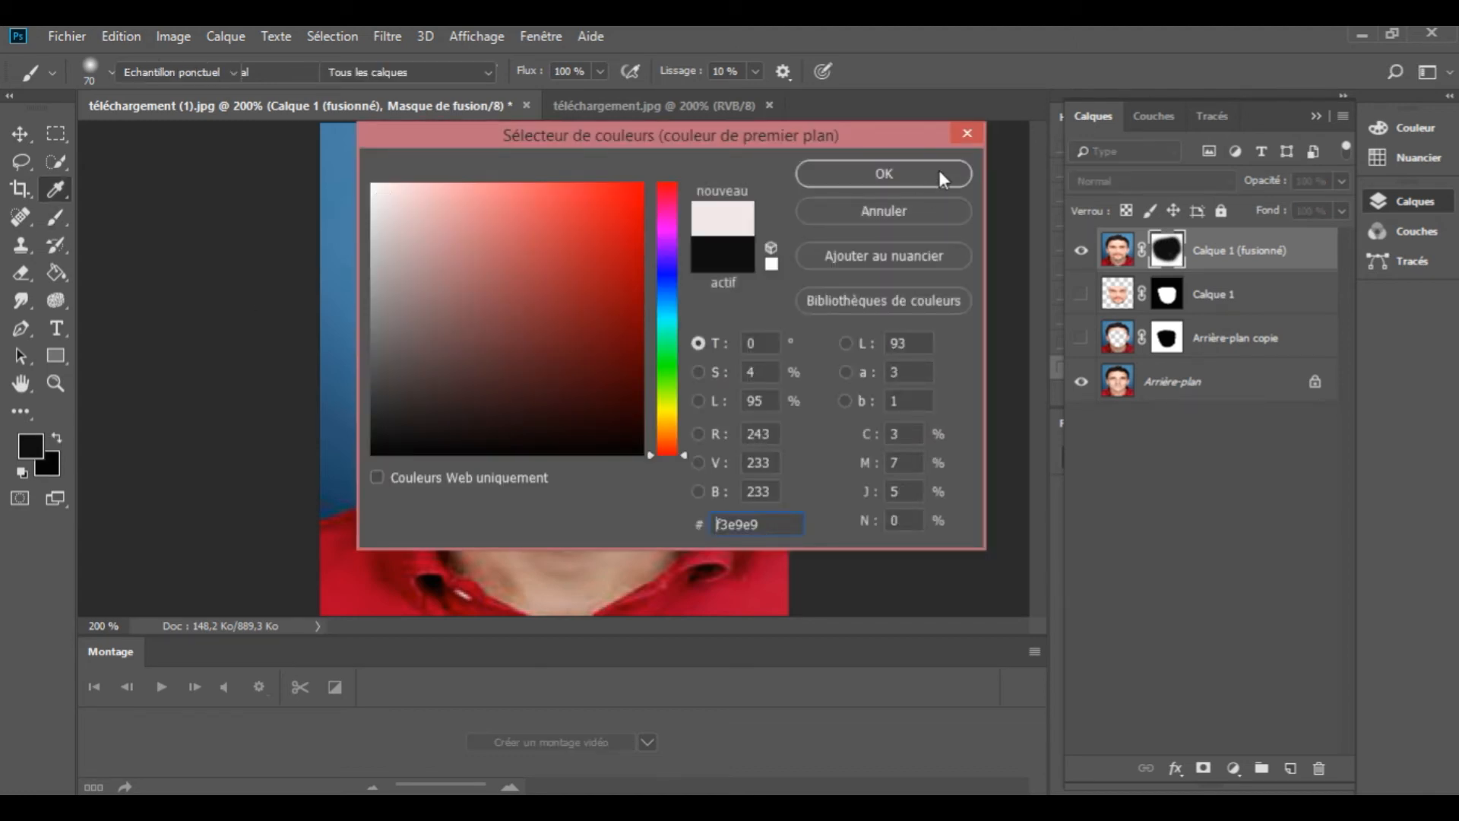
click(881, 173)
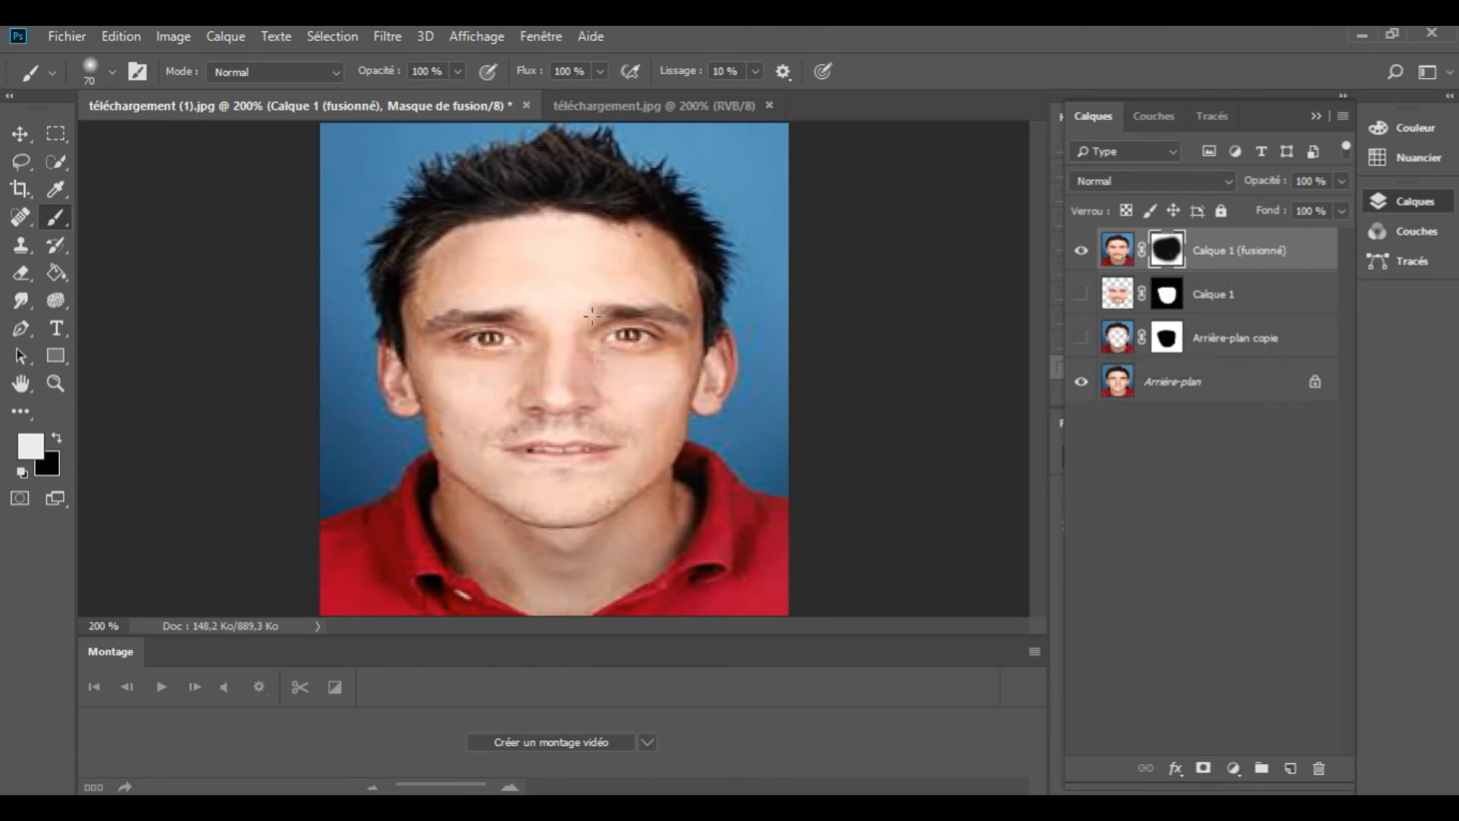
mouse_move(486, 335)
mouse_down()
mouse_move(512, 368)
mouse_move(455, 327)
mouse_move(472, 300)
mouse_move(590, 244)
mouse_move(636, 380)
mouse_move(652, 258)
mouse_up()
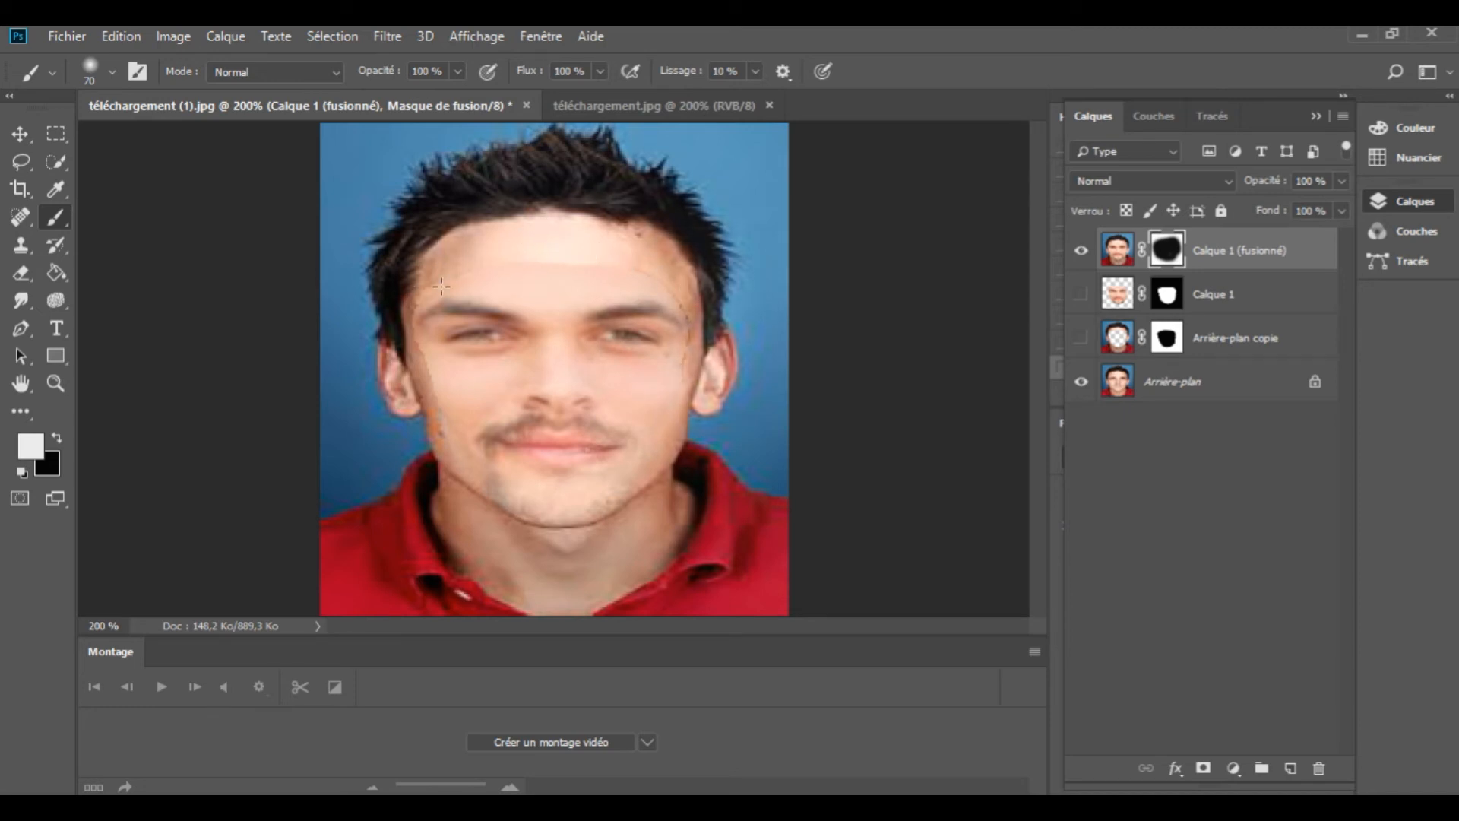
mouse_move(529, 507)
mouse_down()
mouse_move(608, 505)
mouse_move(631, 448)
mouse_move(581, 516)
mouse_move(568, 499)
mouse_up()
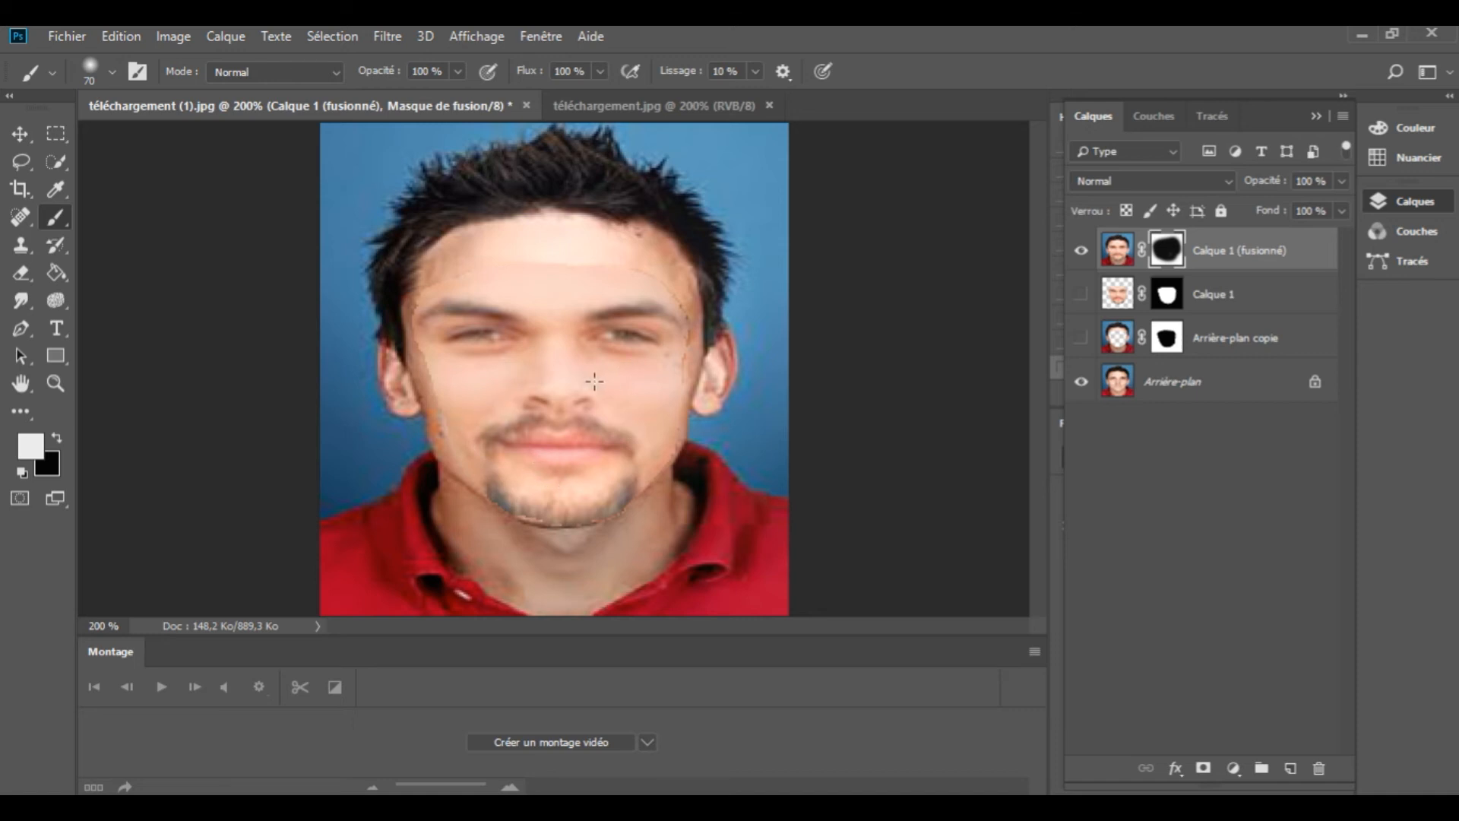
key(ctrl+i)
Paint the mask in near-black #121111 along both sides of the face and across the forehead to hide the seams.
click(38, 447)
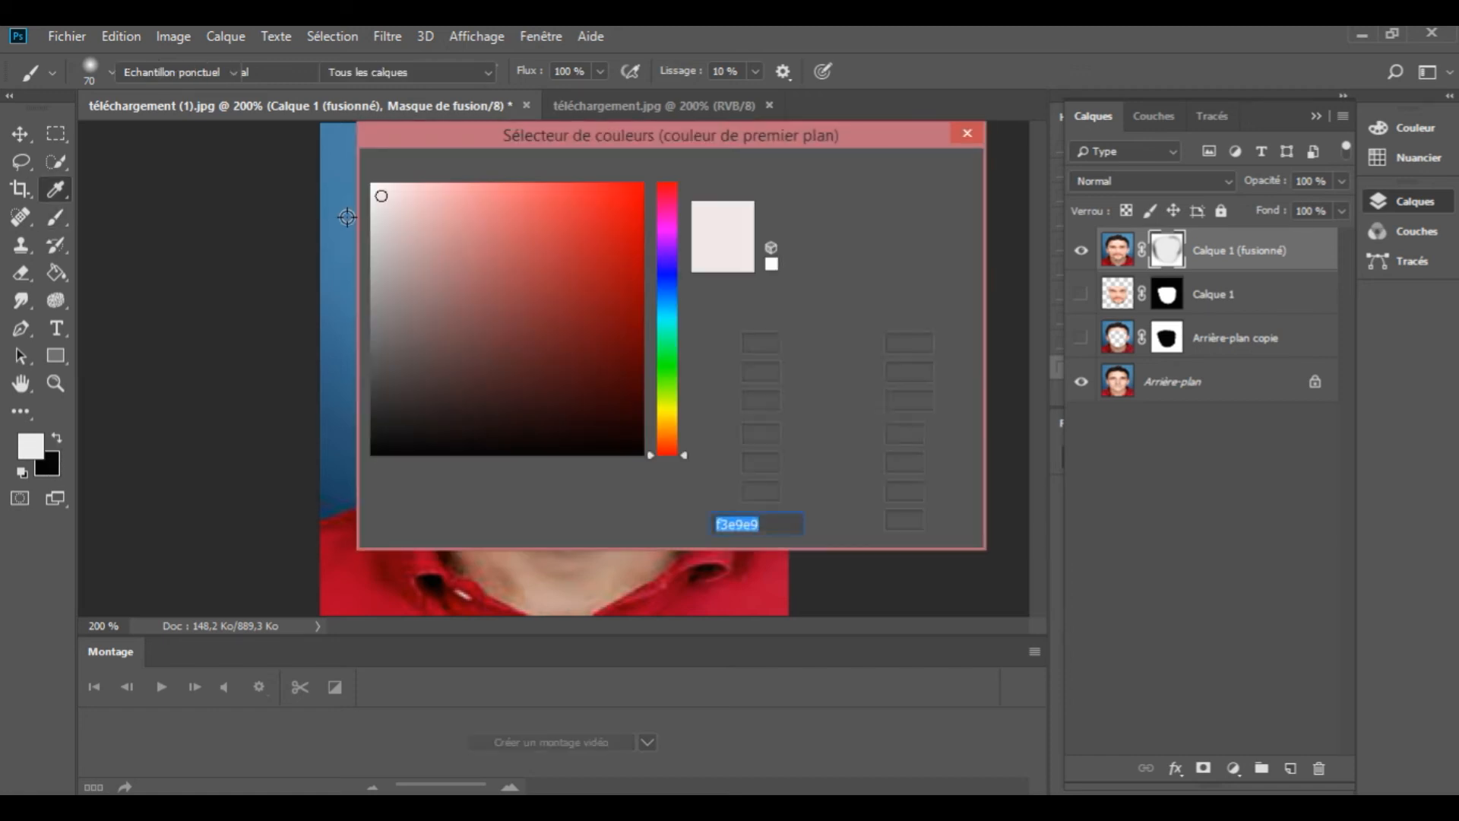
click(387, 435)
click(886, 175)
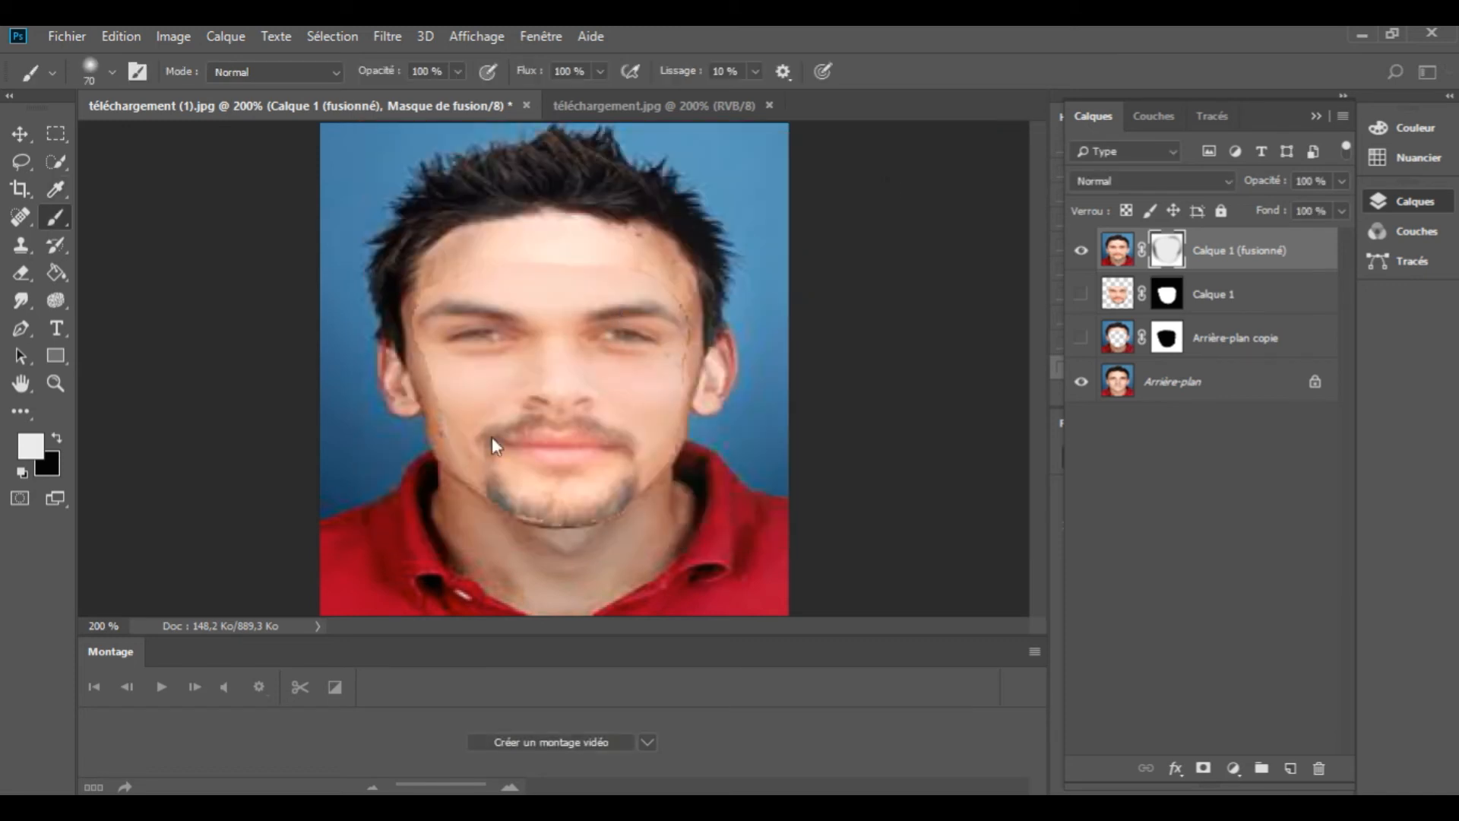
drag(445, 430, 418, 351)
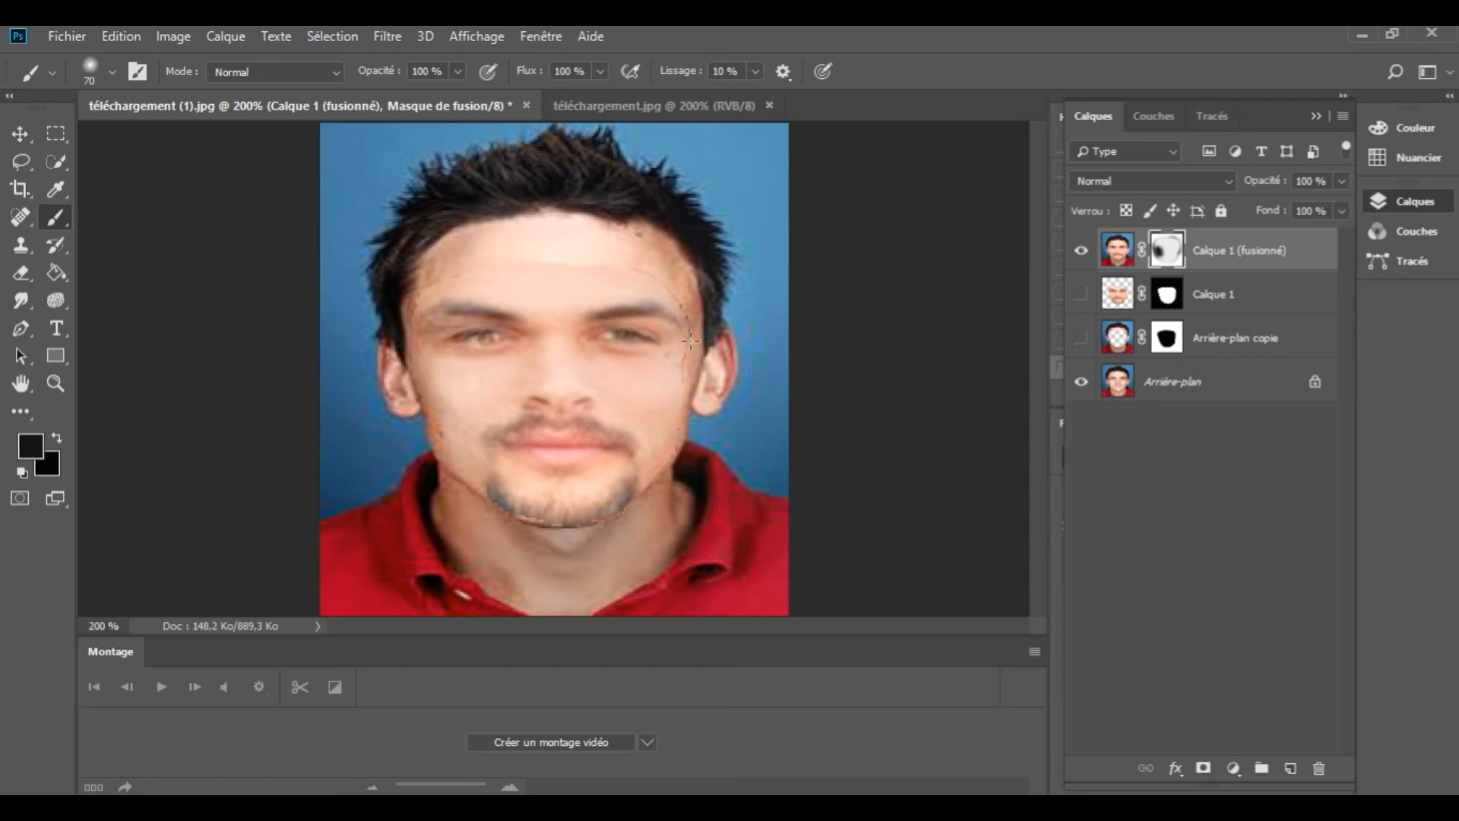
click(683, 300)
drag(671, 281, 547, 258)
click(519, 244)
drag(423, 275, 465, 258)
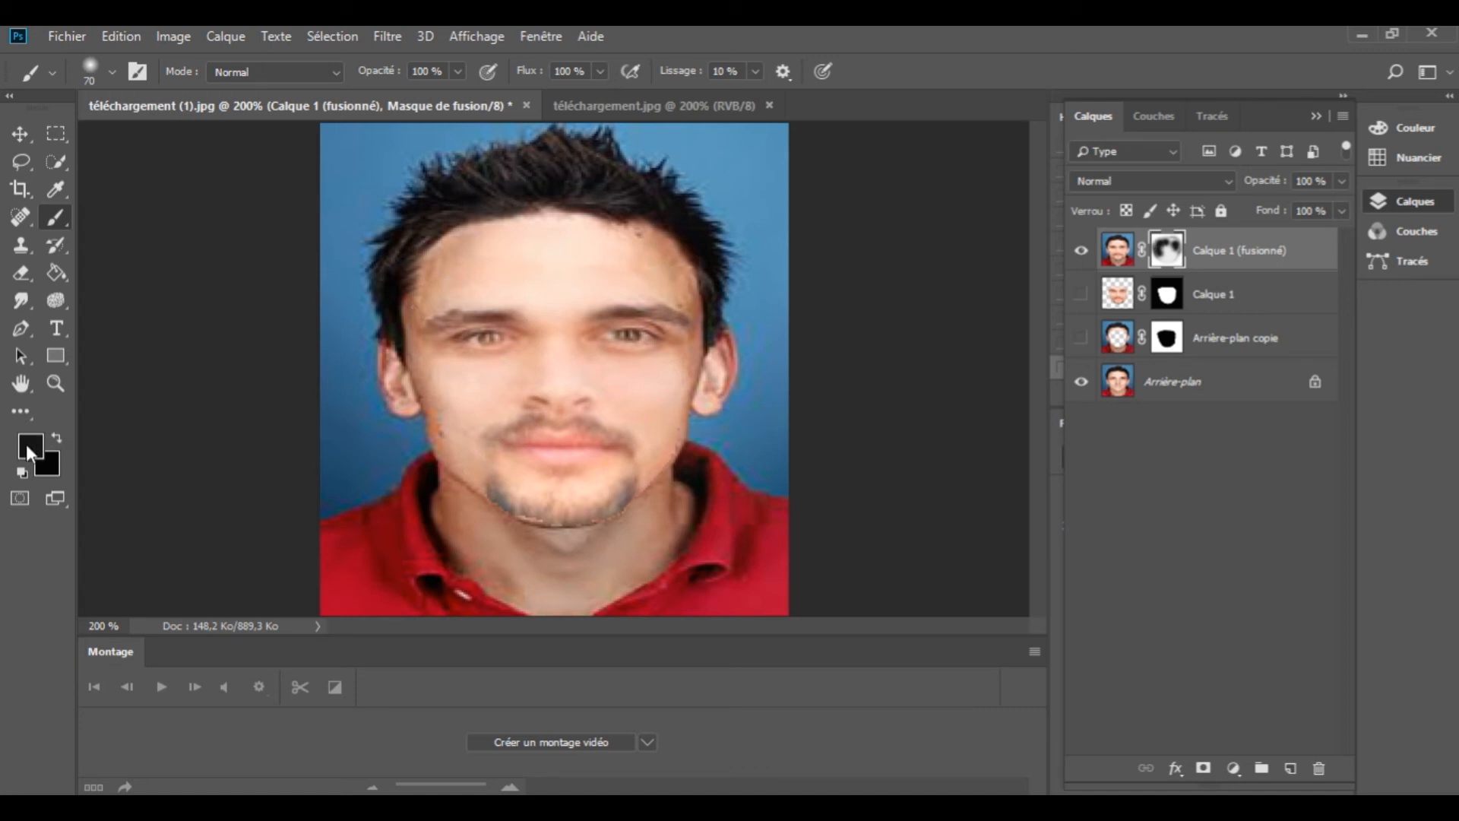
Bring the swapped eyes back on the mask with a soft 30 px brush in near-white #f4ebeb.
click(28, 445)
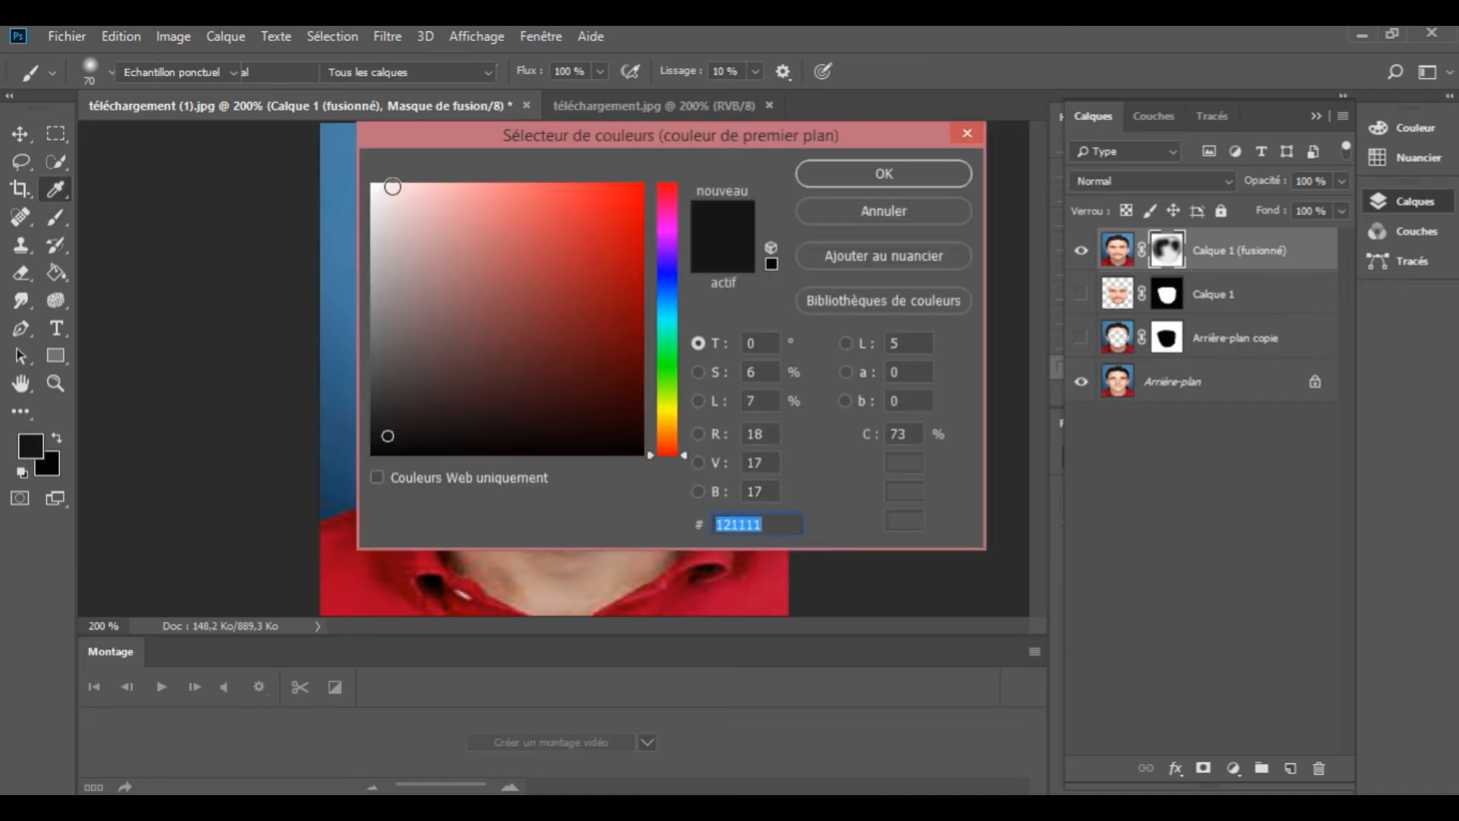
click(382, 192)
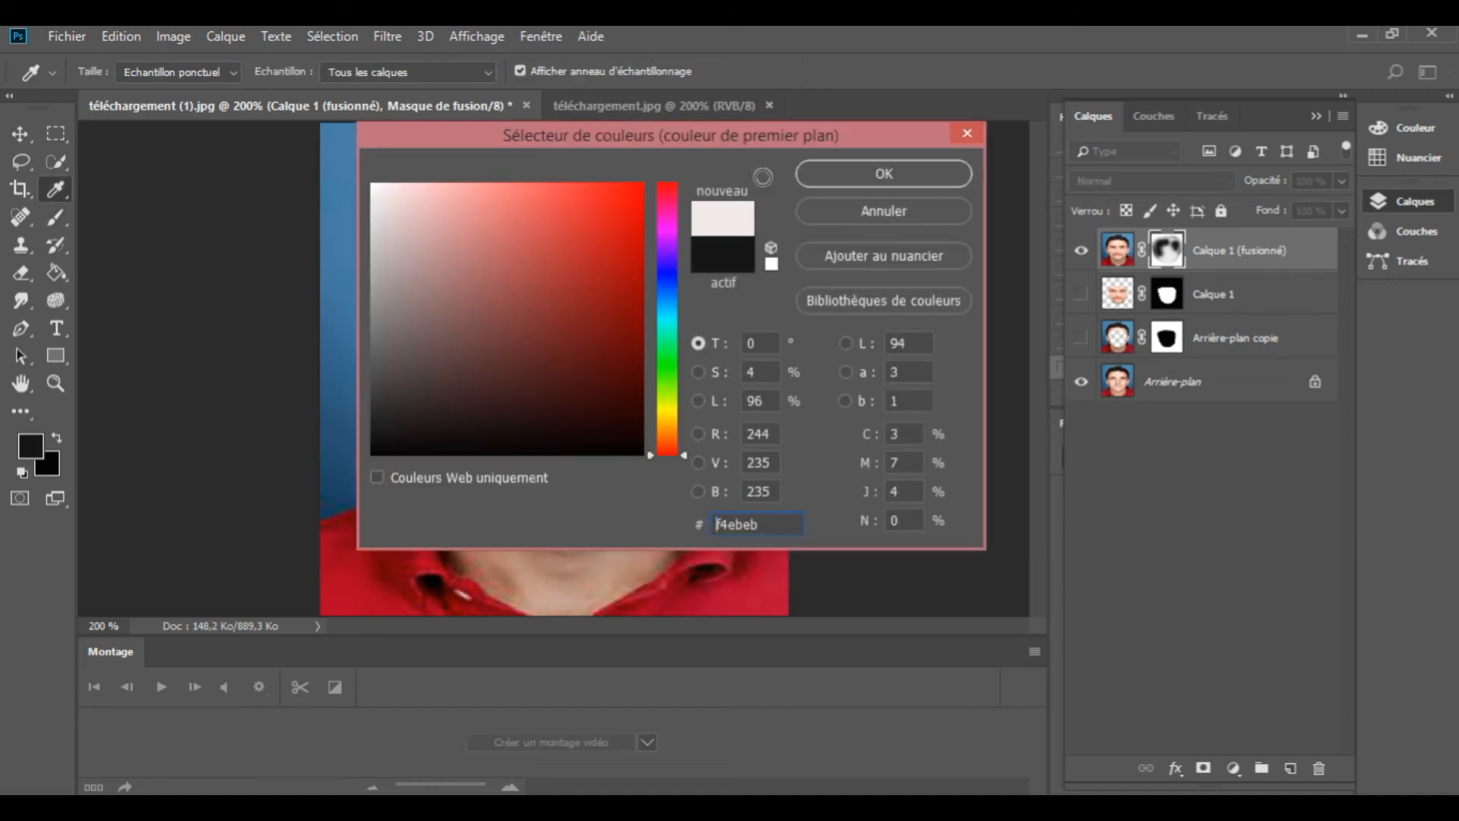
click(867, 175)
key(b)
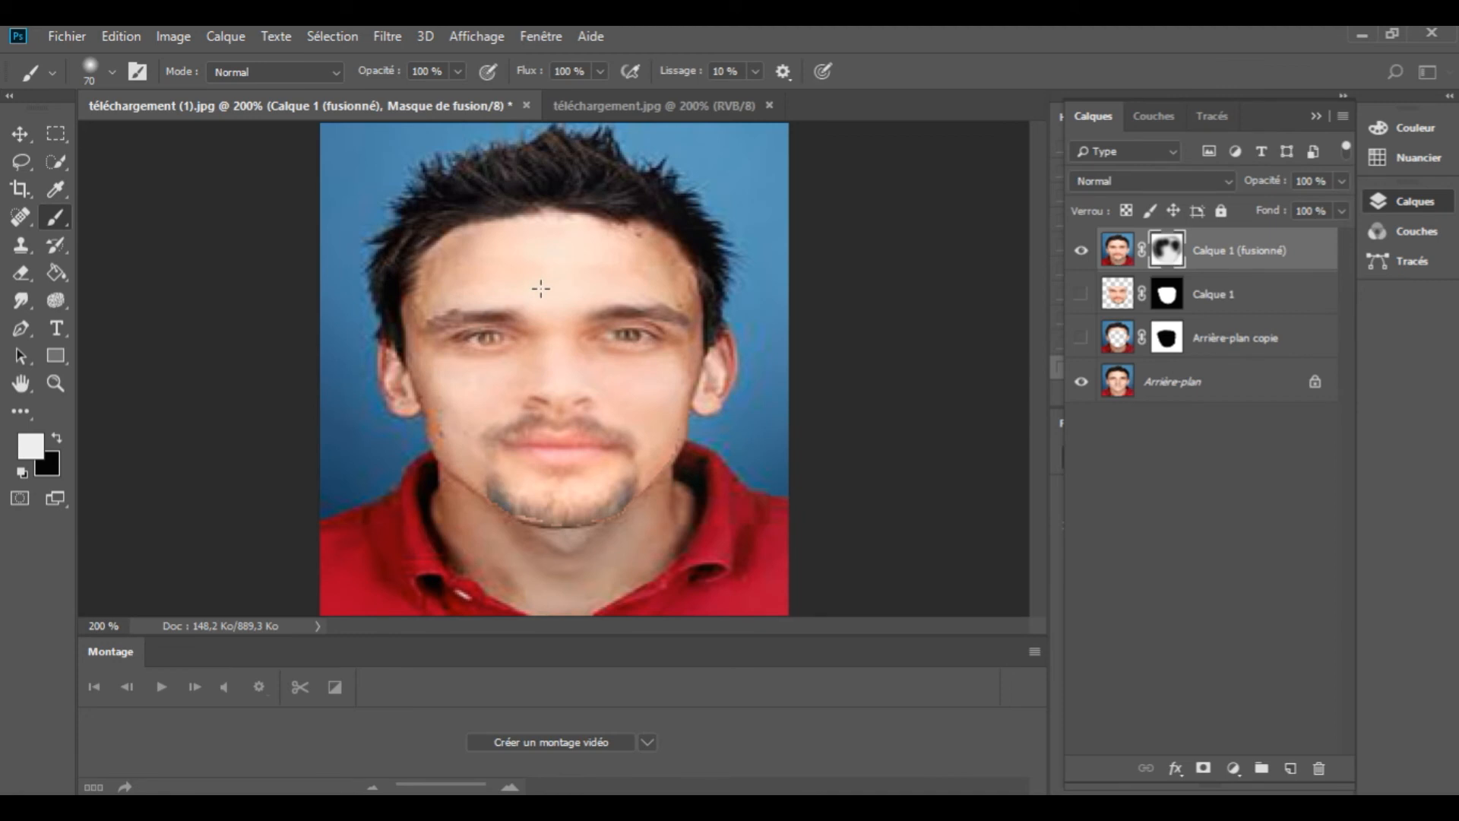
right_click(540, 288)
drag(705, 340, 703, 341)
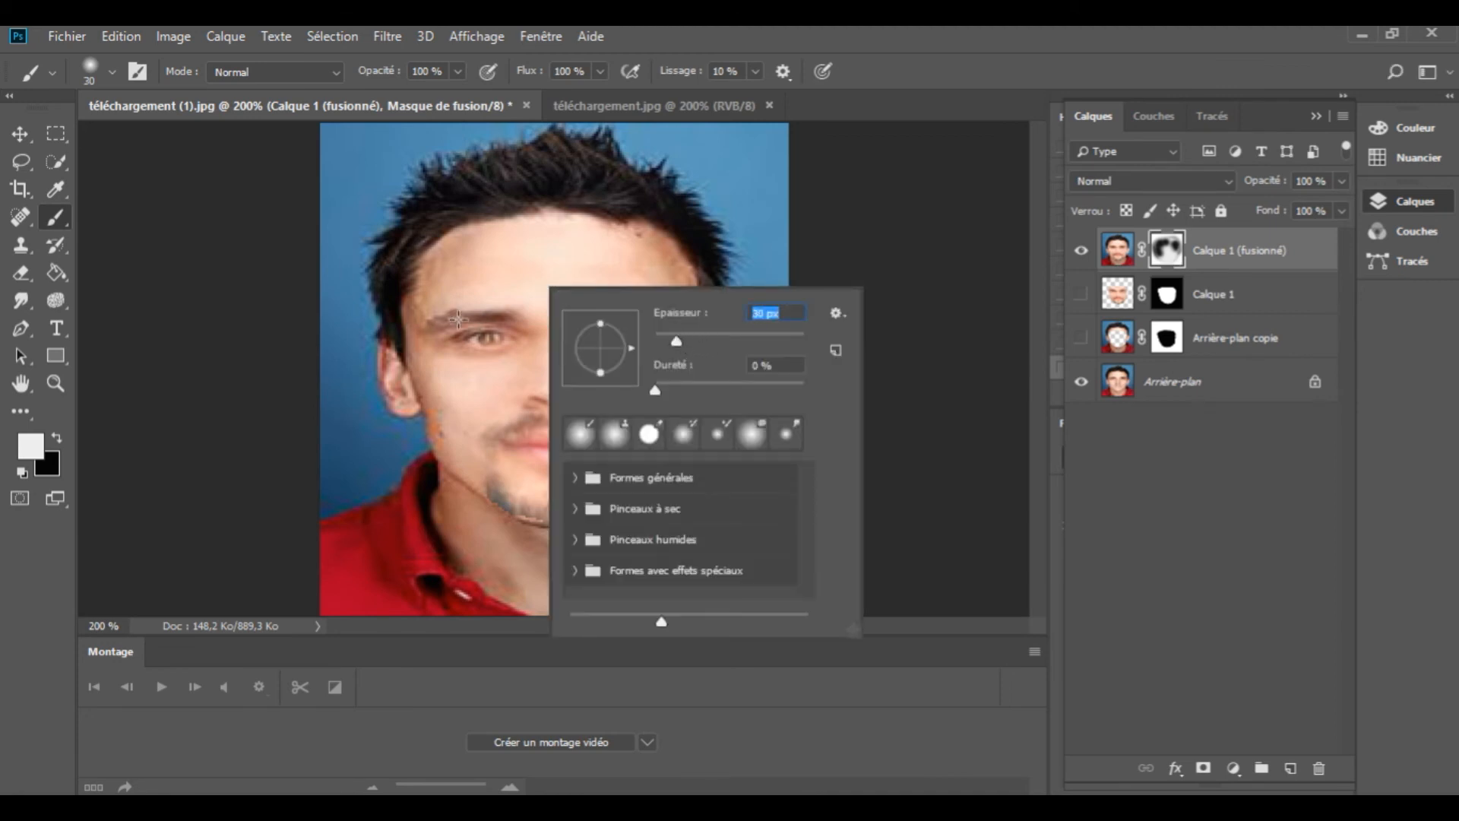
key(Return)
drag(444, 337, 520, 341)
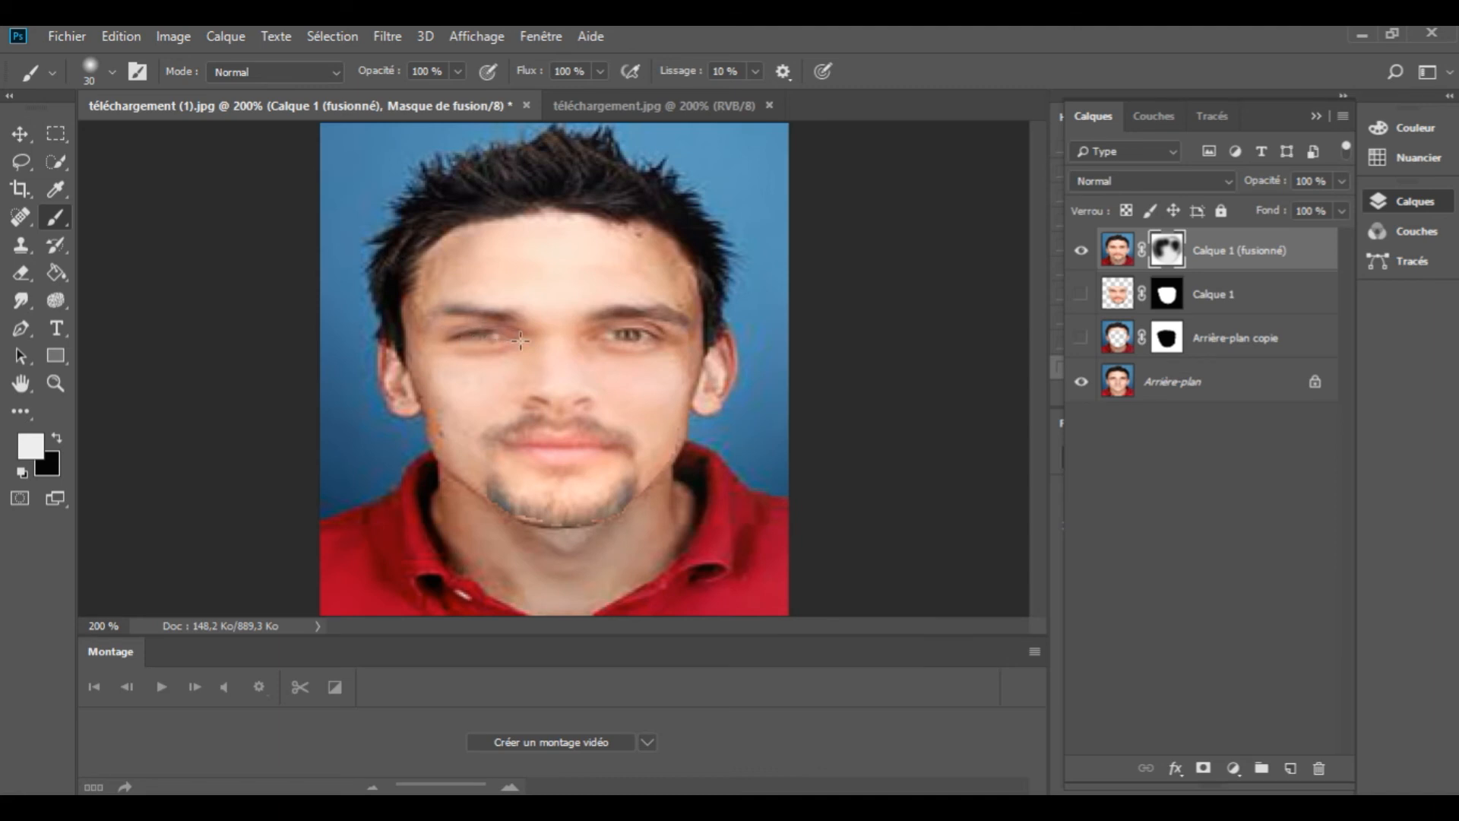
mouse_move(605, 331)
mouse_down()
mouse_move(681, 341)
mouse_move(609, 344)
mouse_up()
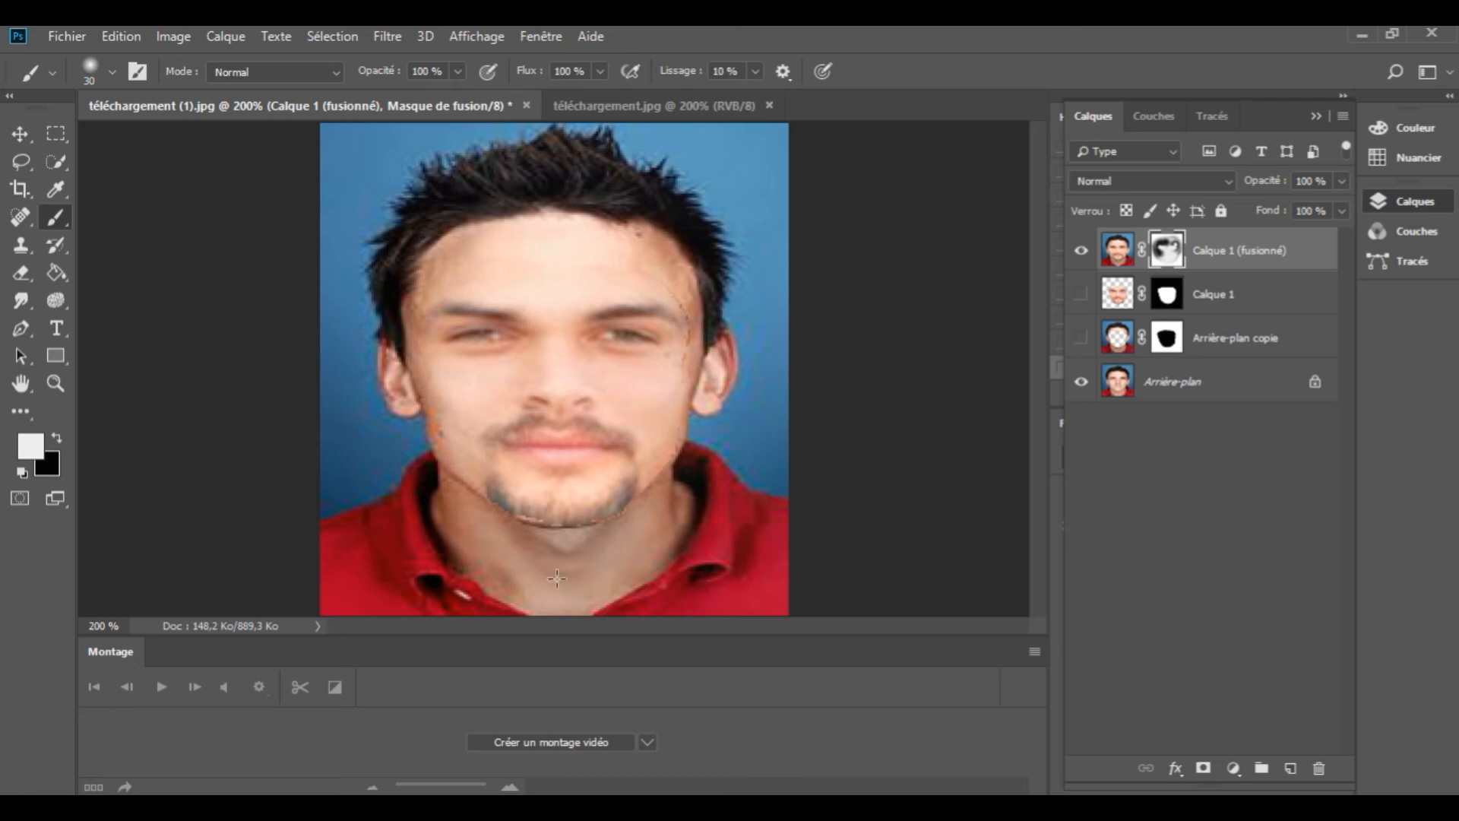
Save the composite as a JPEG named V in Documents at Maximum quality 12, keeping the existing téléchargement (1).jpg.
click(65, 34)
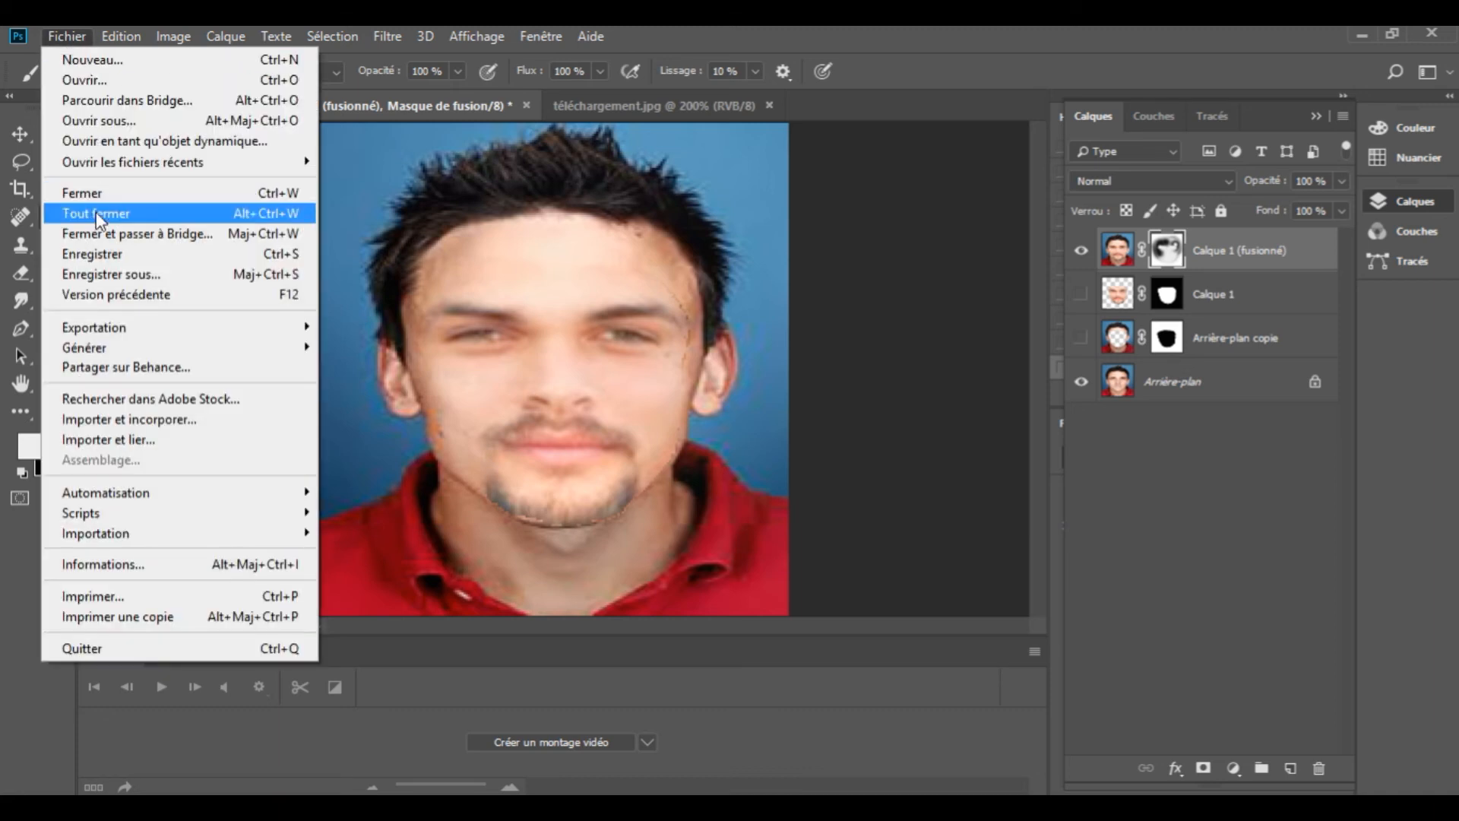
click(97, 271)
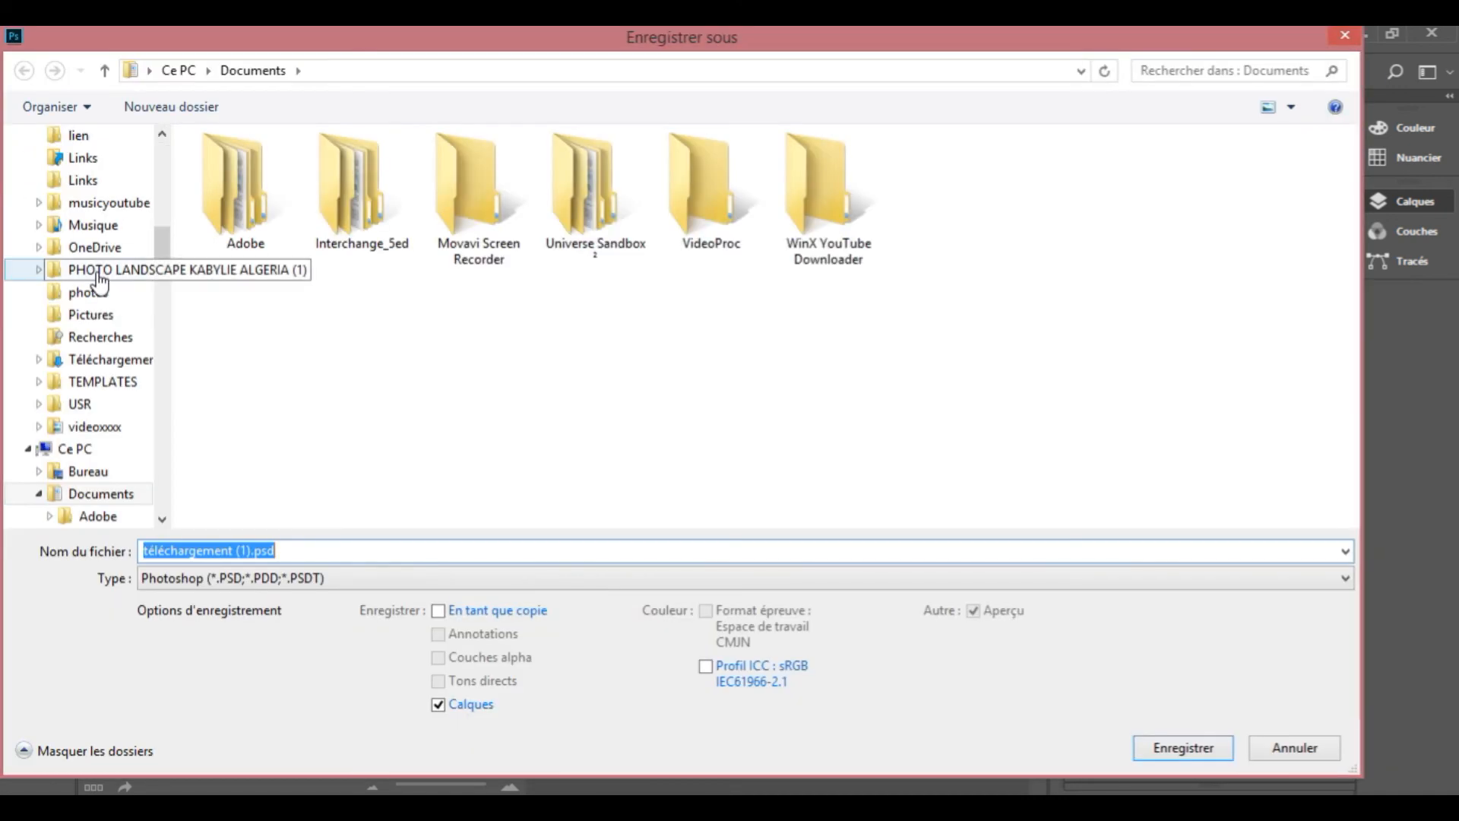
click(320, 590)
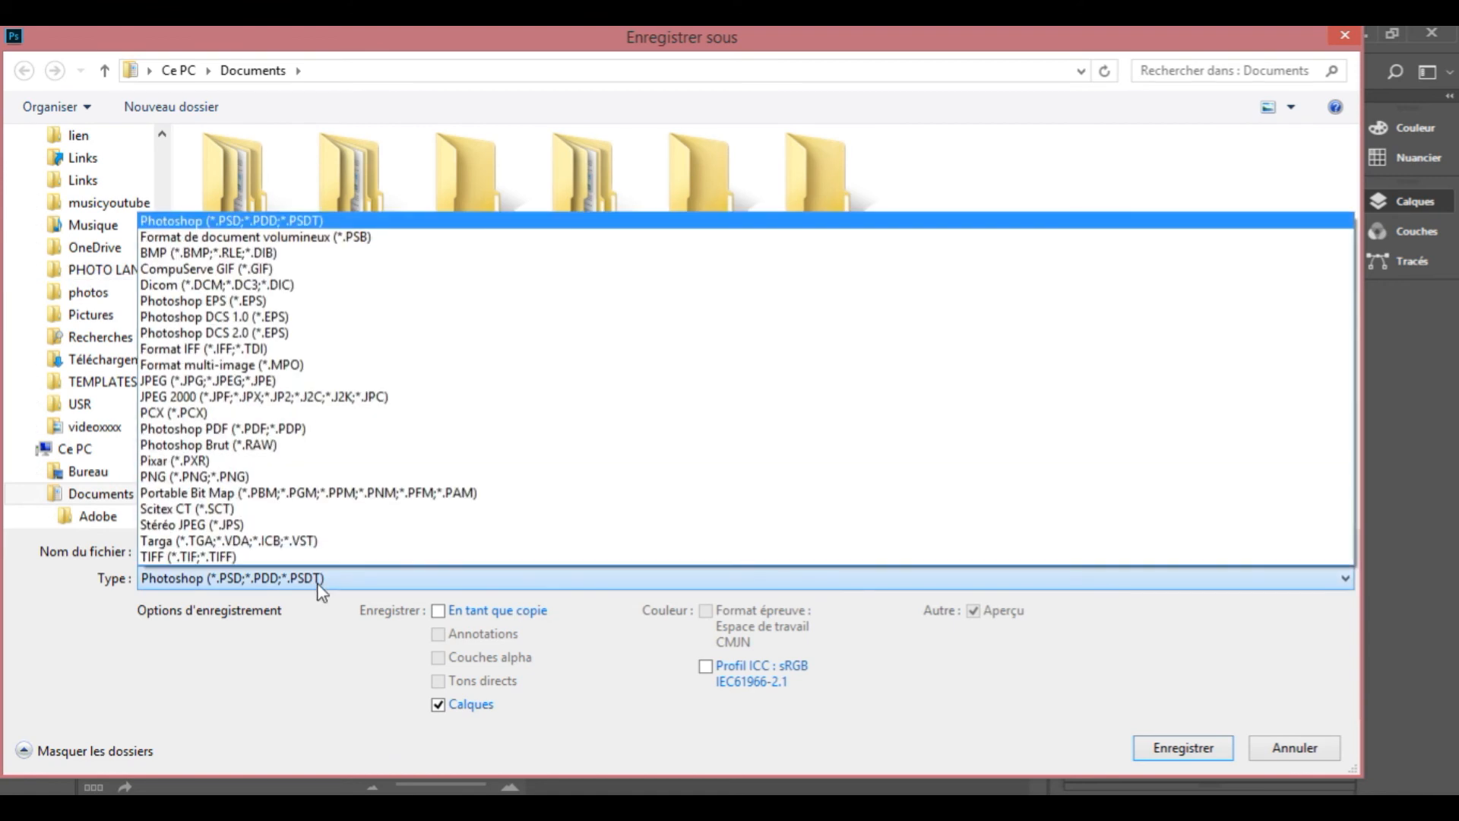
click(271, 381)
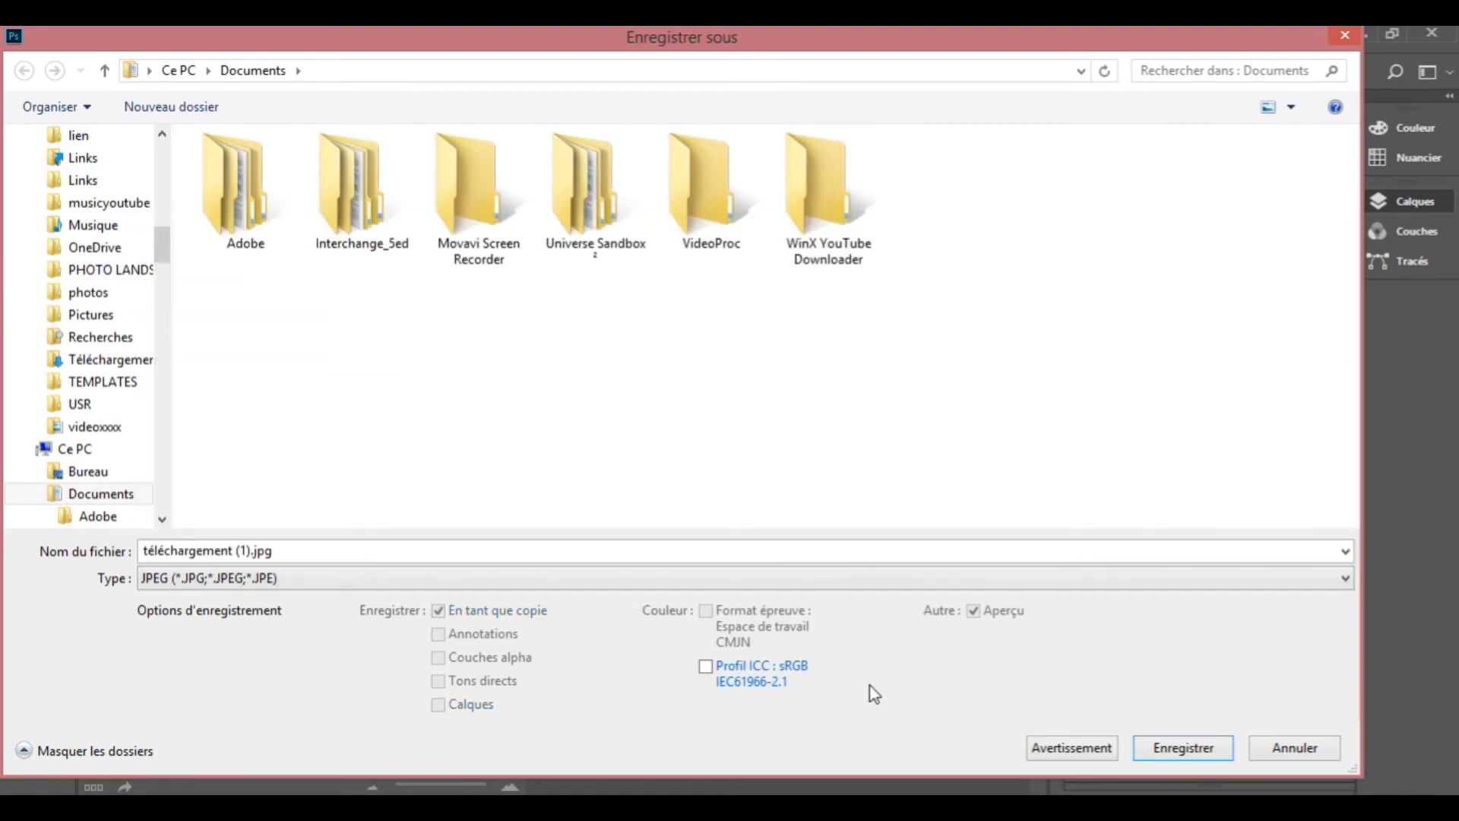
click(1186, 748)
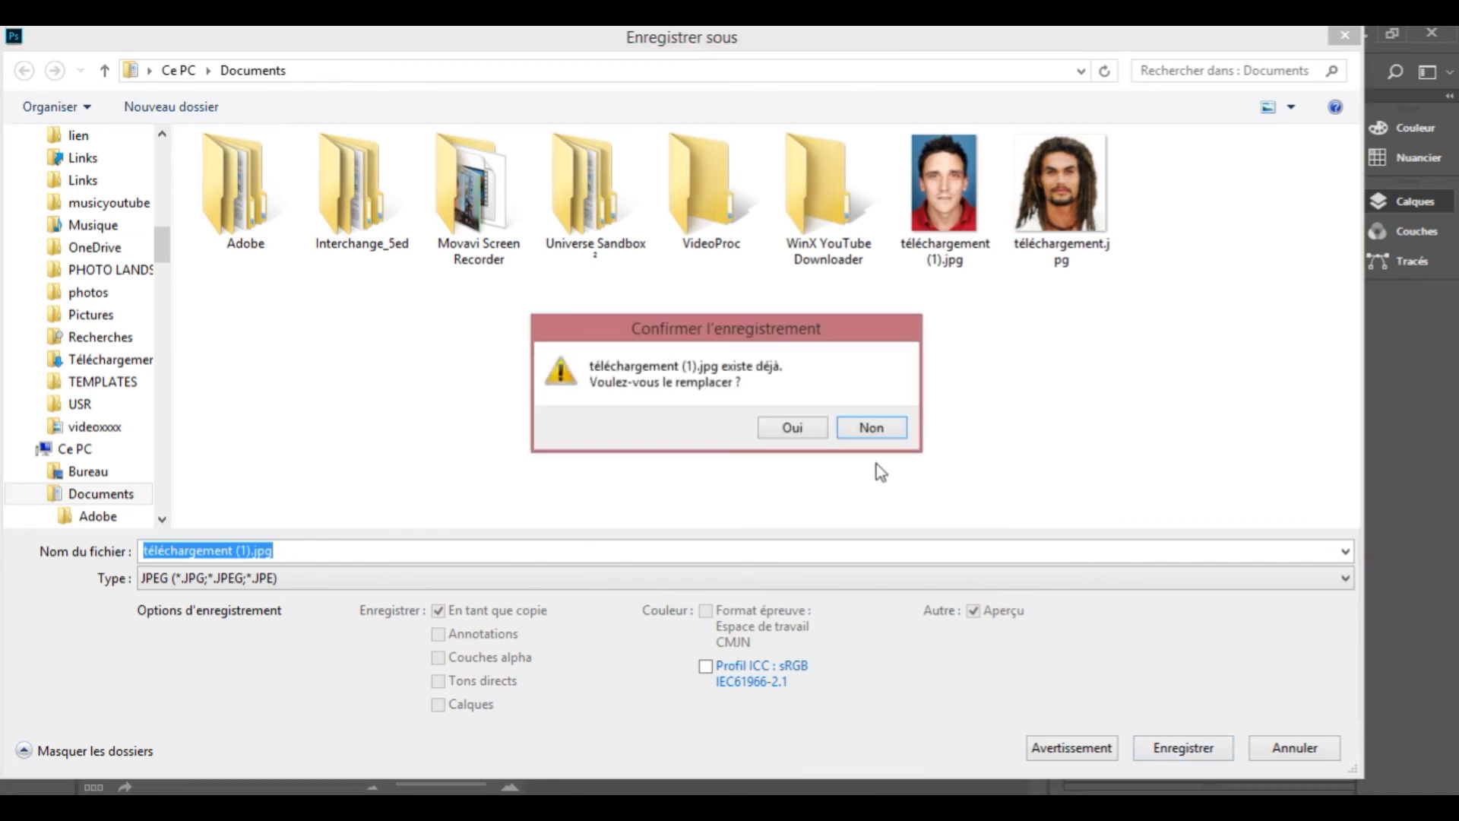
click(877, 428)
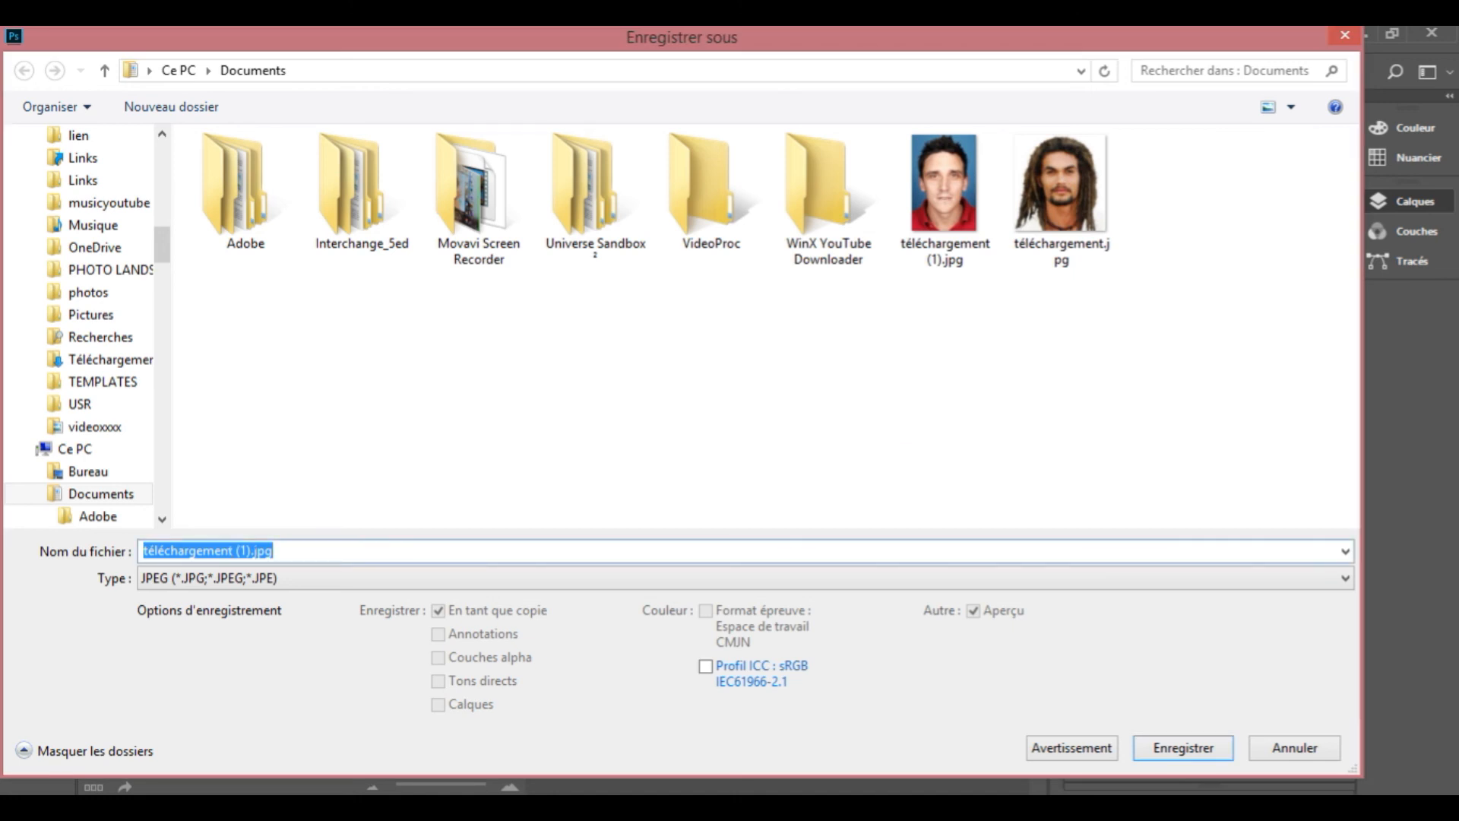
text(V)
click(1203, 751)
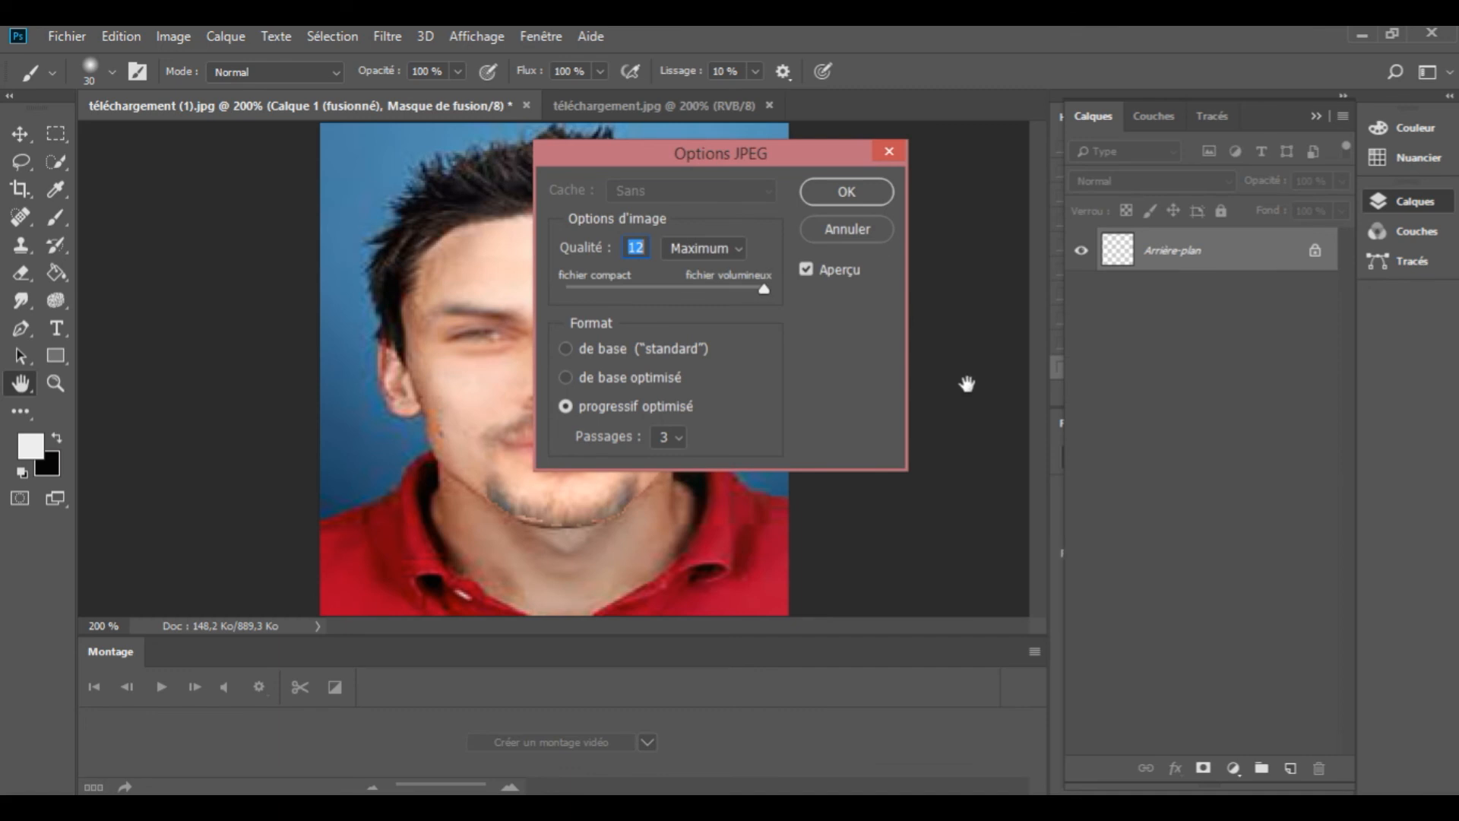
click(862, 195)
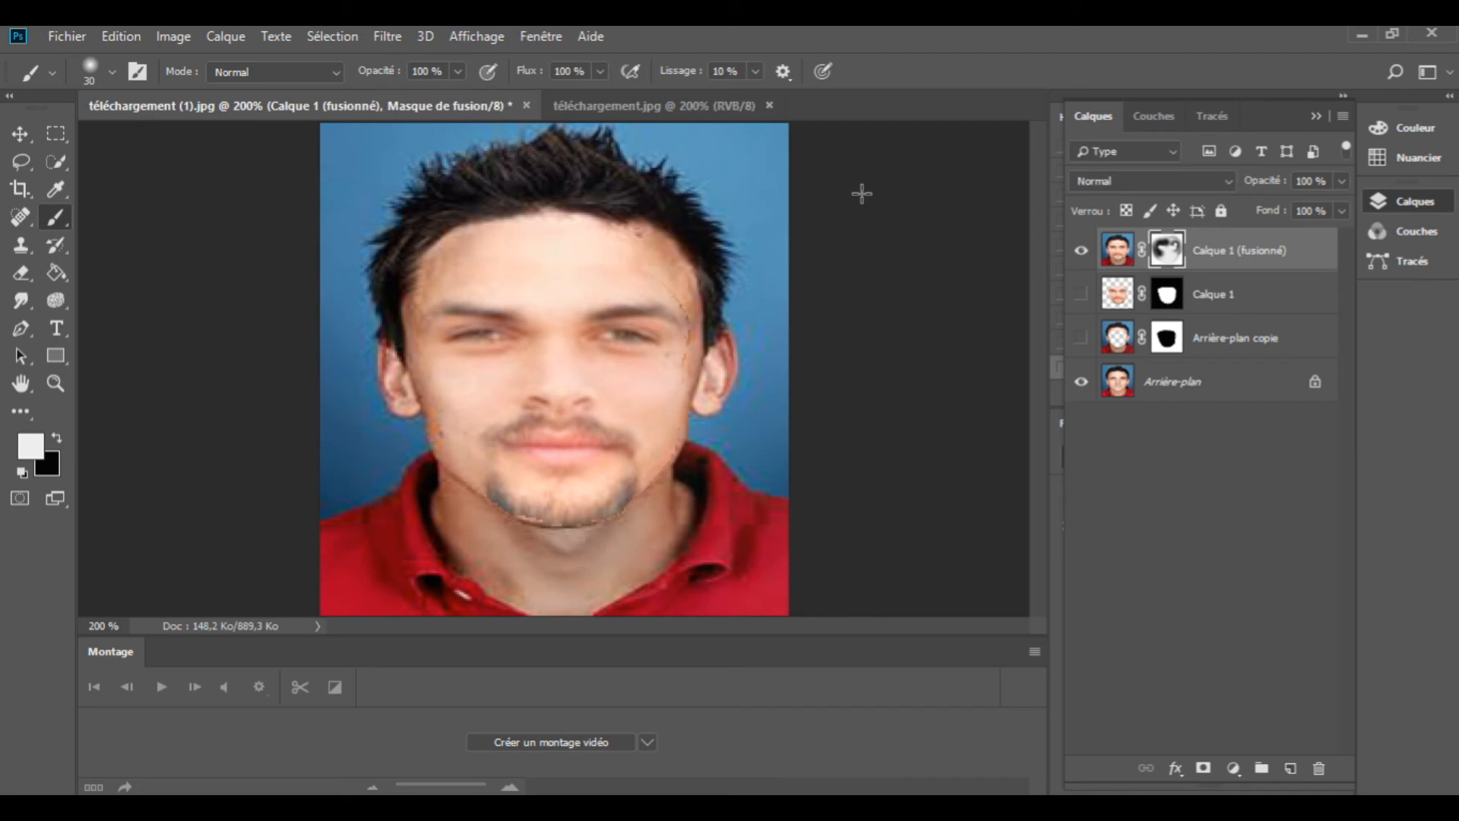
Close the edited téléchargement (1).jpg without saving and clear the face selection in téléchargement.jpg.
click(527, 104)
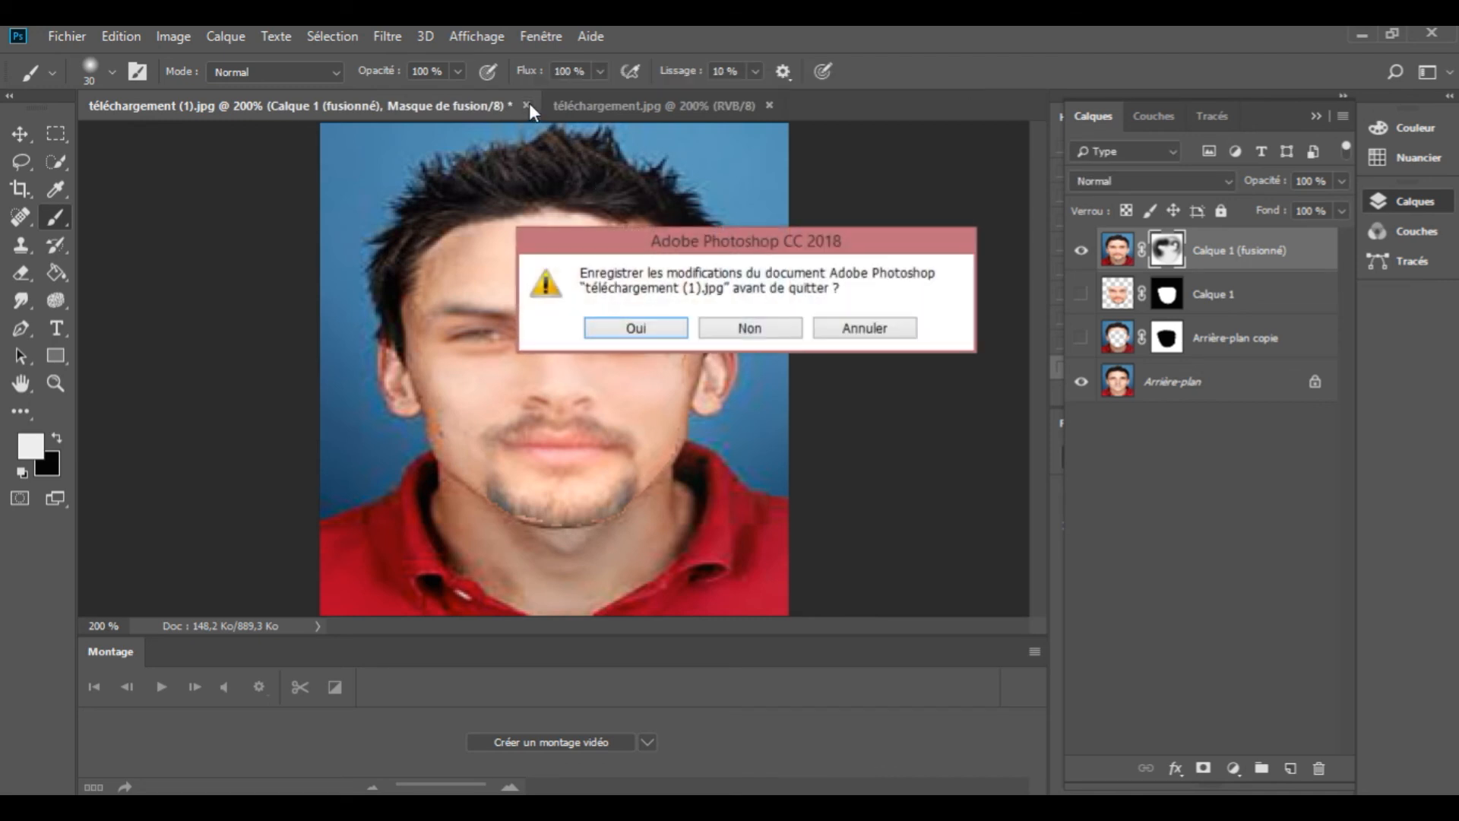
click(753, 322)
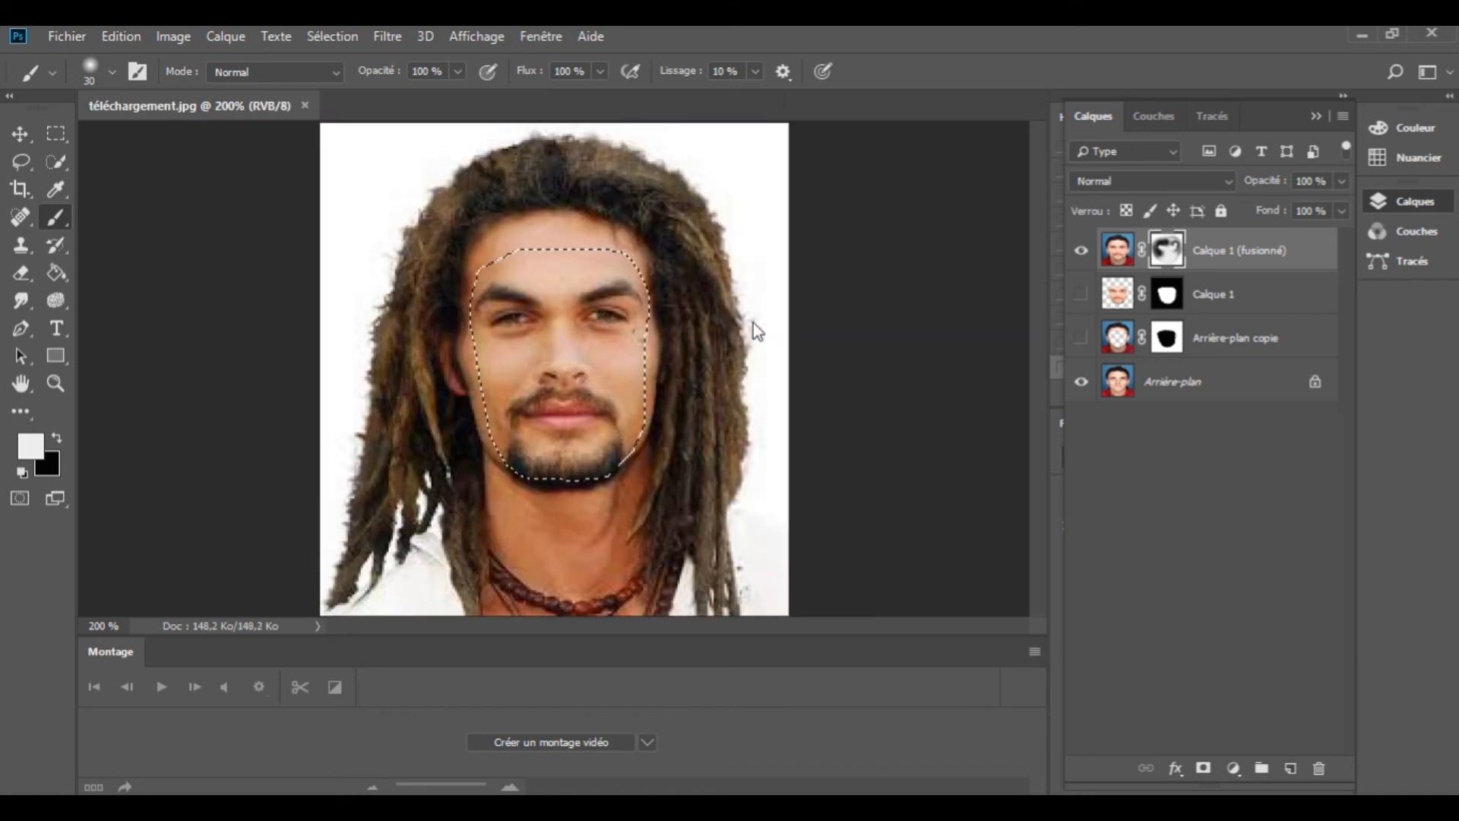
click(332, 35)
click(350, 77)
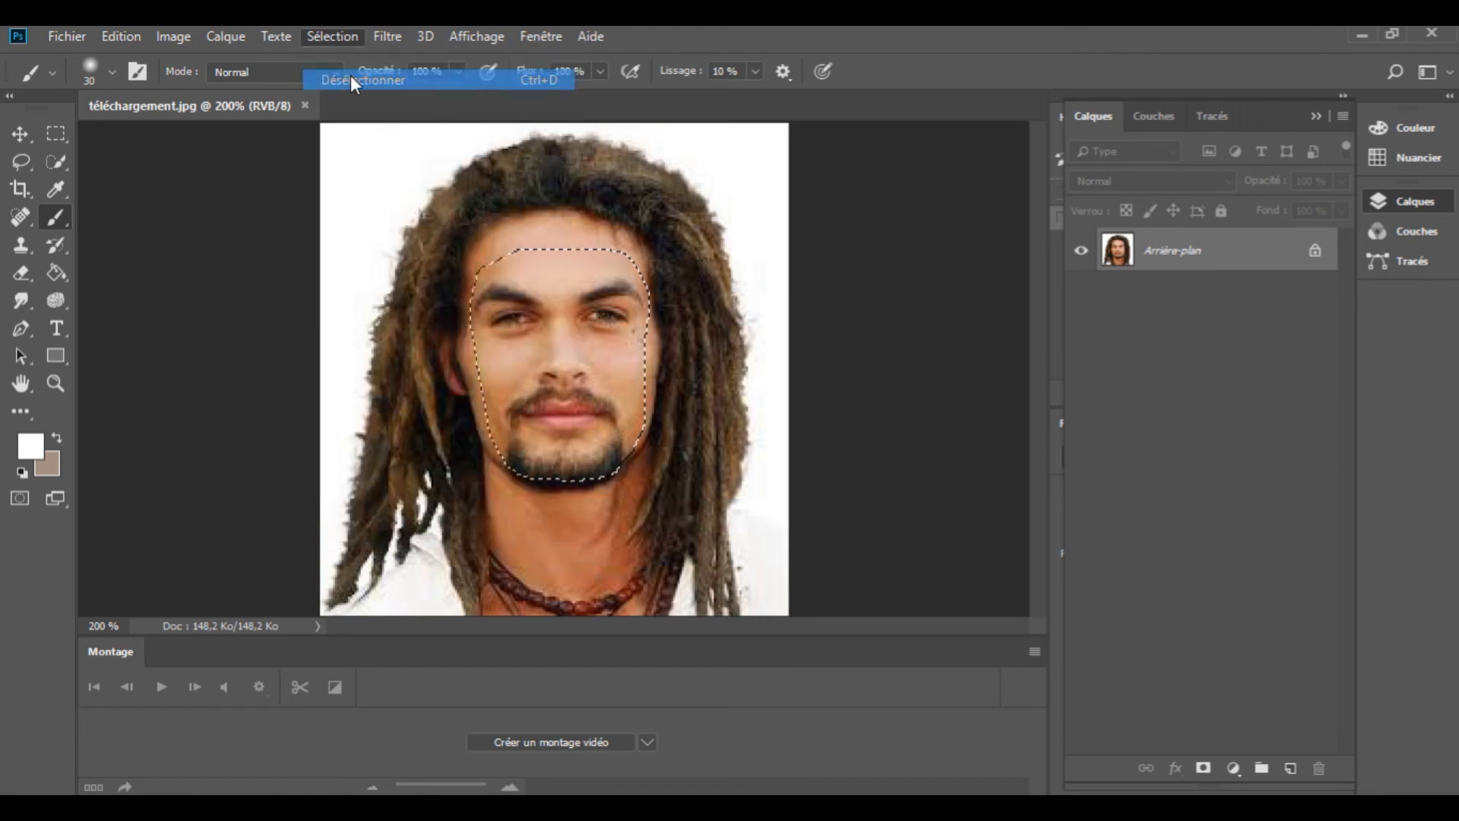
Reopen the original téléchargement (1).jpg from the Documents folder.
click(71, 33)
click(73, 79)
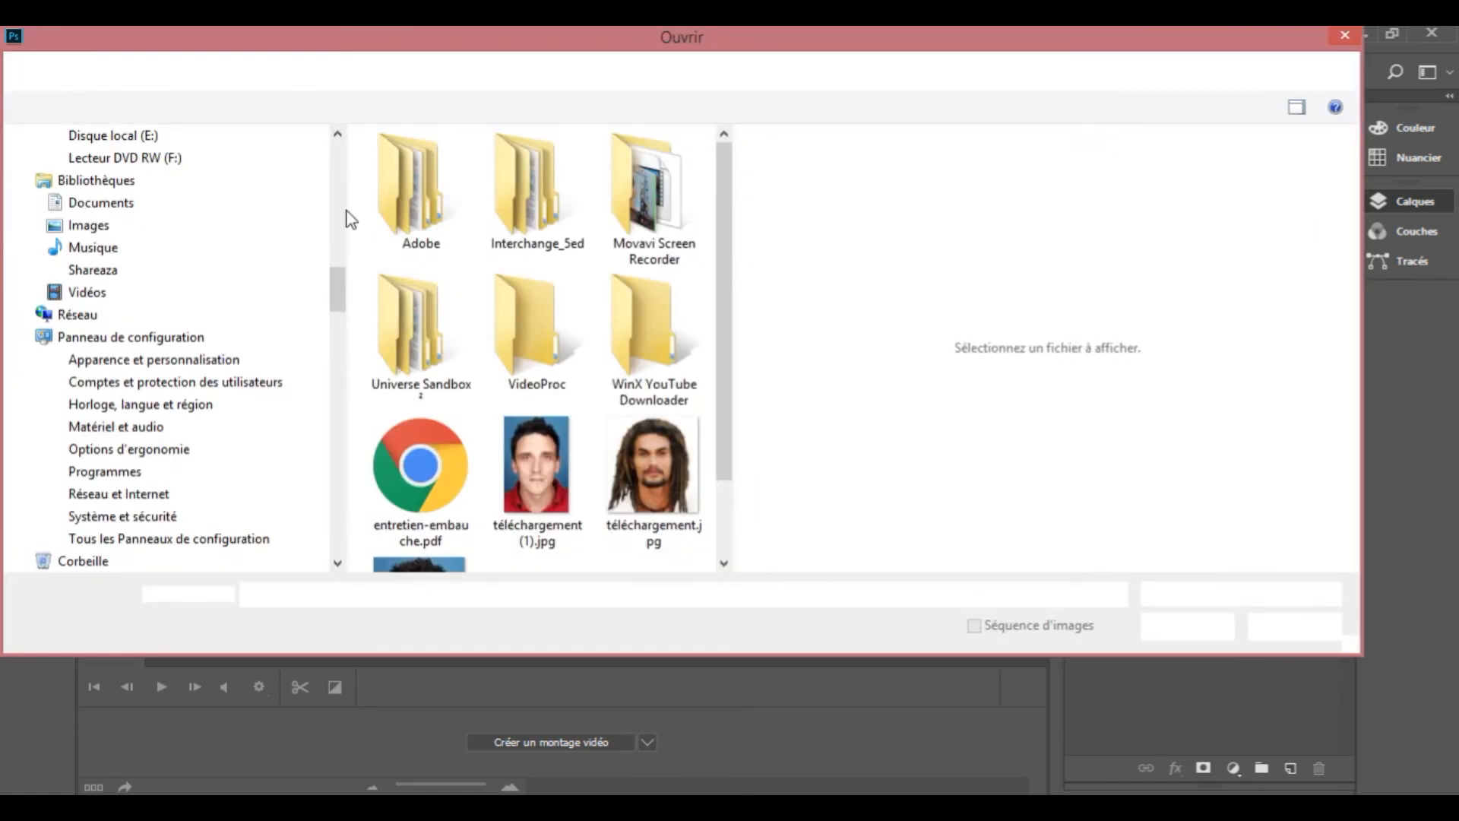
click(535, 469)
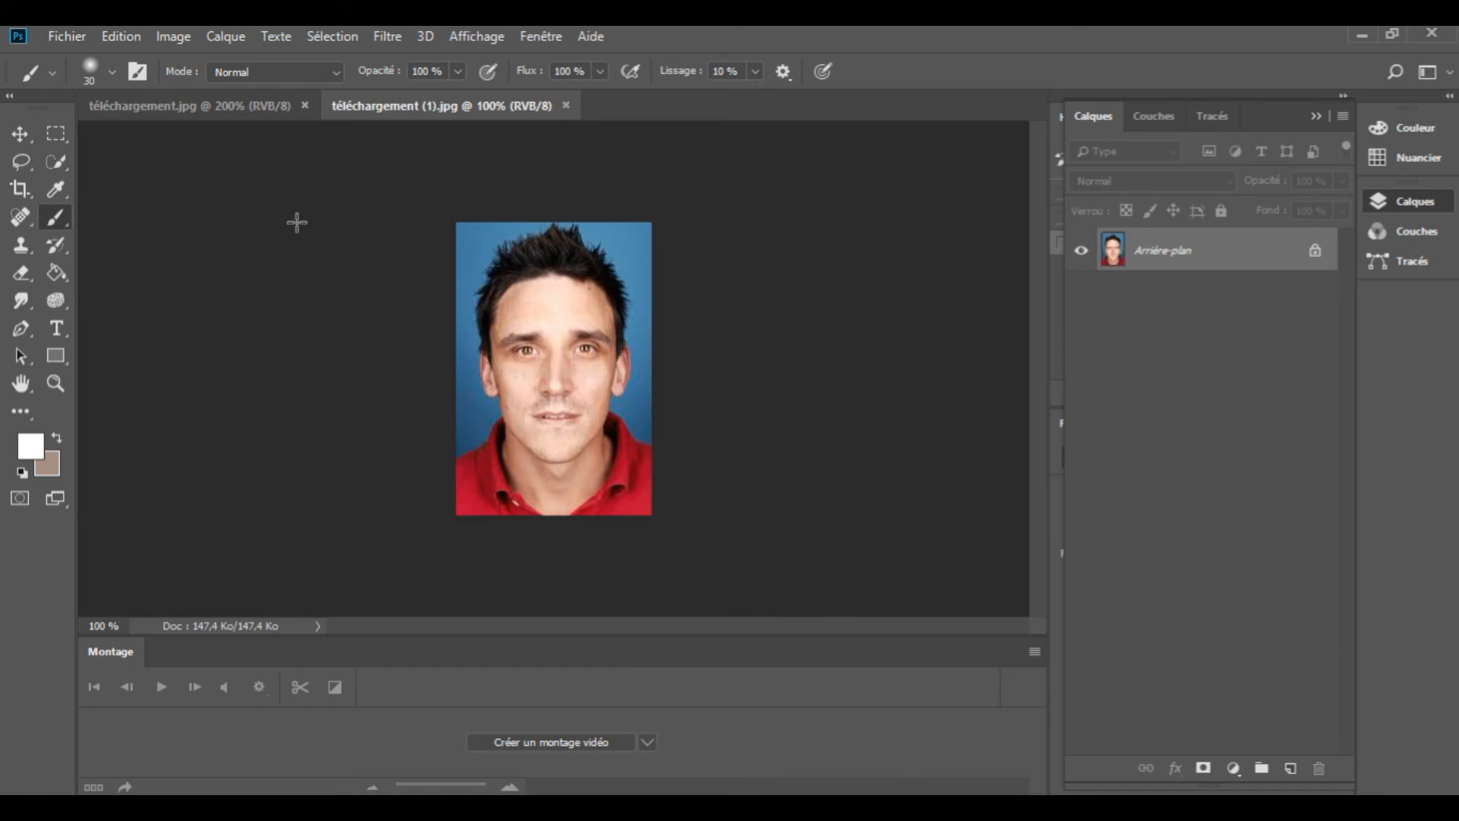
click(472, 37)
click(488, 193)
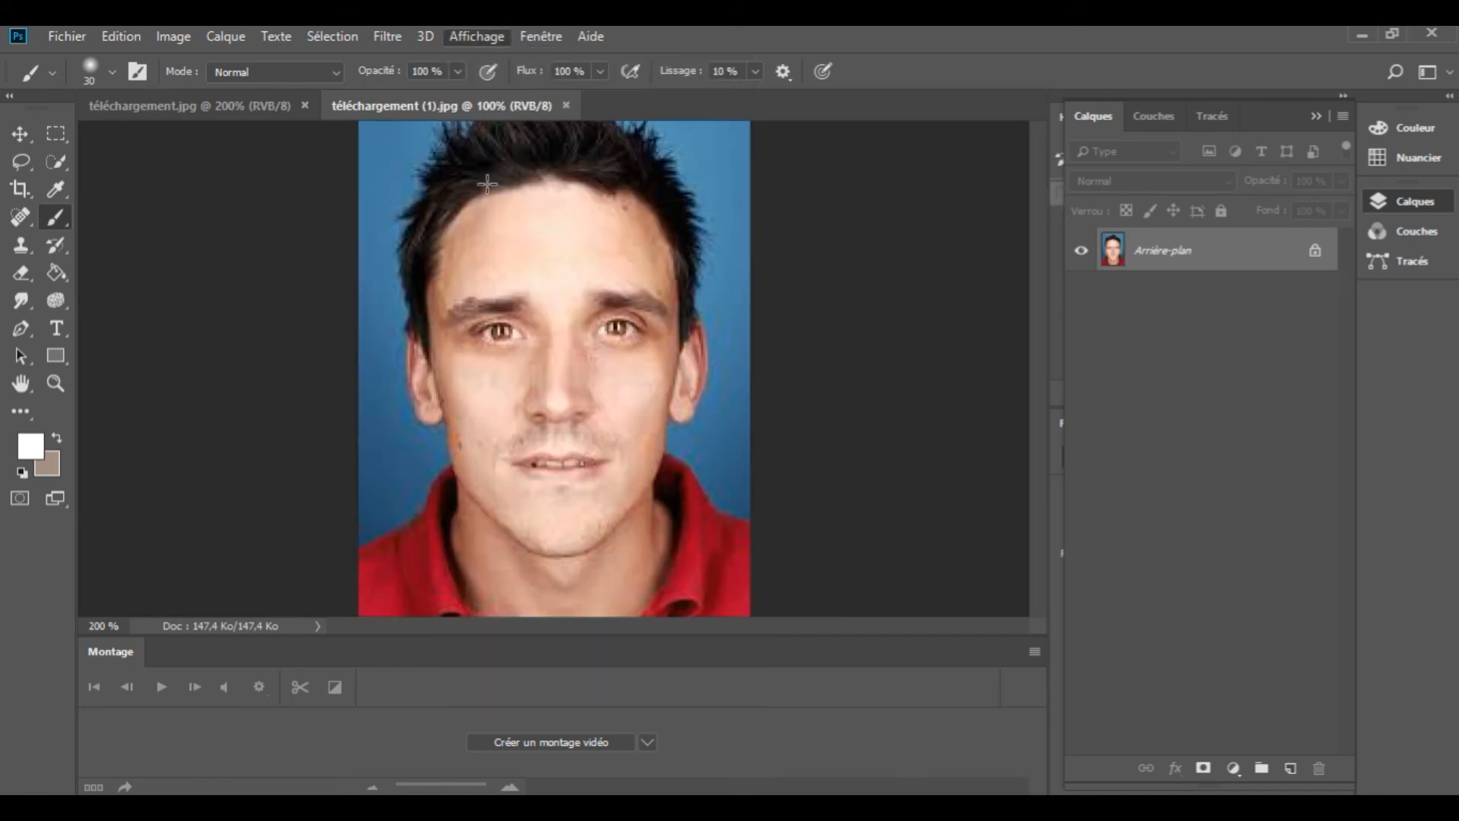
Open the saved composite V.jpg from the Documents folder alongside the two source photos.
click(66, 37)
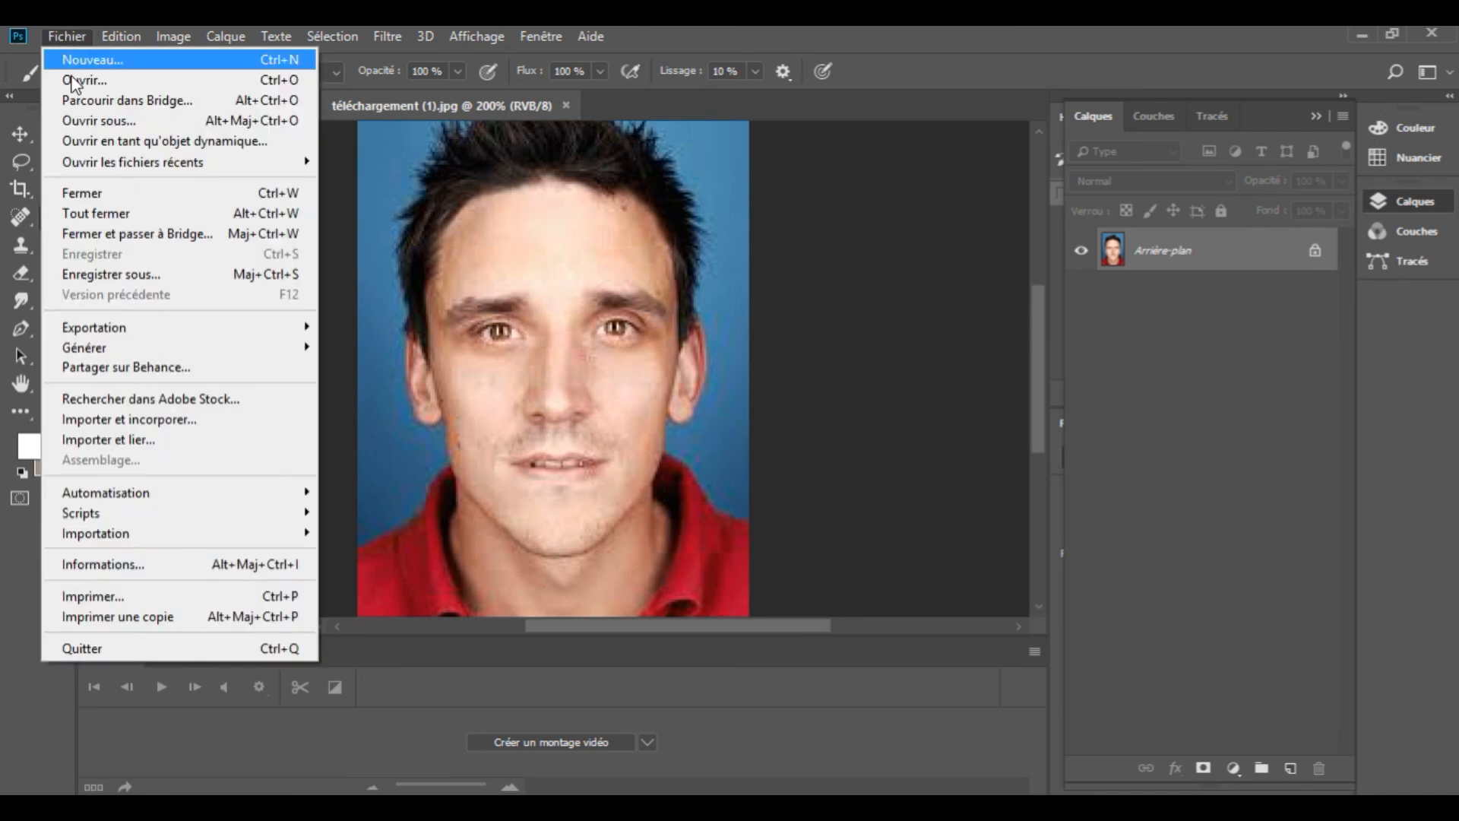
click(71, 78)
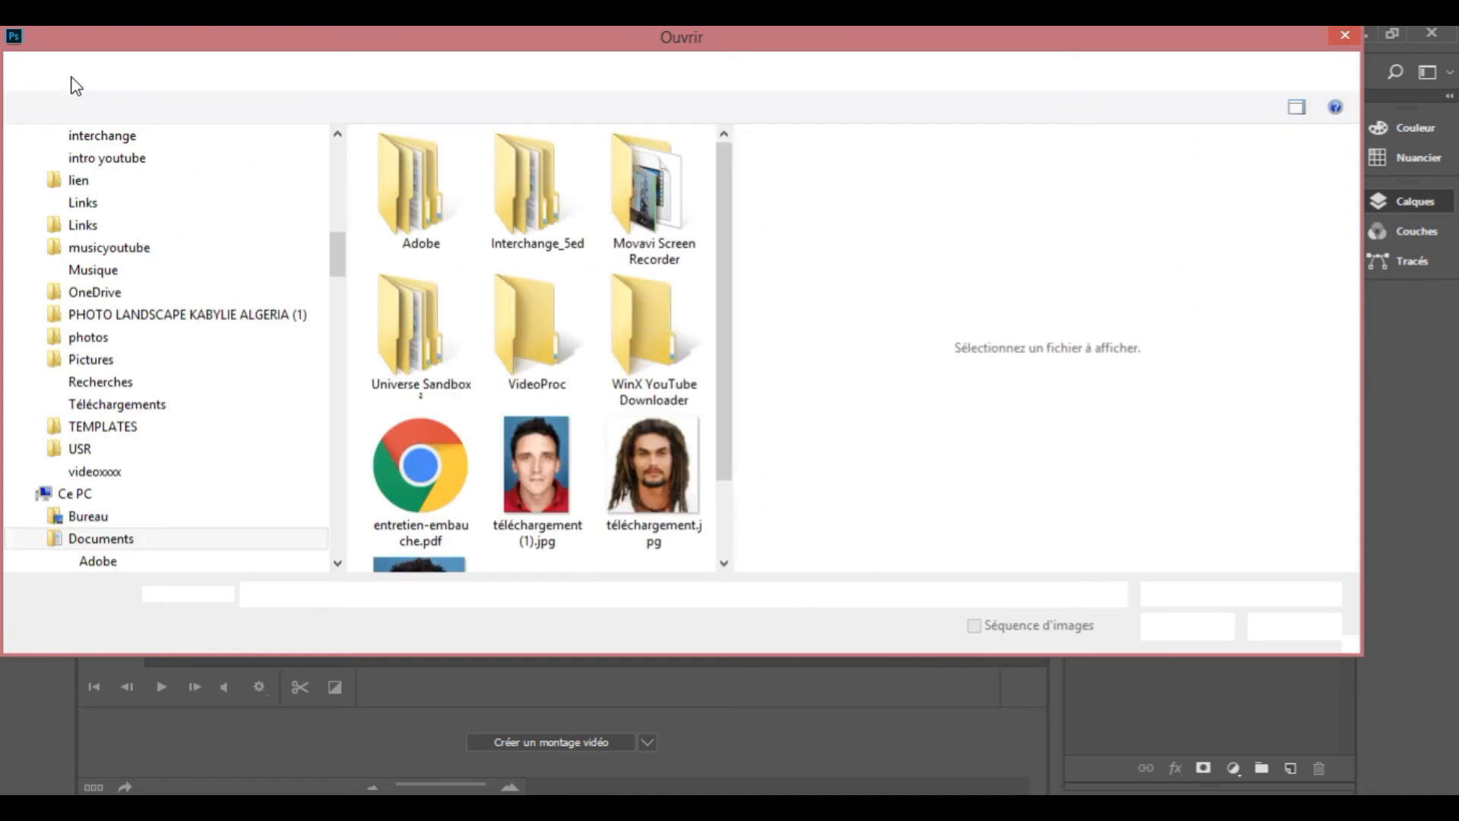
drag(723, 309, 723, 371)
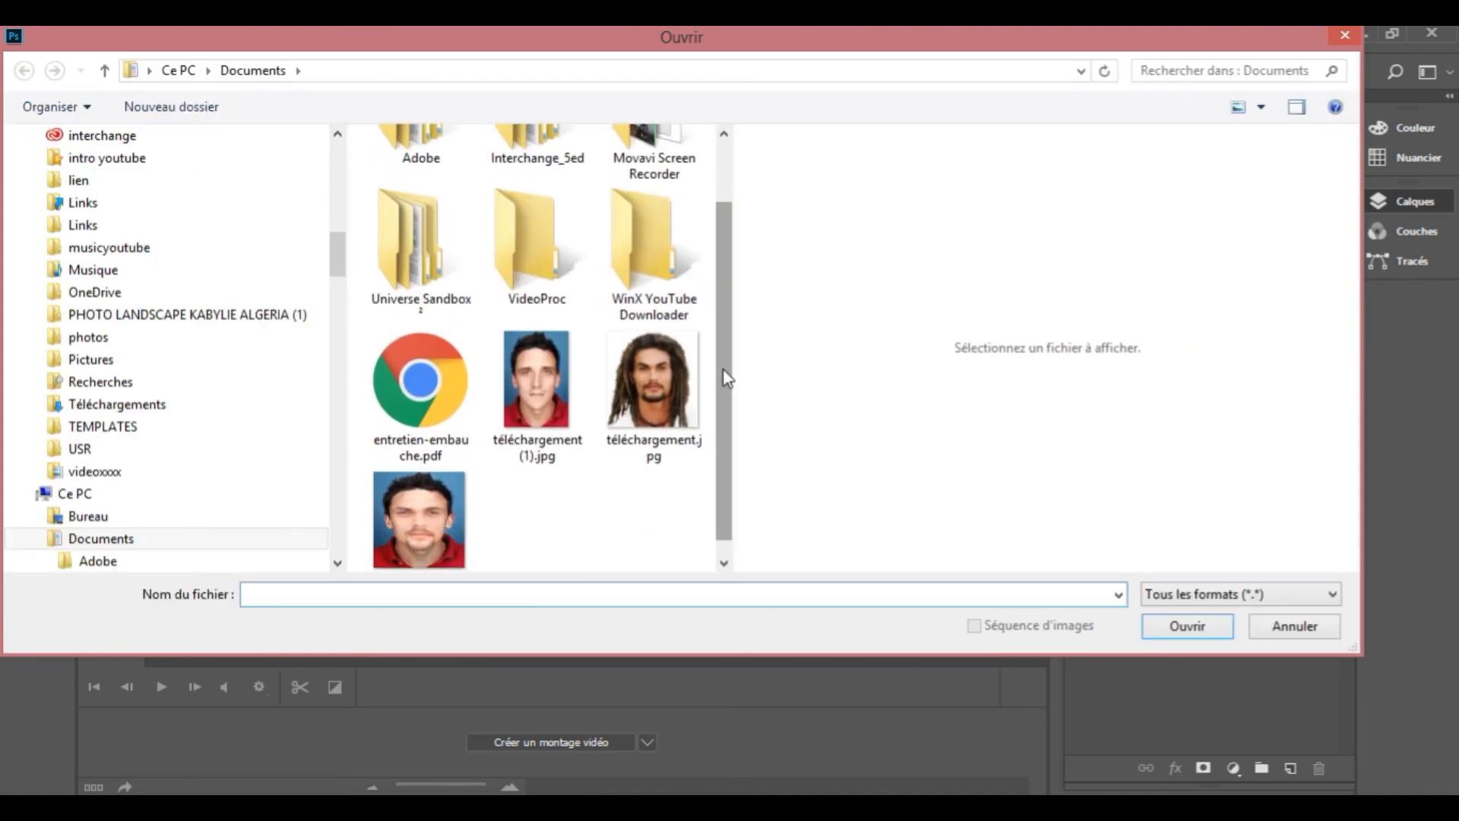
drag(719, 368, 718, 378)
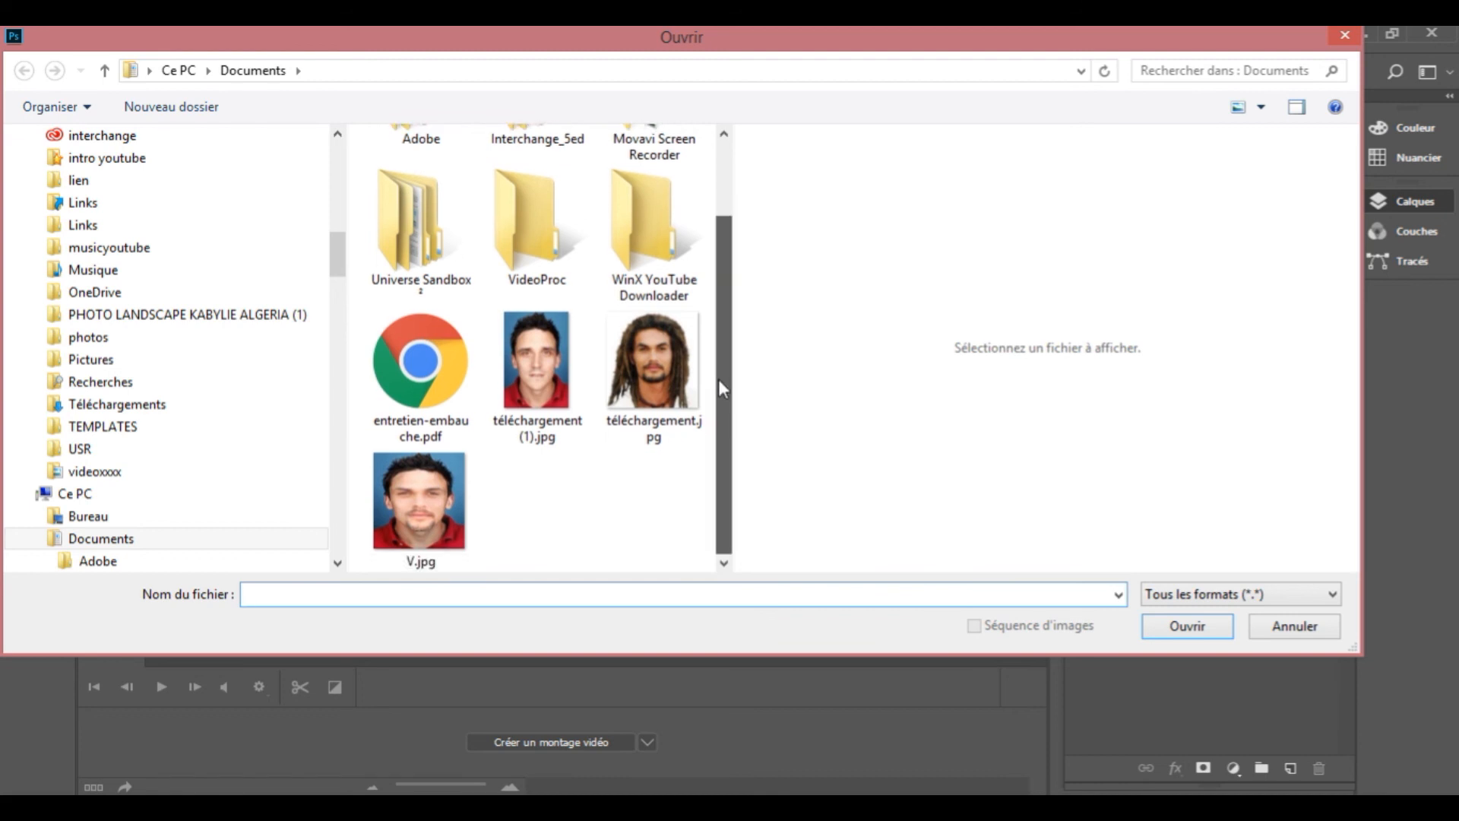
click(418, 507)
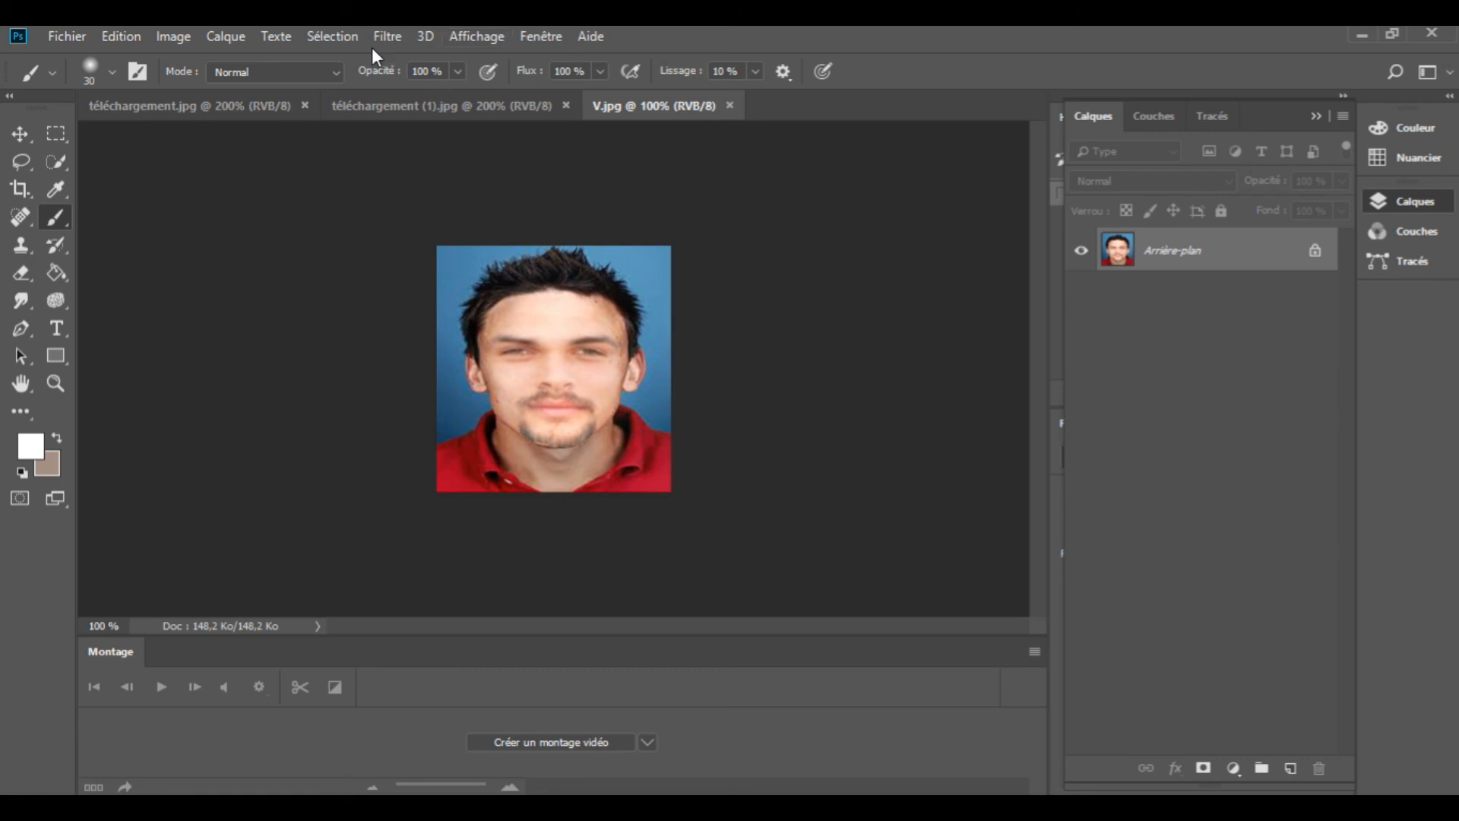
click(483, 34)
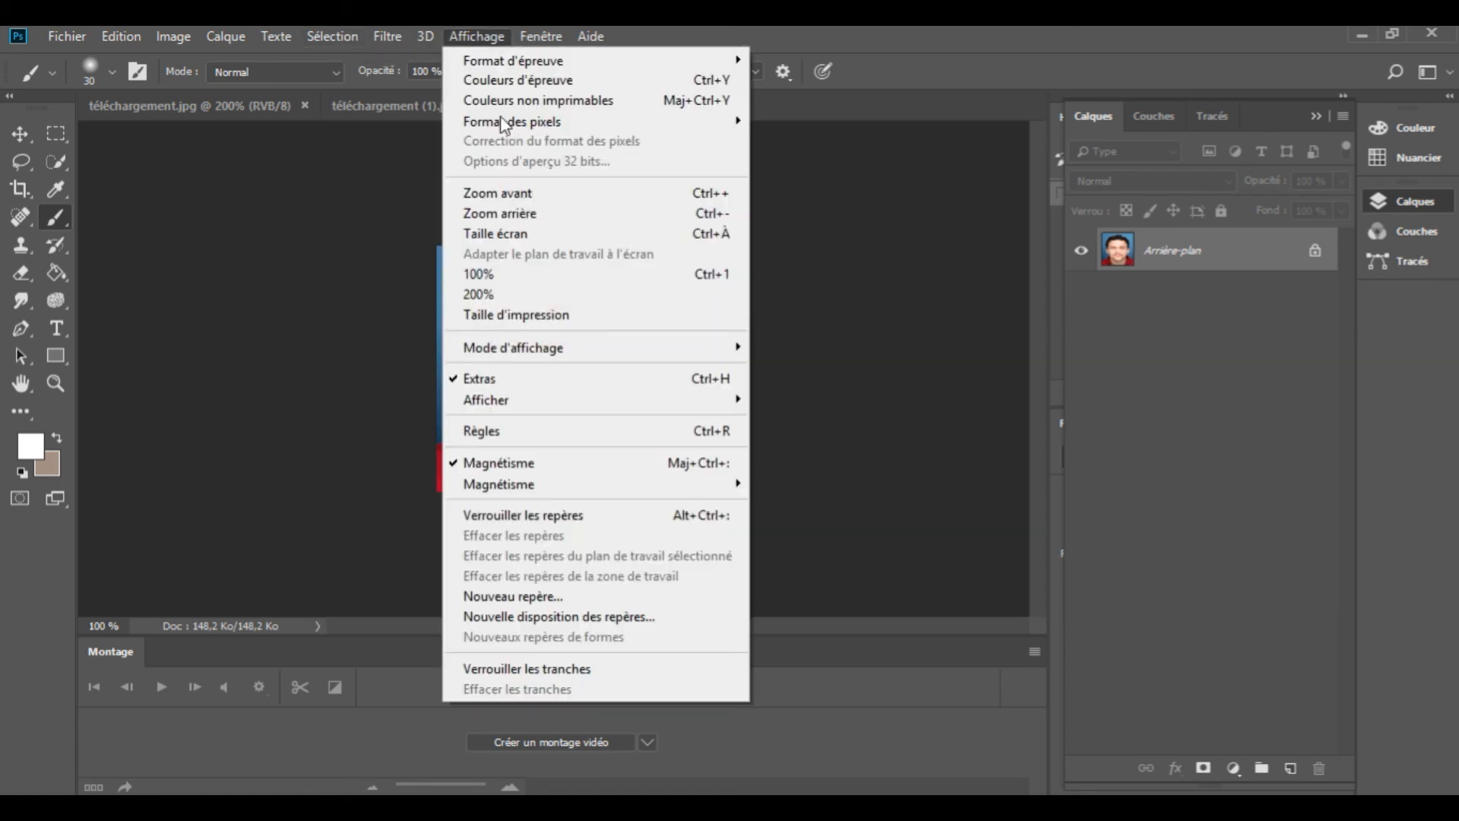
click(475, 193)
Compare the face-swap result in V.jpg with the source photos téléchargement.jpg and téléchargement (1).jpg.
click(422, 106)
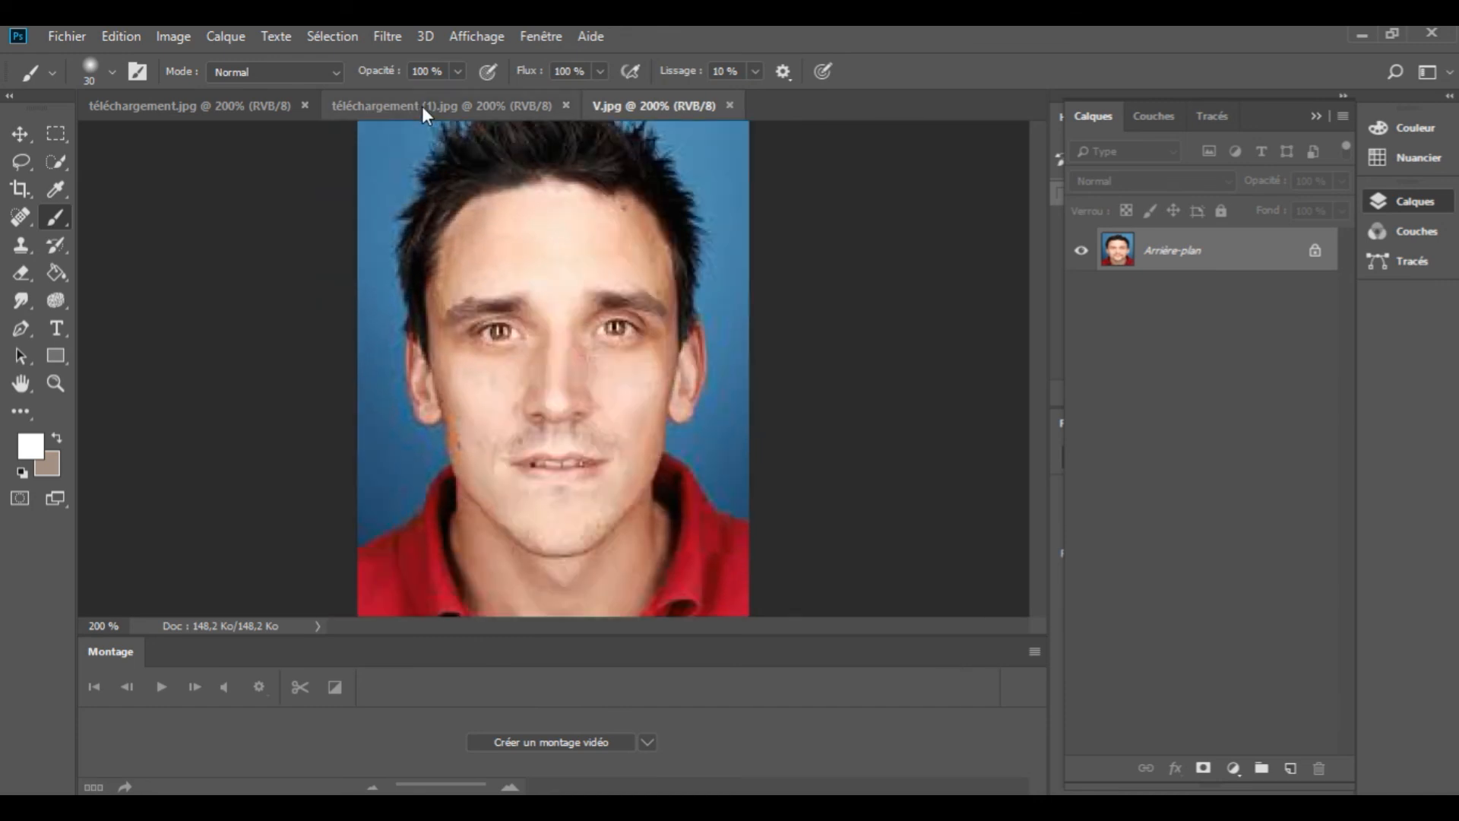
click(671, 105)
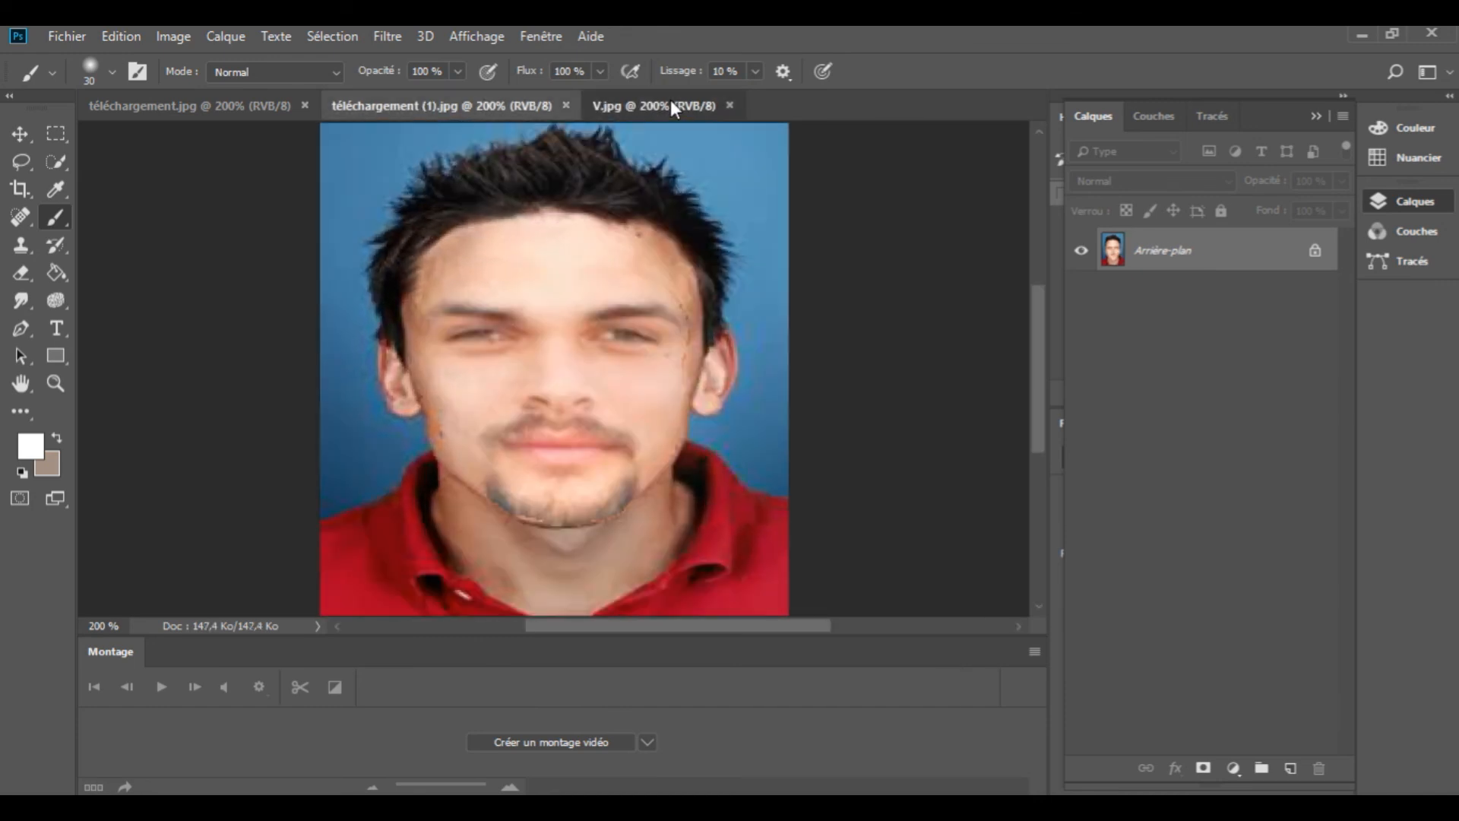
click(202, 98)
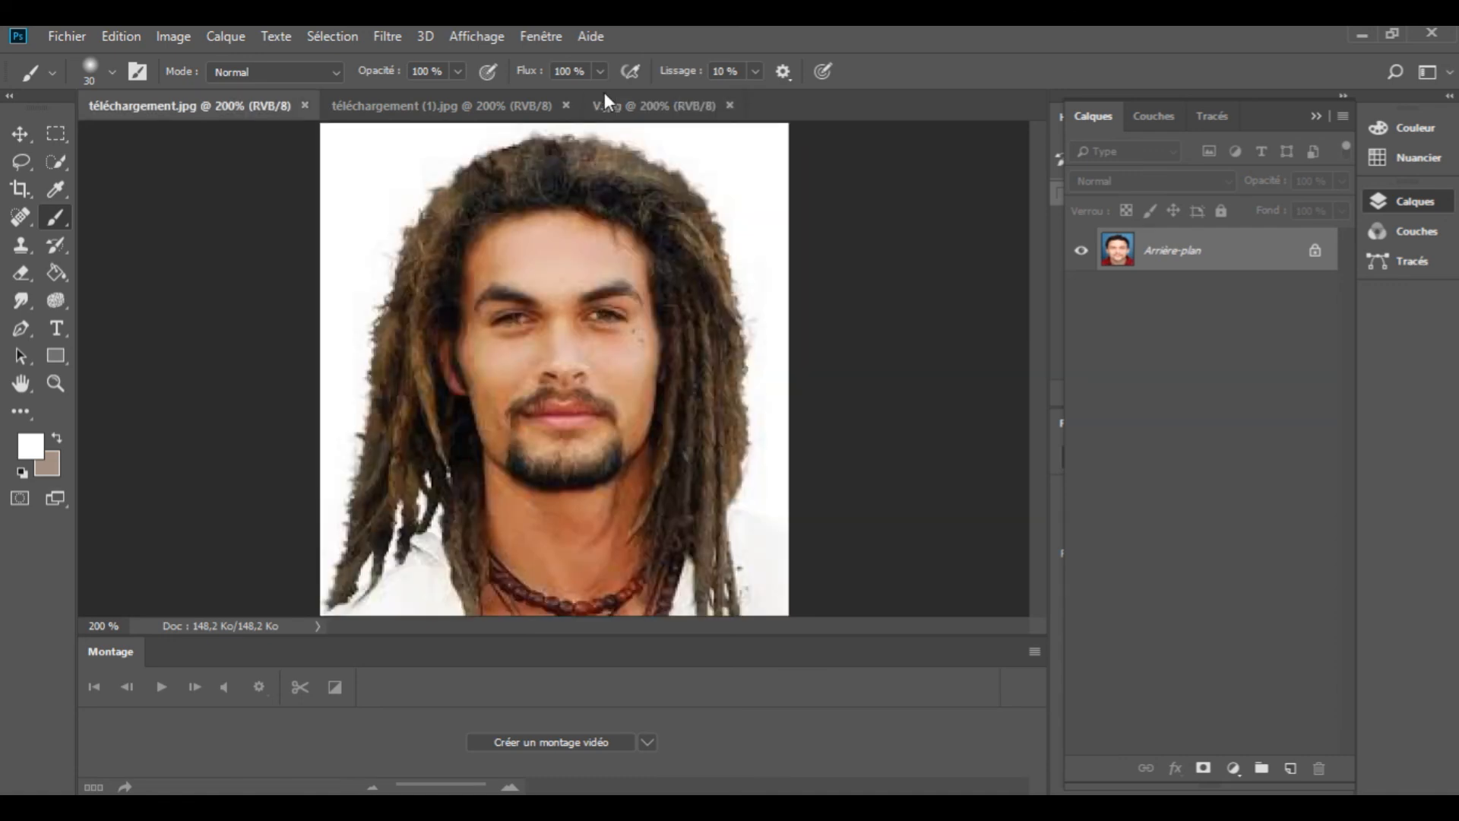
click(655, 102)
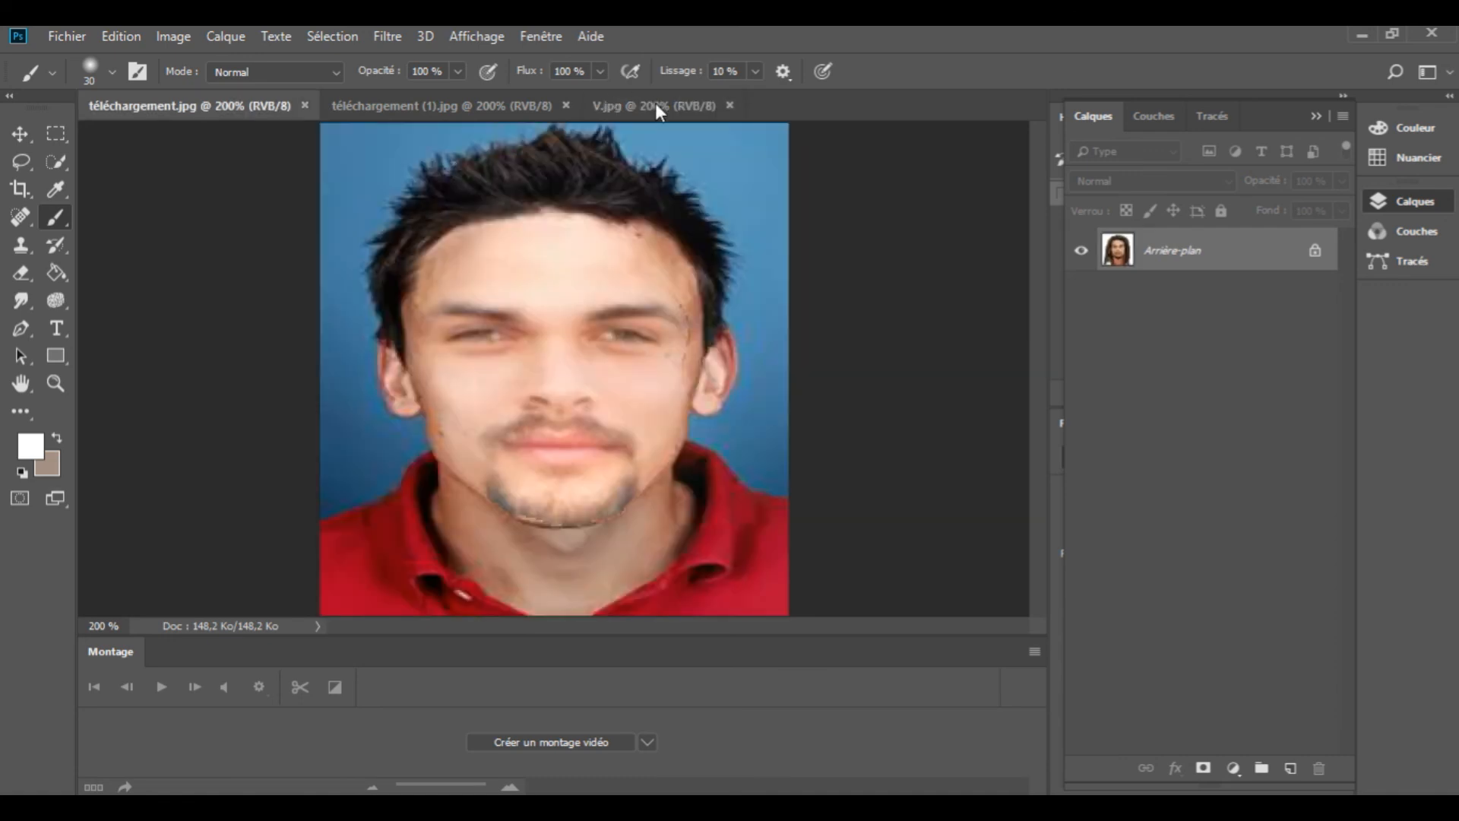
click(208, 102)
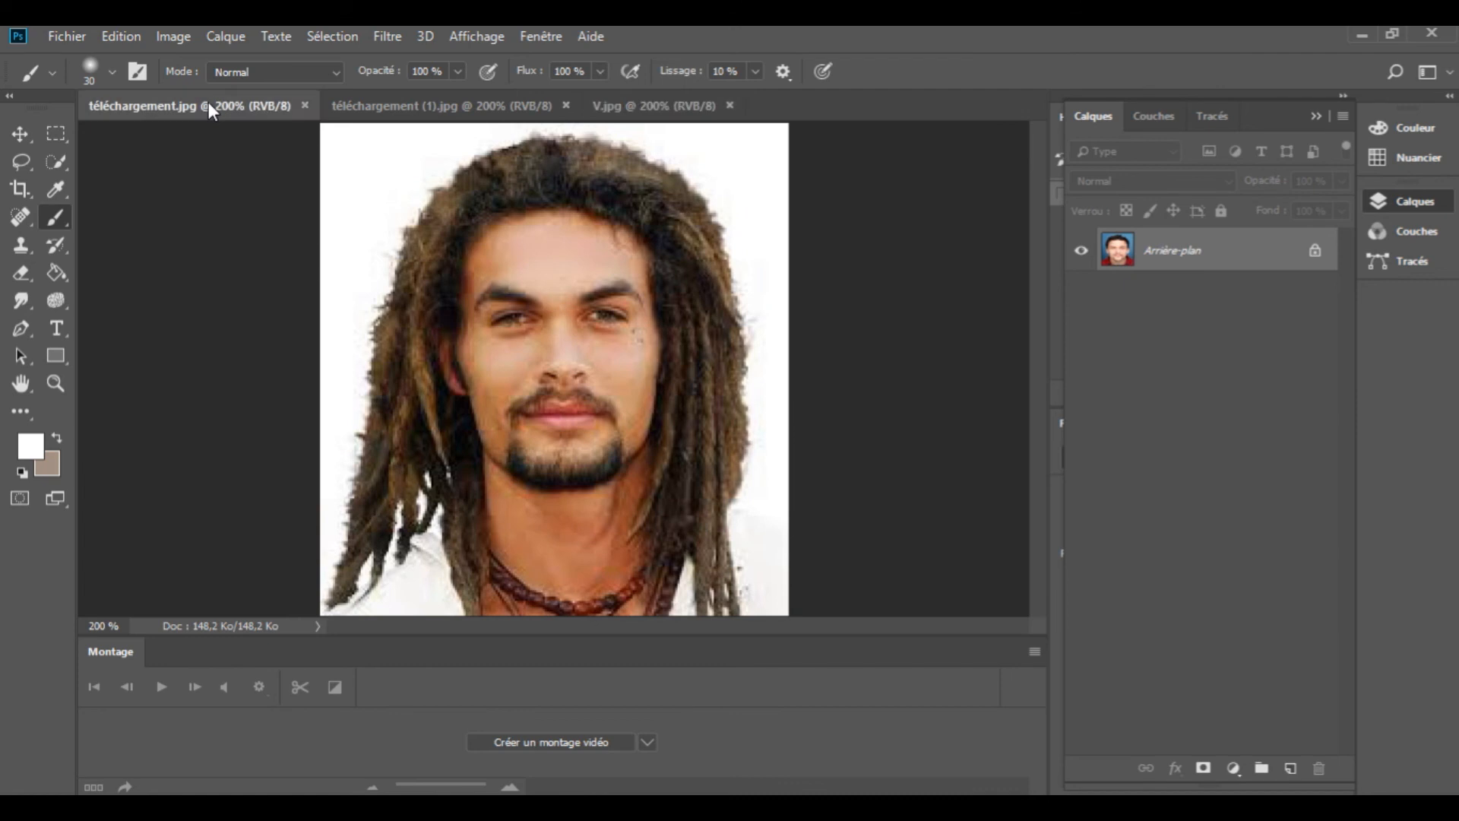
click(641, 111)
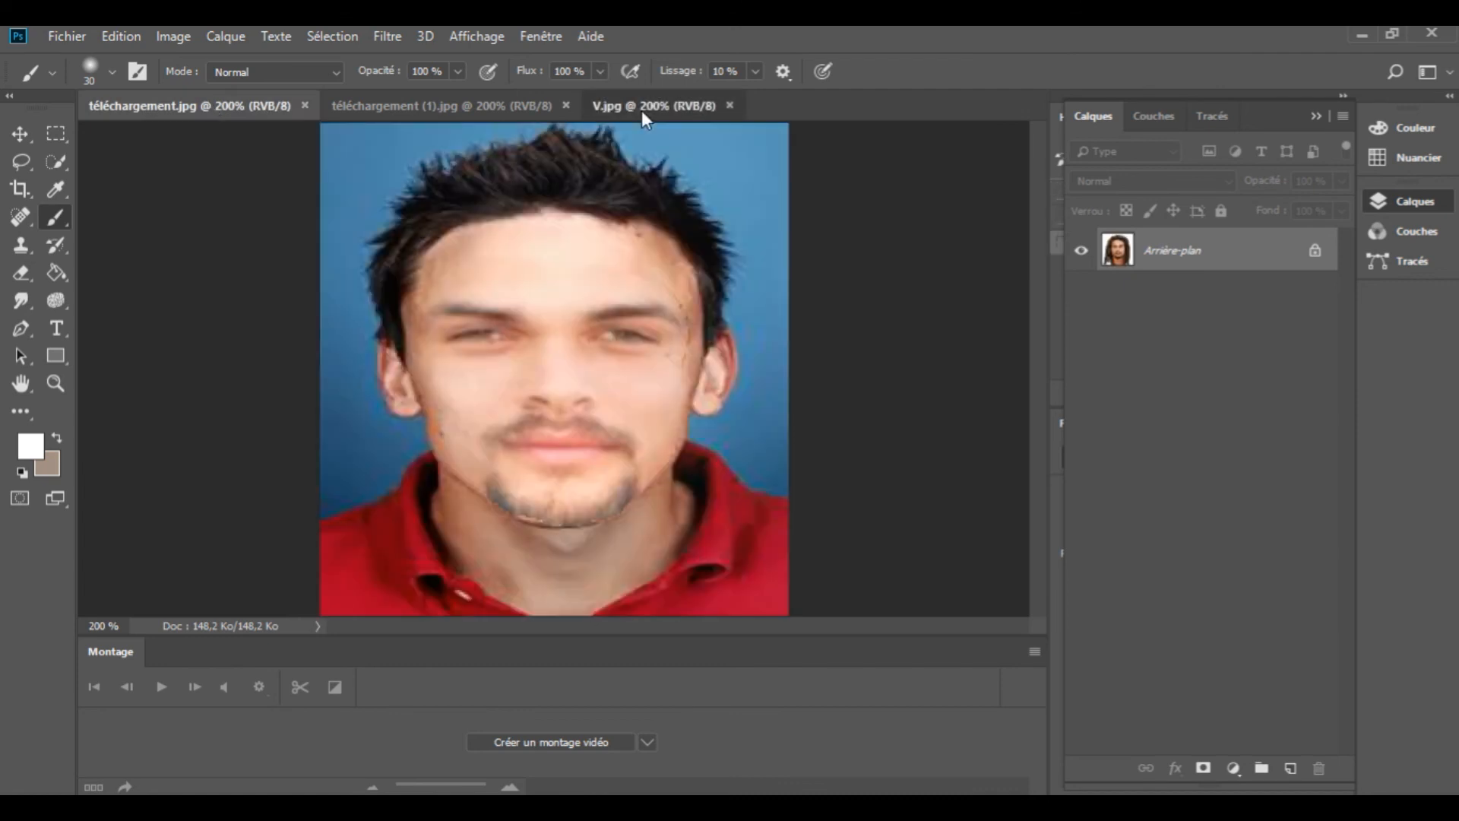
click(477, 104)
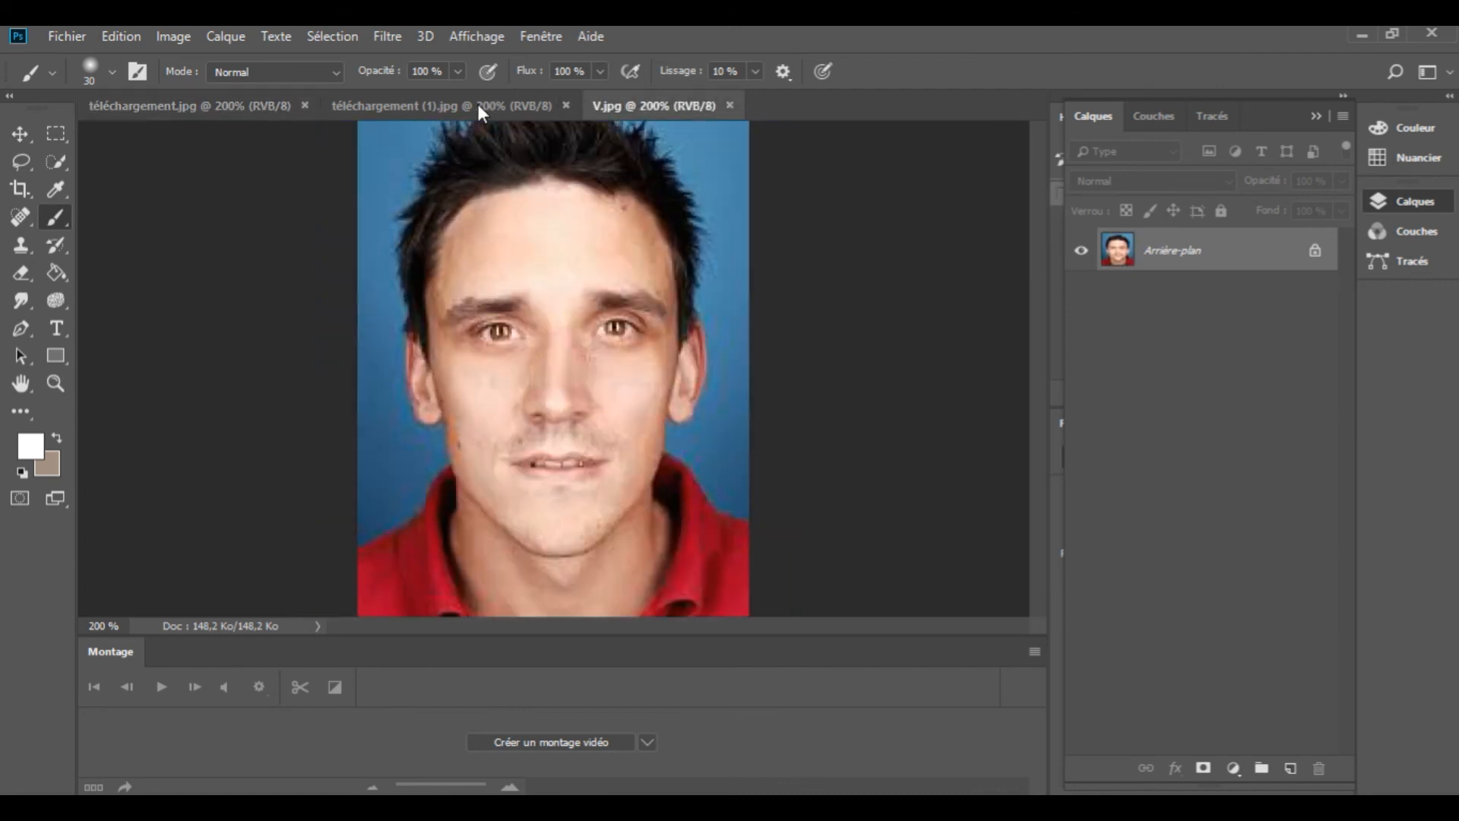
click(658, 108)
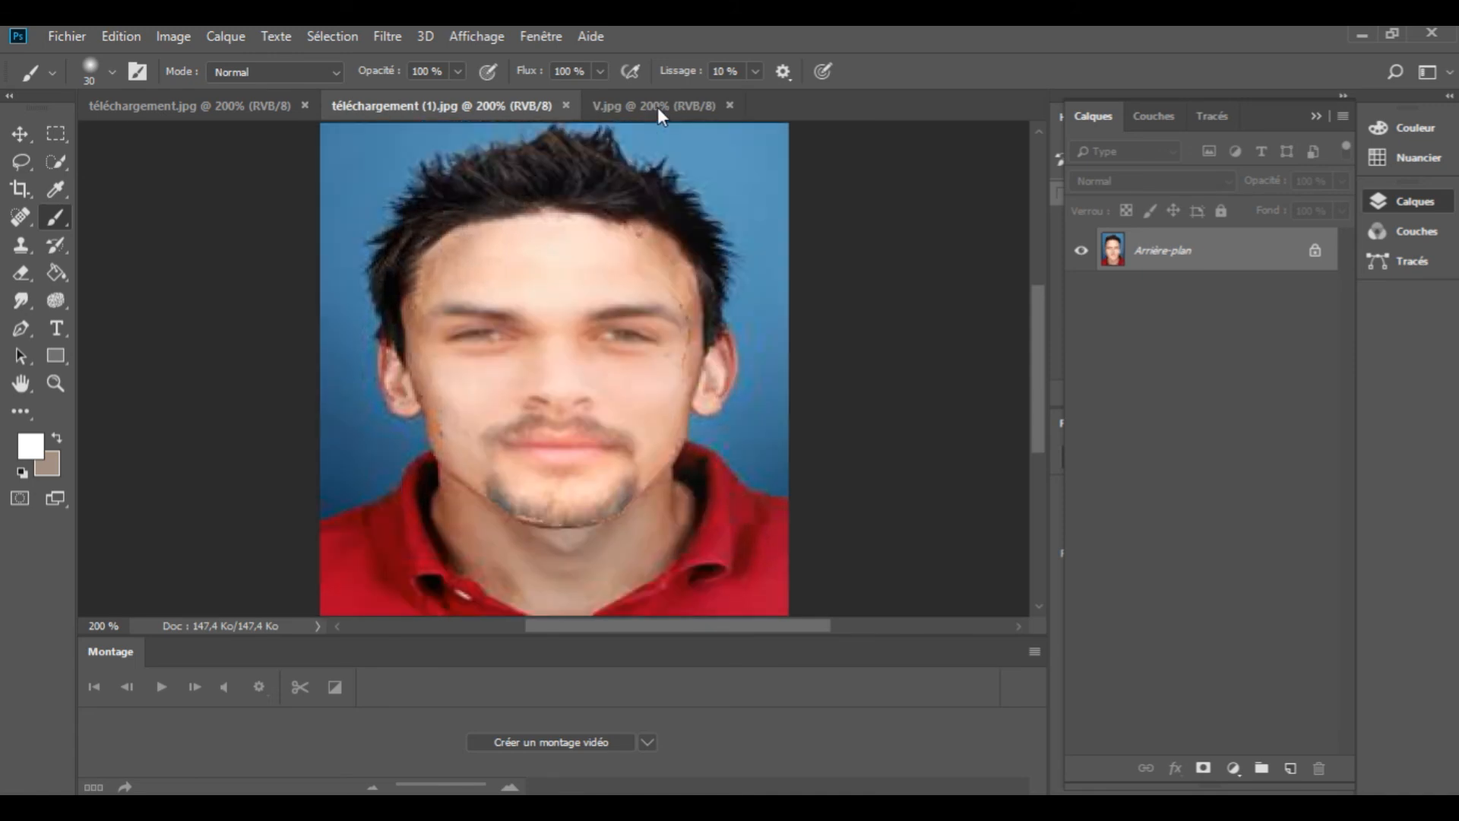
click(478, 108)
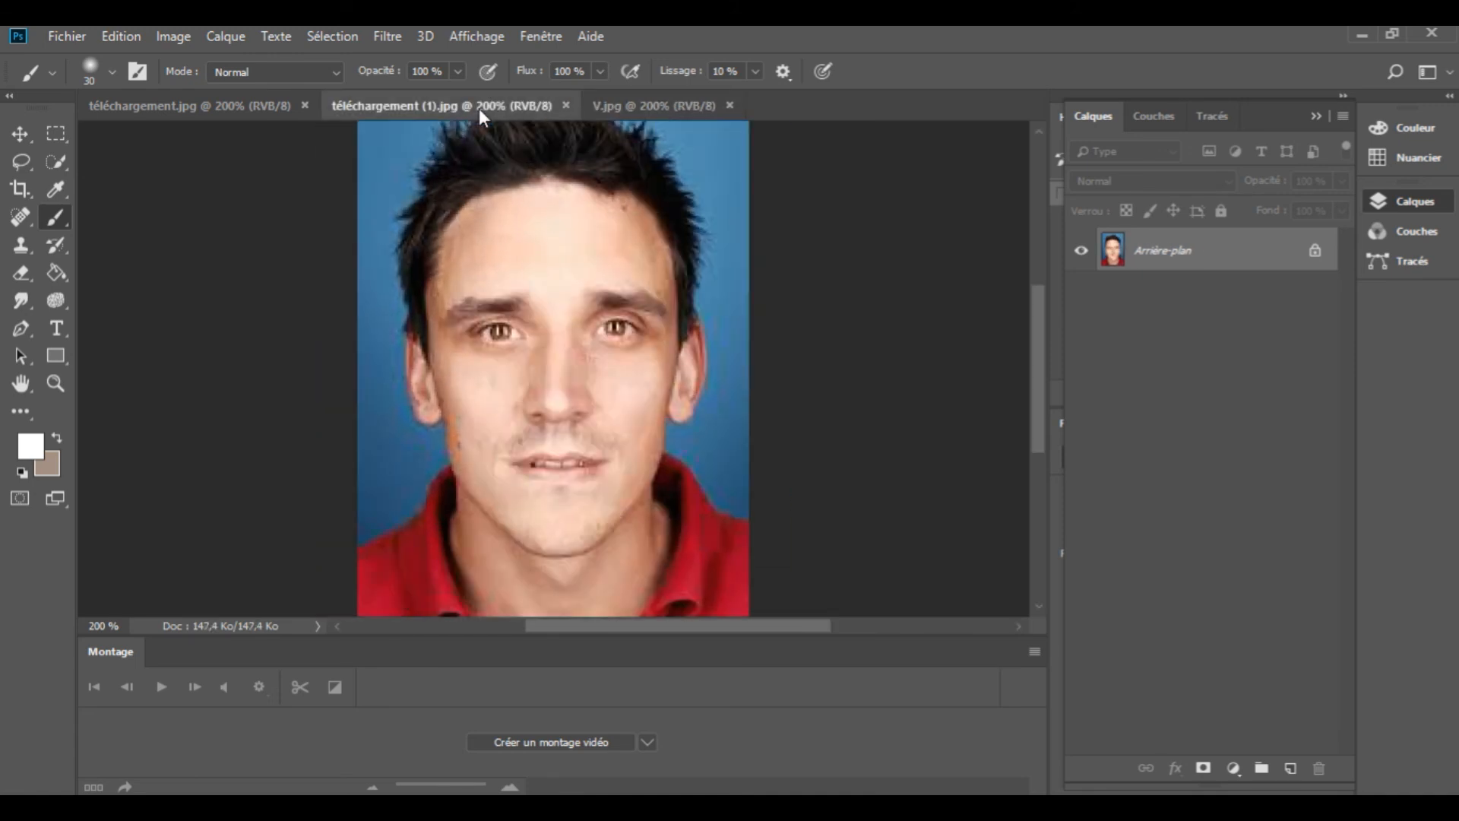
click(241, 102)
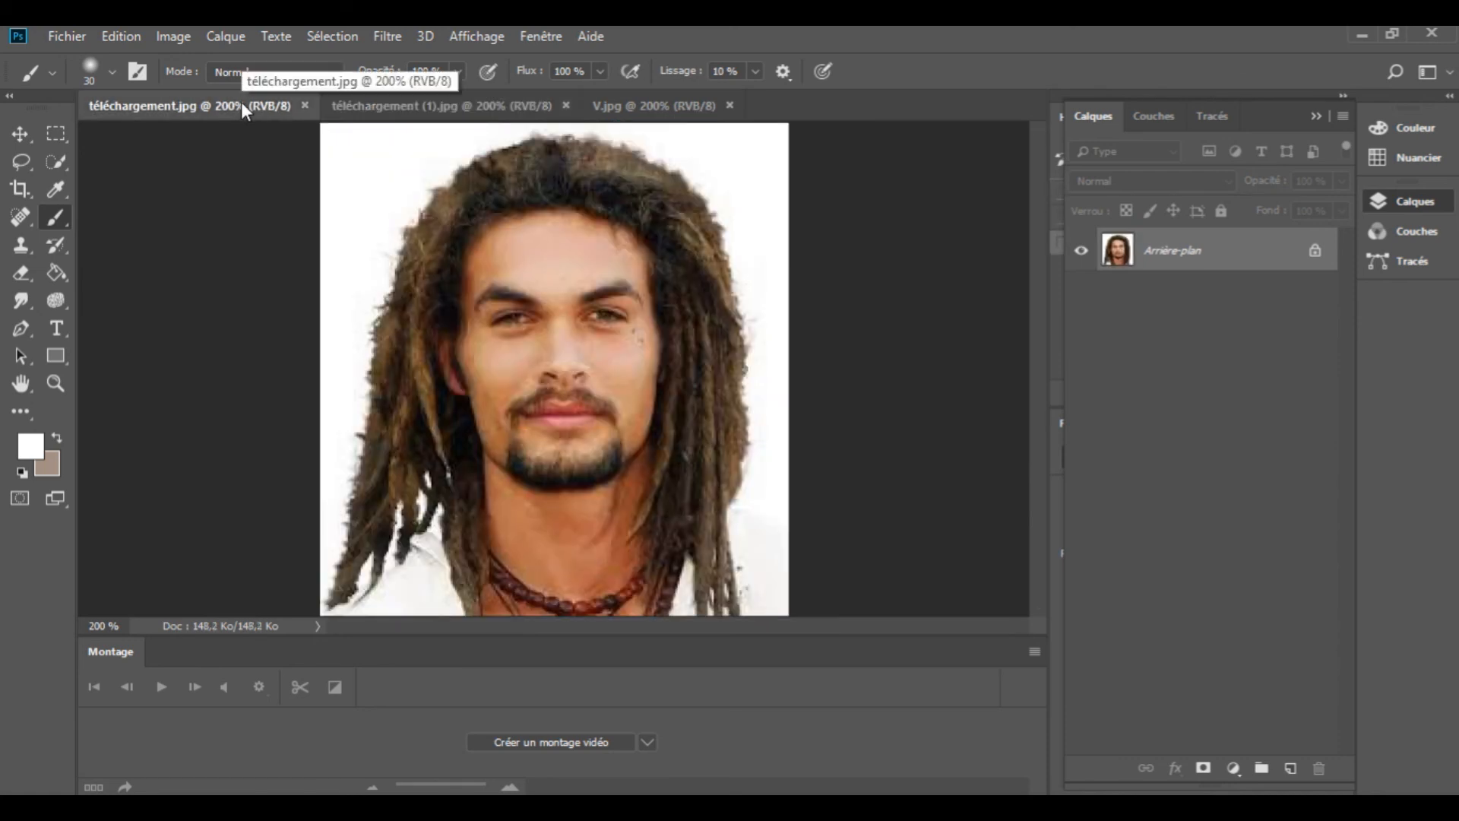
Resize the reopened téléchargement (1).jpg to 213 pixels wide by 231 pixels high.
click(436, 111)
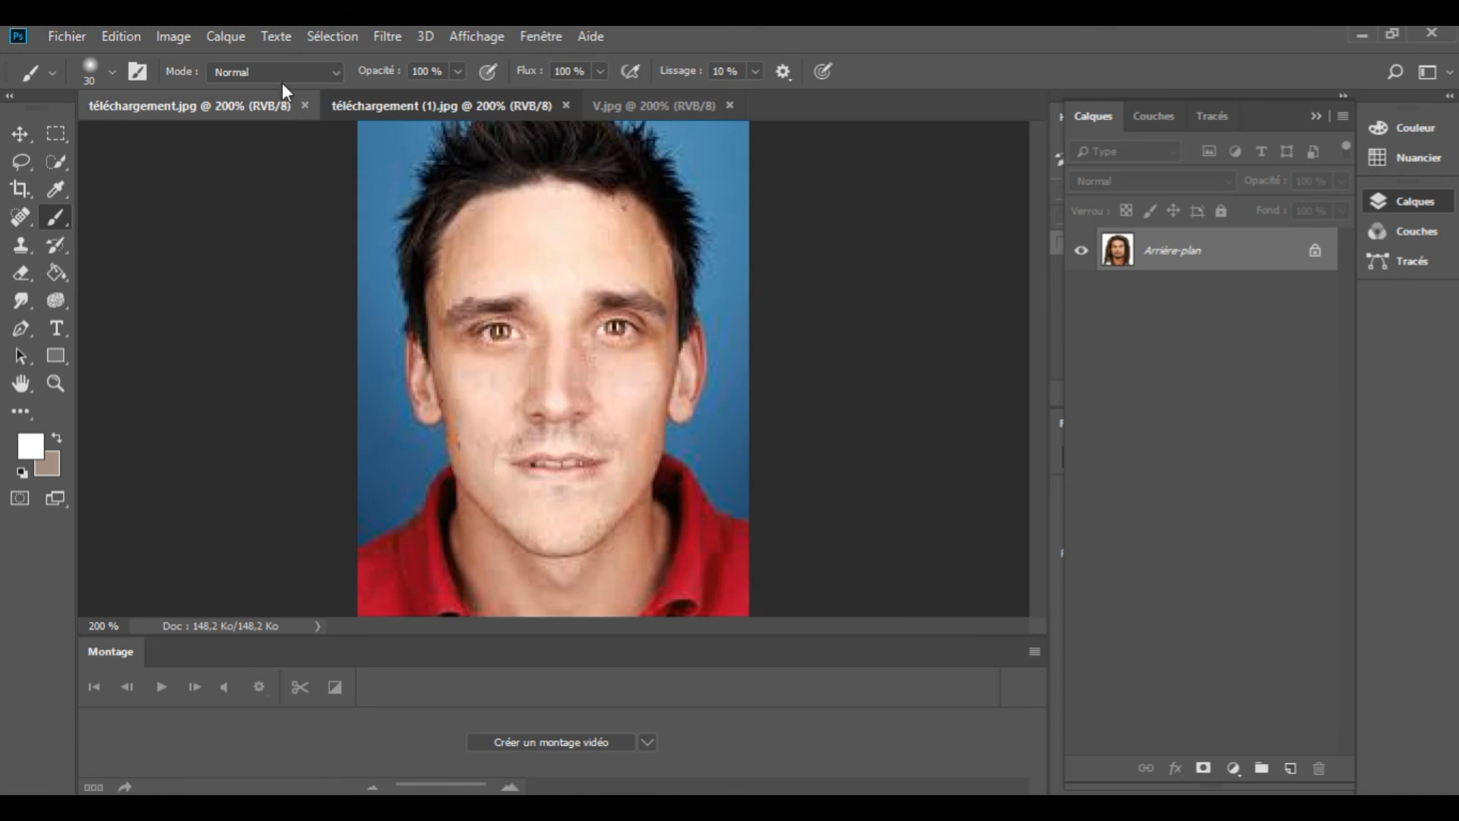
click(171, 37)
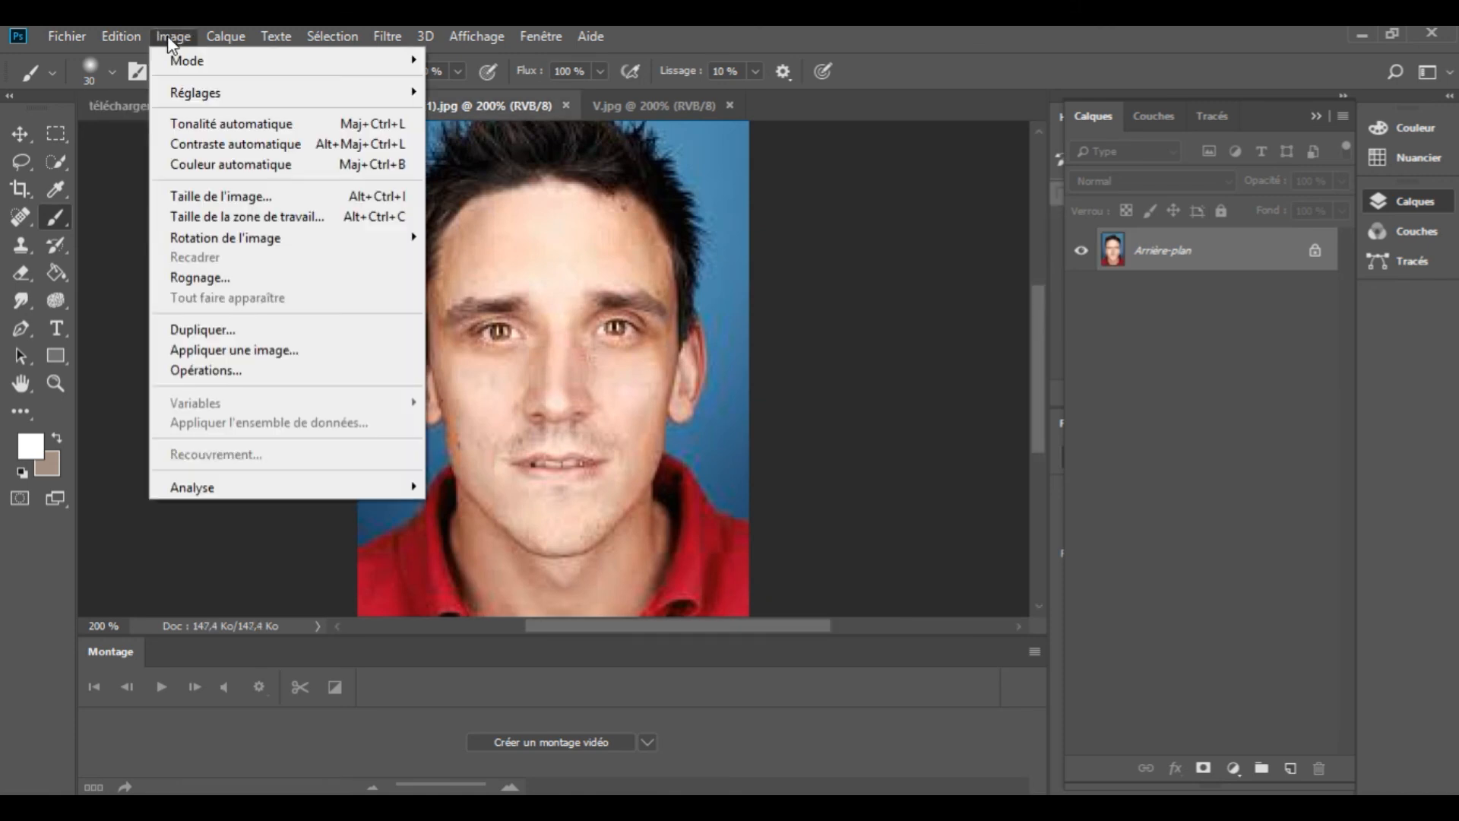
click(196, 196)
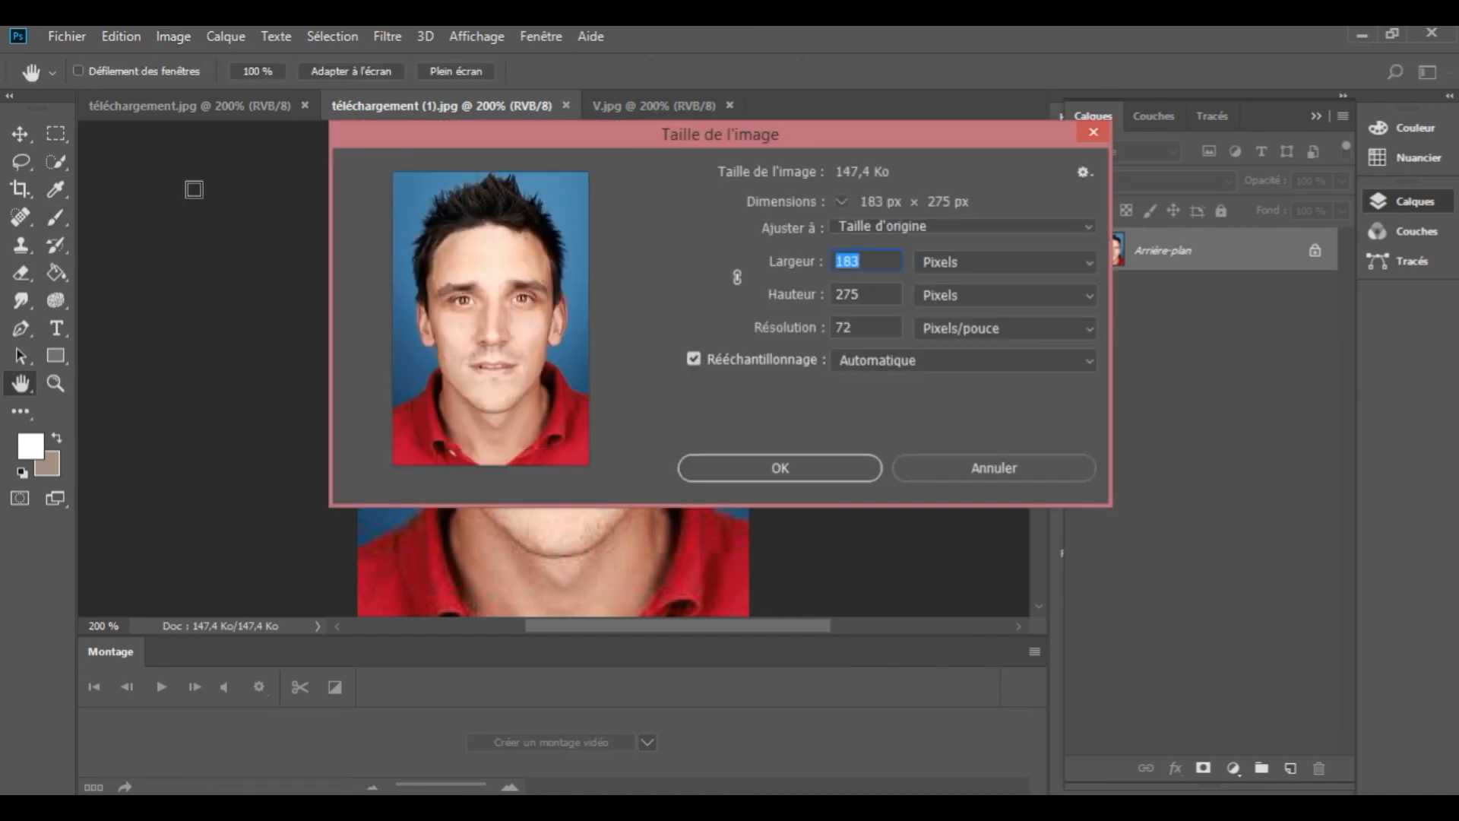
text(213)
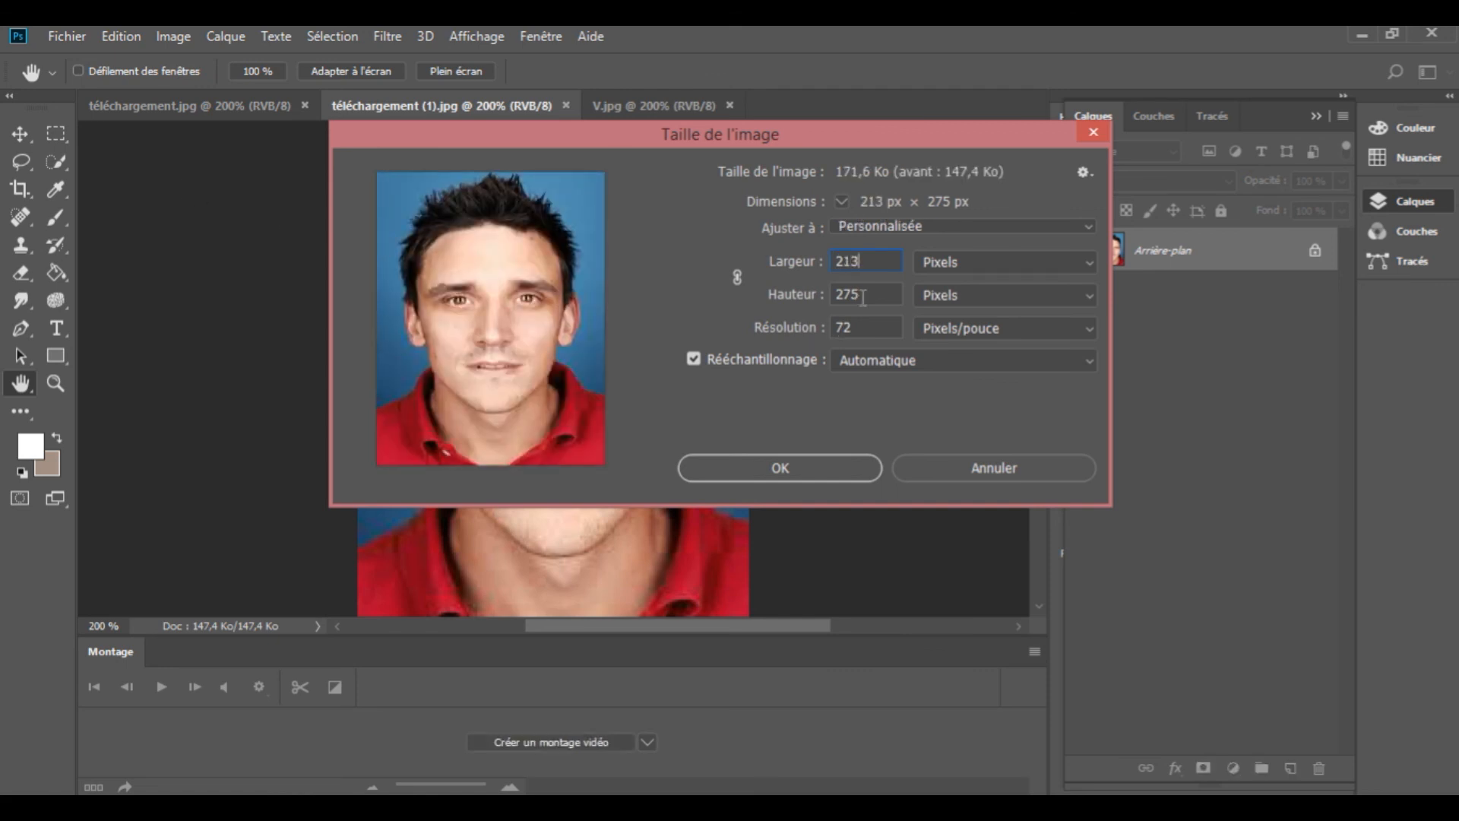
key(BackSpace)
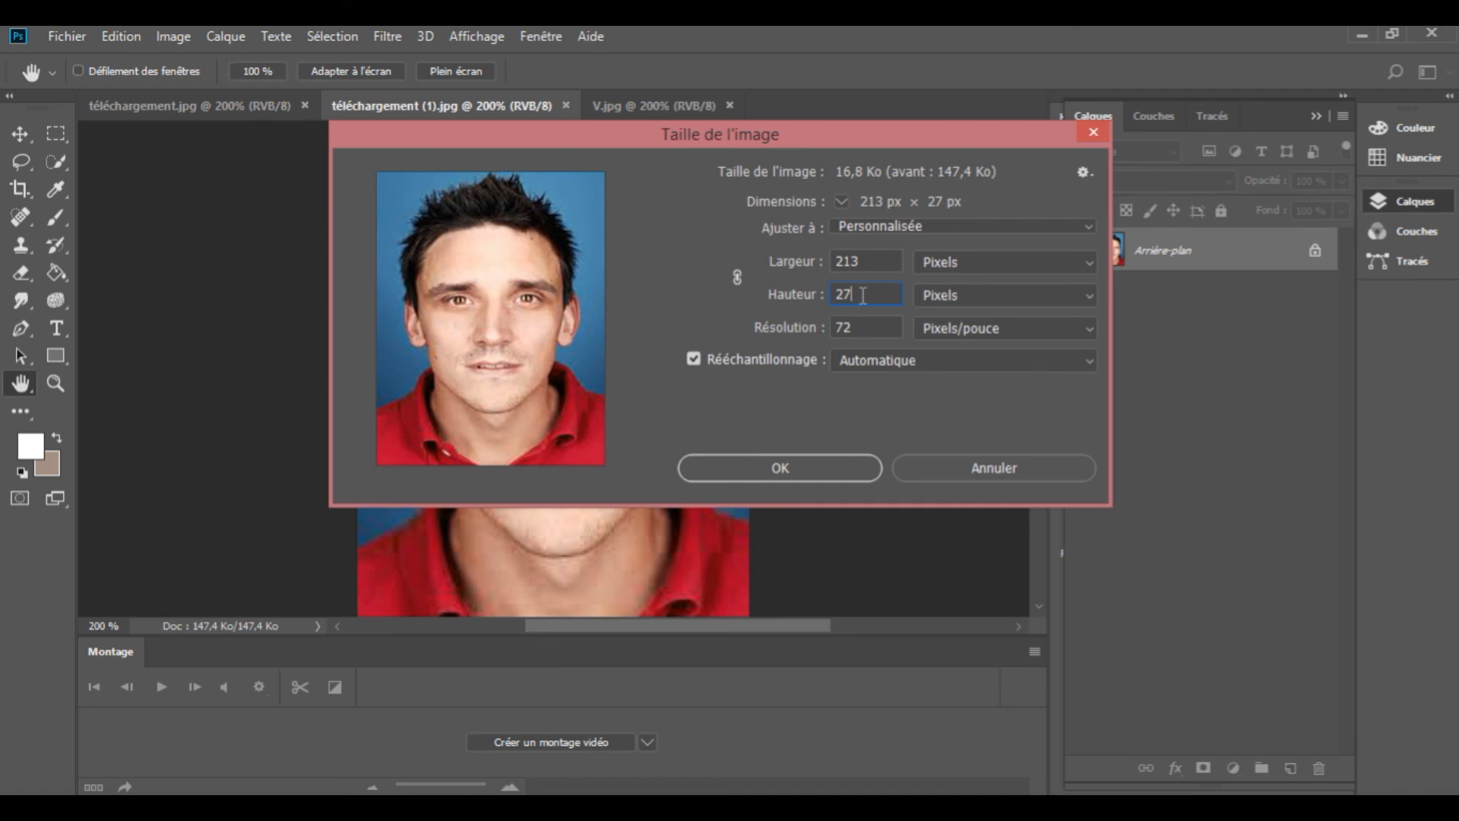
key(BackSpace)
text(31)
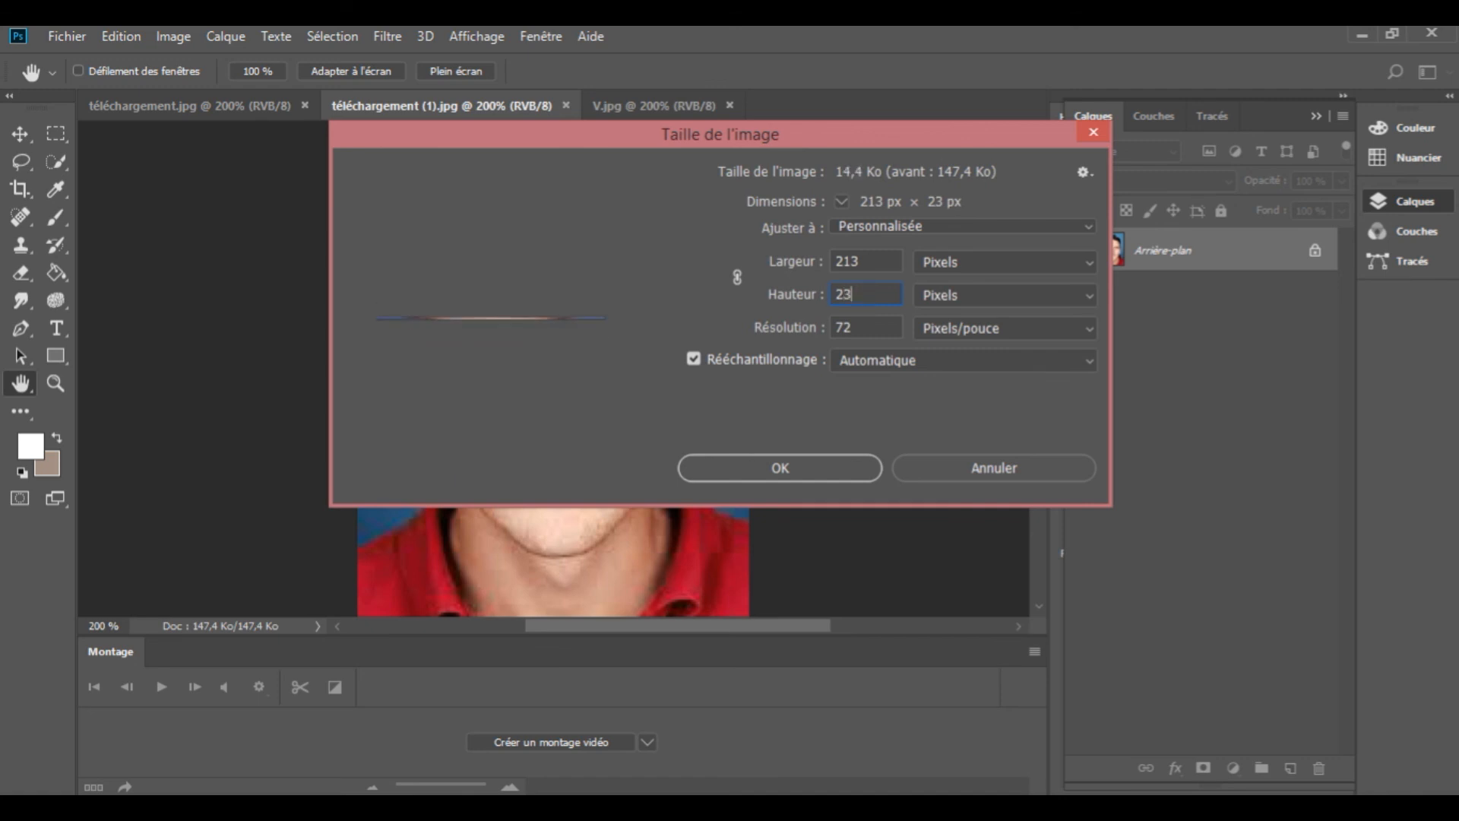
click(781, 477)
key(b)
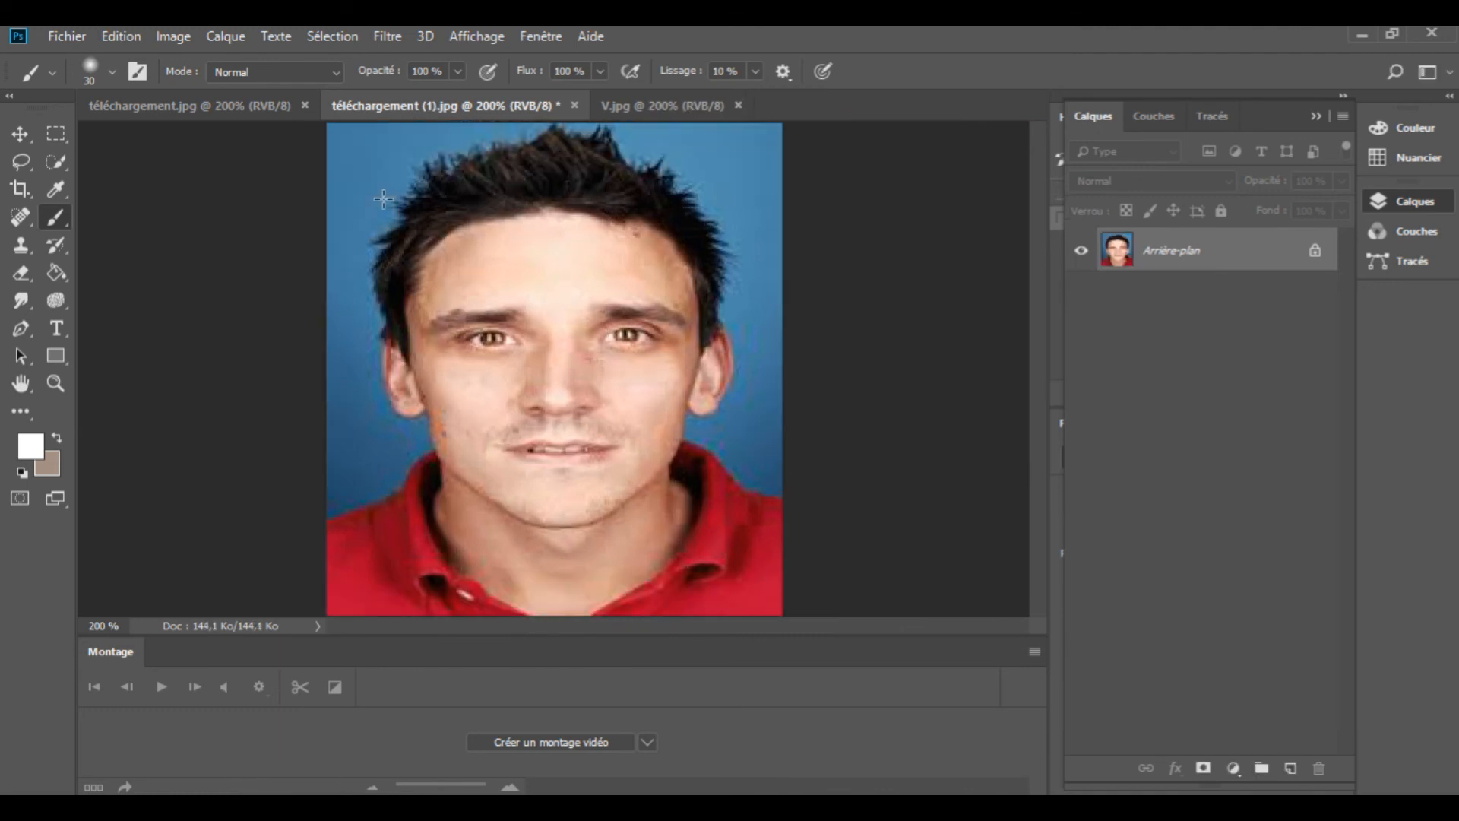
Compare the resized téléchargement (1).jpg with the composite V.jpg and the other source photo téléchargement.jpg.
click(686, 104)
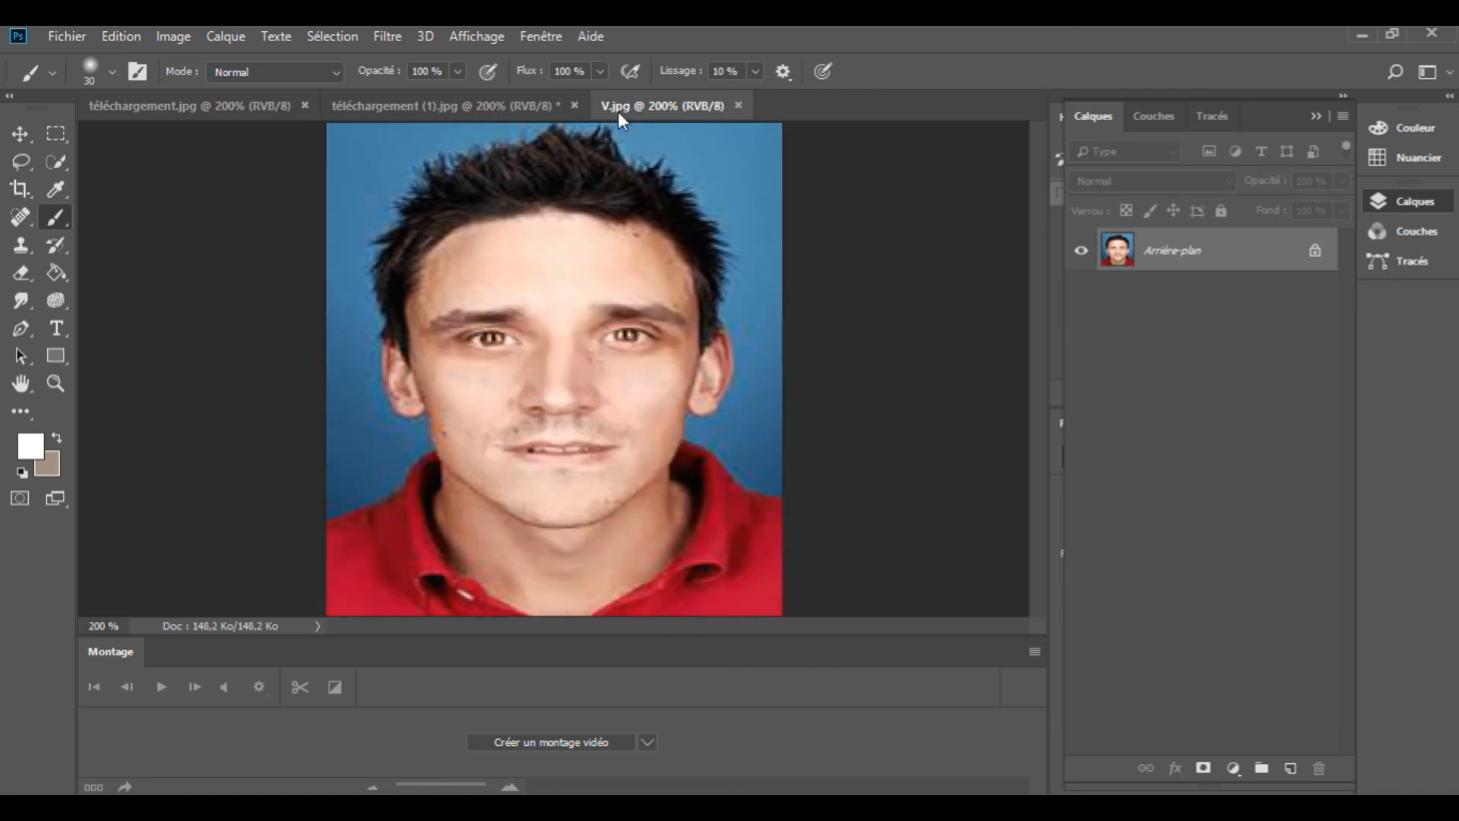
click(531, 111)
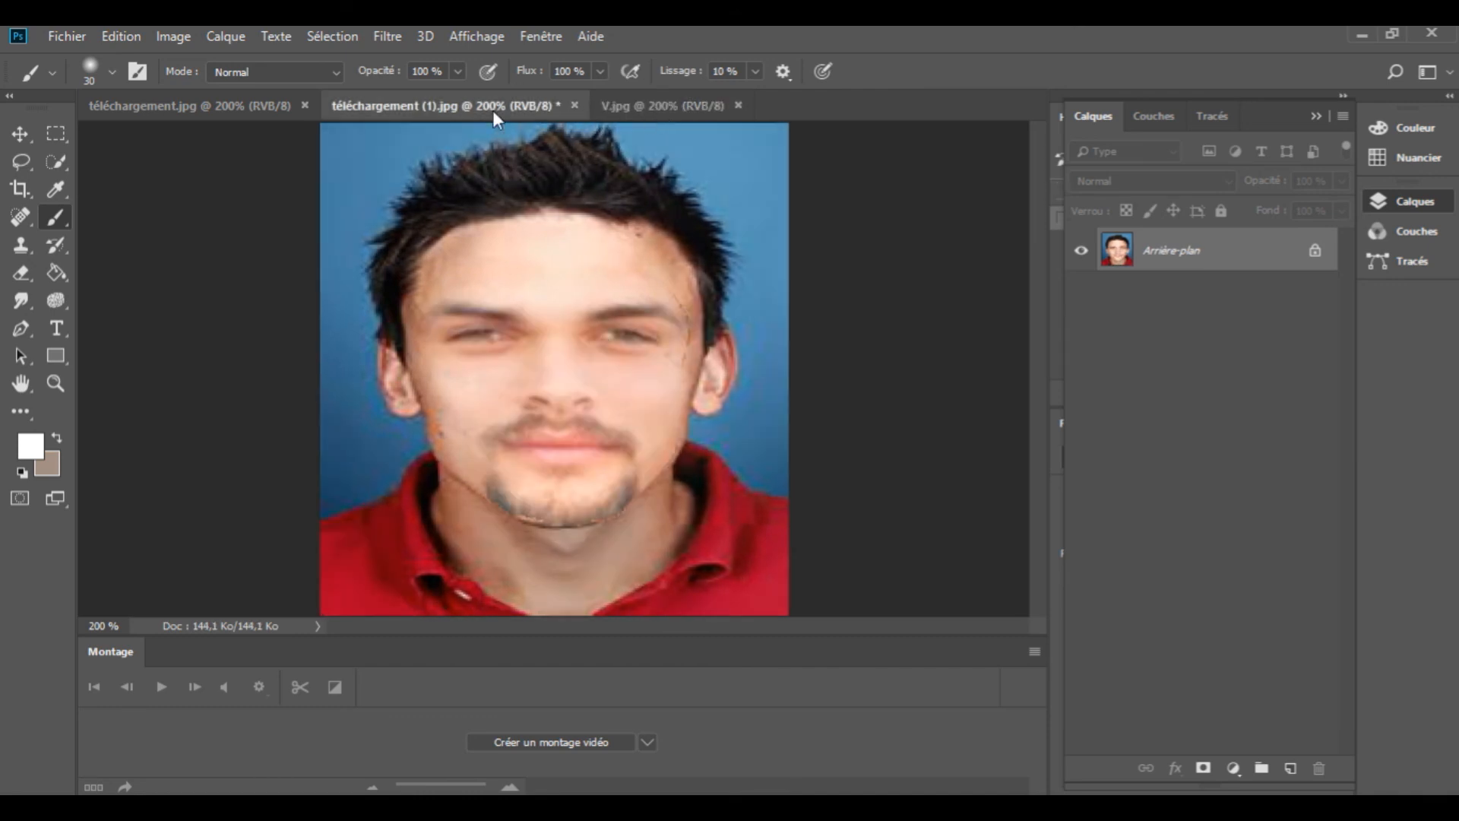
click(659, 111)
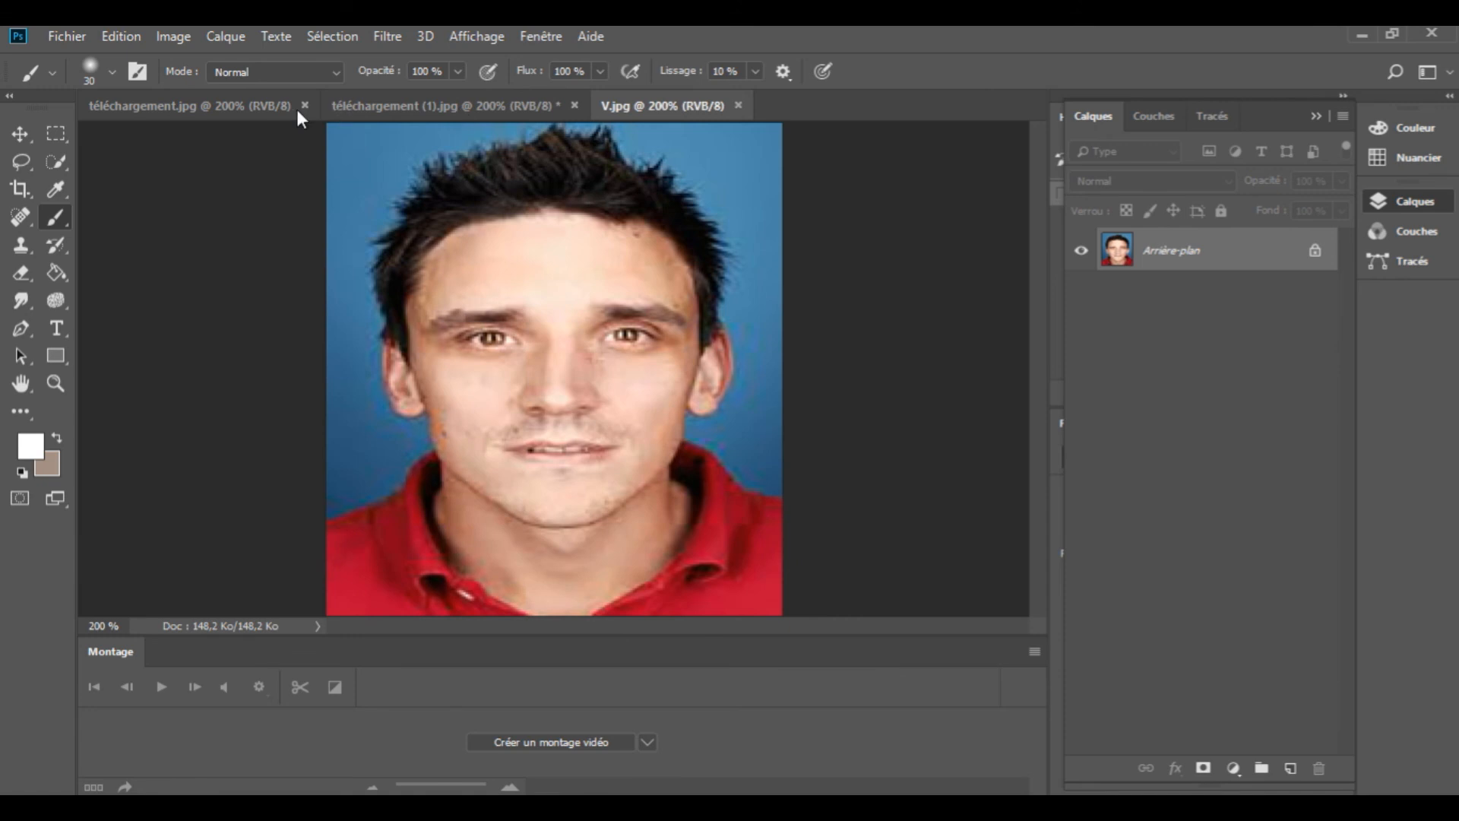
click(458, 109)
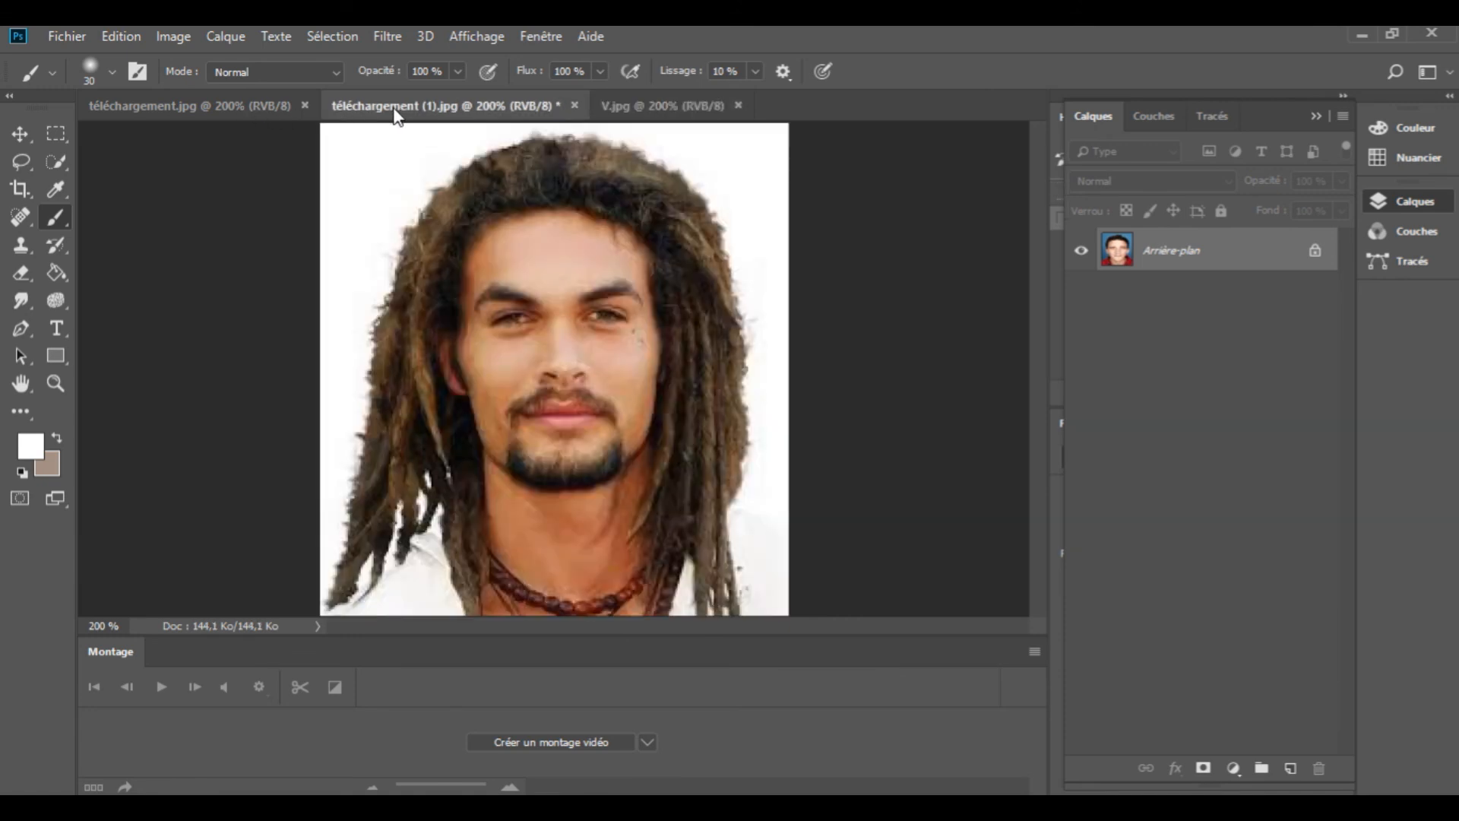
click(415, 109)
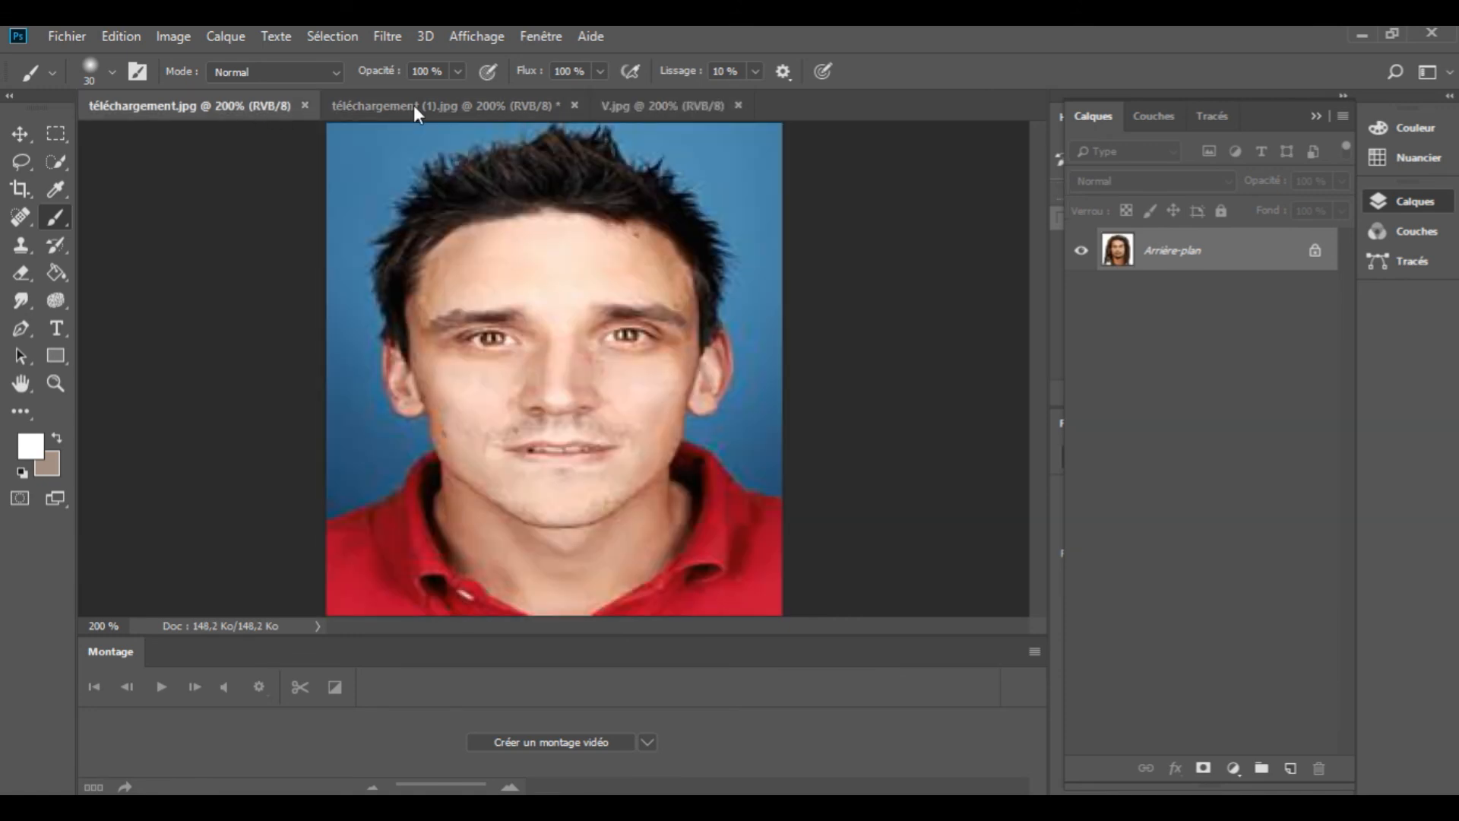
click(203, 101)
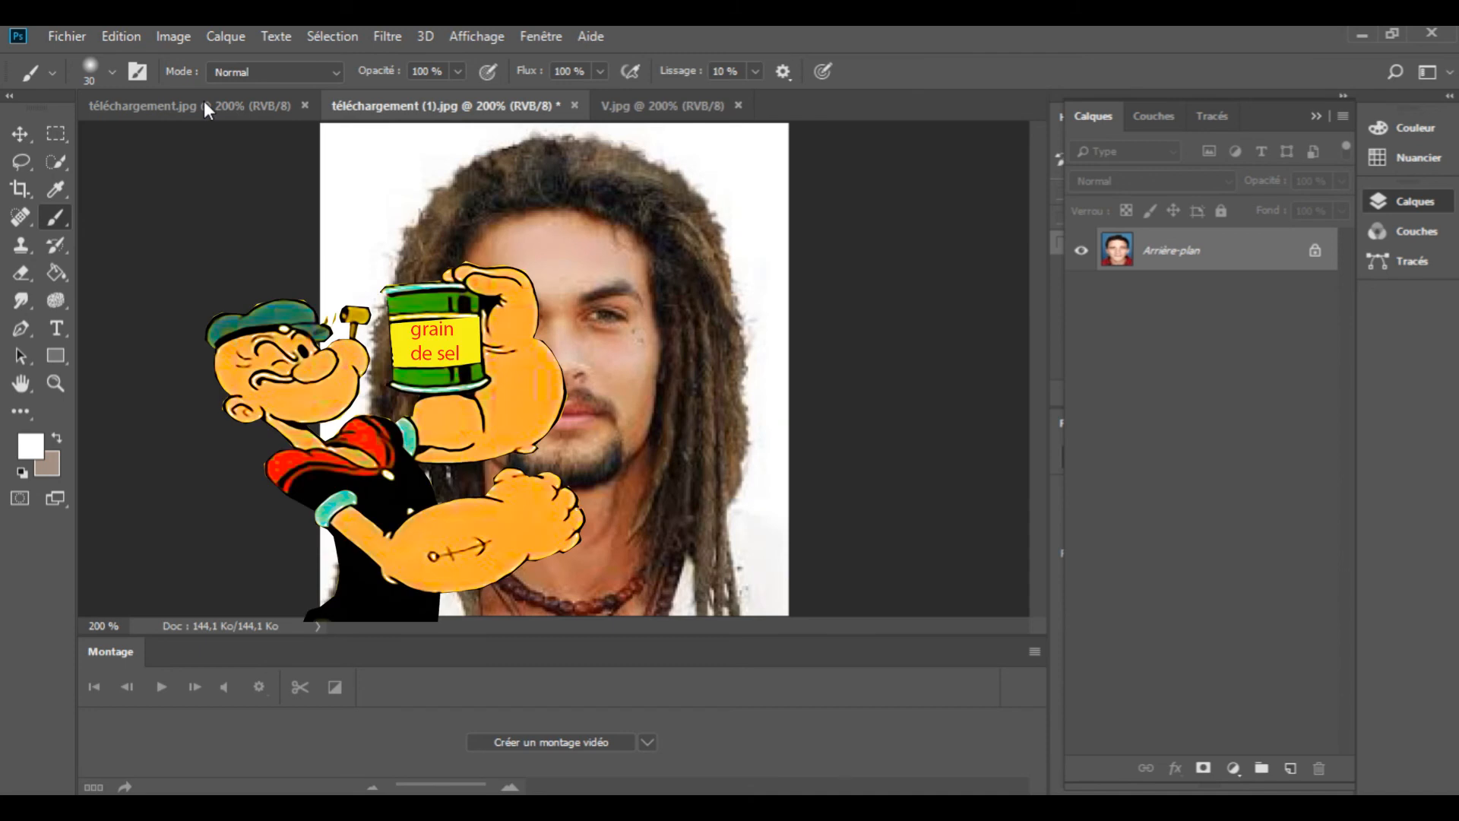
click(477, 110)
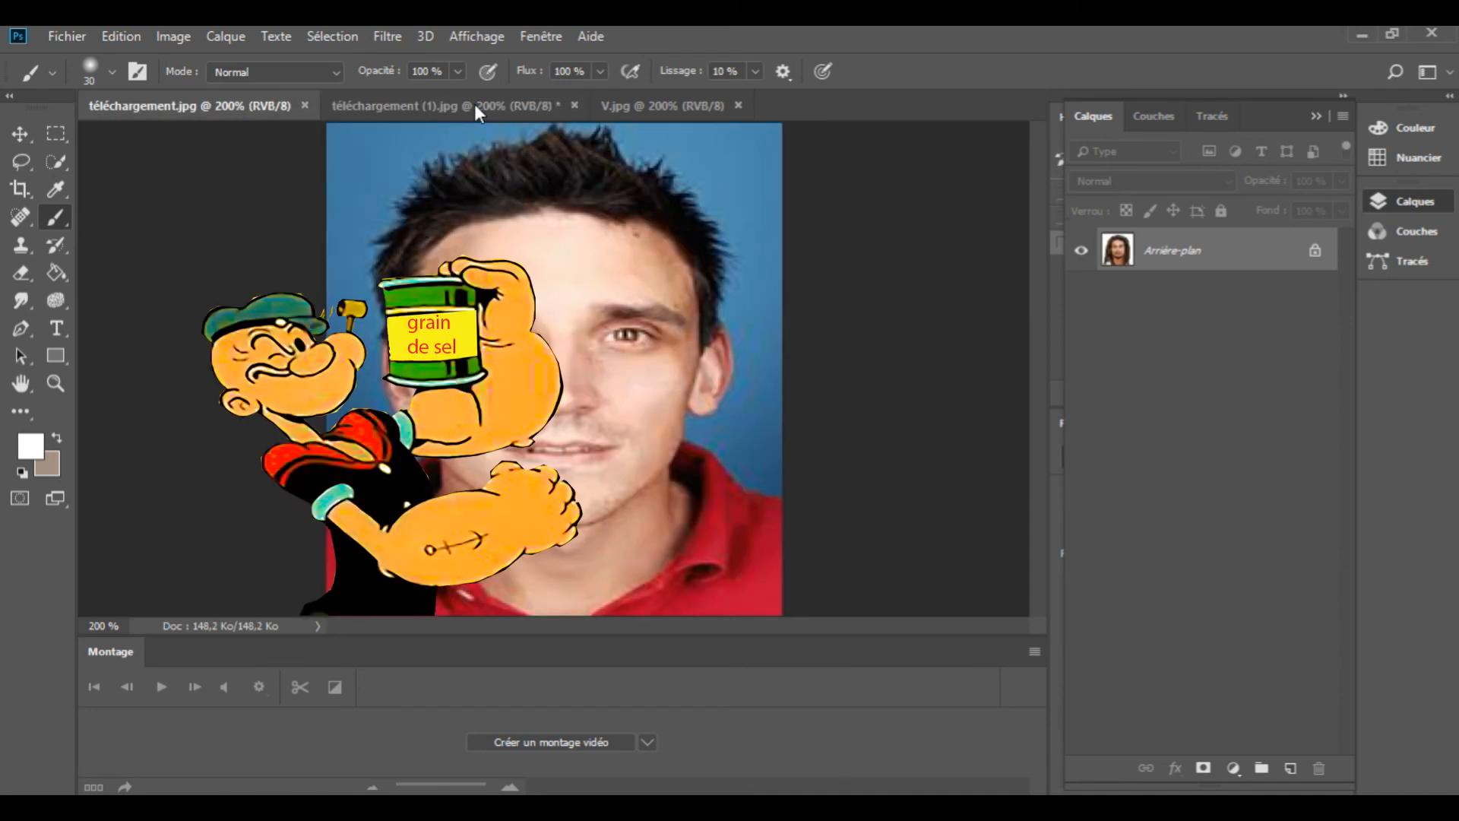
click(680, 111)
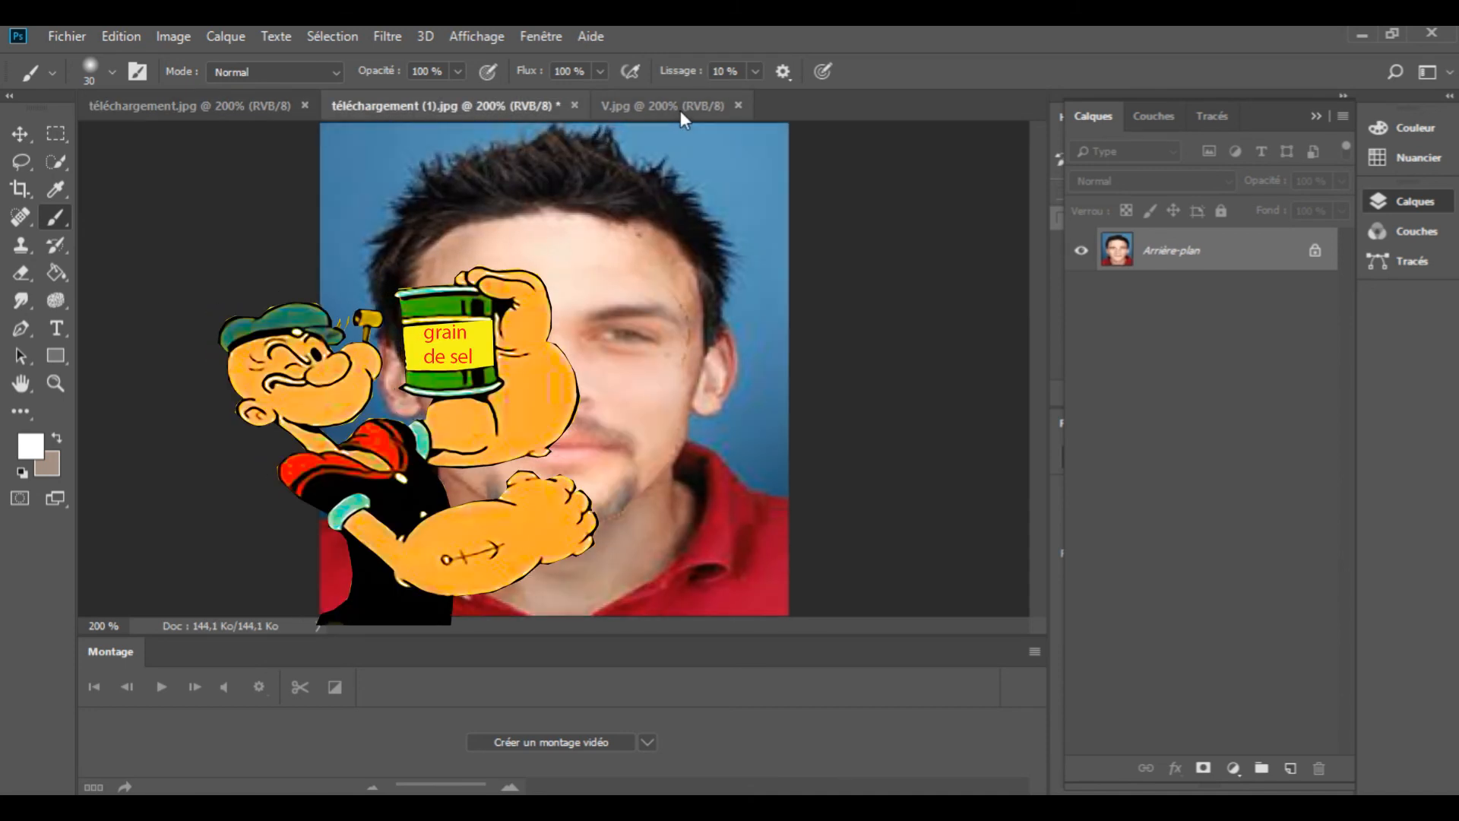
click(190, 102)
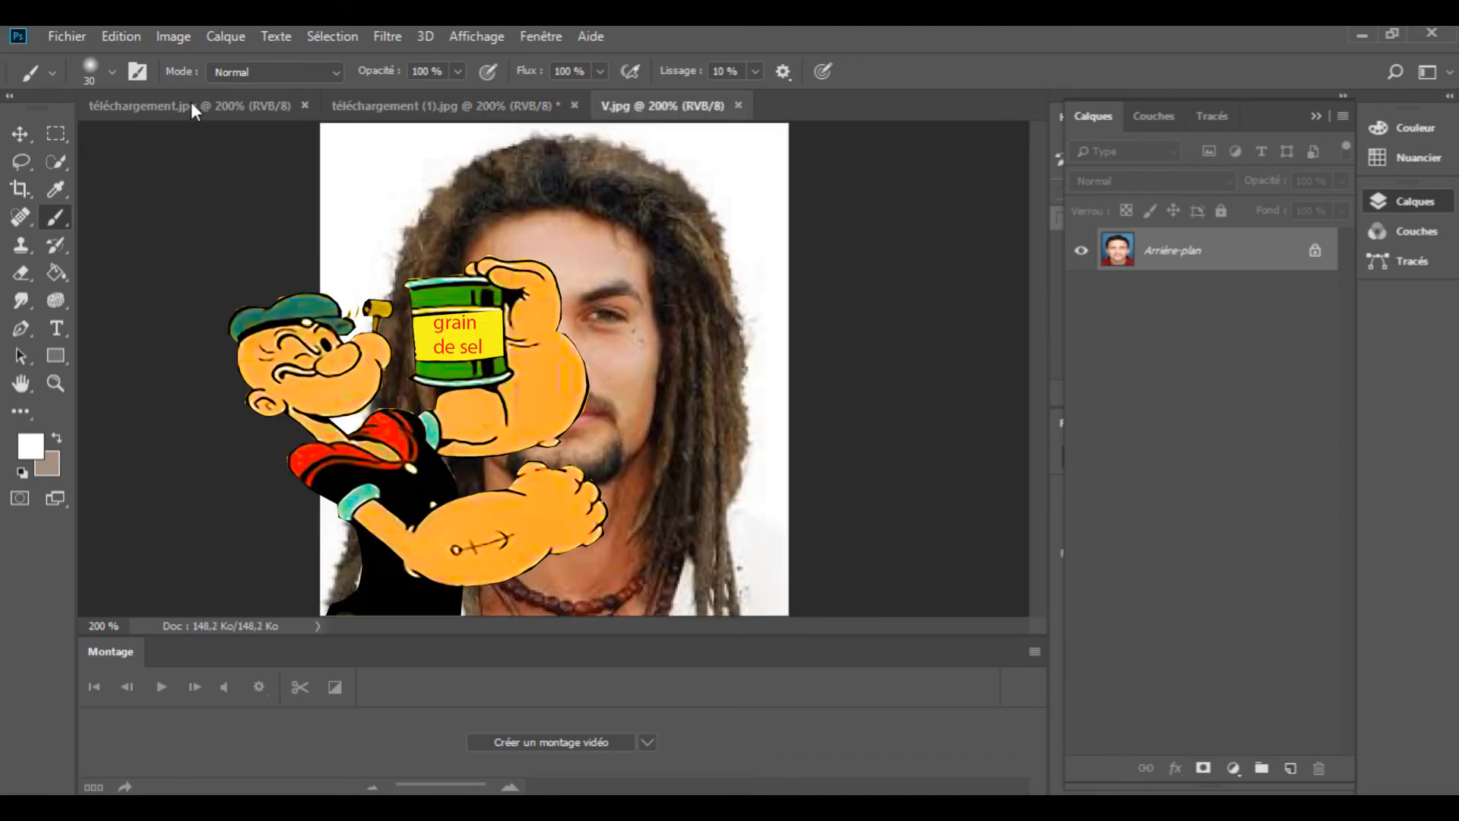